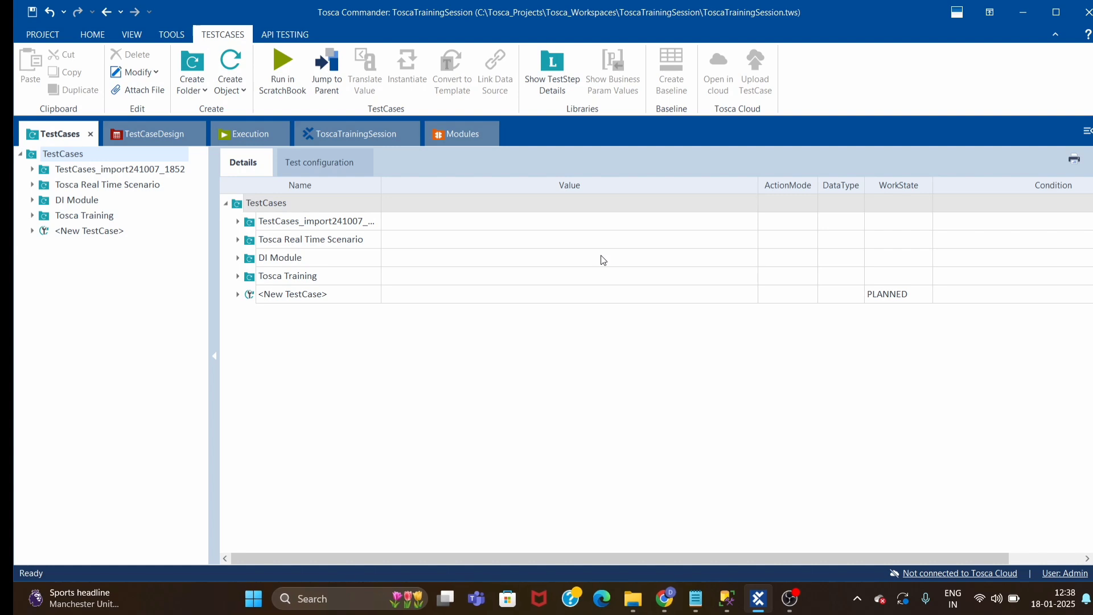
Open the Mail folder of the TBox XEngines standard modules.
{"action": "left_click", "coordinate": [454, 134]}
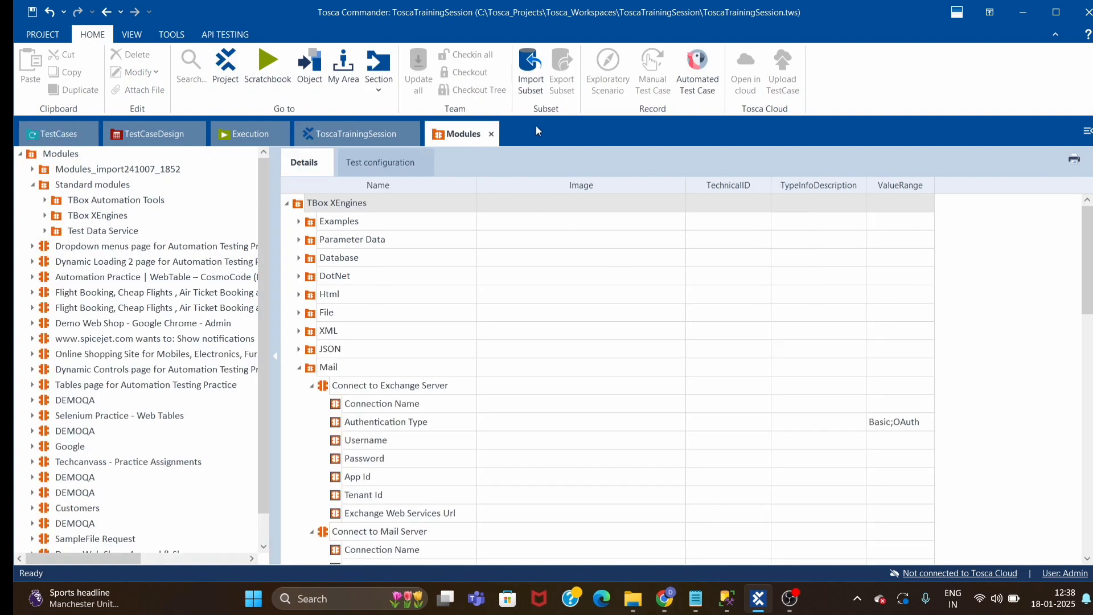
{"action": "left_click", "coordinate": [45, 217]}
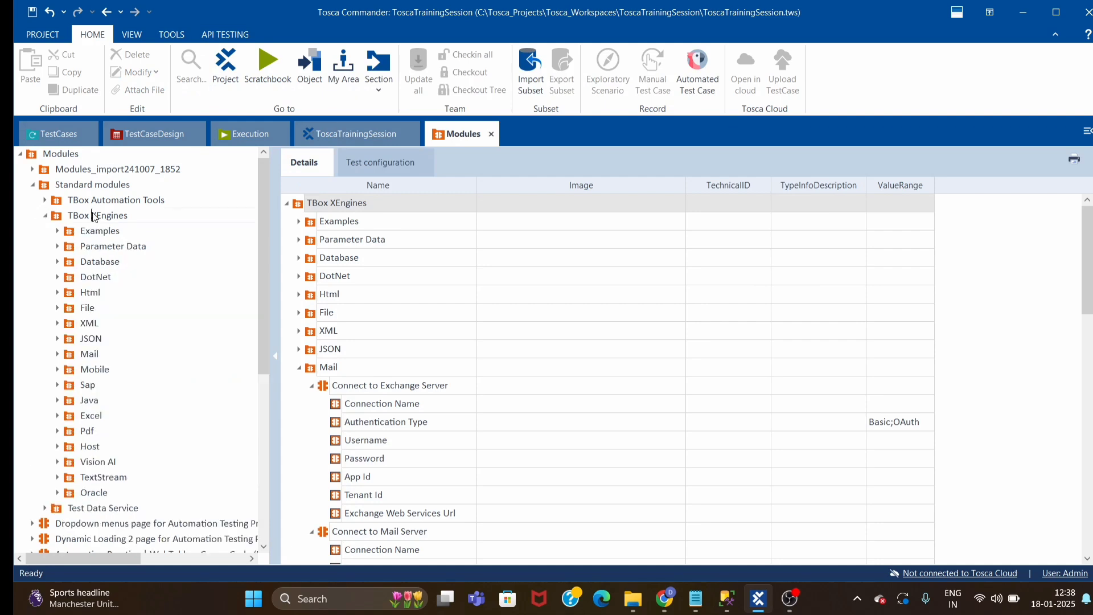
{"action": "left_click", "coordinate": [71, 354]}
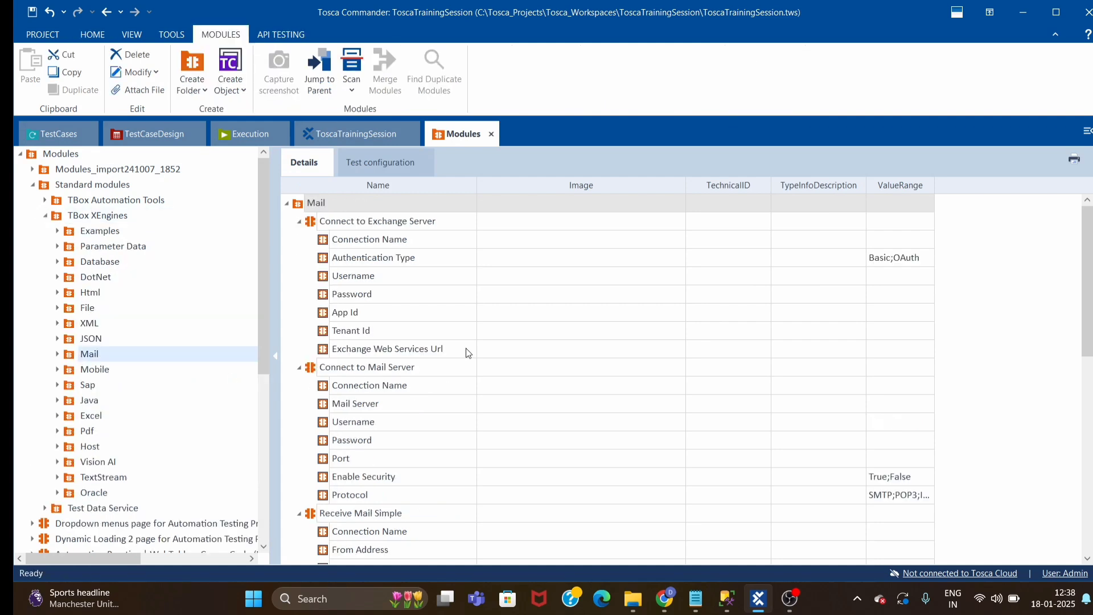
Collapse the attributes of all five Mail modules, from Connect to Exchange Server through Send Mail, to get an overview.
{"action": "left_click", "coordinate": [297, 223]}
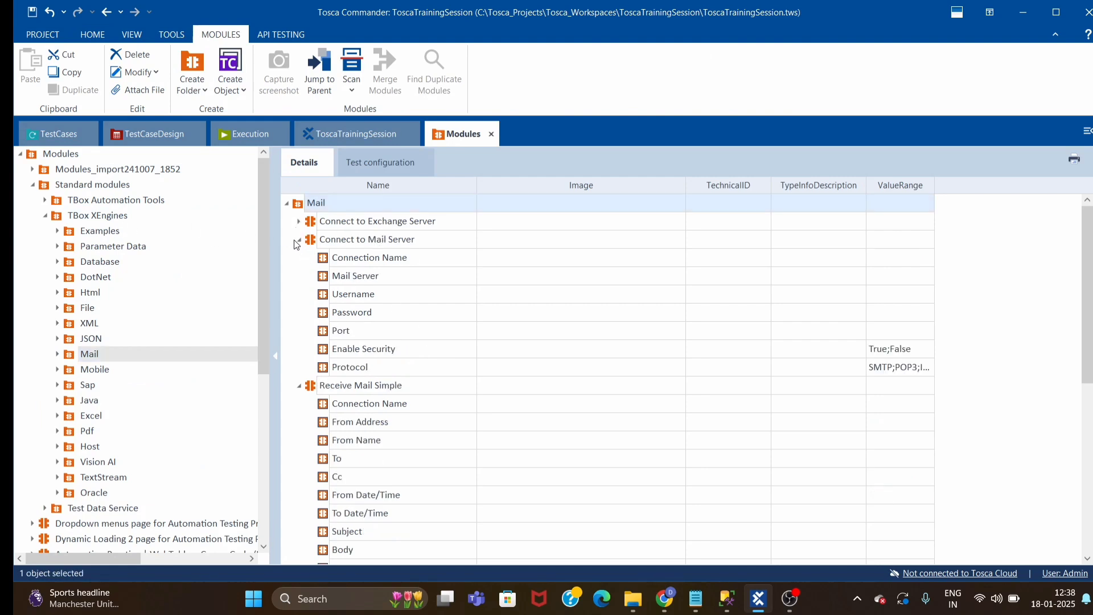
{"action": "left_click", "coordinate": [300, 240]}
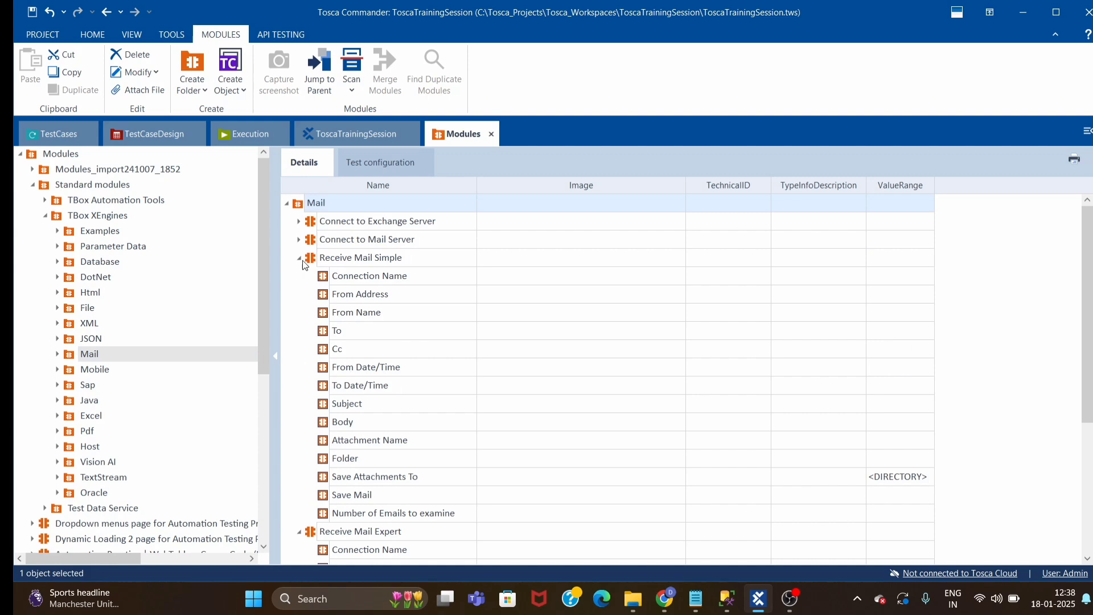
{"action": "left_click", "coordinate": [299, 259]}
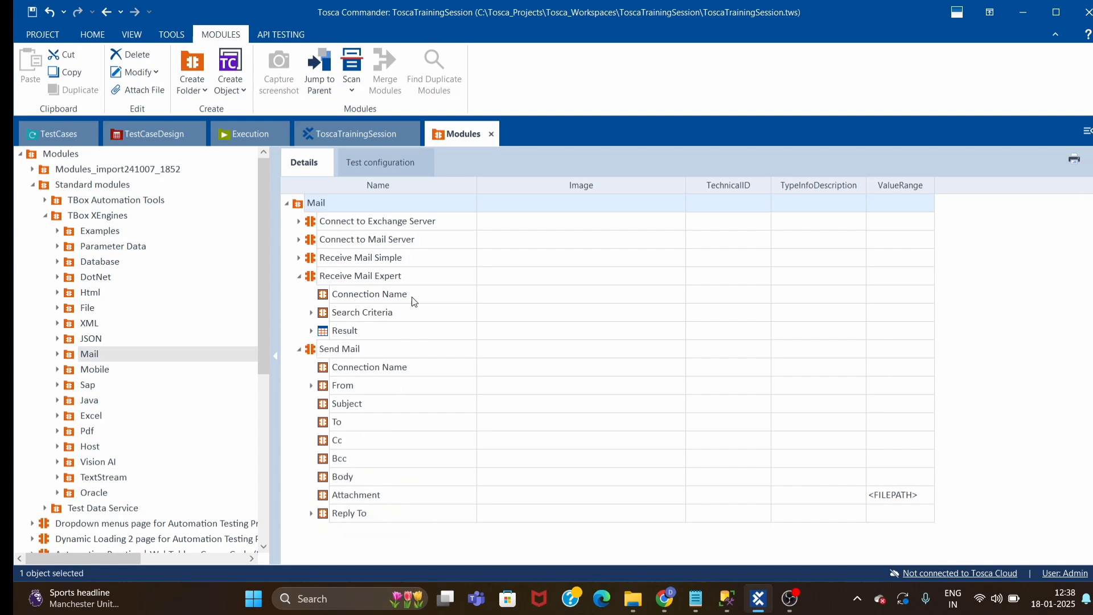
{"action": "left_click", "coordinate": [298, 278]}
{"action": "left_click", "coordinate": [299, 295]}
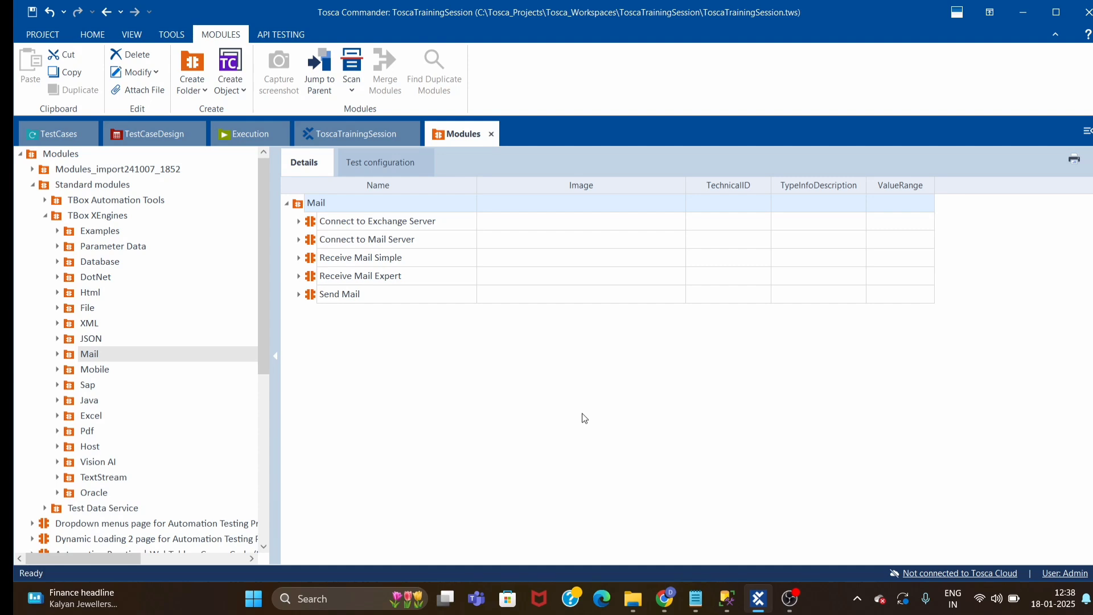
{"action": "left_click", "coordinate": [583, 419]}
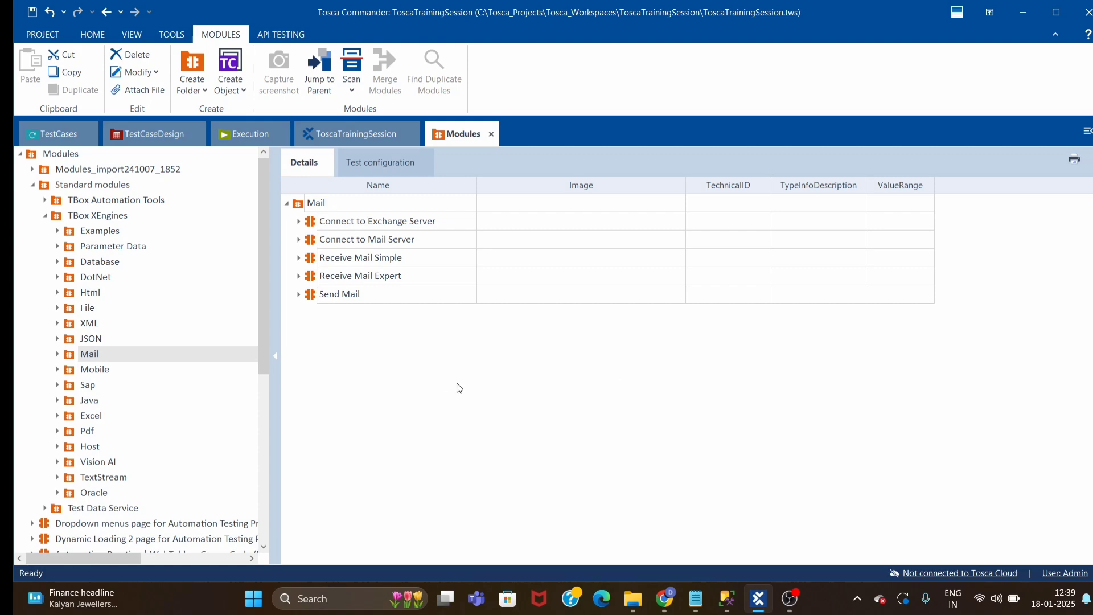
{"action": "left_click", "coordinate": [446, 432]}
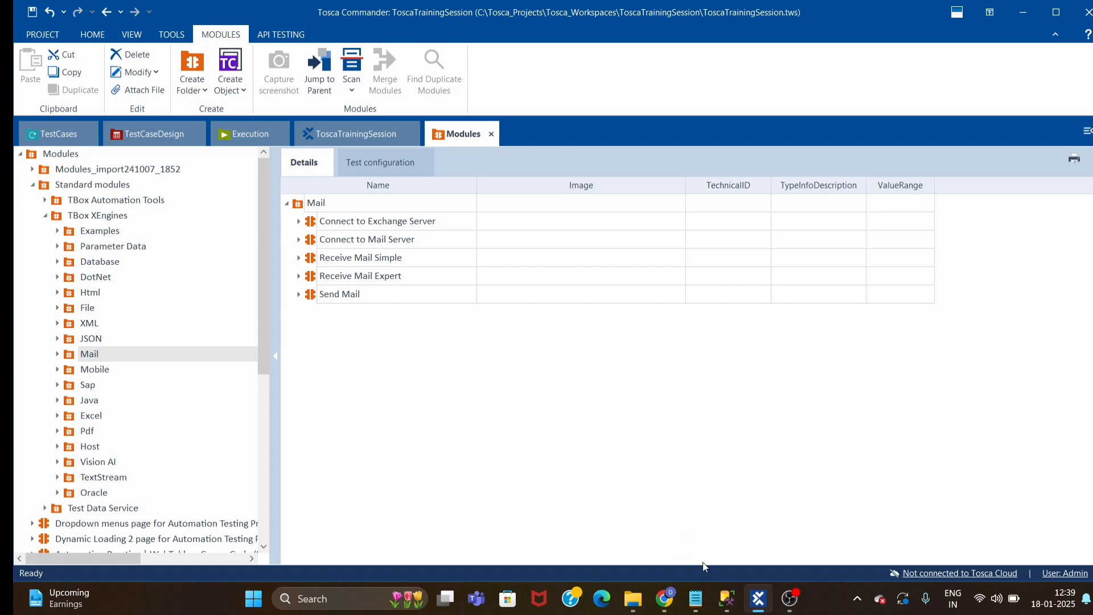
Switch to Chrome, highlight the web address of the Google app passwords help page, and dismiss its survey and Help guide pop-ups.
{"action": "left_click", "coordinate": [666, 601]}
{"action": "left_click", "coordinate": [247, 3]}
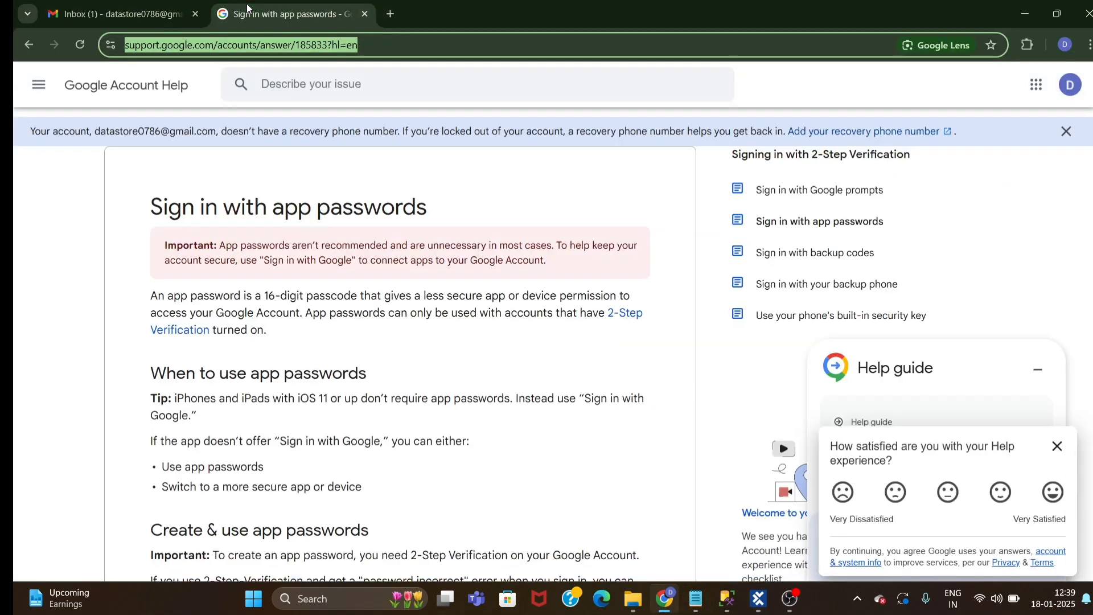
{"action": "left_click", "coordinate": [382, 43]}
{"action": "key", "text": "ctrl+a"}
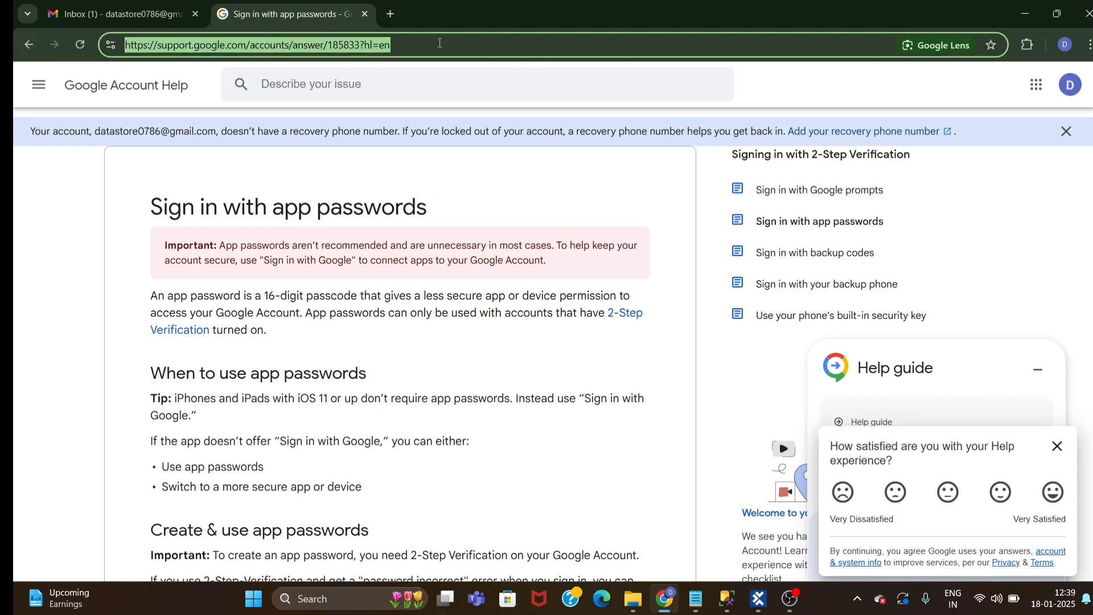
{"action": "left_click", "coordinate": [431, 49]}
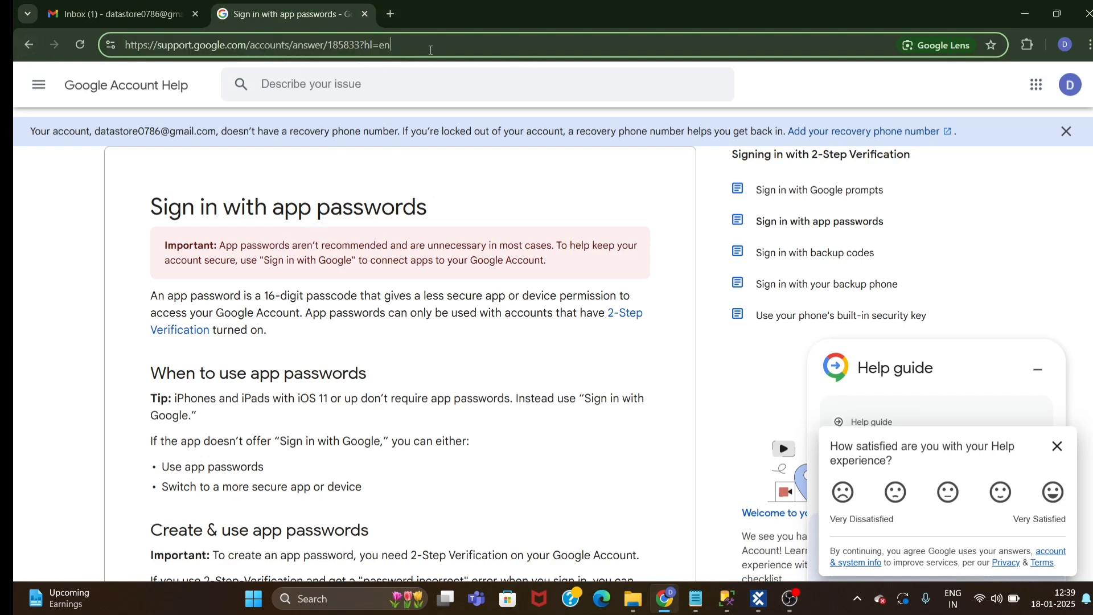
{"action": "key", "text": "ctrl+a"}
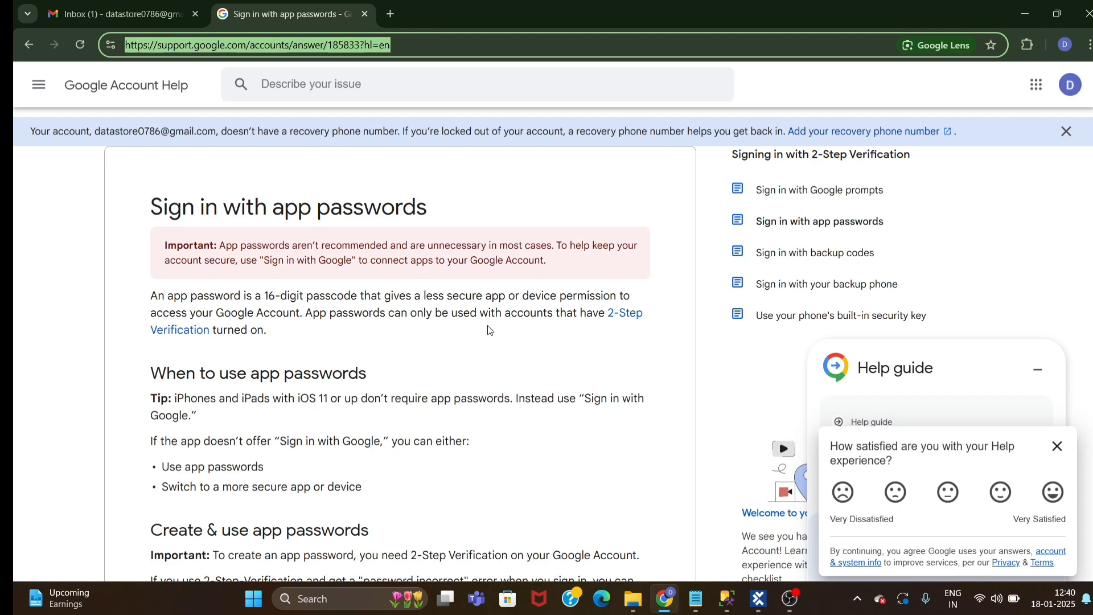
{"action": "left_click", "coordinate": [1057, 446]}
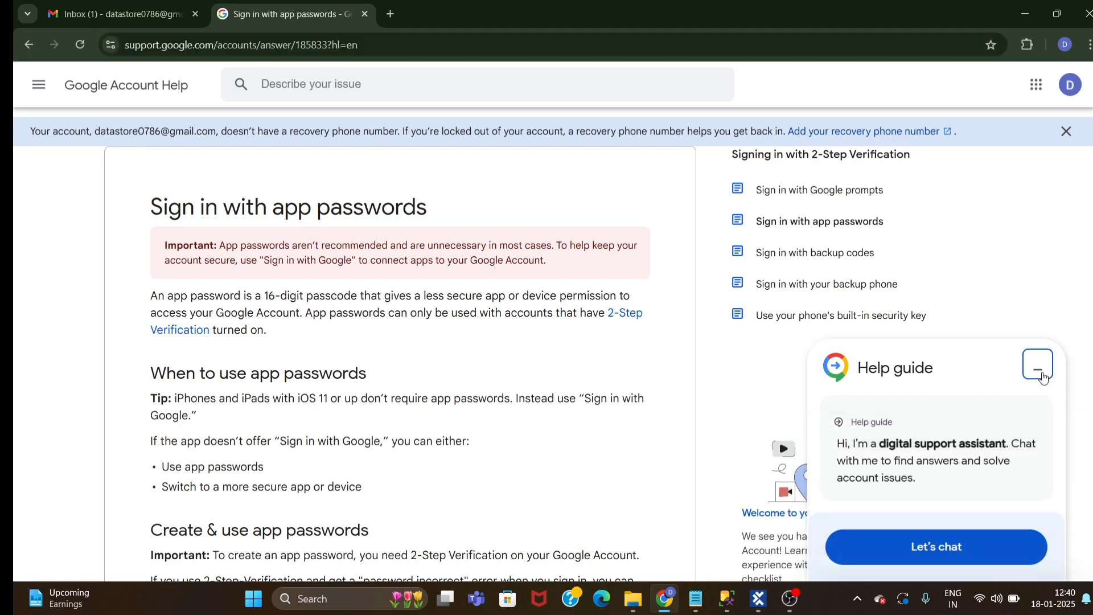
{"action": "left_click", "coordinate": [1042, 375]}
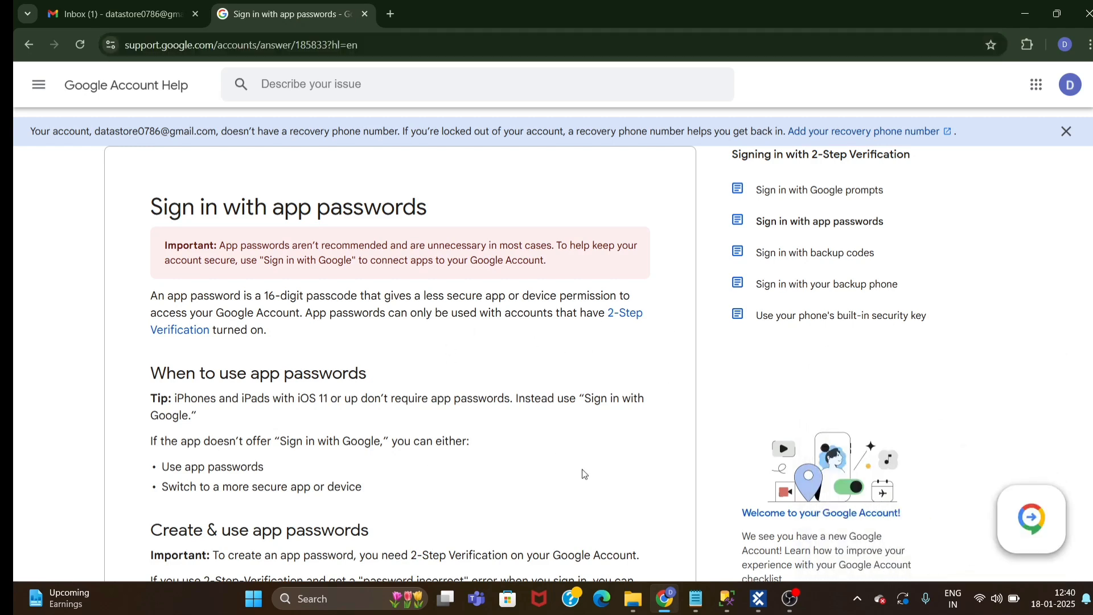
Open the "Create and manage your app passwords" link from the help article, and close the resulting Google sign-in tab.
{"action": "scroll", "coordinate": [537, 458], "scroll_direction": "down", "scroll_amount": 1}
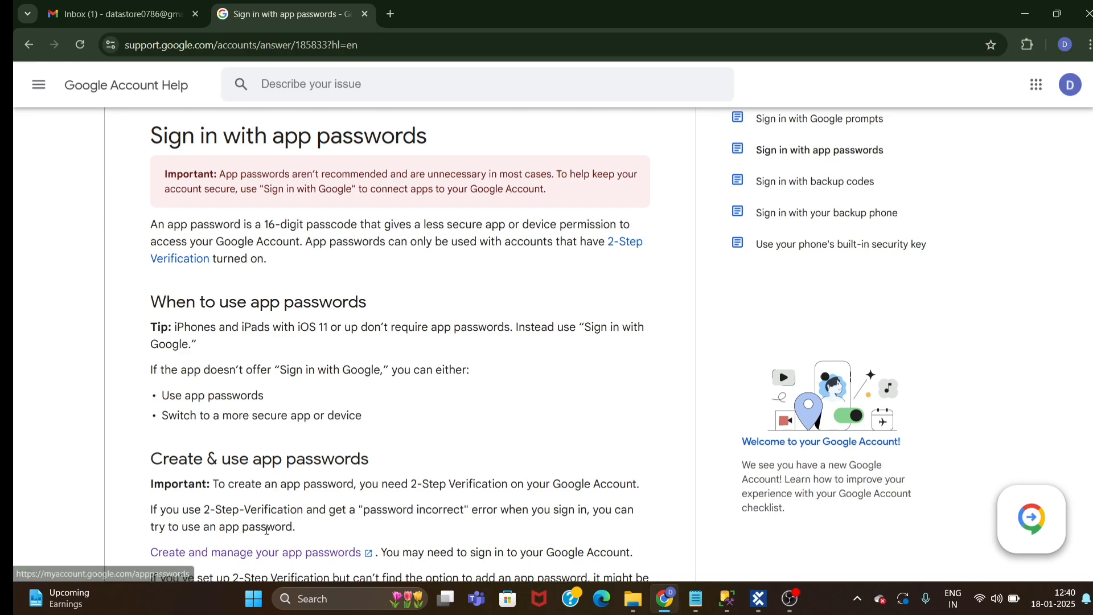
{"action": "scroll", "coordinate": [313, 528], "scroll_direction": "down", "scroll_amount": 3}
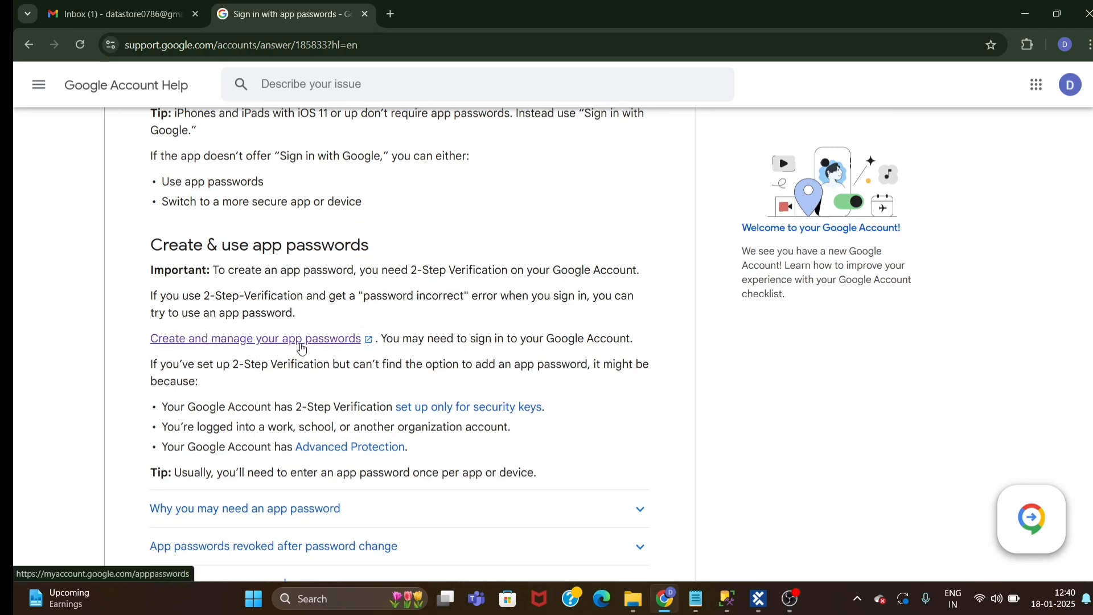
{"action": "left_click", "coordinate": [282, 345]}
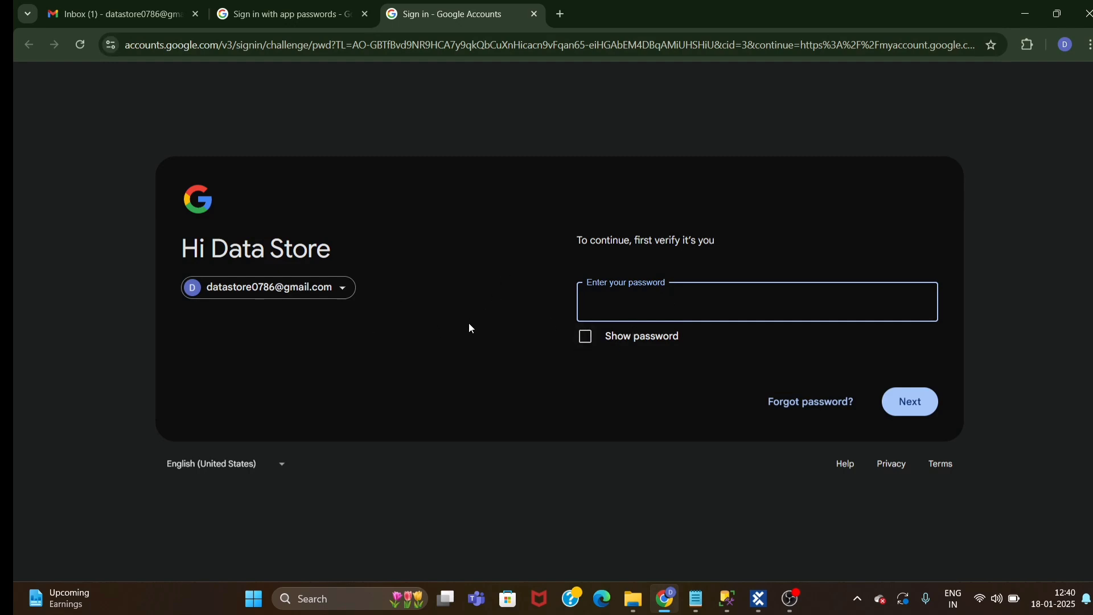
{"action": "left_click", "coordinate": [534, 15]}
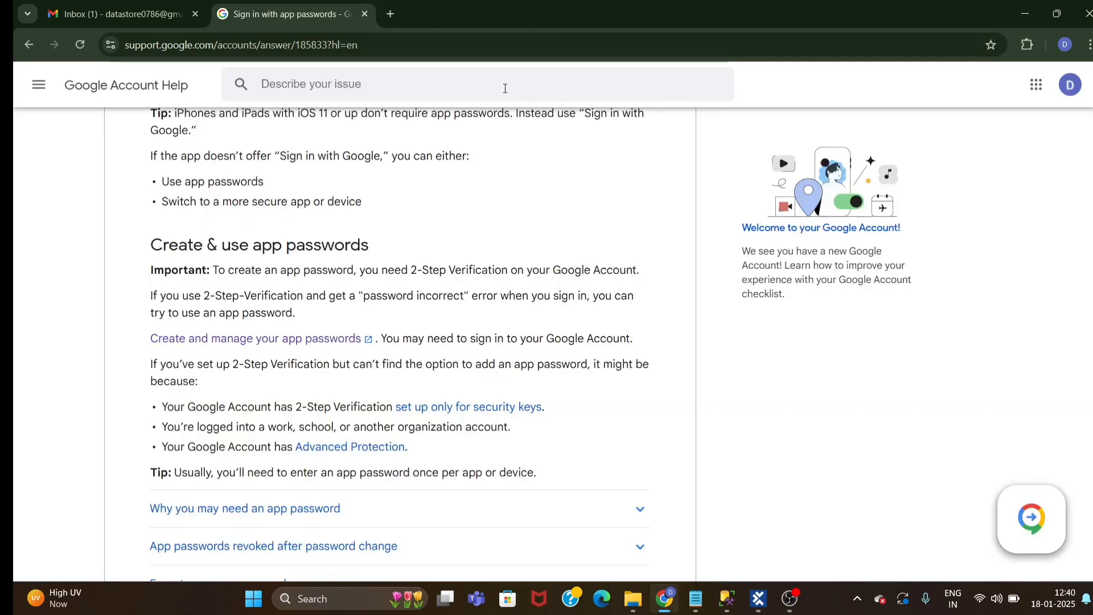
Switch to Notepad and highlight the app password saved under datastore at the end of customers.csv.
{"action": "left_click", "coordinate": [695, 611]}
{"action": "left_click", "coordinate": [297, 504]}
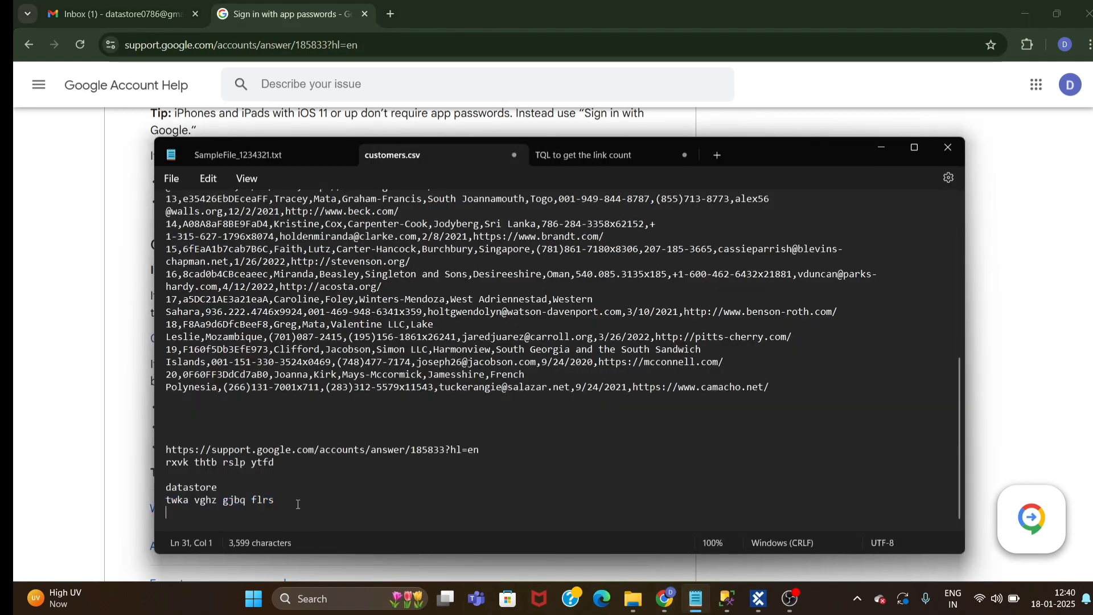
{"action": "left_click_drag", "start_coordinate": [312, 502], "coordinate": [162, 505]}
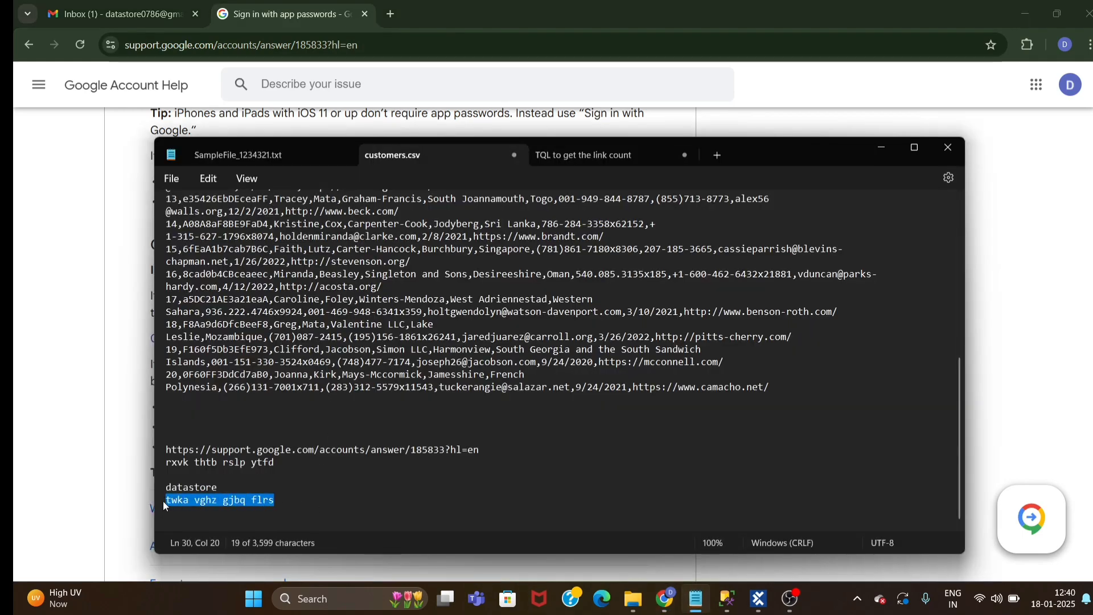
{"action": "left_click", "coordinate": [310, 490]}
{"action": "left_click_drag", "start_coordinate": [282, 500], "coordinate": [160, 494]}
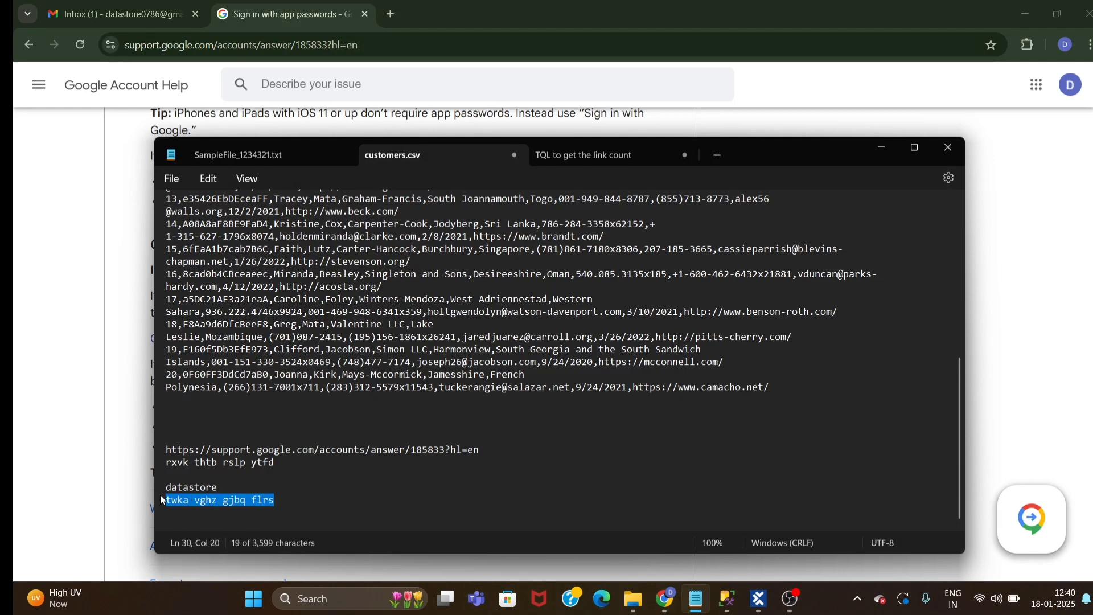
{"action": "left_click", "coordinate": [327, 500]}
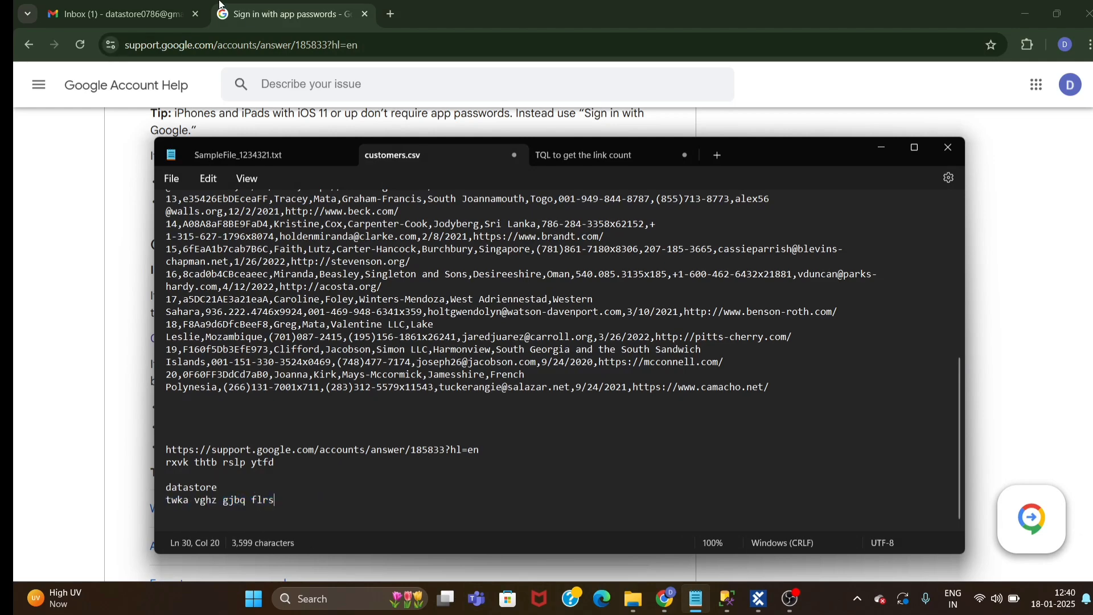
Review the Gmail inbox in Chrome alongside the app password stored in Notepad.
{"action": "left_click", "coordinate": [287, 8]}
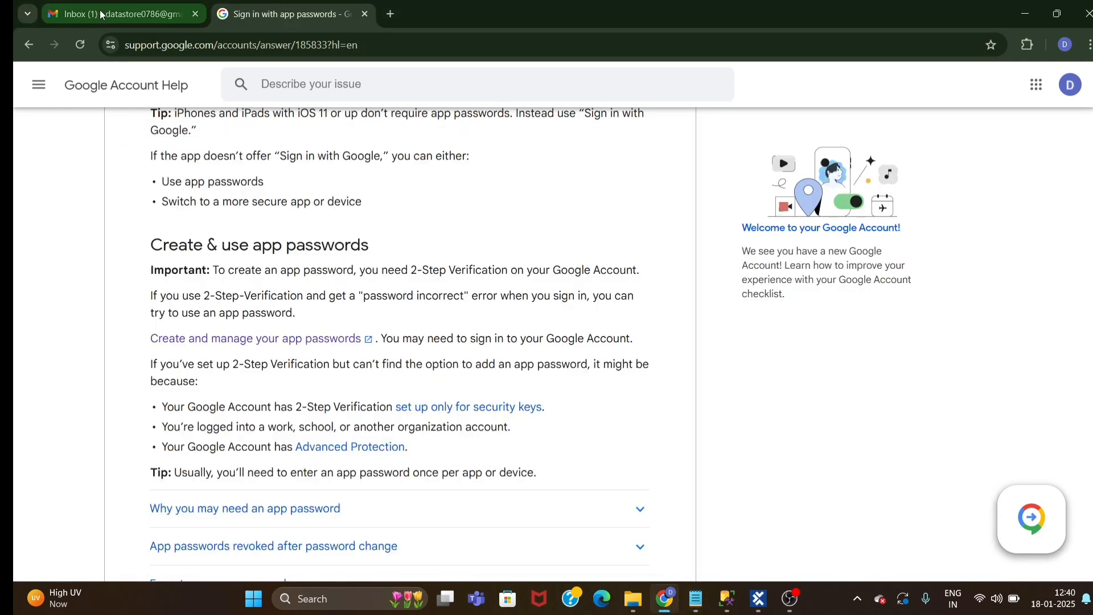
{"action": "left_click", "coordinate": [100, 15]}
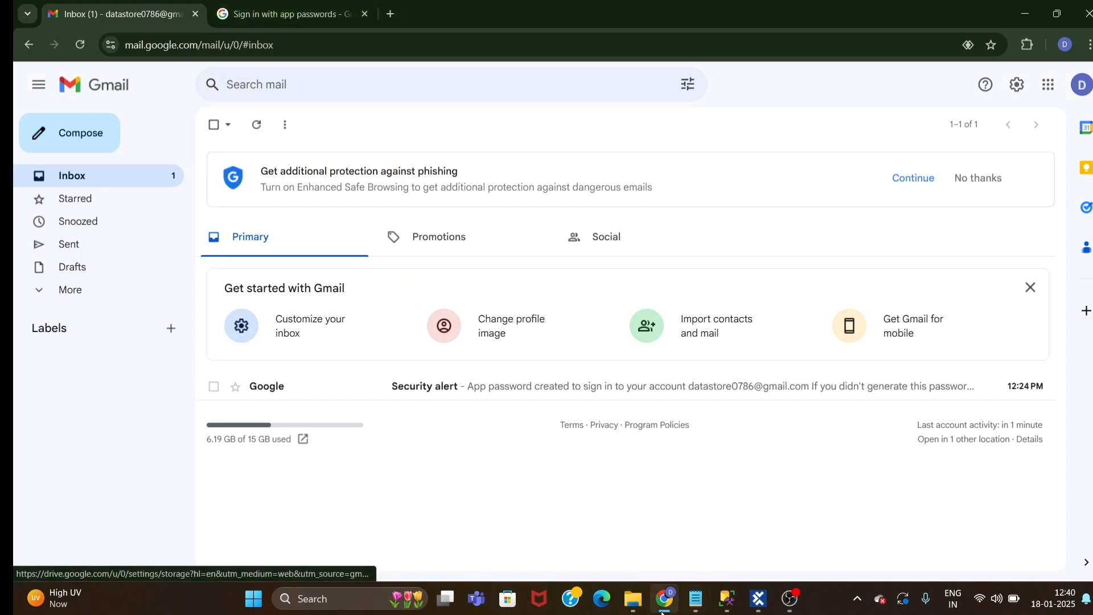
{"action": "left_click", "coordinate": [696, 599]}
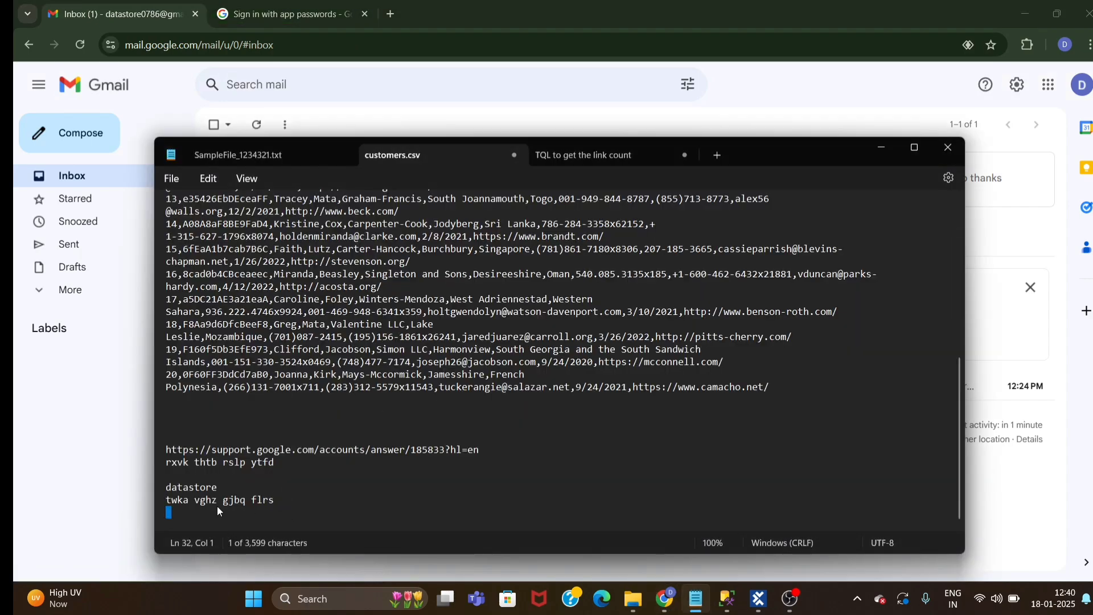
{"action": "left_click_drag", "start_coordinate": [275, 501], "coordinate": [182, 502]}
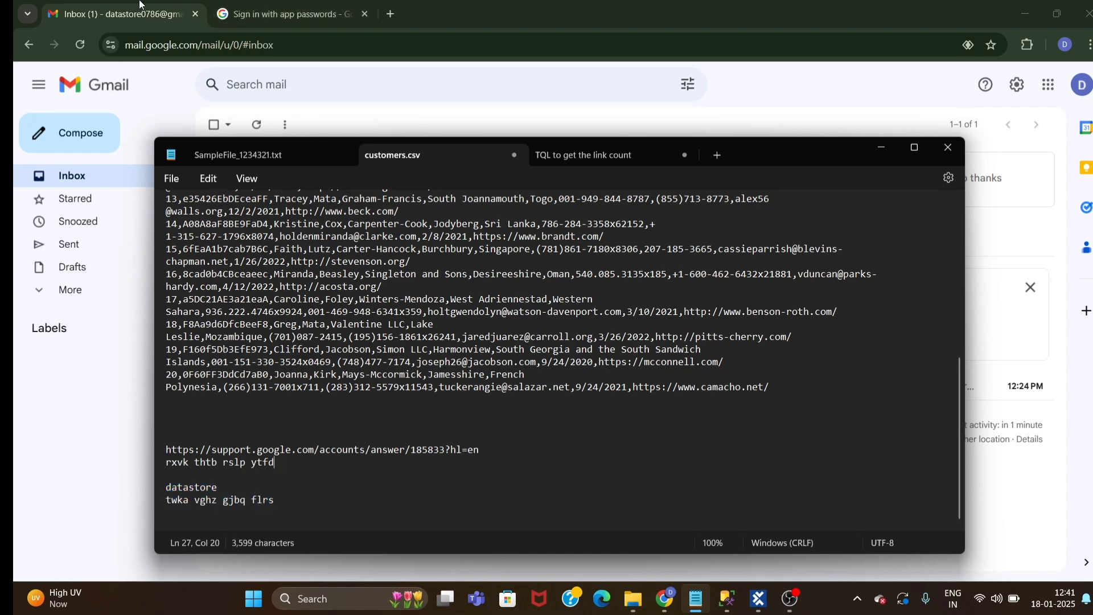
{"action": "key", "text": "alt+Tab"}
{"action": "mouse_move", "coordinate": [727, 598]}
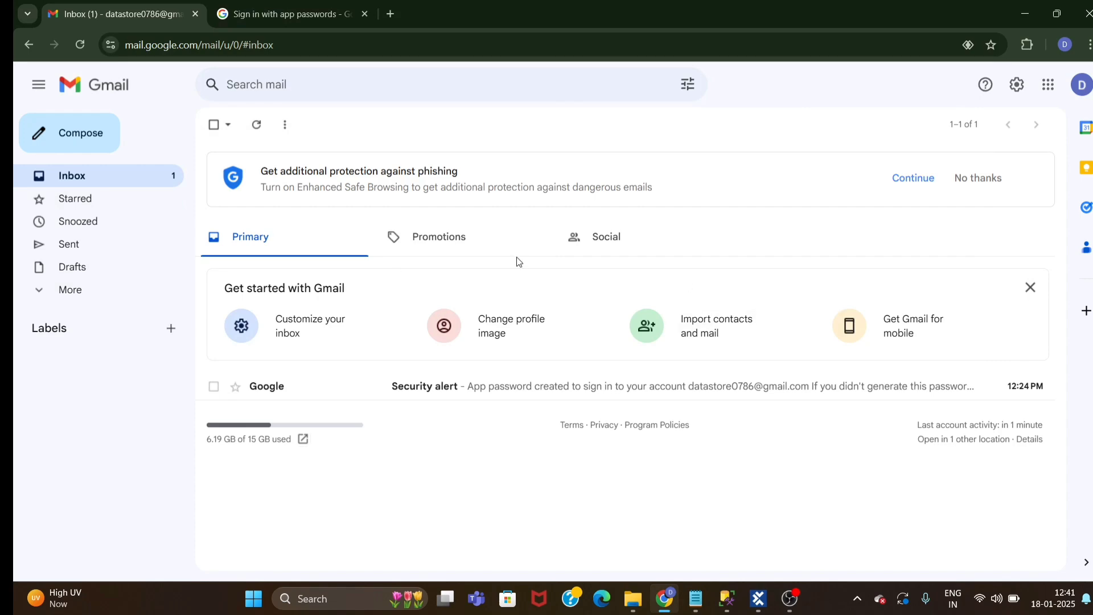
Switch back to Tosca Commander and select the Connect to Mail Server module.
{"action": "left_click", "coordinate": [757, 605]}
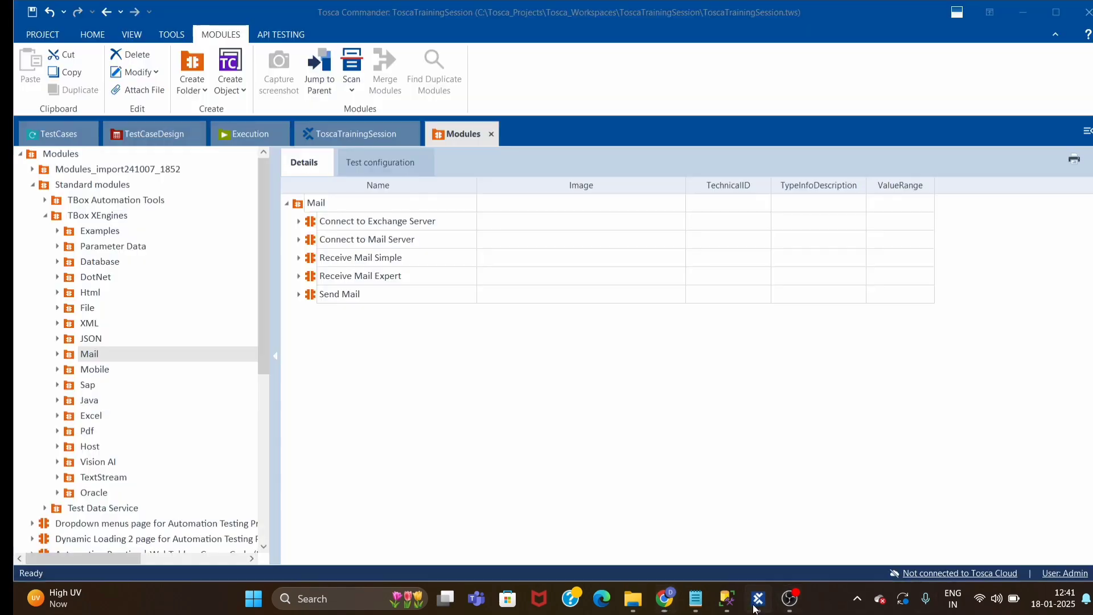
{"action": "left_click", "coordinate": [756, 604]}
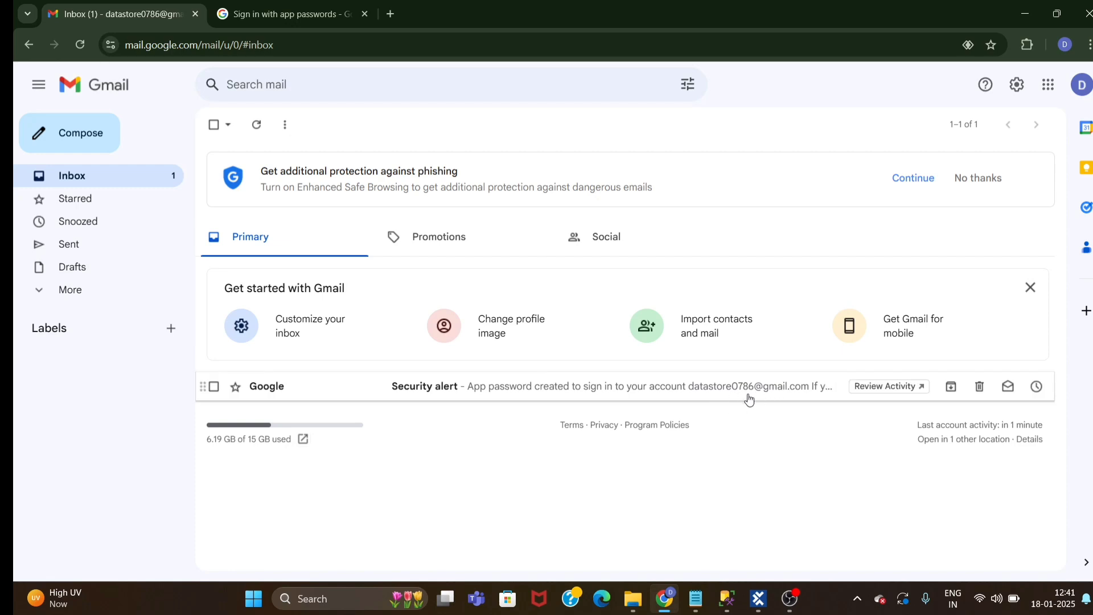
{"action": "left_click", "coordinate": [758, 598]}
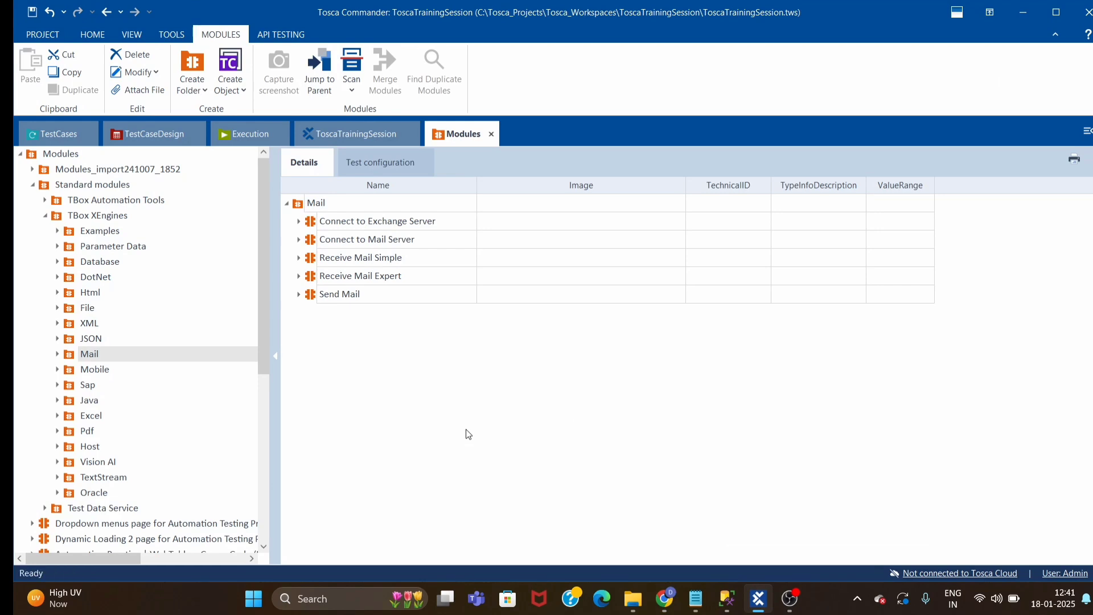
{"action": "left_click", "coordinate": [310, 241]}
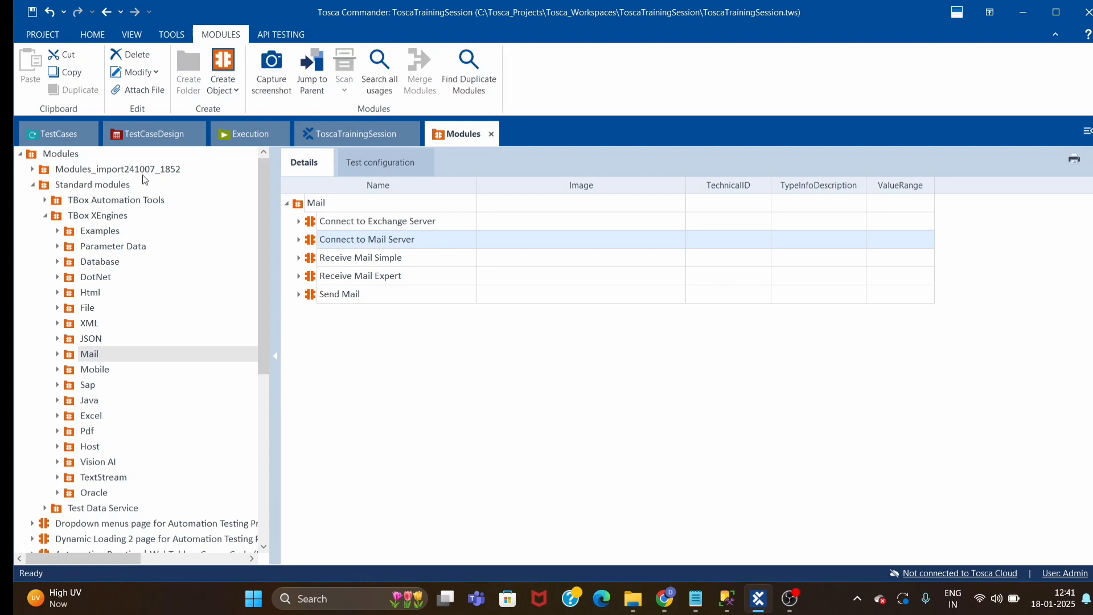
Create a new test case in the Tosca Training folder of the TestCases section.
{"action": "left_click", "coordinate": [54, 135]}
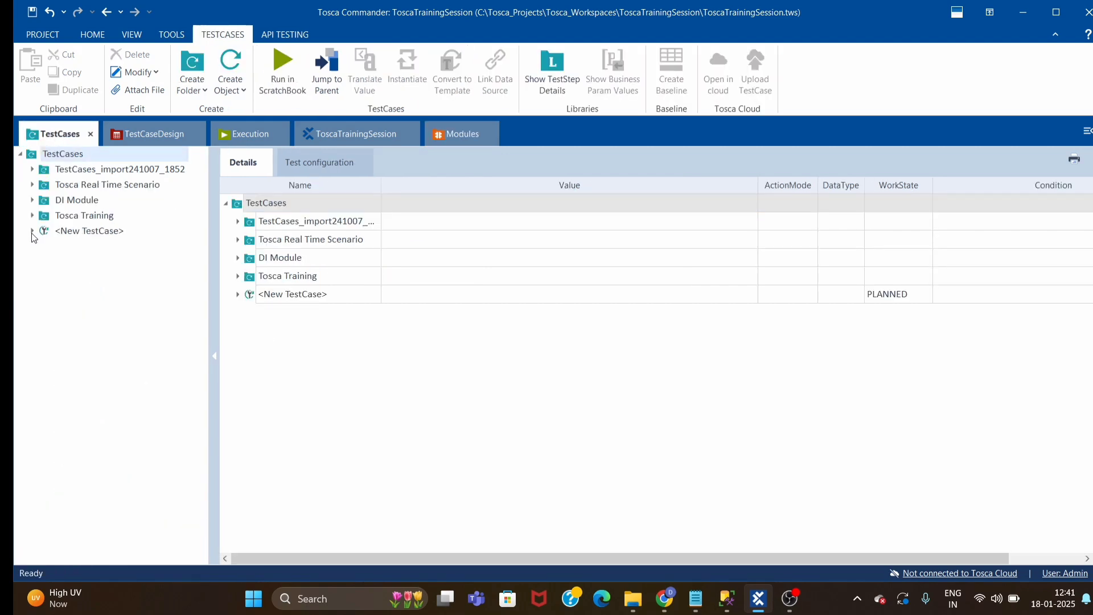
{"action": "left_click", "coordinate": [32, 216]}
{"action": "right_click", "coordinate": [102, 217]}
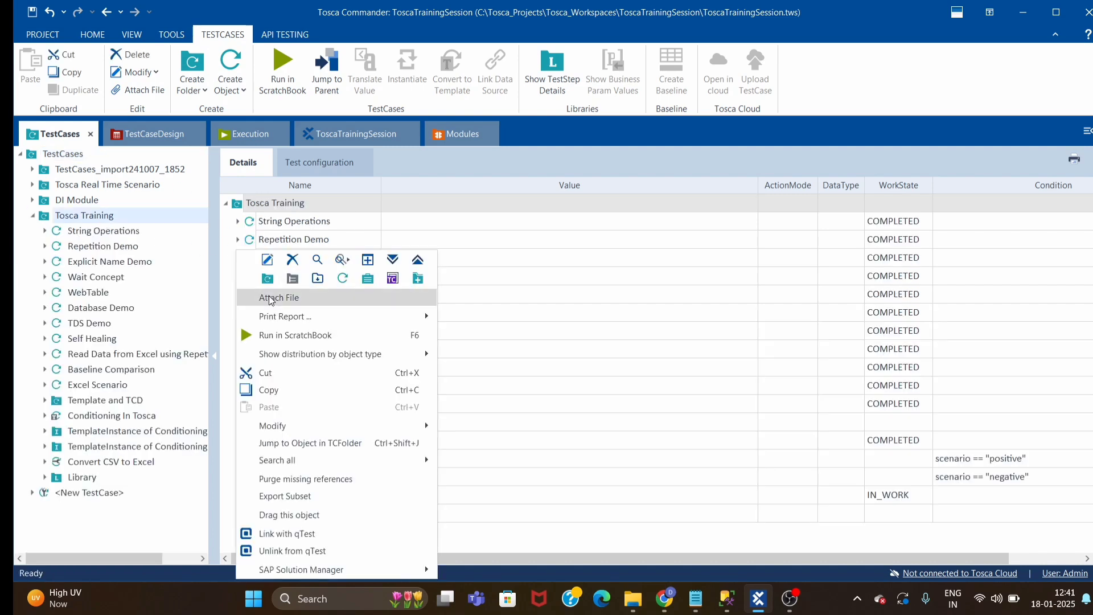
{"action": "left_click", "coordinate": [343, 278]}
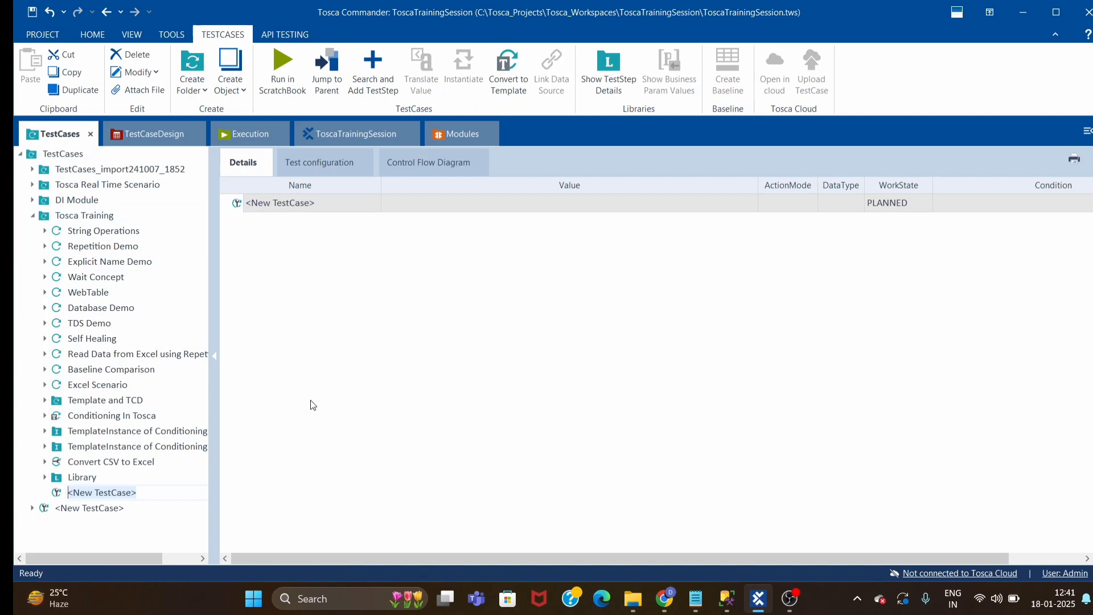
Name the new test case "Email validation" and set its work state to IN_WORK.
{"action": "type", "text": "Mail"}
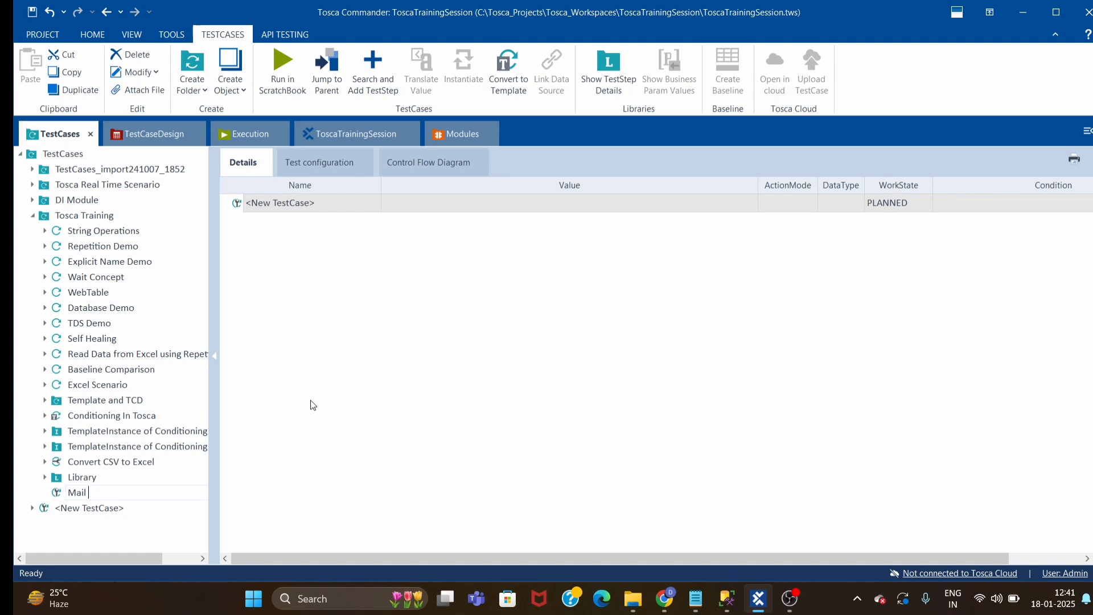
{"action": "key", "text": "BackSpace"}
{"action": "key", "text": "BackSpace"}
{"action": "key", "text": "BackSpace"}
{"action": "key", "text": "BackSpace"}
{"action": "key", "text": "BackSpace"}
{"action": "type", "text": "Email validation"}
{"action": "left_click", "coordinate": [911, 203]}
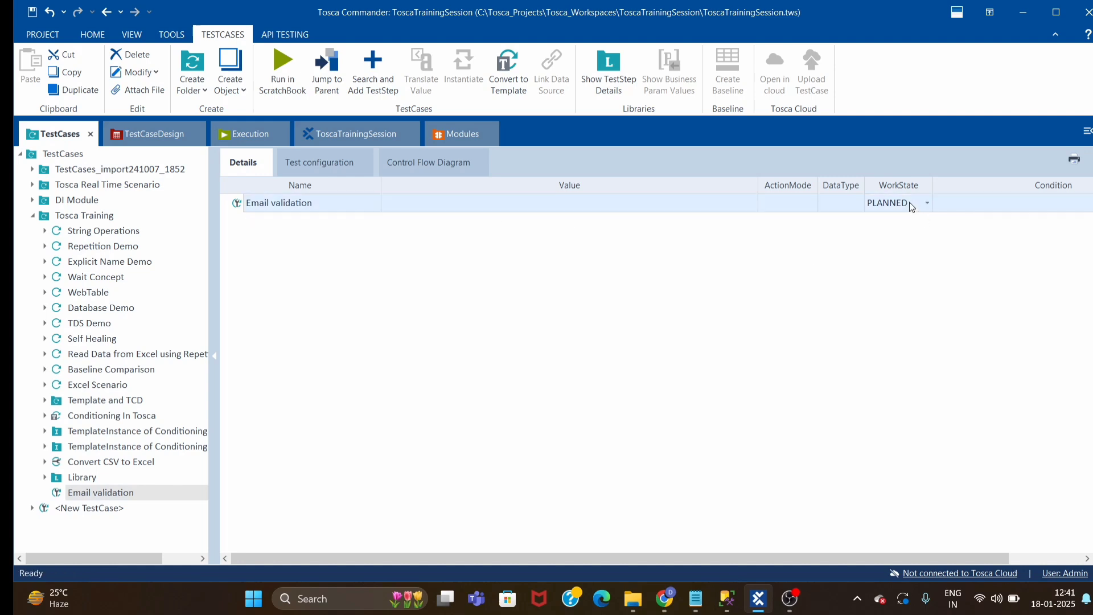
{"action": "key", "text": "Down"}
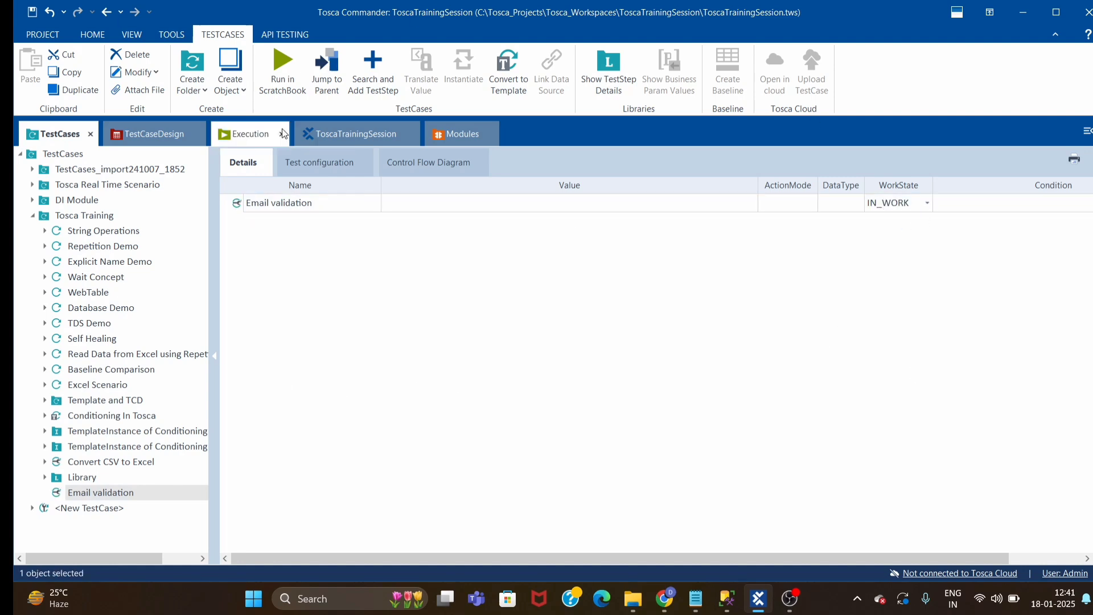
Add the Connect to Mail Server module to the Email validation test case and expand the resulting test step.
{"action": "left_click", "coordinate": [467, 135]}
{"action": "left_click_drag", "start_coordinate": [316, 244], "coordinate": [245, 204]}
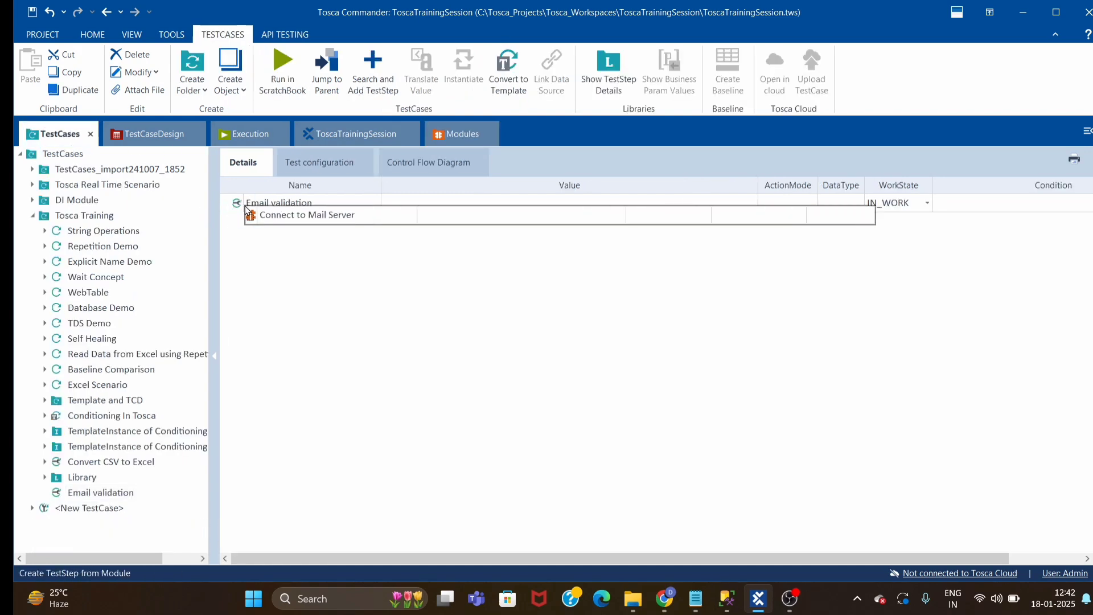
{"action": "left_click", "coordinate": [238, 221]}
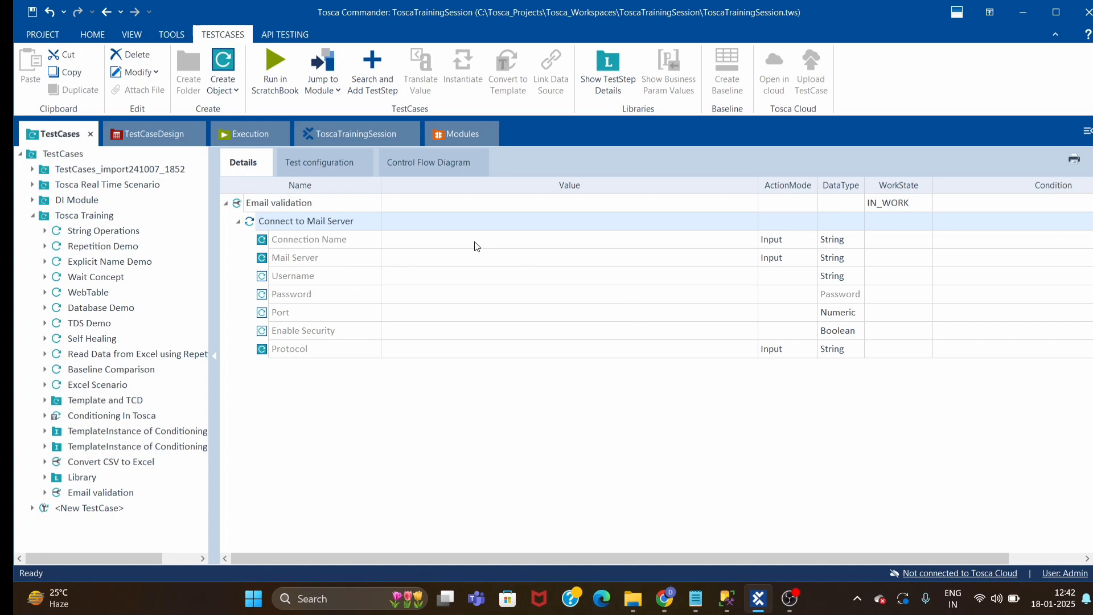
Set the Connection Name of the Connect to Mail Server step to "con".
{"action": "left_click", "coordinate": [560, 242]}
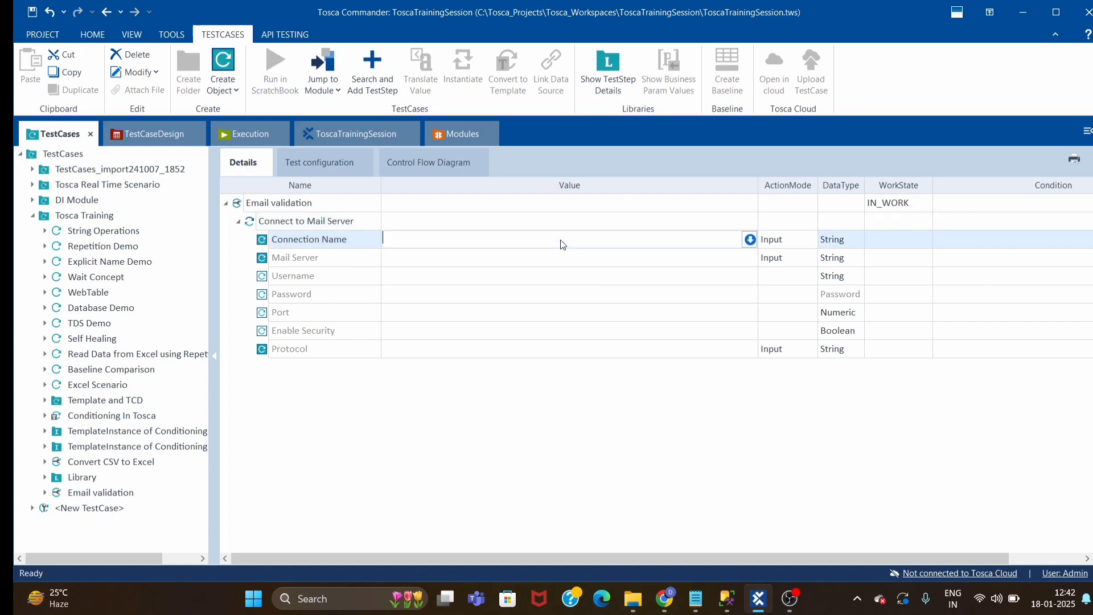
{"action": "type", "text": "con"}
{"action": "left_click", "coordinate": [508, 459]}
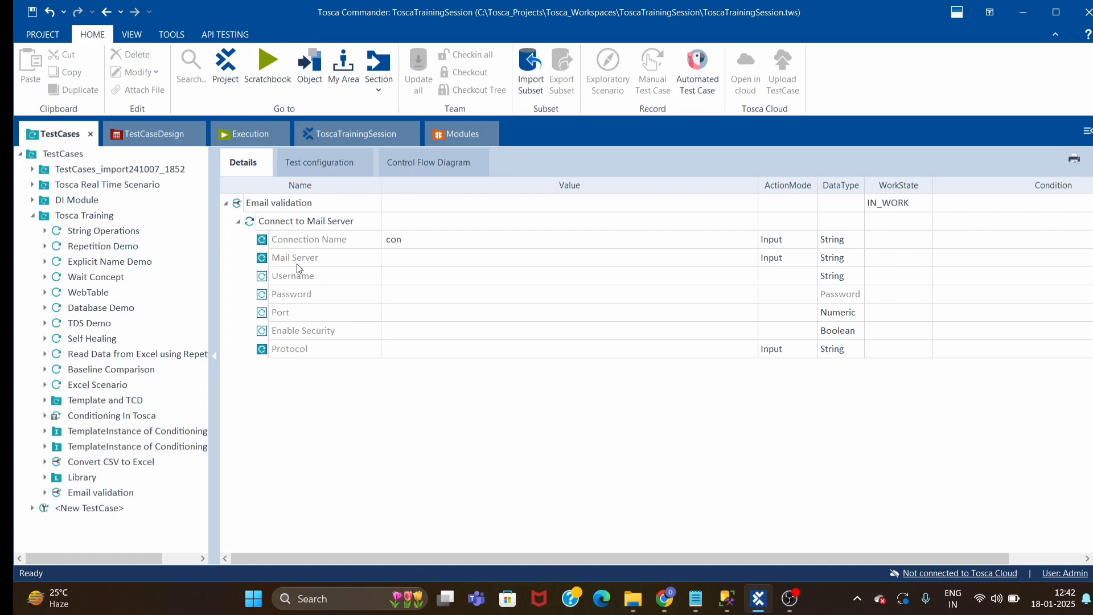
Set the Mail Server value of the Connect to Mail Server step to smtp.gmail.com.
{"action": "left_click", "coordinate": [340, 263]}
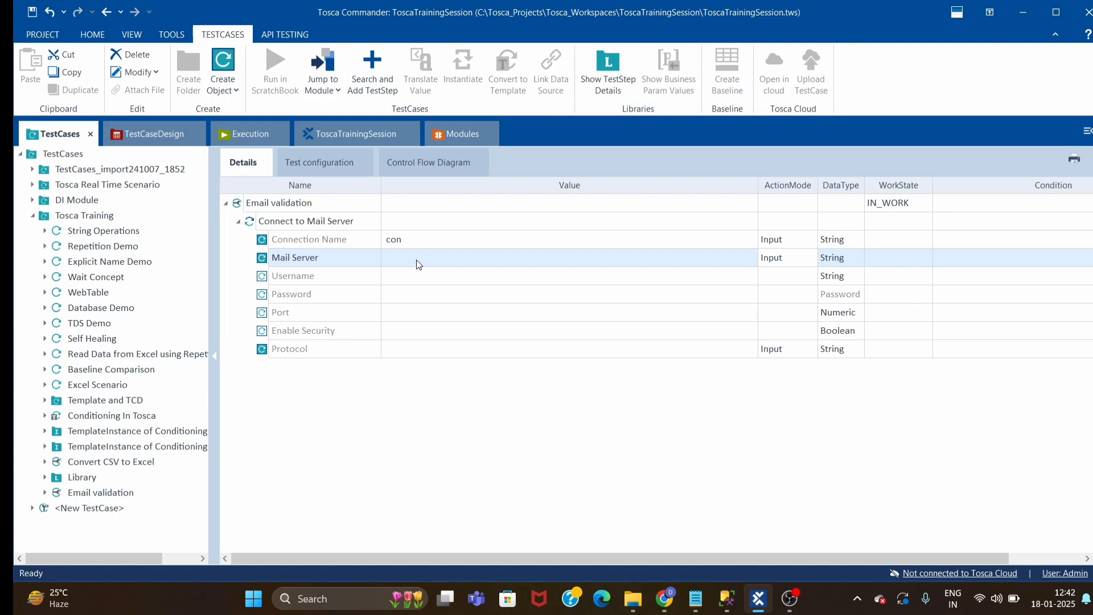
{"action": "left_click", "coordinate": [459, 260]}
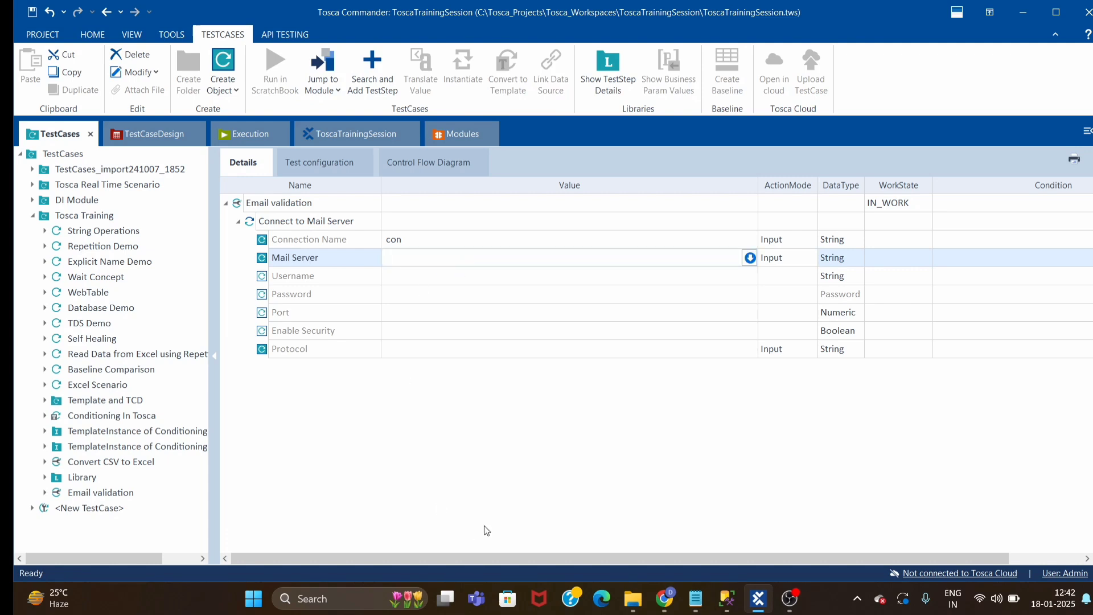
{"action": "left_click", "coordinate": [489, 497]}
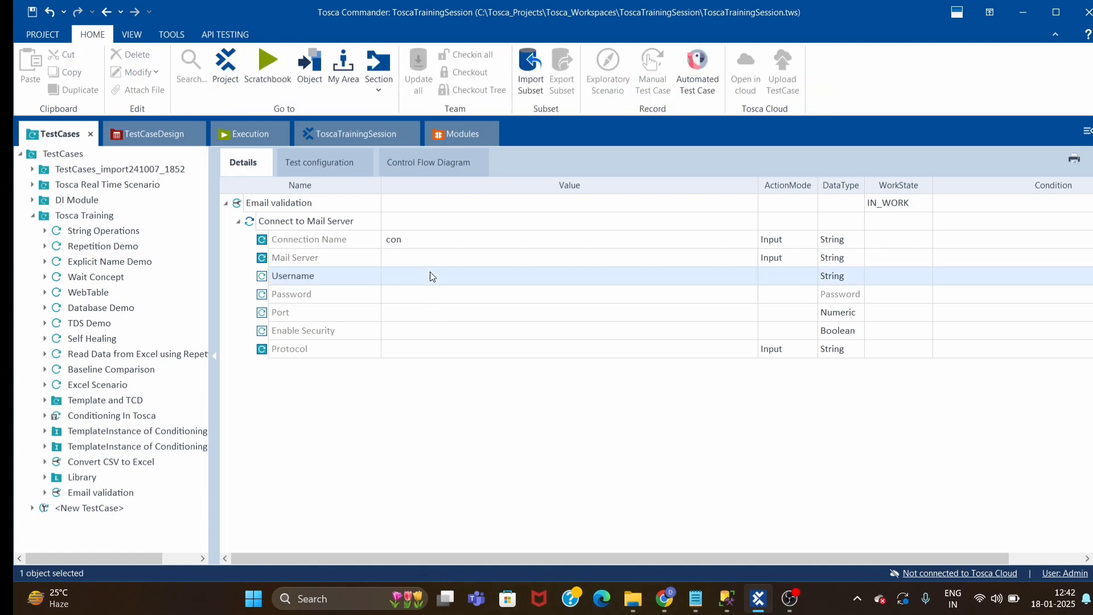
{"action": "left_click", "coordinate": [487, 258]}
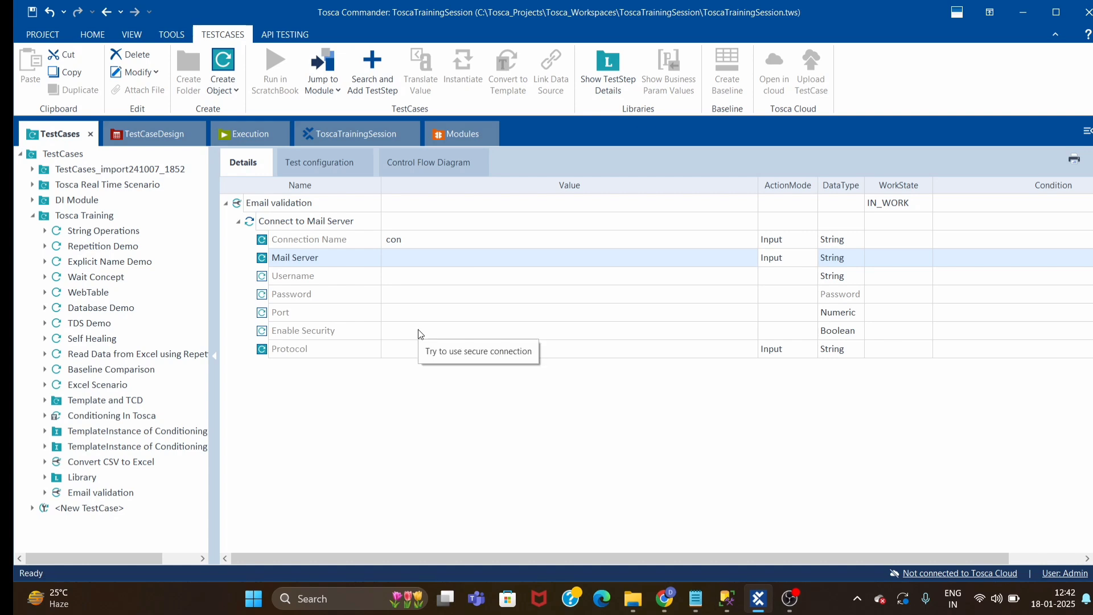
{"action": "left_click", "coordinate": [450, 254]}
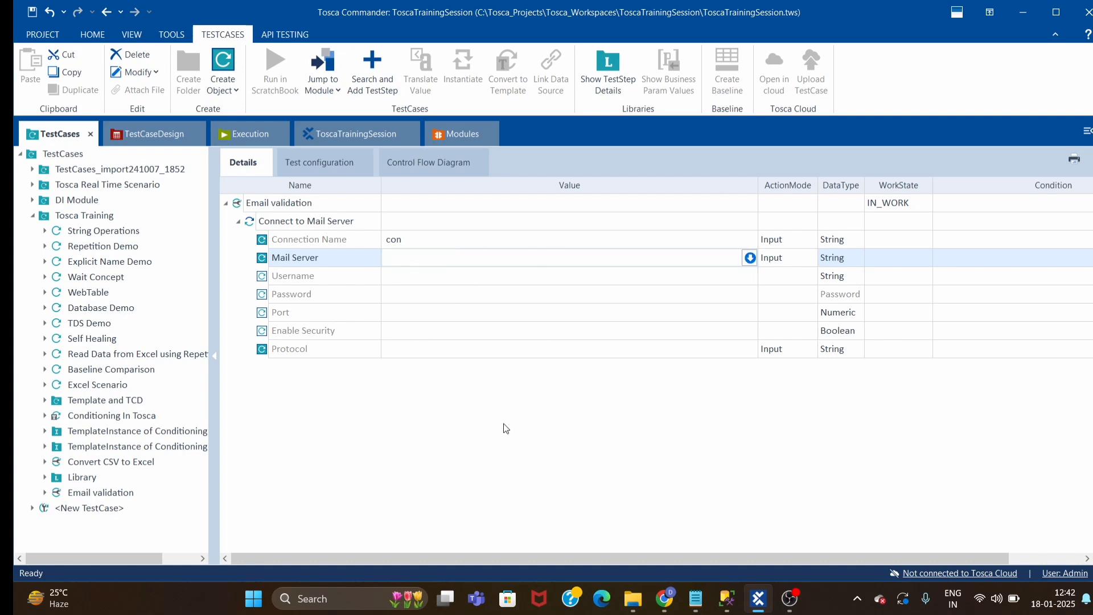
{"action": "type", "text": "smtp"}
{"action": "type", "text": ".gmail.com"}
{"action": "left_click", "coordinate": [283, 257]}
Set the Port of the Connect to Mail Server step to 587.
{"action": "left_click", "coordinate": [438, 284]}
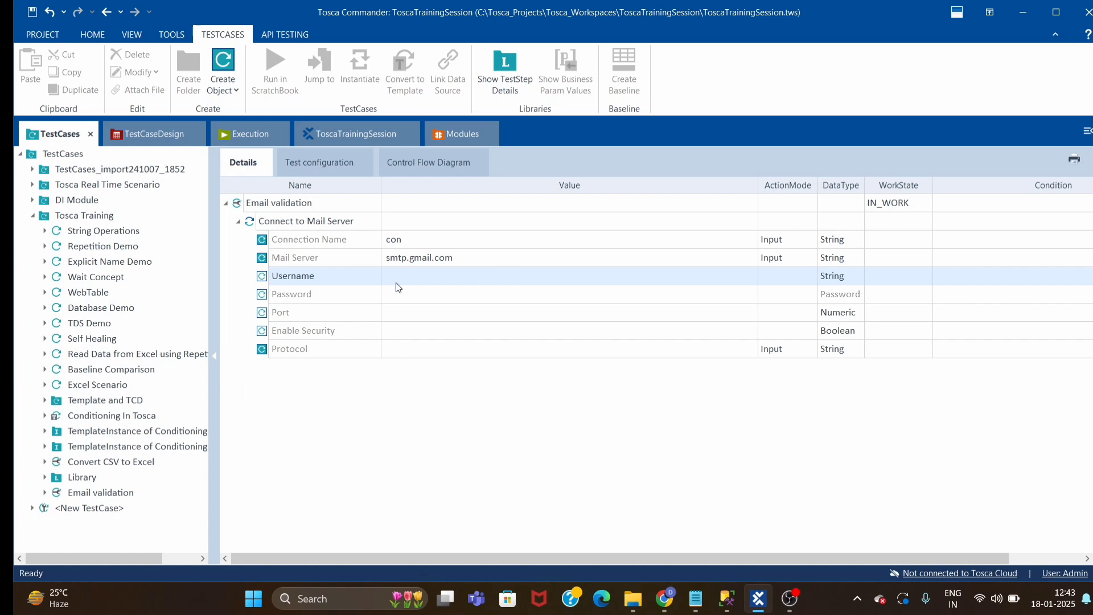
{"action": "left_click", "coordinate": [410, 283]}
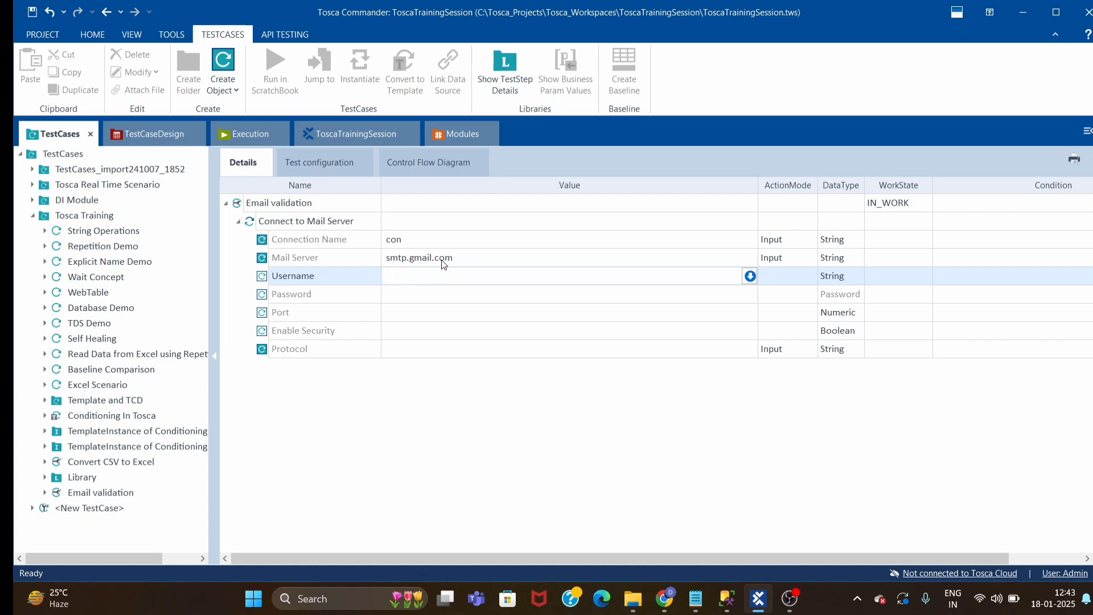
{"action": "left_click", "coordinate": [446, 314]}
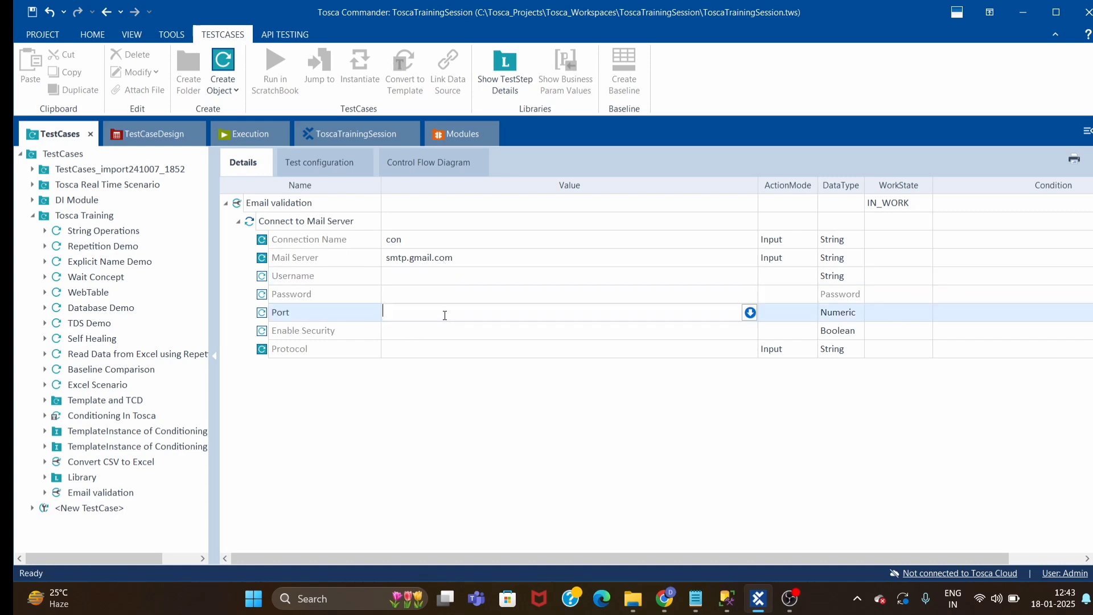
{"action": "type", "text": "587"}
{"action": "left_click", "coordinate": [380, 408]}
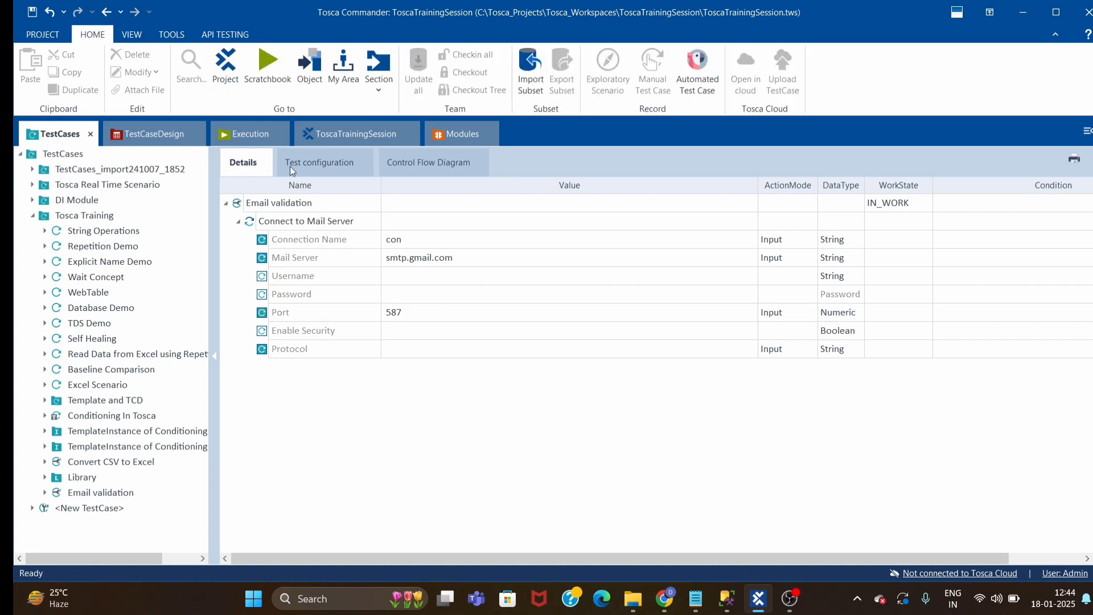
Copy the account's e-mail address from Gmail in Chrome and paste it as the Username of the Connect to Mail Server step in Tosca Commander.
{"action": "left_click", "coordinate": [401, 278]}
{"action": "left_click", "coordinate": [433, 277]}
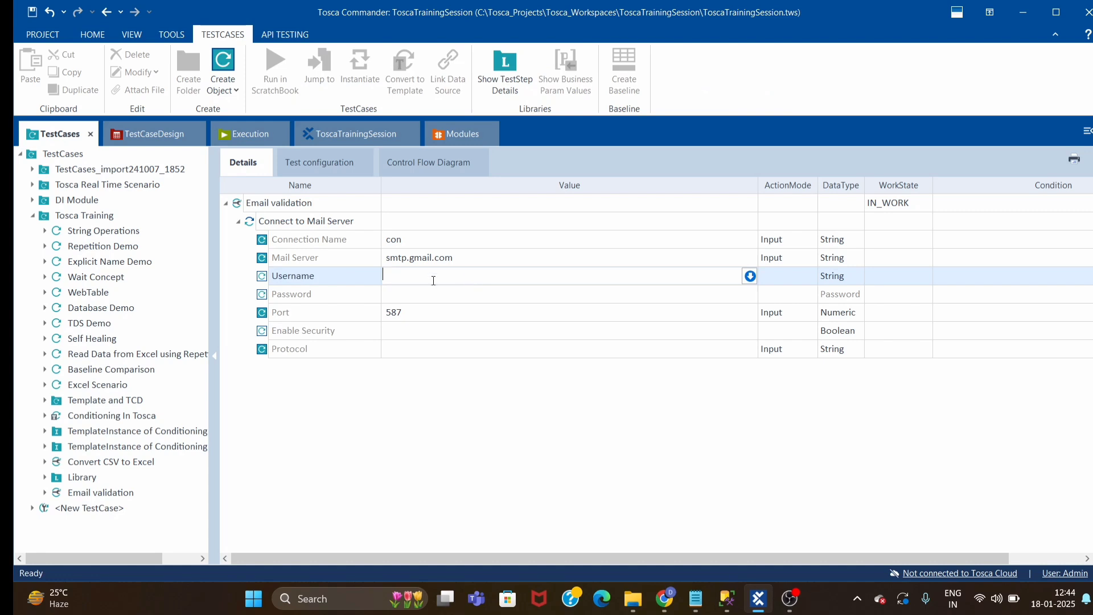
{"action": "left_click", "coordinate": [665, 603]}
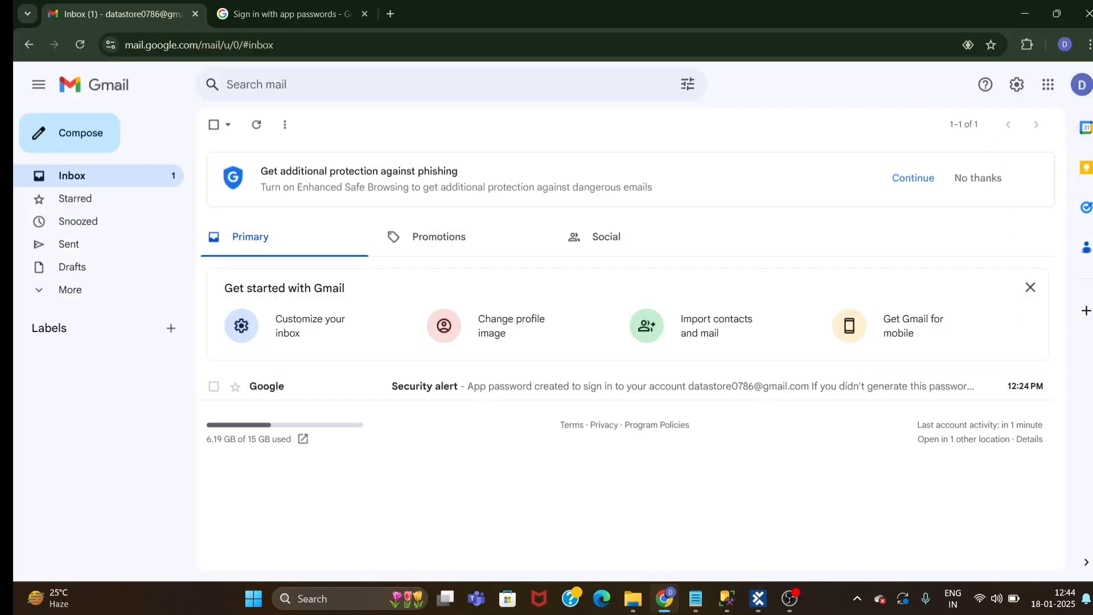
{"action": "left_click", "coordinate": [1081, 85]}
{"action": "triple_click", "coordinate": [991, 129]}
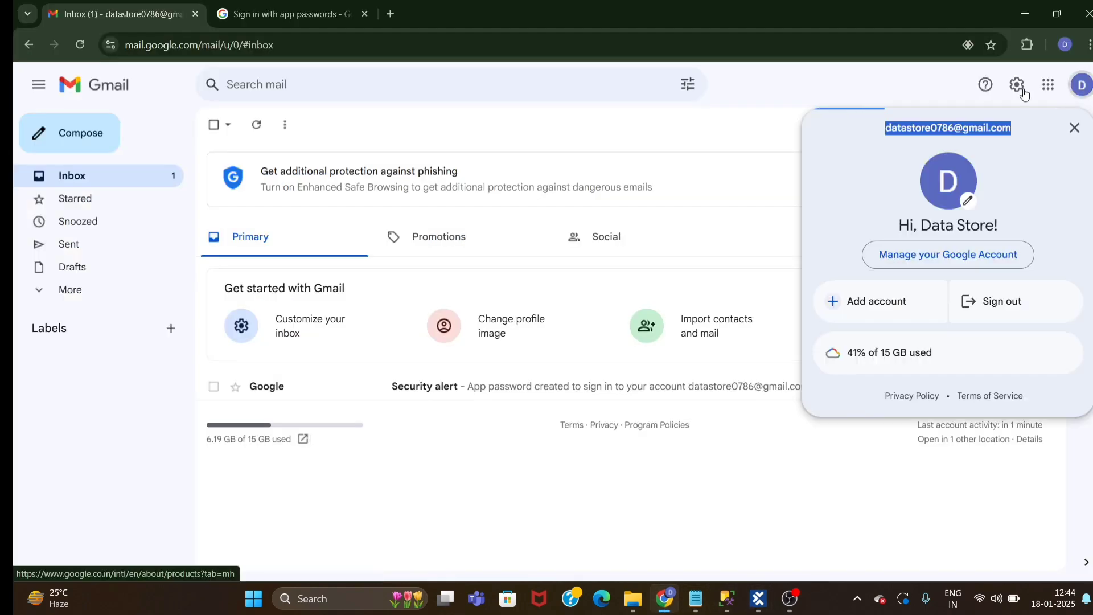
{"action": "right_click", "coordinate": [990, 130]}
{"action": "left_click", "coordinate": [772, 147]}
{"action": "left_click", "coordinate": [646, 142]}
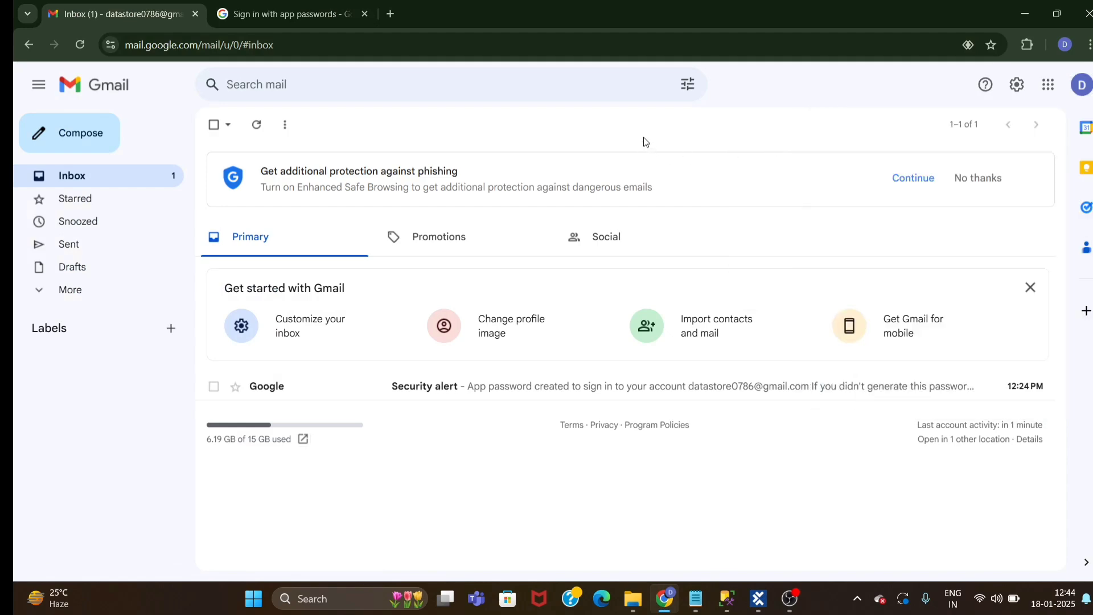
{"action": "key", "text": "alt+Tab"}
{"action": "key", "text": "ctrl+v"}
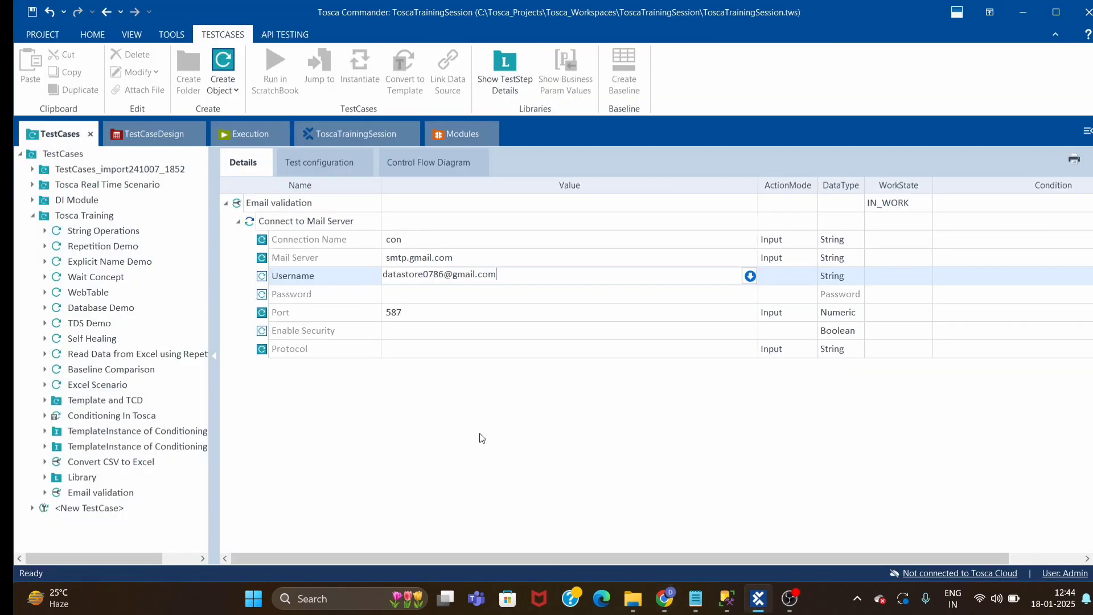
Copy the datastore app password from customers.csv in Notepad and paste it into the Password value in Tosca Commander.
{"action": "left_click", "coordinate": [696, 598]}
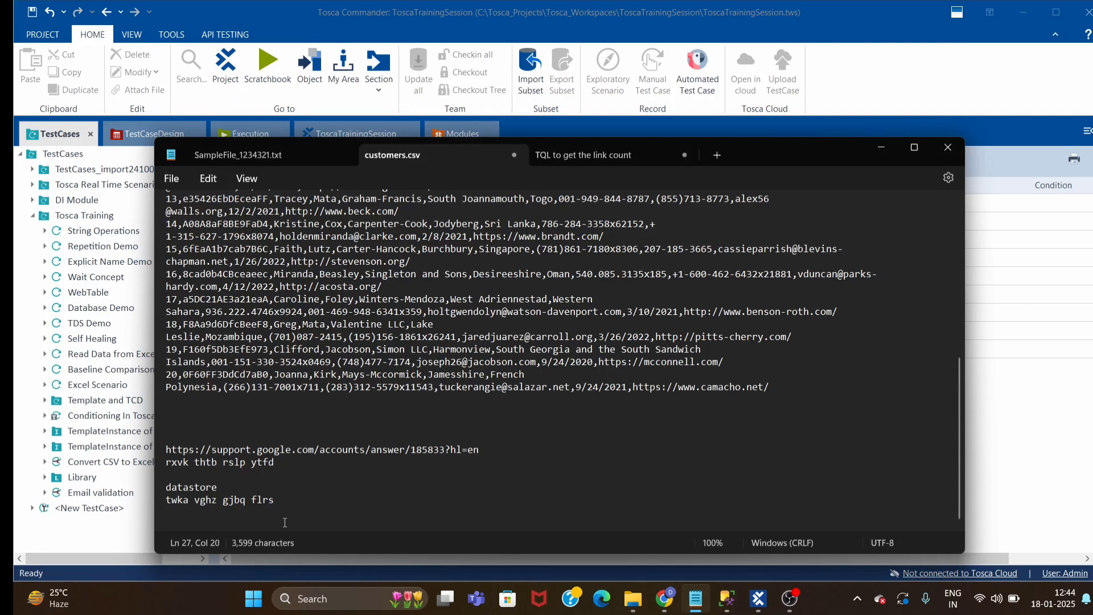
{"action": "left_click_drag", "start_coordinate": [276, 502], "coordinate": [154, 502]}
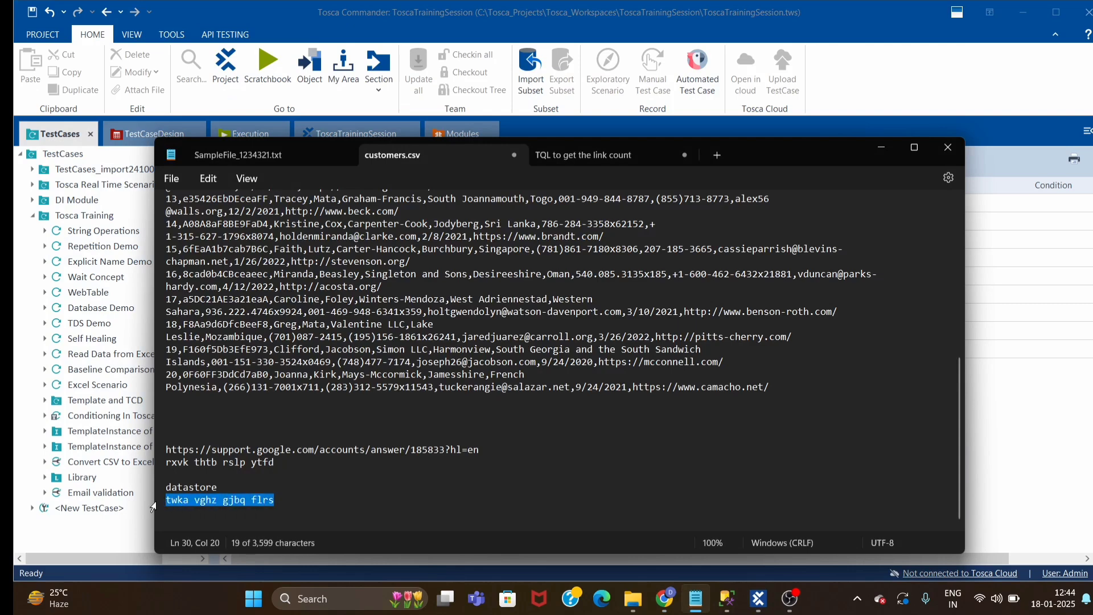
{"action": "key", "text": "alt+Tab"}
{"action": "left_click", "coordinate": [462, 290]}
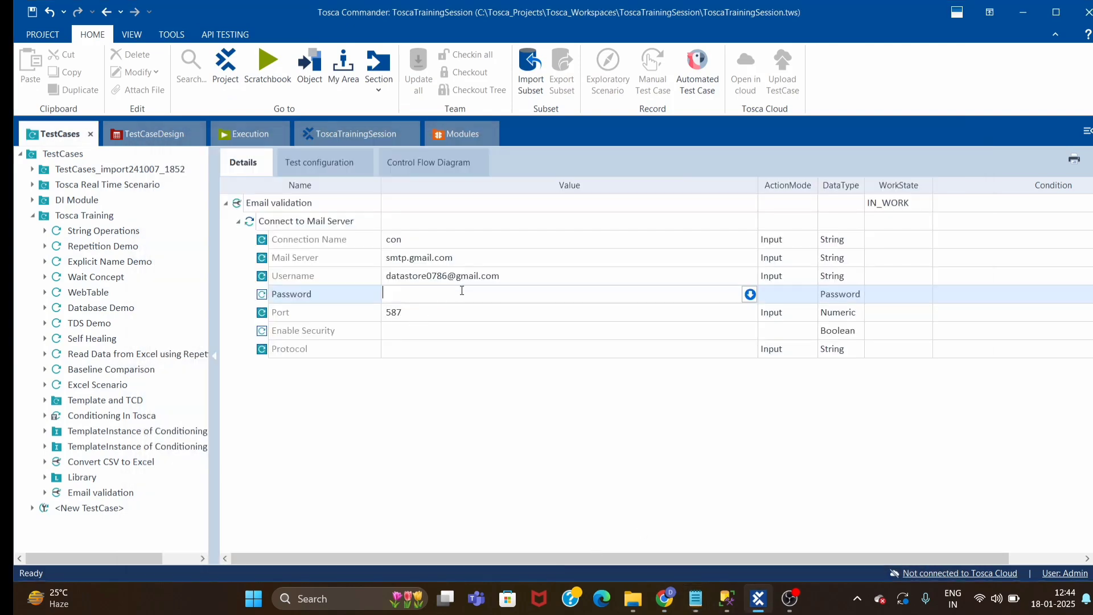
{"action": "key", "text": "ctrl+v"}
{"action": "left_click", "coordinate": [531, 414]}
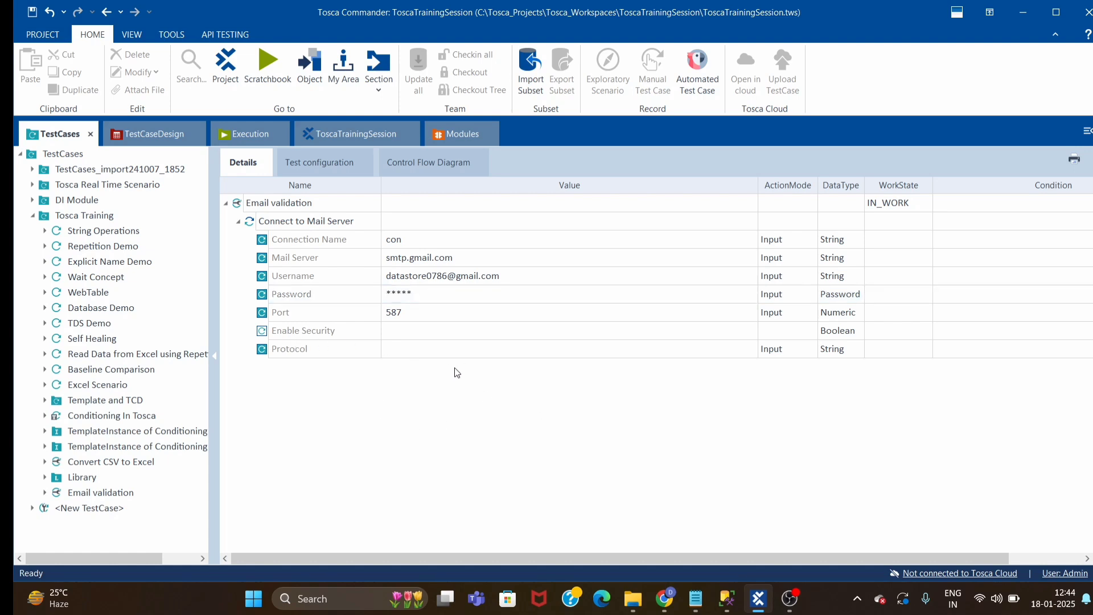
Set Enable Security to True for the Connect to Mail Server step.
{"action": "left_click", "coordinate": [432, 330]}
{"action": "left_click", "coordinate": [552, 330]}
{"action": "left_click", "coordinate": [737, 332]}
{"action": "left_click", "coordinate": [403, 344]}
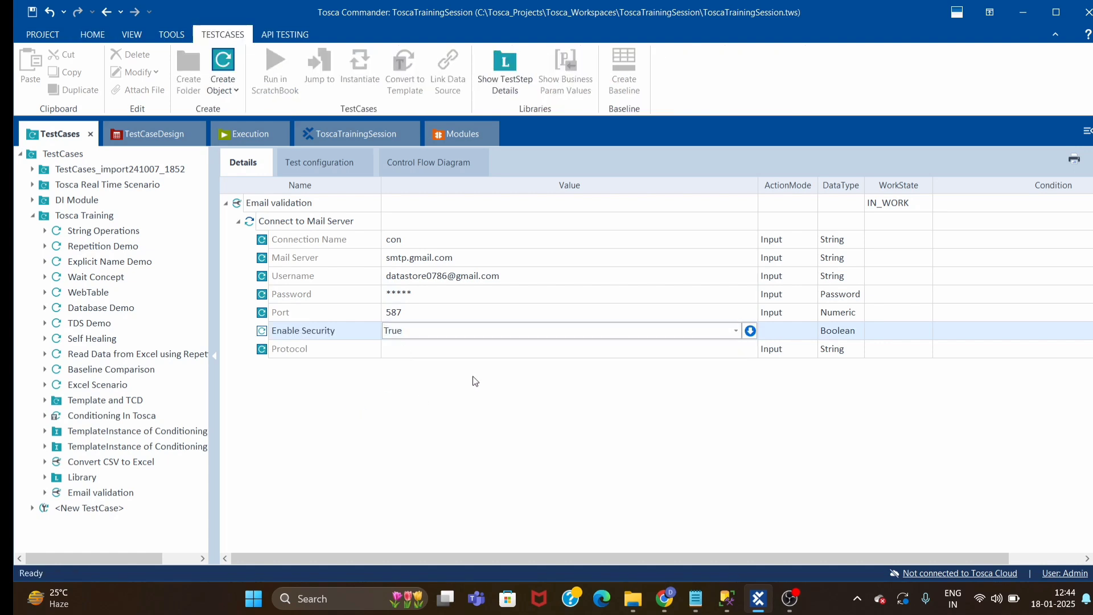
{"action": "left_click", "coordinate": [454, 367]}
Set the Protocol of the Connect to Mail Server step to SMTP.
{"action": "left_click", "coordinate": [432, 349]}
{"action": "left_click", "coordinate": [476, 444]}
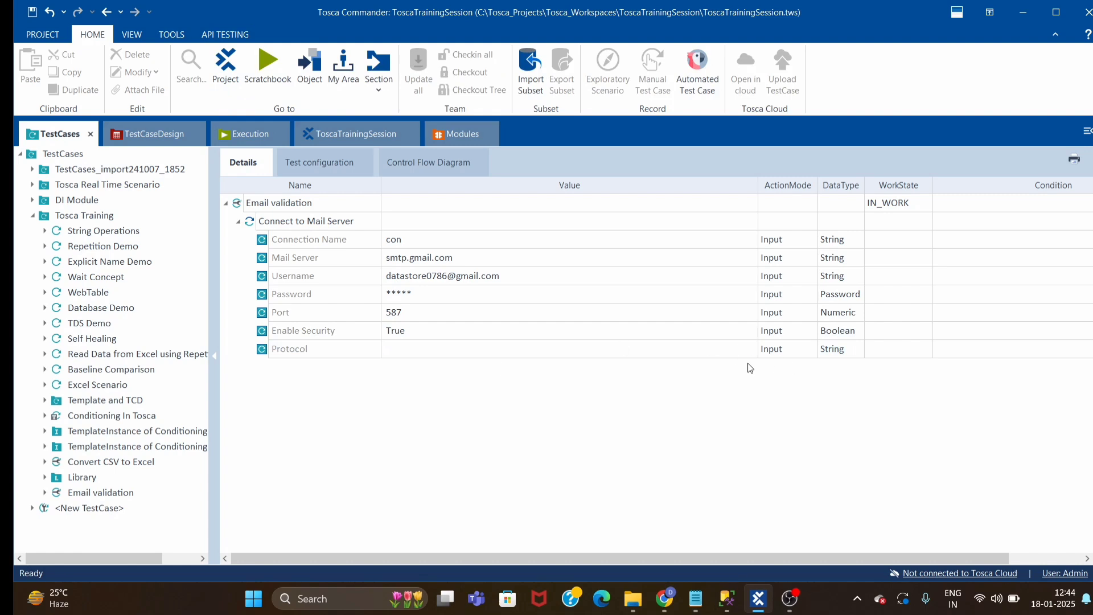
{"action": "left_click", "coordinate": [729, 349]}
{"action": "left_click", "coordinate": [735, 349]}
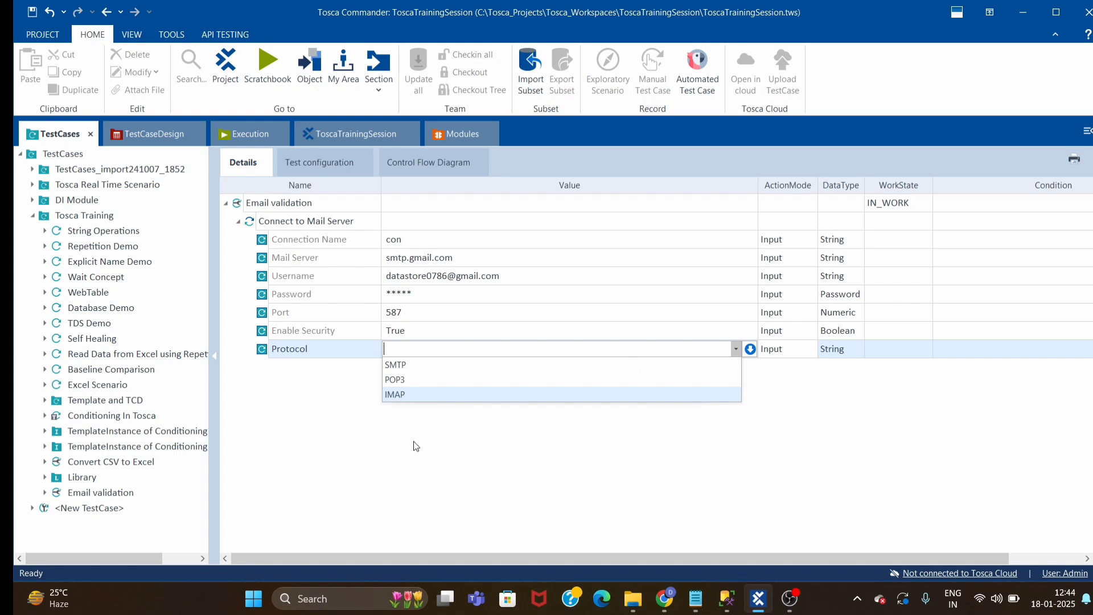
{"action": "left_click", "coordinate": [393, 364]}
{"action": "left_click", "coordinate": [341, 445]}
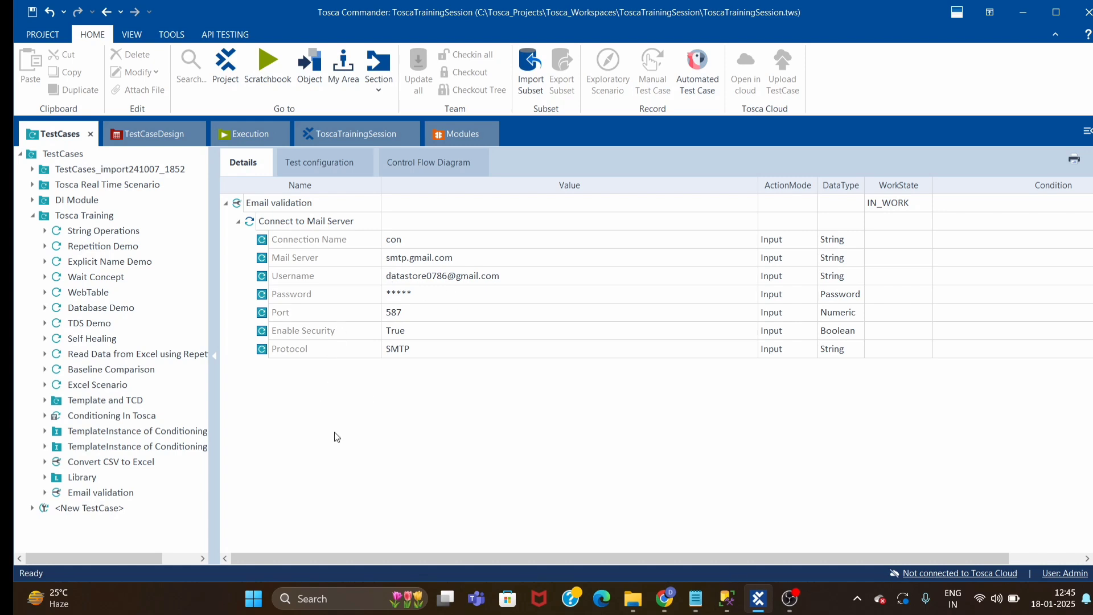
Add the Send Mail module from the standard Mail modules to the Email validation test case and expand its test step.
{"action": "left_click", "coordinate": [459, 137]}
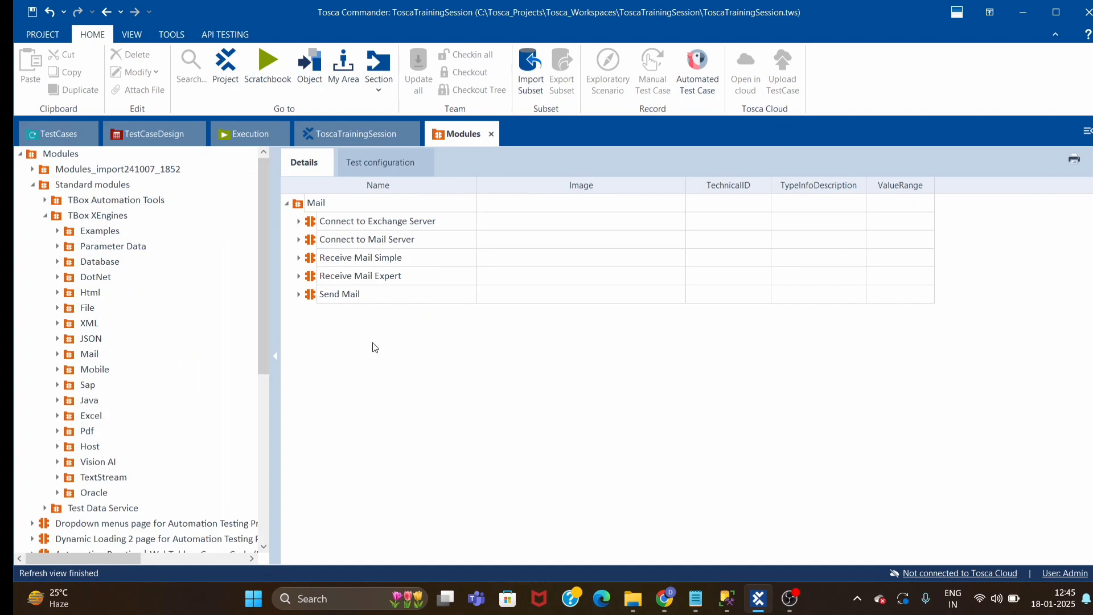
{"action": "left_click", "coordinate": [315, 297]}
{"action": "left_click_drag", "start_coordinate": [314, 302], "coordinate": [278, 203]}
{"action": "left_click", "coordinate": [235, 368]}
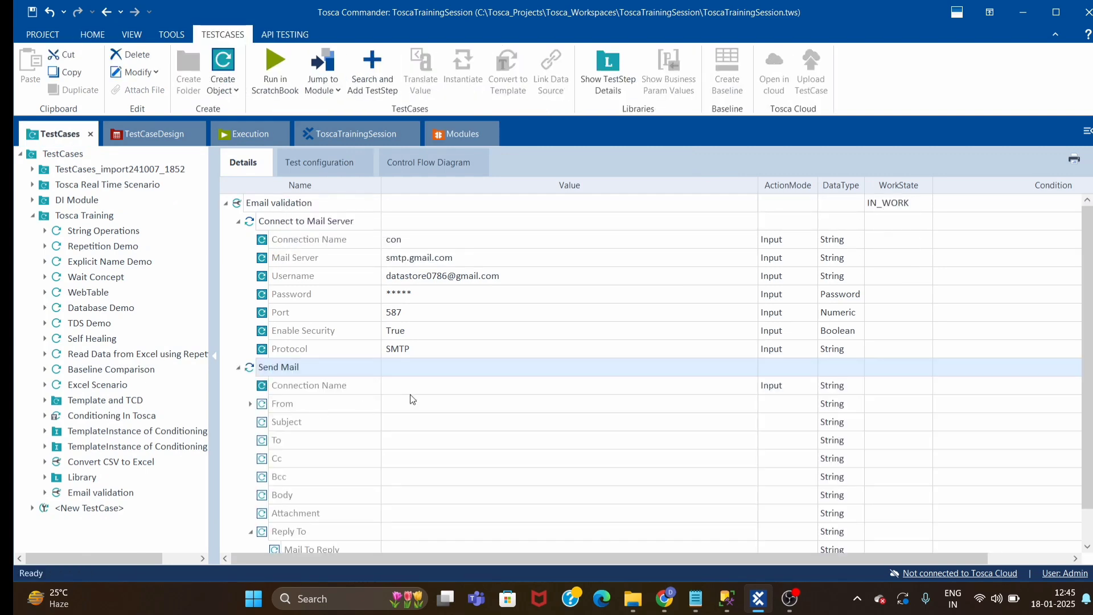
Set the Send Mail step's Connection Name to "con" and expand its From attribute.
{"action": "left_click", "coordinate": [477, 390]}
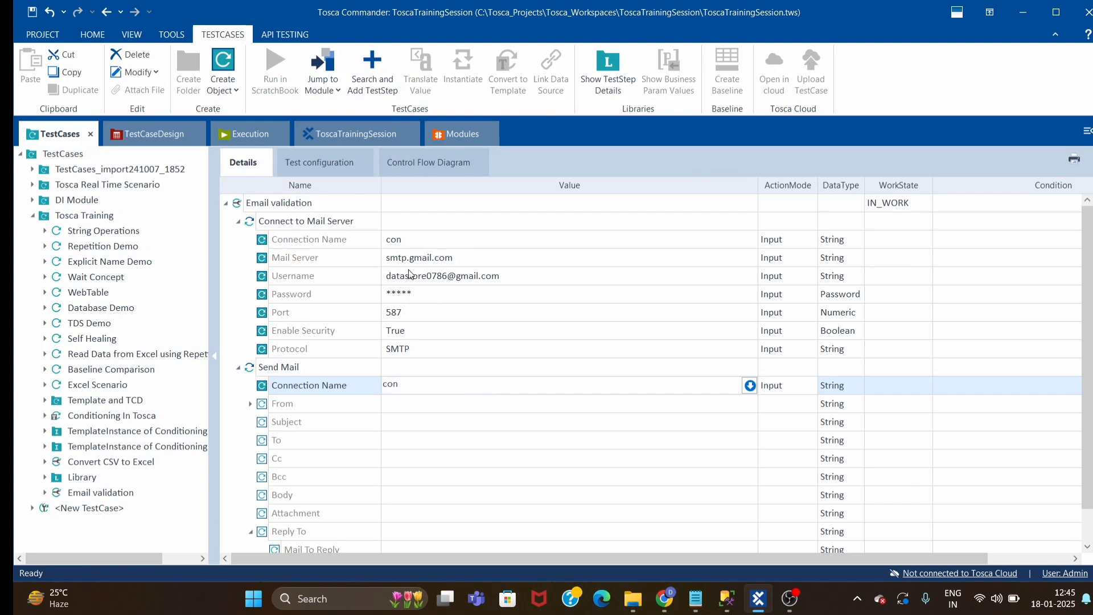
{"action": "left_click", "coordinate": [426, 410]}
{"action": "left_click", "coordinate": [252, 404]}
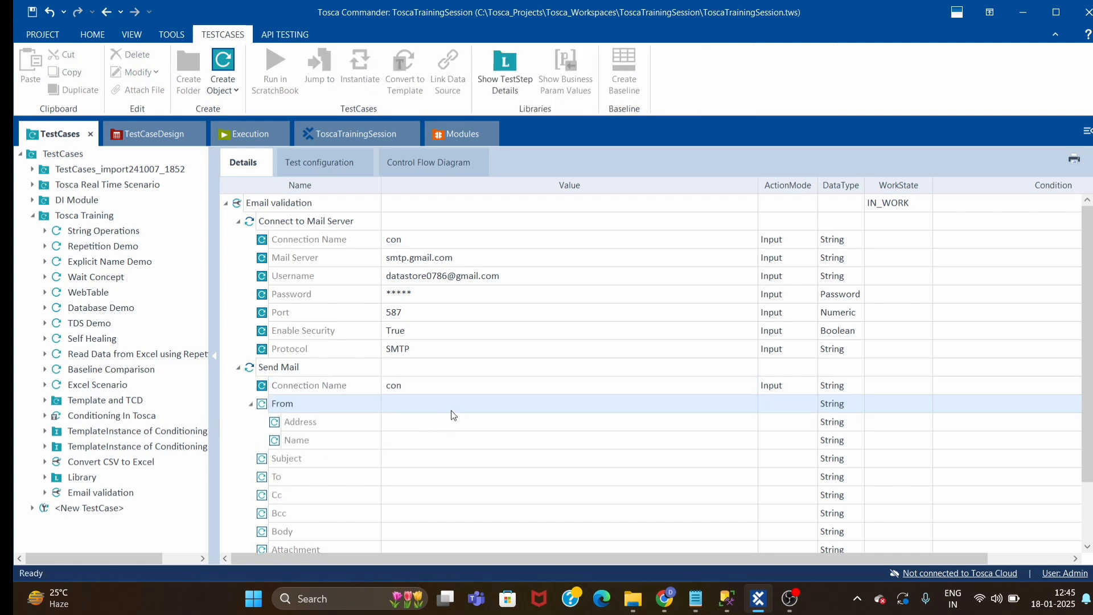
Copy the Username e-mail address of the Connect to Mail Server step into the From Address of the Send Mail step.
{"action": "left_click", "coordinate": [439, 406]}
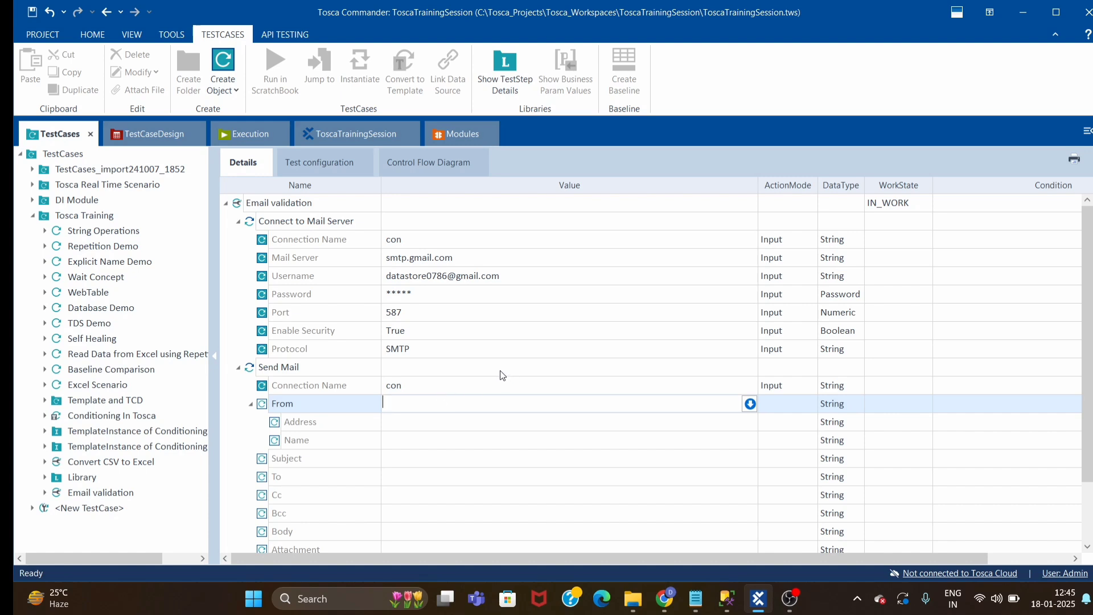
{"action": "left_click", "coordinate": [515, 279]}
{"action": "key", "text": "shift+Home"}
{"action": "key", "text": "ctrl+c"}
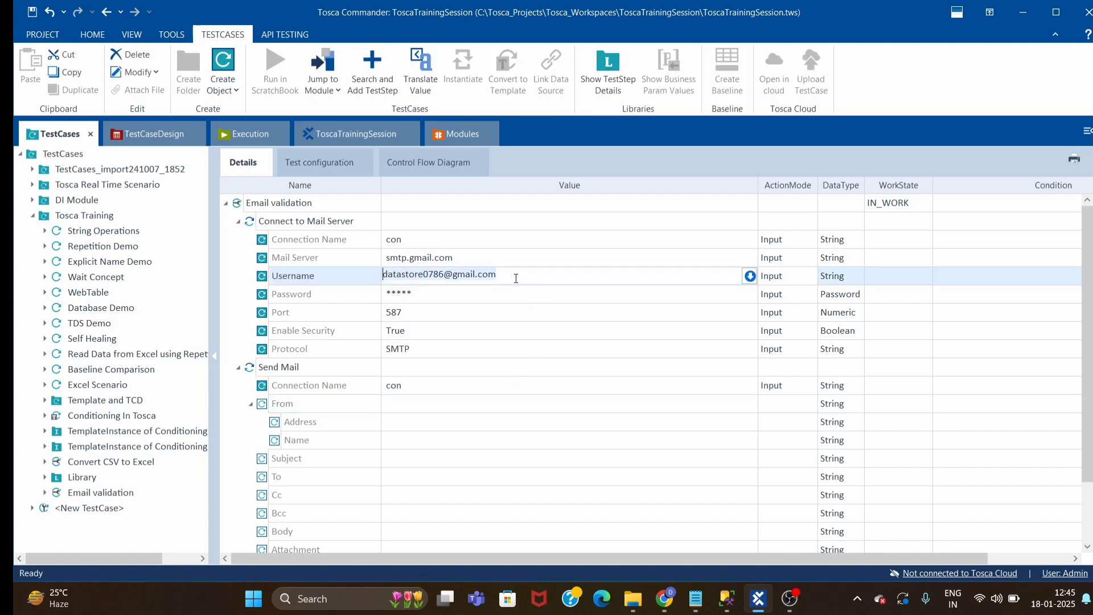
{"action": "left_click", "coordinate": [398, 406]}
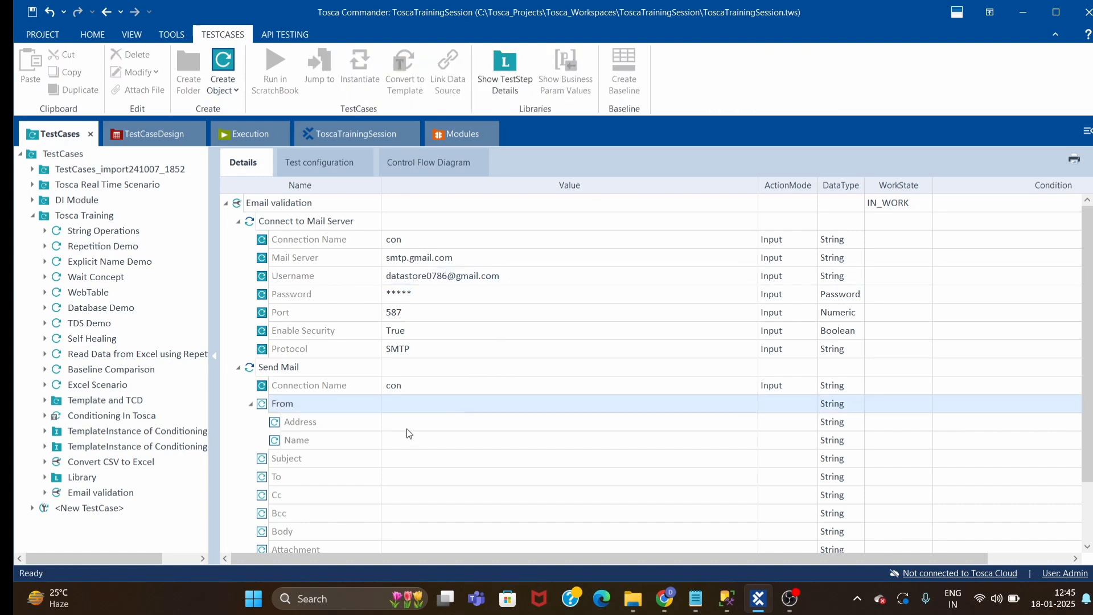
{"action": "left_click", "coordinate": [412, 427]}
{"action": "key", "text": "ctrl+v"}
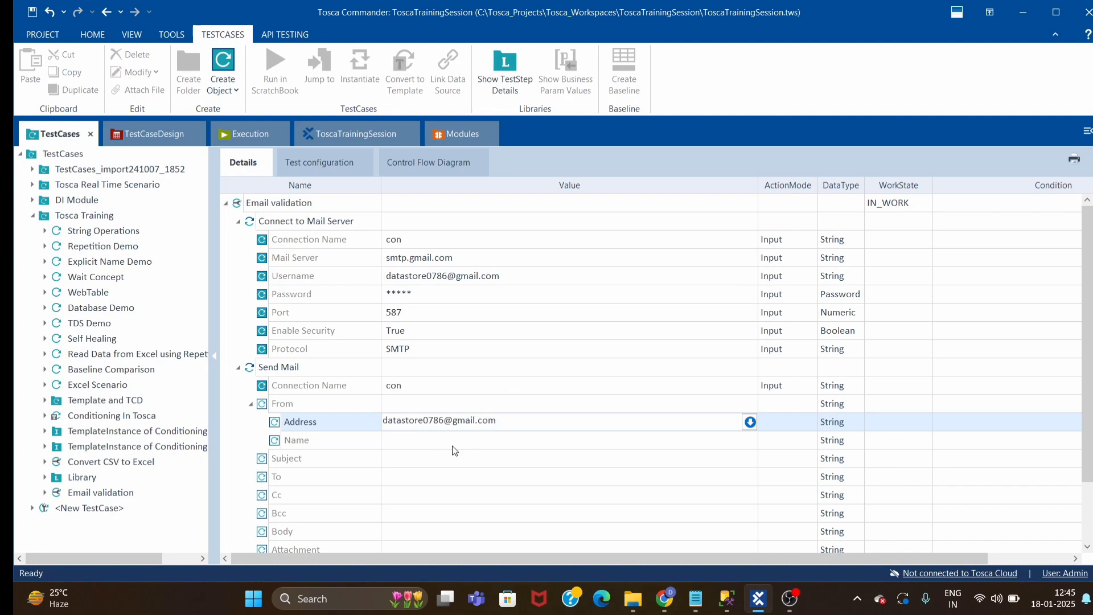
Set the sender Name under From in the Send Mail step to "DataStore".
{"action": "left_click", "coordinate": [441, 444]}
{"action": "type", "text": "DataSt"}
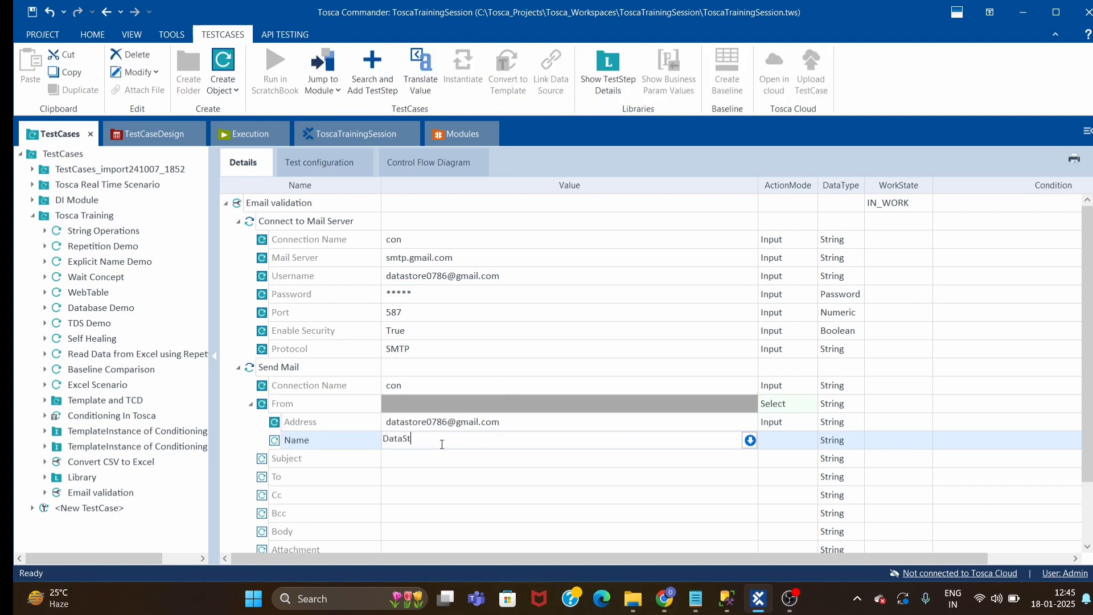
{"action": "type", "text": "ore"}
{"action": "left_click", "coordinate": [477, 506]}
Set the Subject of the Send Mail step to "Test Mail".
{"action": "left_click", "coordinate": [446, 459]}
{"action": "left_click", "coordinate": [446, 458]}
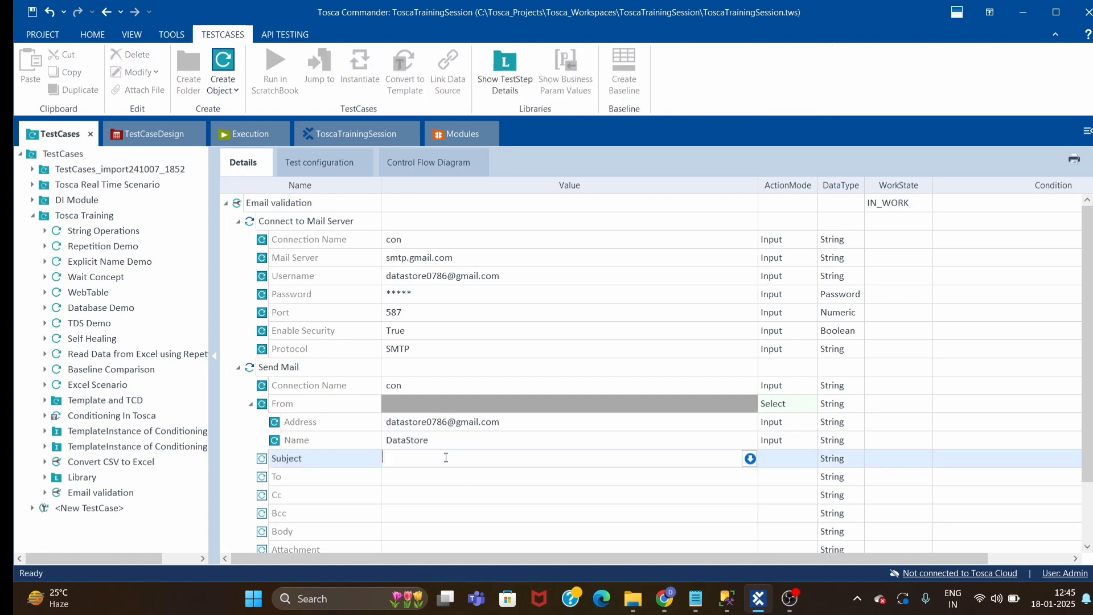
{"action": "type", "text": "Test Emau"}
{"action": "key", "text": "BackSpace"}
{"action": "key", "text": "BackSpace"}
{"action": "key", "text": "BackSpace"}
Copy the From Address into the To attribute of the Send Mail step as the recipient's e-mail.
{"action": "left_click", "coordinate": [449, 477]}
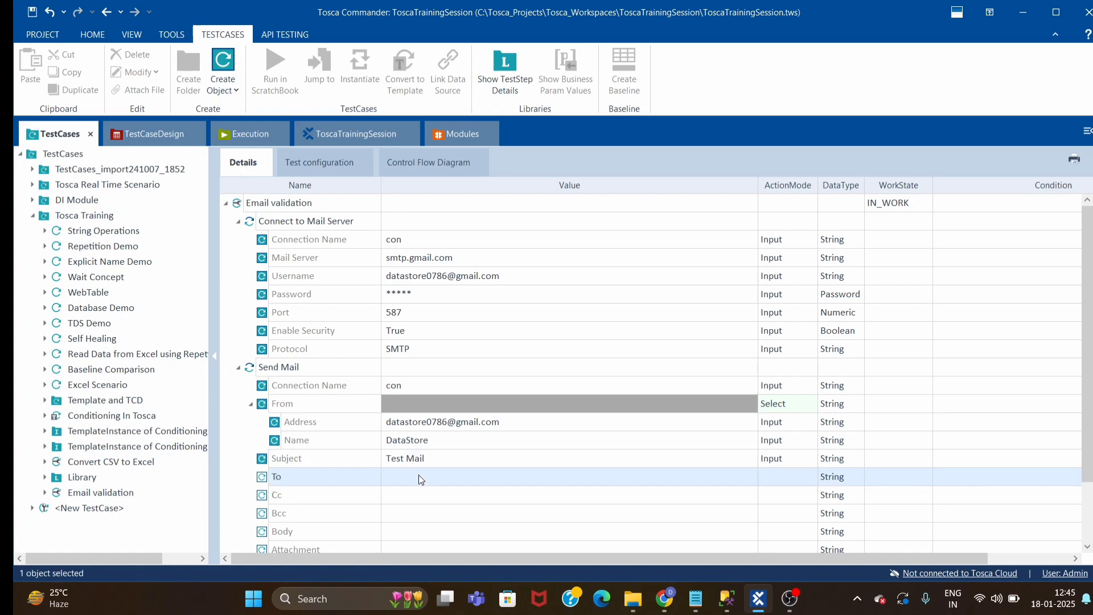
{"action": "left_click", "coordinate": [541, 418]}
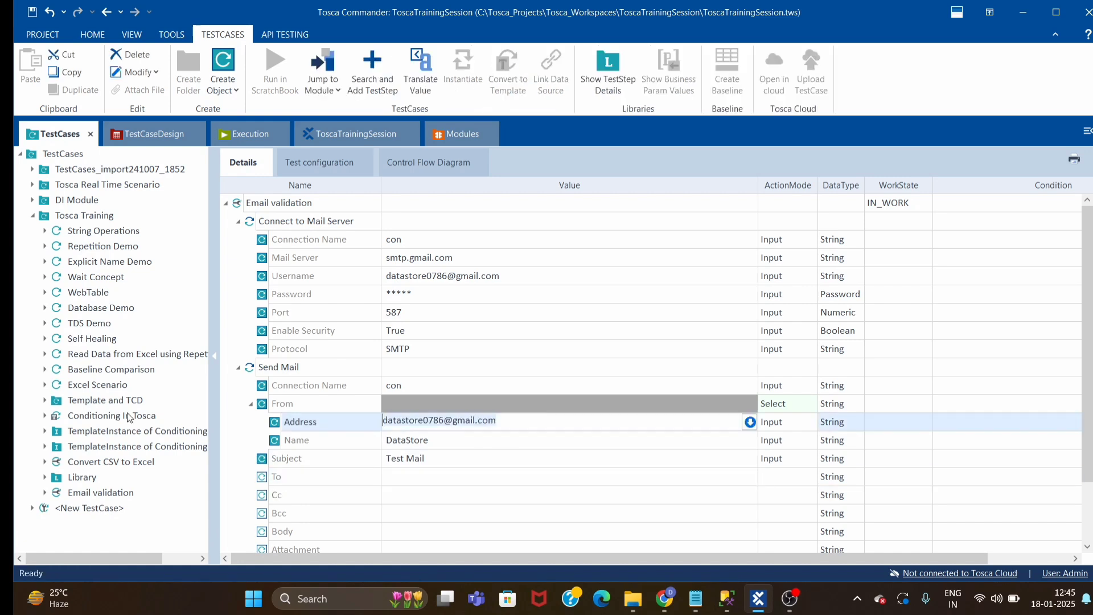
{"action": "left_click", "coordinate": [456, 478]}
{"action": "key", "text": "ctrl+v"}
{"action": "left_click", "coordinate": [559, 447]}
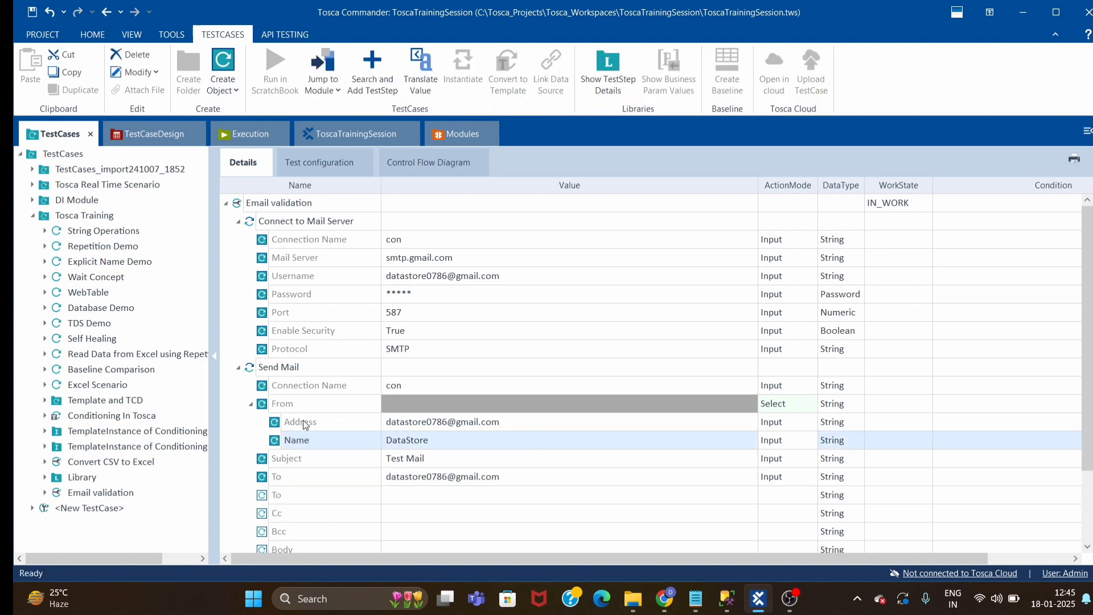
Copy the "Dear Customer" purchase message from the open Notepad notes into the Body of the Send Mail step.
{"action": "scroll", "coordinate": [565, 430], "scroll_direction": "down", "scroll_amount": 2}
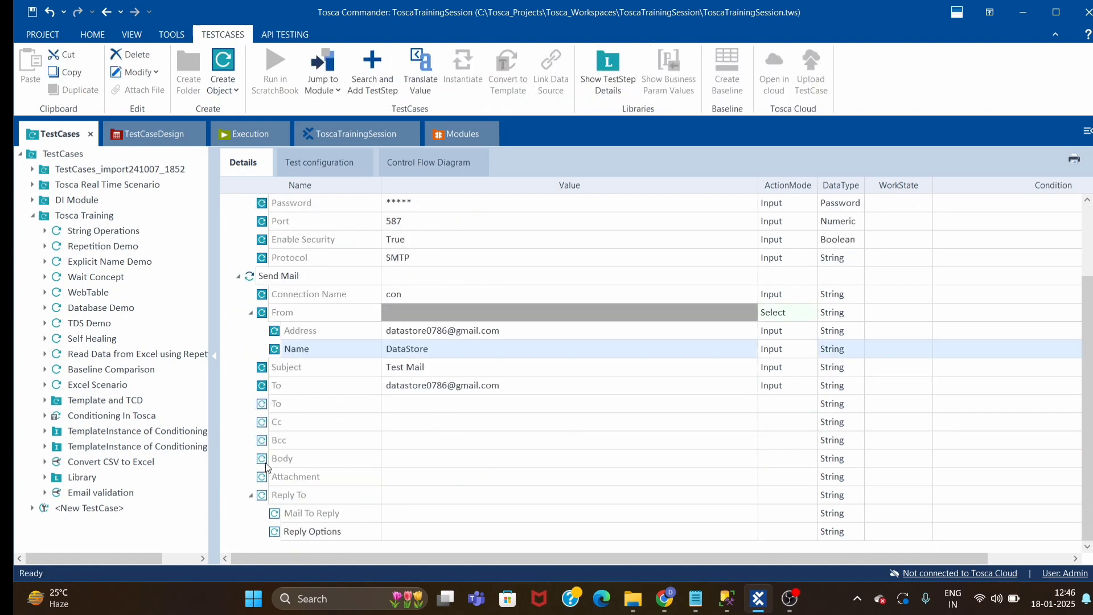
{"action": "left_click", "coordinate": [412, 461]}
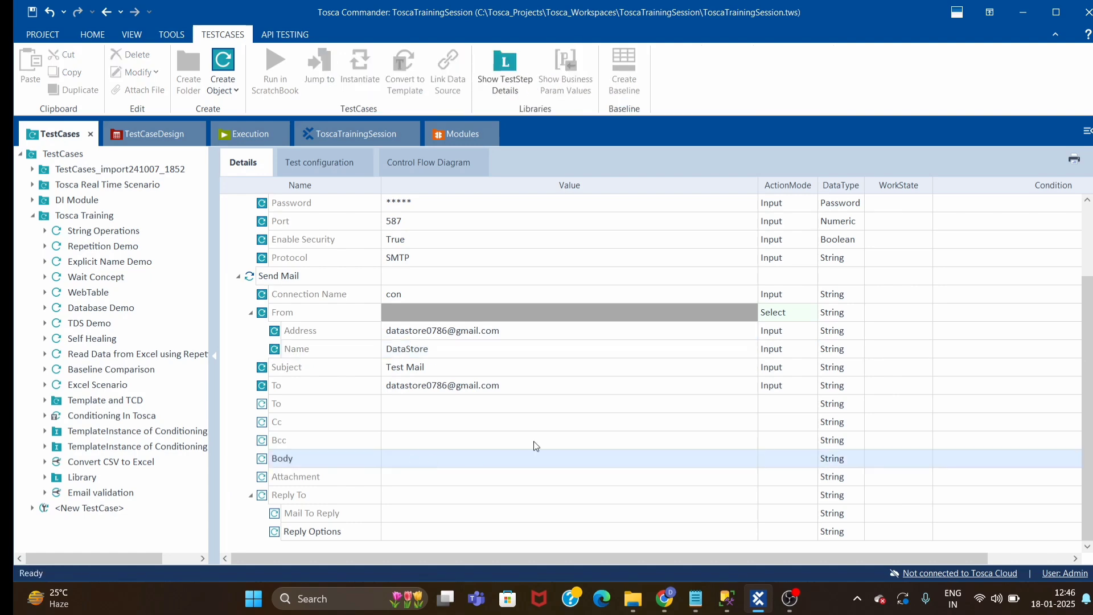
{"action": "left_click", "coordinate": [693, 599]}
{"action": "left_click", "coordinate": [568, 157]}
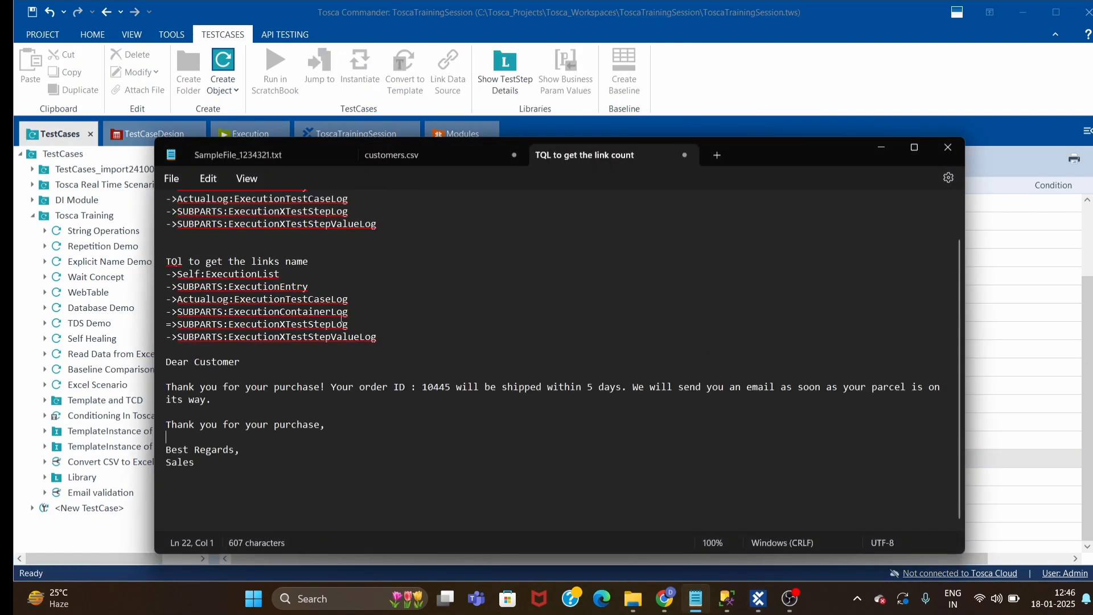
{"action": "left_click_drag", "start_coordinate": [168, 366], "coordinate": [200, 456]}
{"action": "key", "text": "alt+Tab"}
{"action": "left_click", "coordinate": [432, 463]}
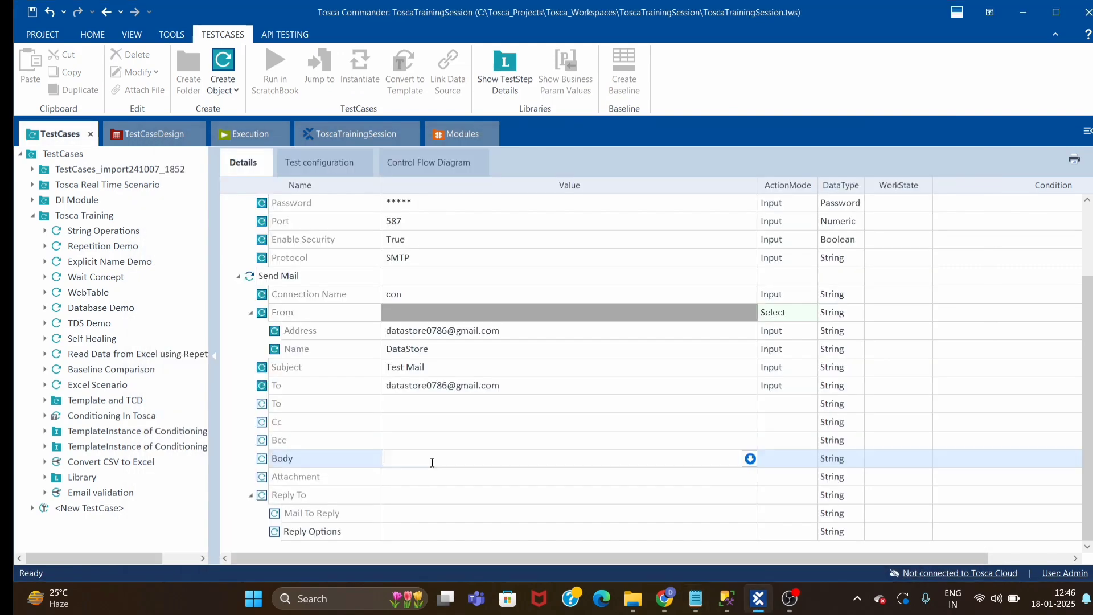
{"action": "key", "text": "Return"}
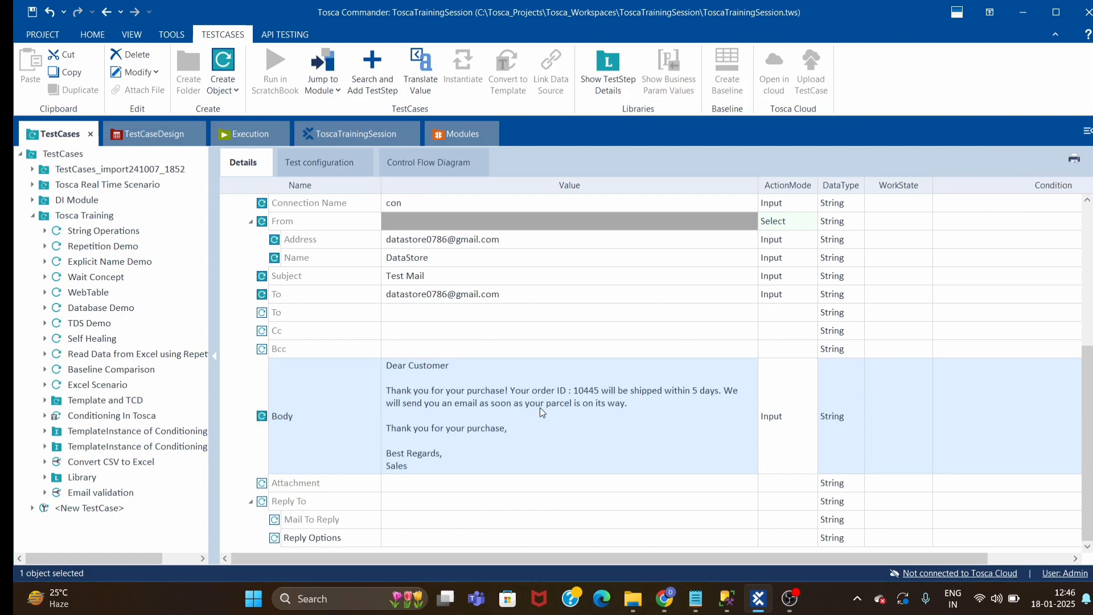
Switch to File Explorer, copy the full path of the results text file on drive D, and return to Tosca Commander.
{"action": "left_click", "coordinate": [485, 483]}
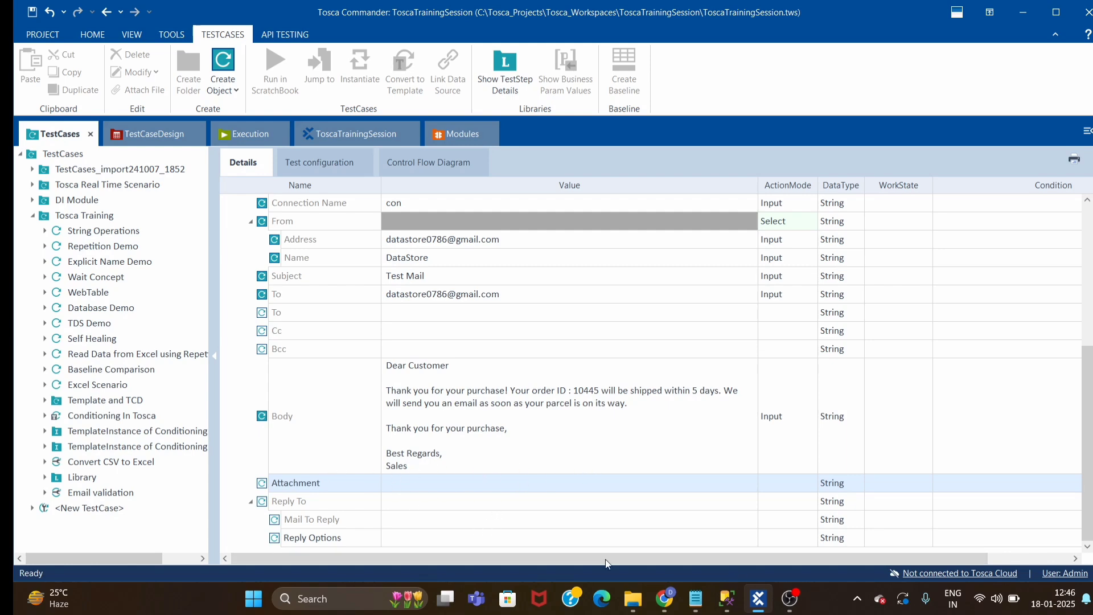
{"action": "left_click", "coordinate": [629, 609]}
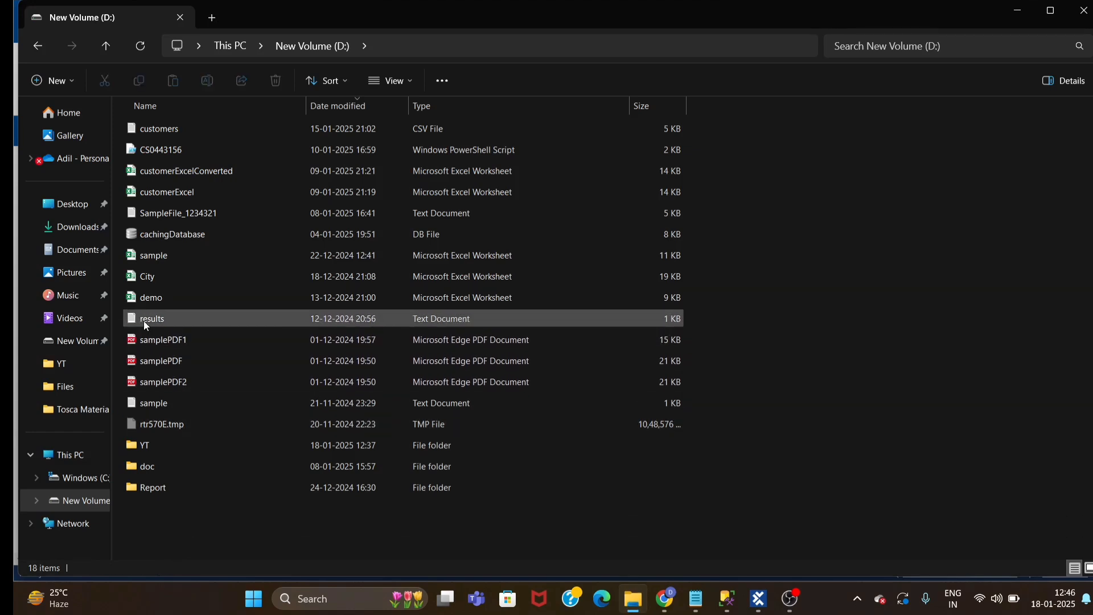
{"action": "left_click_drag", "start_coordinate": [143, 319], "coordinate": [214, 353]}
{"action": "right_click", "coordinate": [214, 353]}
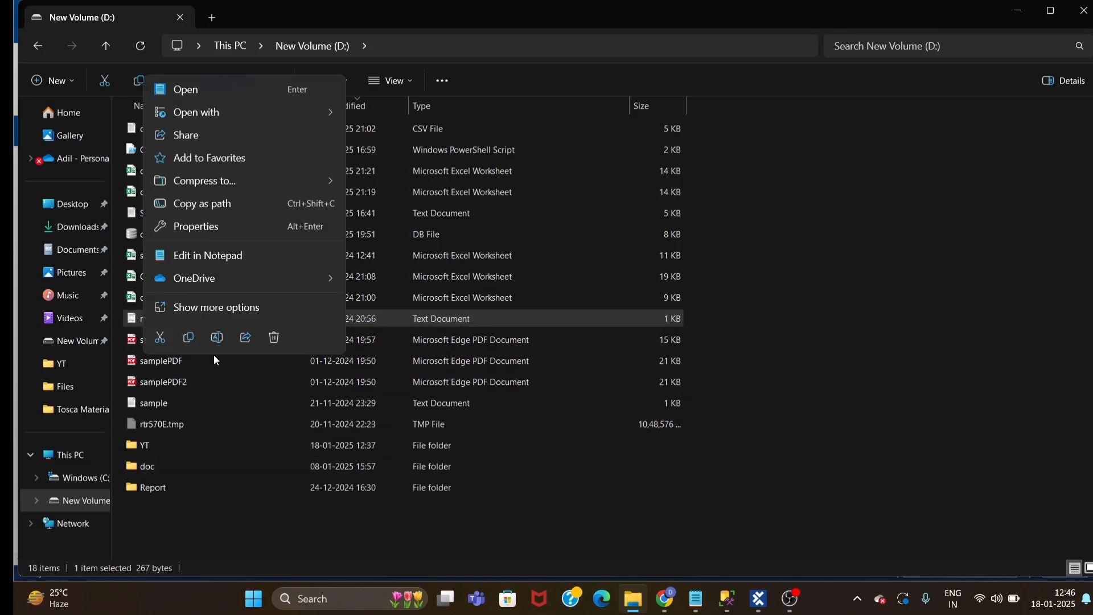
{"action": "left_click", "coordinate": [133, 321]}
{"action": "right_click", "coordinate": [141, 322]}
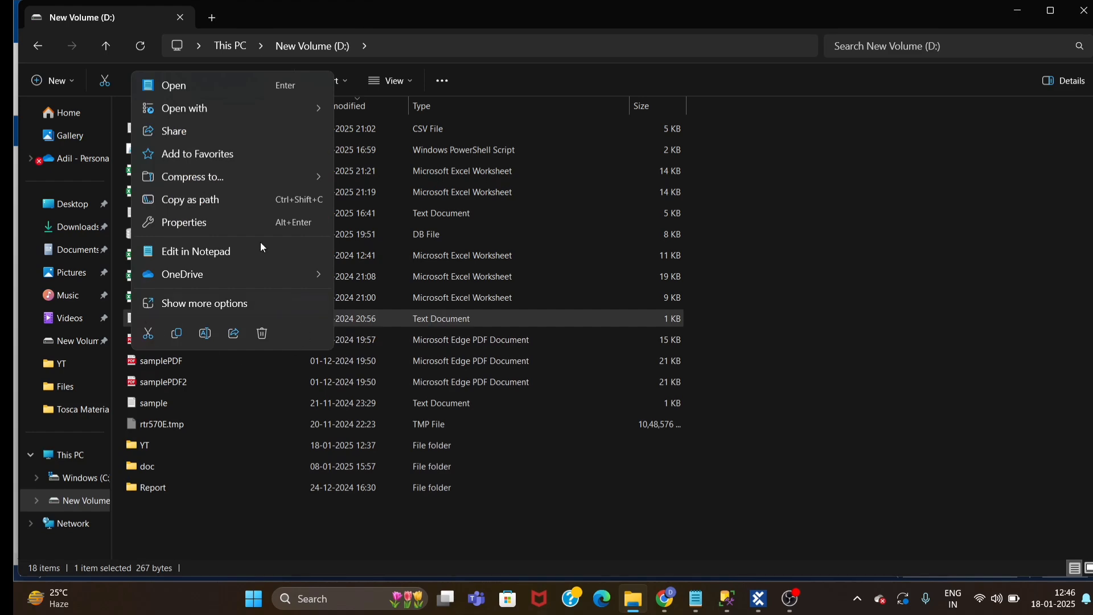
{"action": "left_click", "coordinate": [191, 198]}
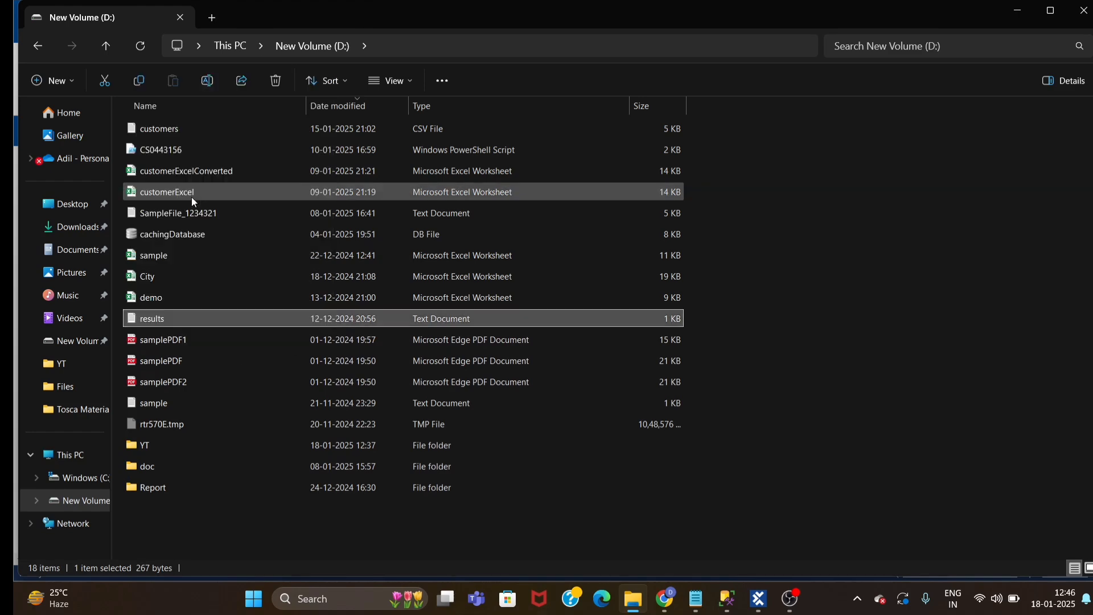
{"action": "left_click", "coordinate": [900, 467]}
{"action": "left_click", "coordinate": [1018, 12]}
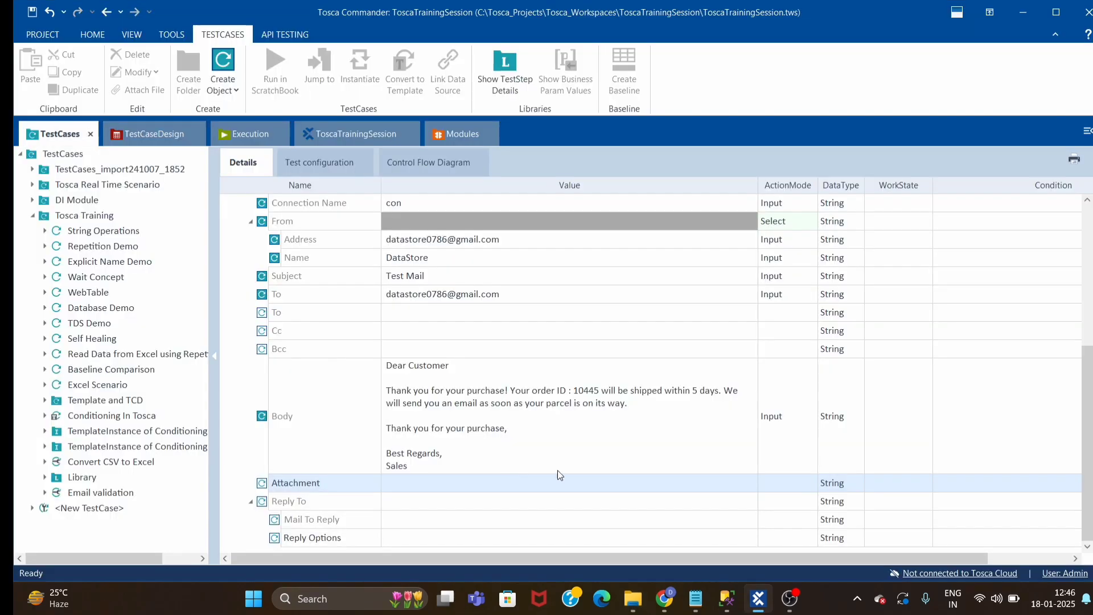
Set the Attachment of the Send Mail step to the copied path "D:\results.txt".
{"action": "left_click", "coordinate": [496, 481]}
{"action": "key", "text": "ctrl+v"}
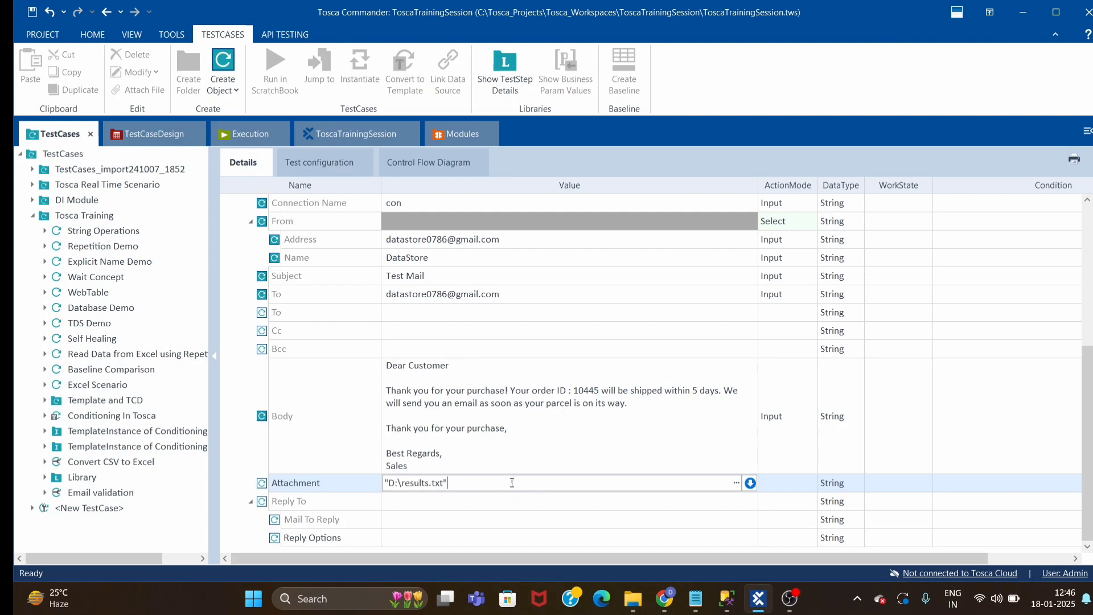
{"action": "left_click", "coordinate": [579, 440]}
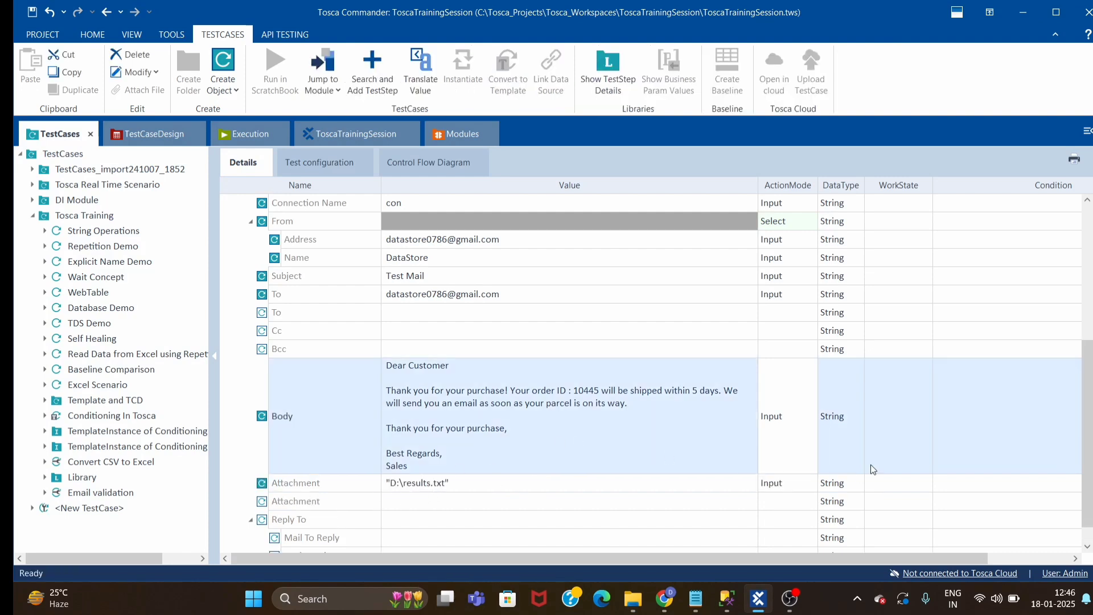
Review the Send Mail attributes, including the additional To, Cc, Bcc, Attachment and Reply To fields, and the connection settings.
{"action": "scroll", "coordinate": [451, 481], "scroll_direction": "down", "scroll_amount": 1}
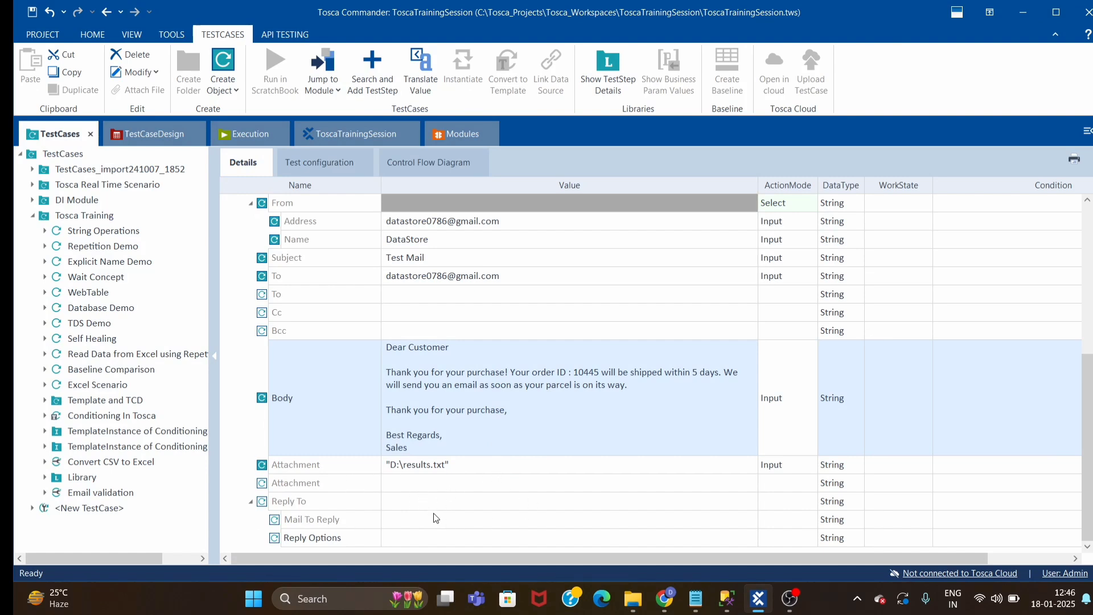
{"action": "scroll", "coordinate": [418, 528], "scroll_direction": "up", "scroll_amount": 2}
{"action": "scroll", "coordinate": [418, 527], "scroll_direction": "down", "scroll_amount": 2}
{"action": "scroll", "coordinate": [322, 457], "scroll_direction": "up", "scroll_amount": 3}
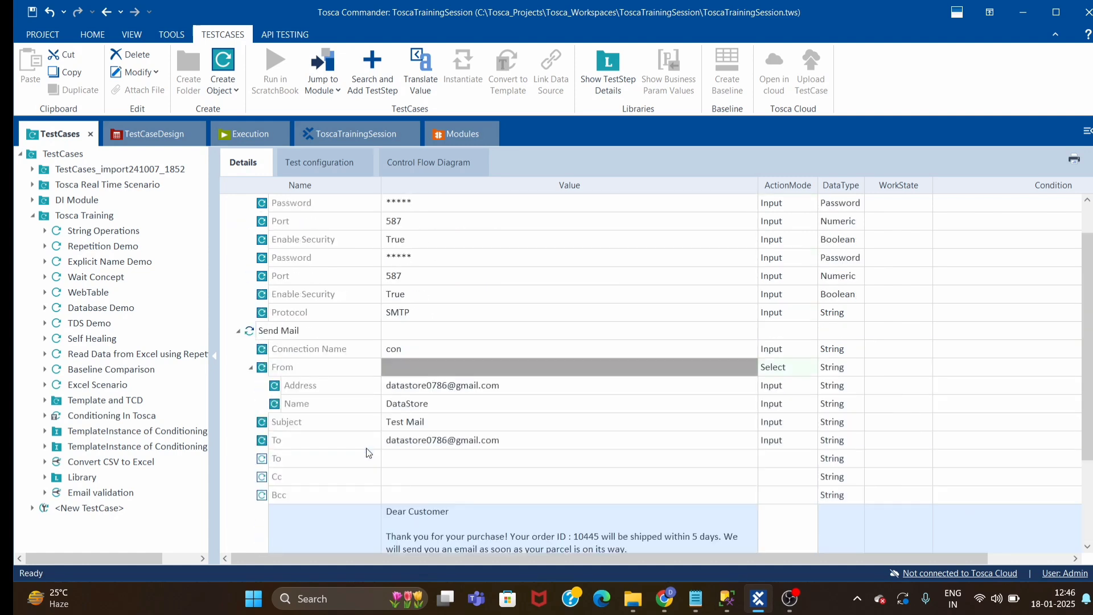
{"action": "left_click", "coordinate": [436, 484]}
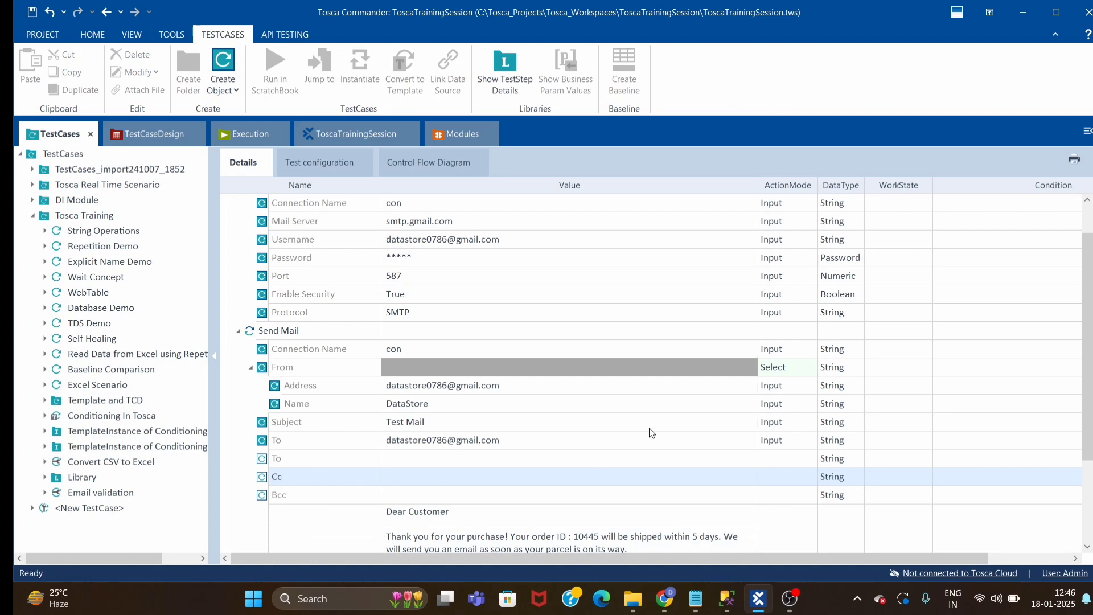
{"action": "scroll", "coordinate": [541, 435], "scroll_direction": "down", "scroll_amount": 3}
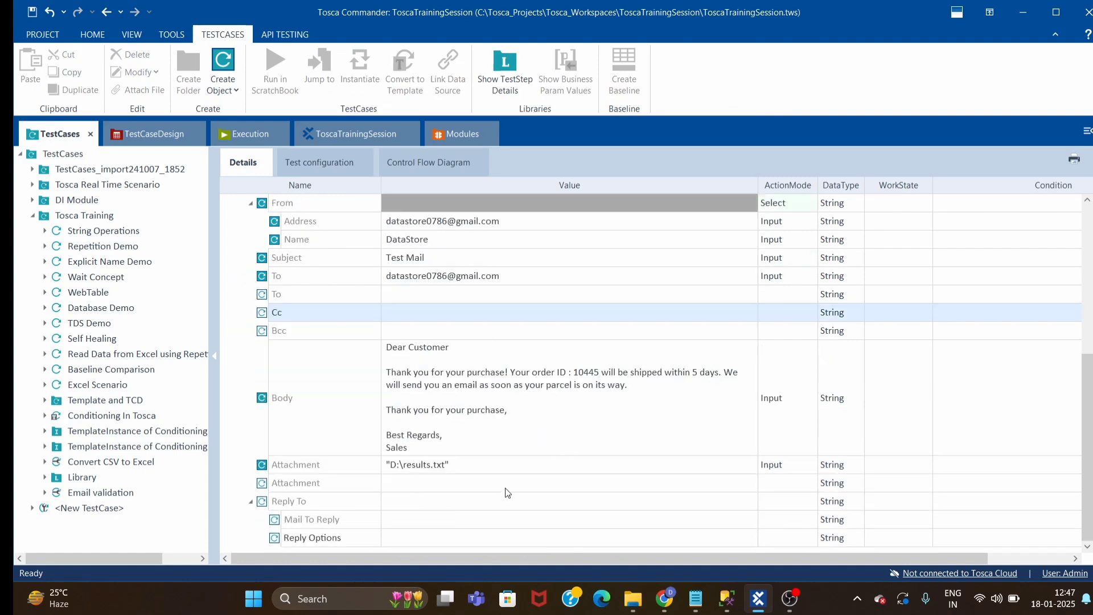
{"action": "scroll", "coordinate": [540, 471], "scroll_direction": "up", "scroll_amount": 2}
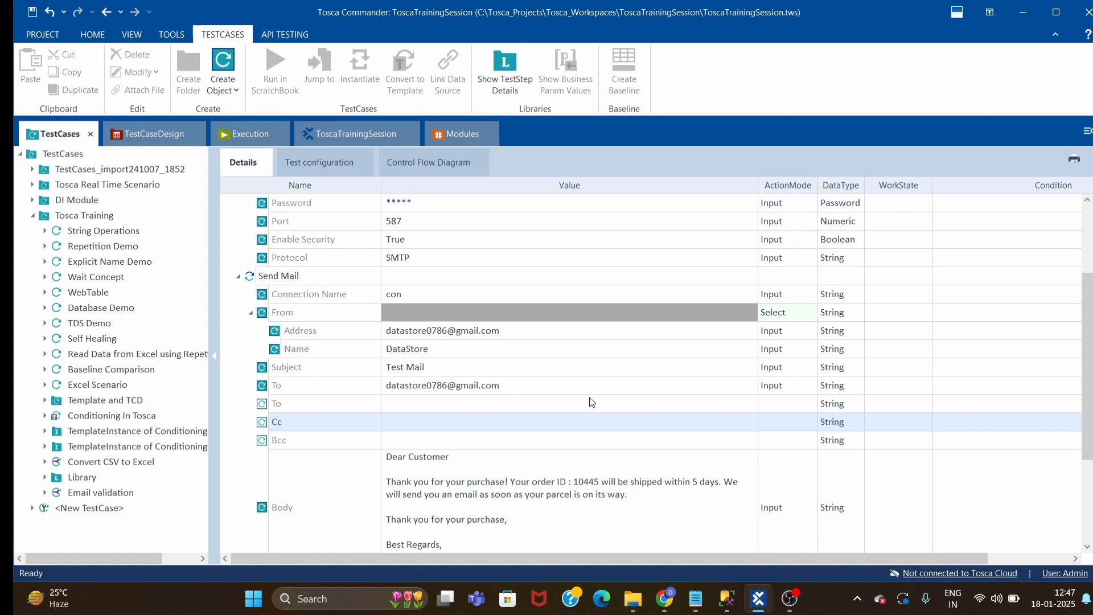
{"action": "scroll", "coordinate": [592, 402], "scroll_direction": "up", "scroll_amount": 2}
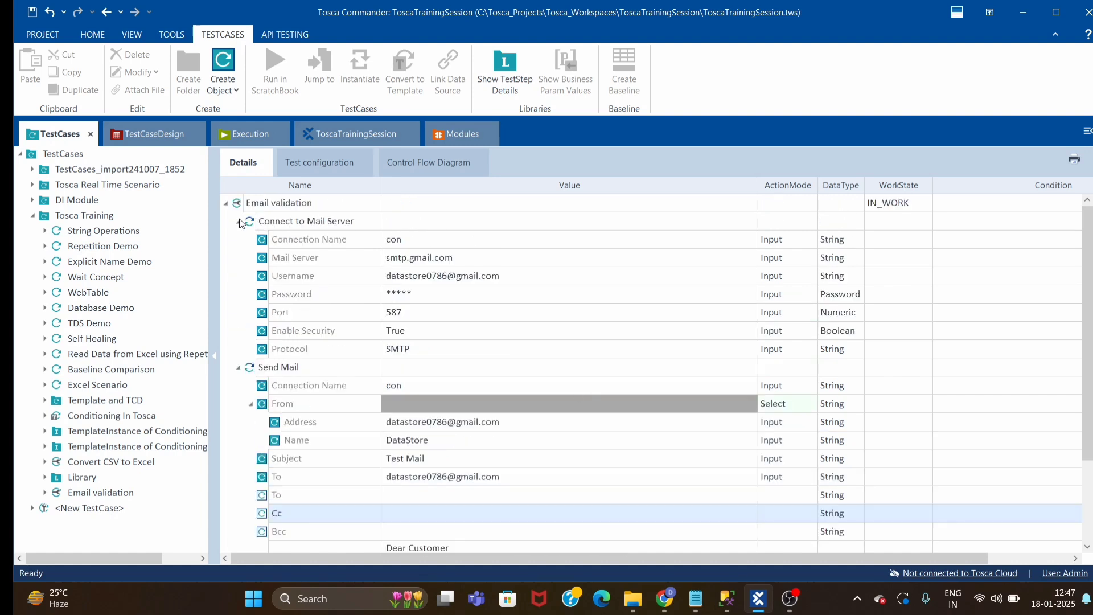
Collapse both mail test steps, run the Email validation test case in ScratchBook, and close the ScratchBook results.
{"action": "left_click", "coordinate": [239, 221]}
{"action": "left_click", "coordinate": [237, 239]}
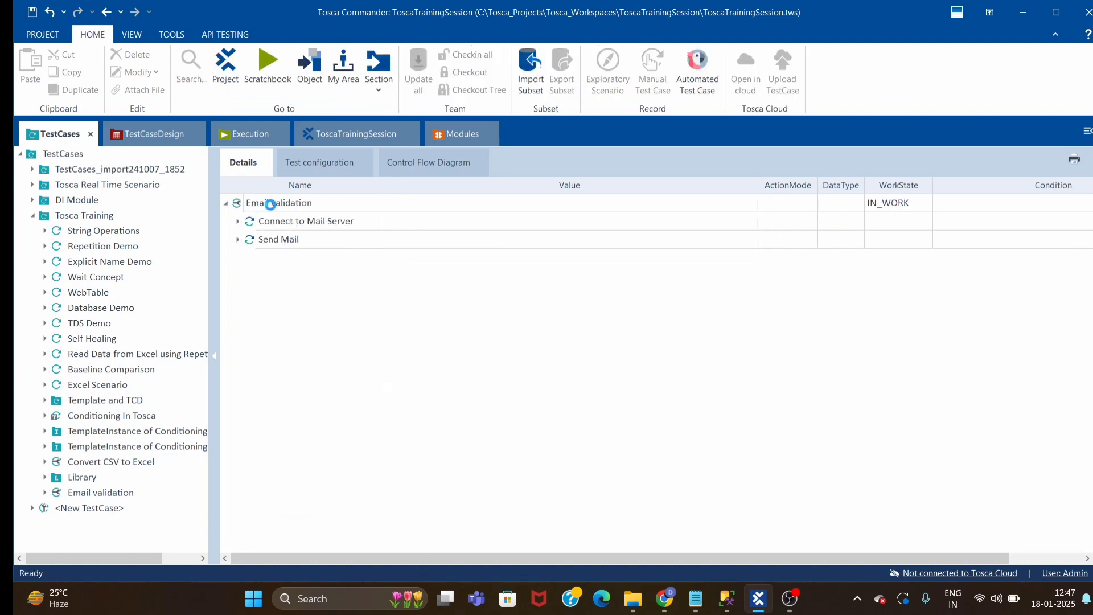
{"action": "right_click", "coordinate": [270, 204]}
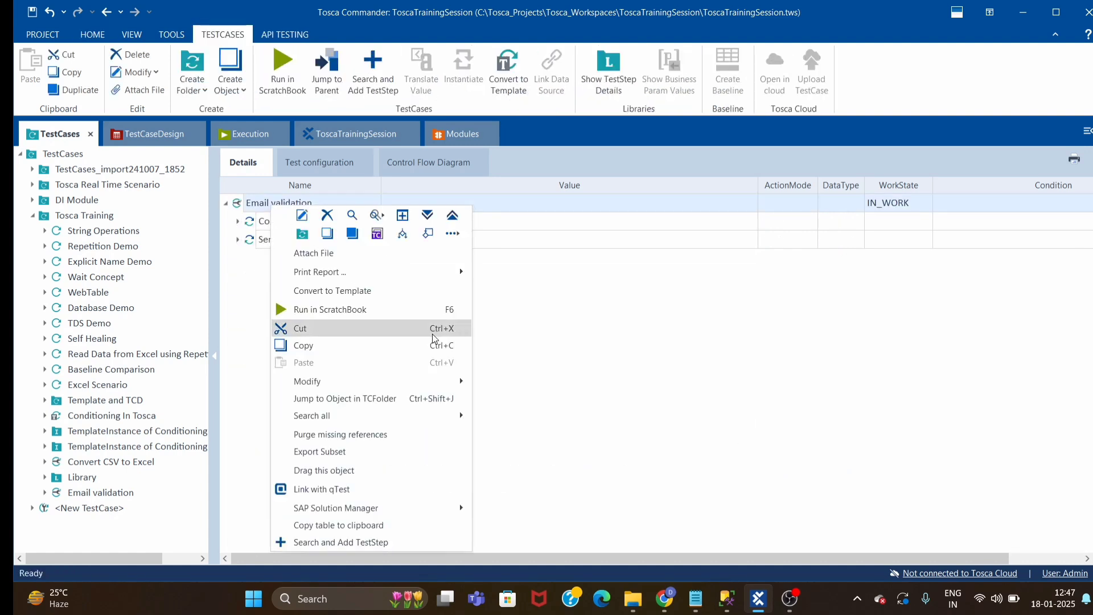
{"action": "left_click", "coordinate": [316, 312]}
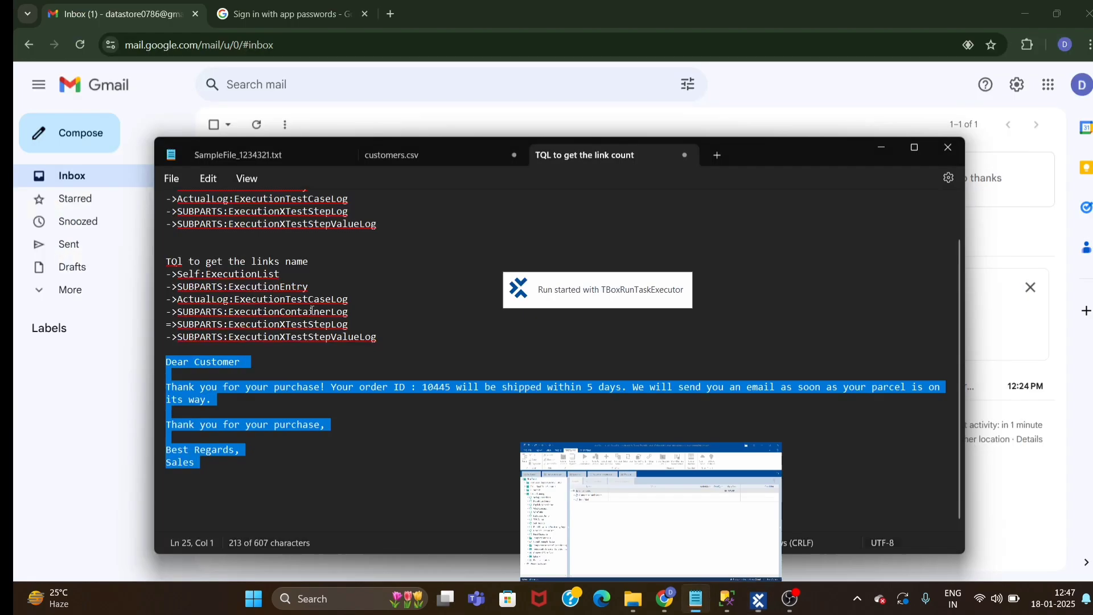
{"action": "left_click", "coordinate": [881, 147]}
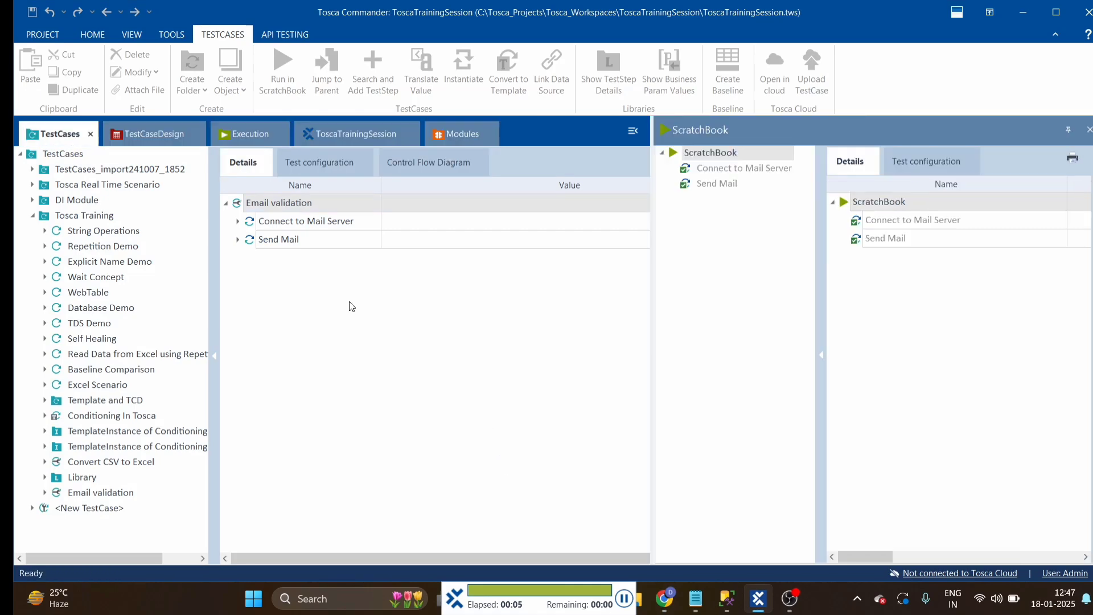
{"action": "left_click", "coordinate": [1088, 130]}
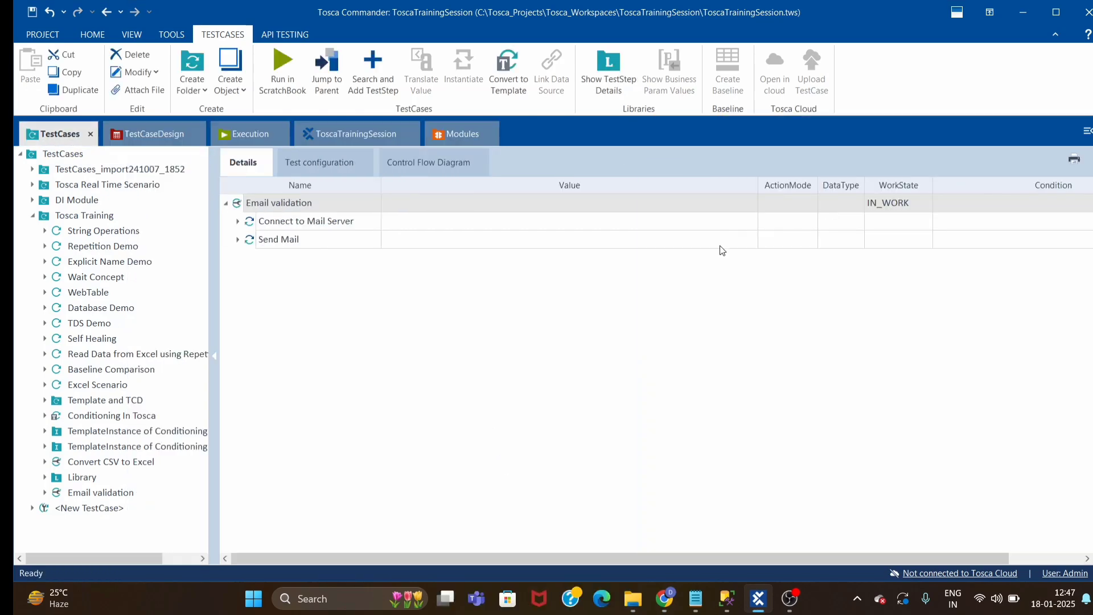
Switch to the Gmail inbox in Chrome and open the "Test Mail" message to check its sender, body and attachment.
{"action": "key", "text": "alt+Tab"}
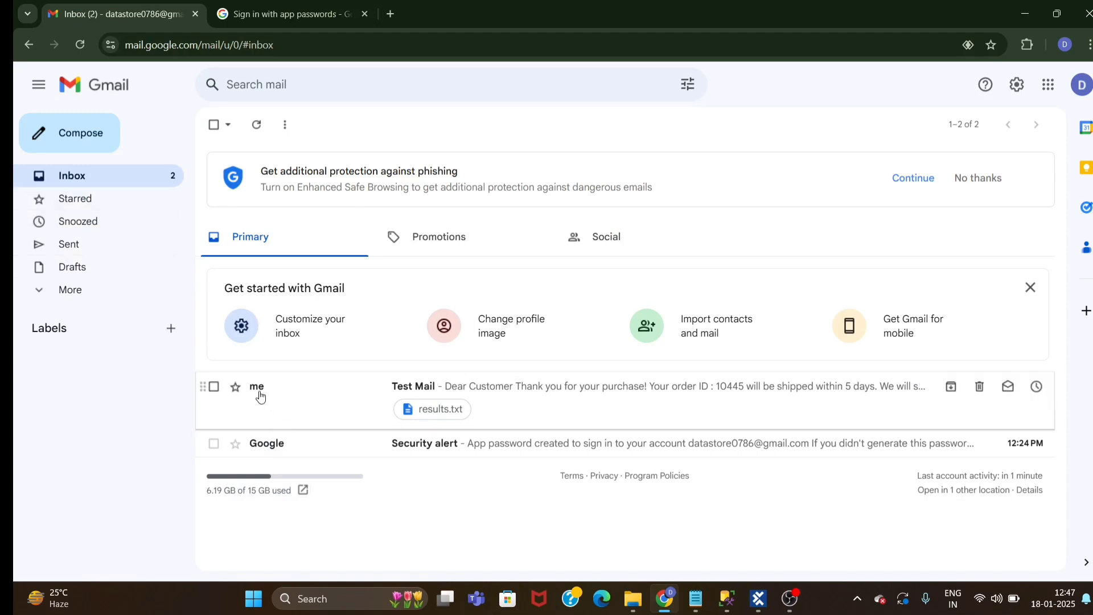
{"action": "left_click", "coordinate": [359, 392]}
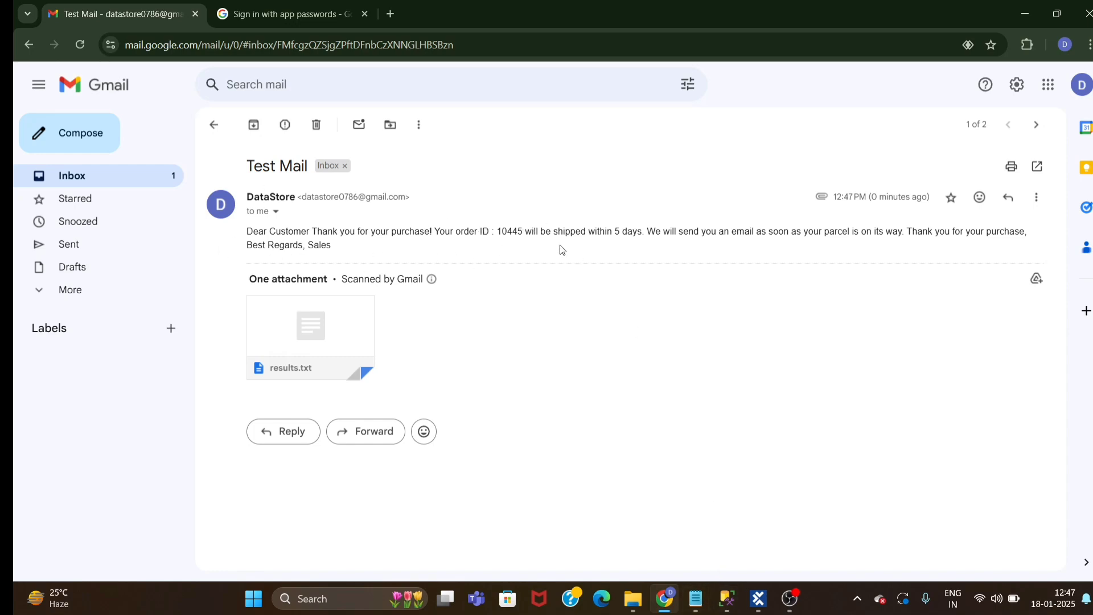
Examine the body text and the results.txt attachment of the received "Test Mail" message.
{"action": "mouse_move", "coordinate": [296, 319]}
{"action": "left_click_drag", "start_coordinate": [249, 173], "coordinate": [473, 383]}
{"action": "left_click", "coordinate": [630, 419]}
{"action": "left_click_drag", "start_coordinate": [245, 166], "coordinate": [453, 361]}
{"action": "left_click", "coordinate": [643, 381]}
Switch to Tosca Commander and add a second Connect to Mail Server standard module to the Email validation test case.
{"action": "left_click", "coordinate": [762, 602]}
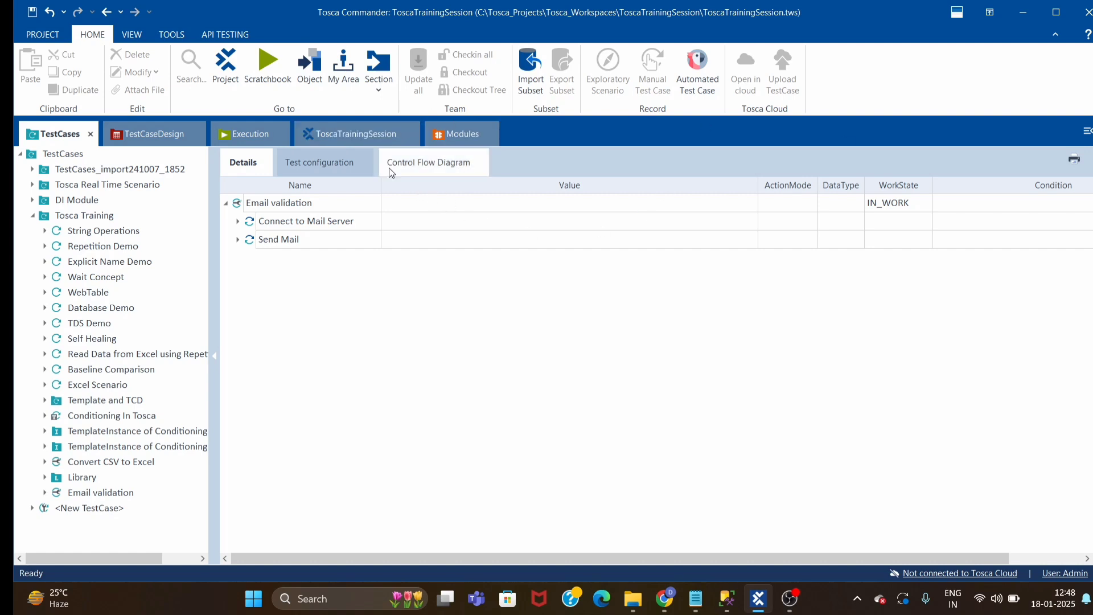
{"action": "left_click", "coordinate": [459, 136]}
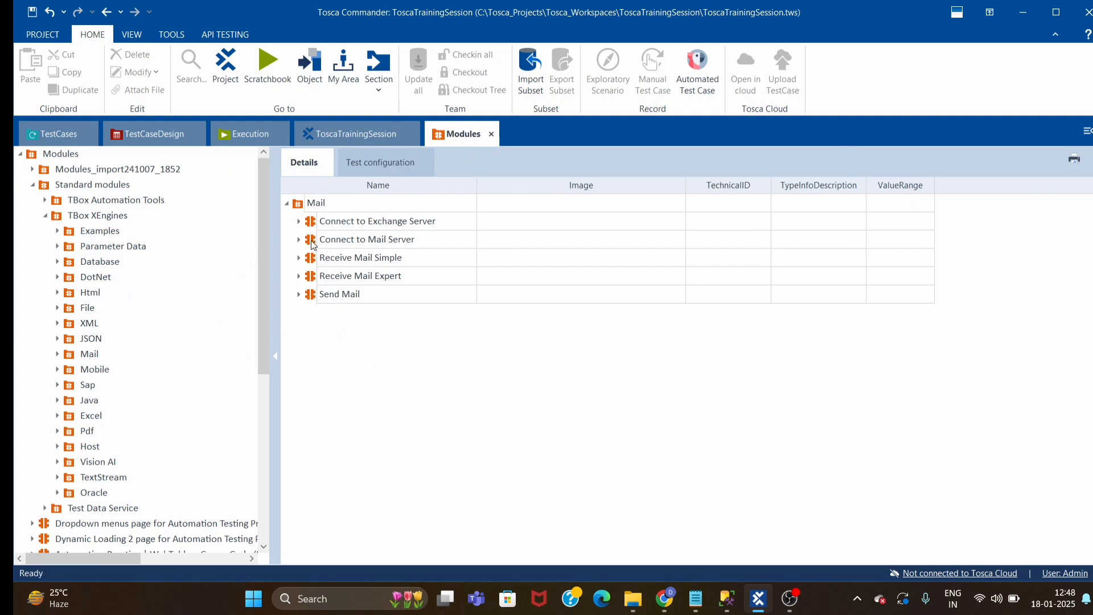
{"action": "left_click_drag", "start_coordinate": [312, 244], "coordinate": [295, 214]}
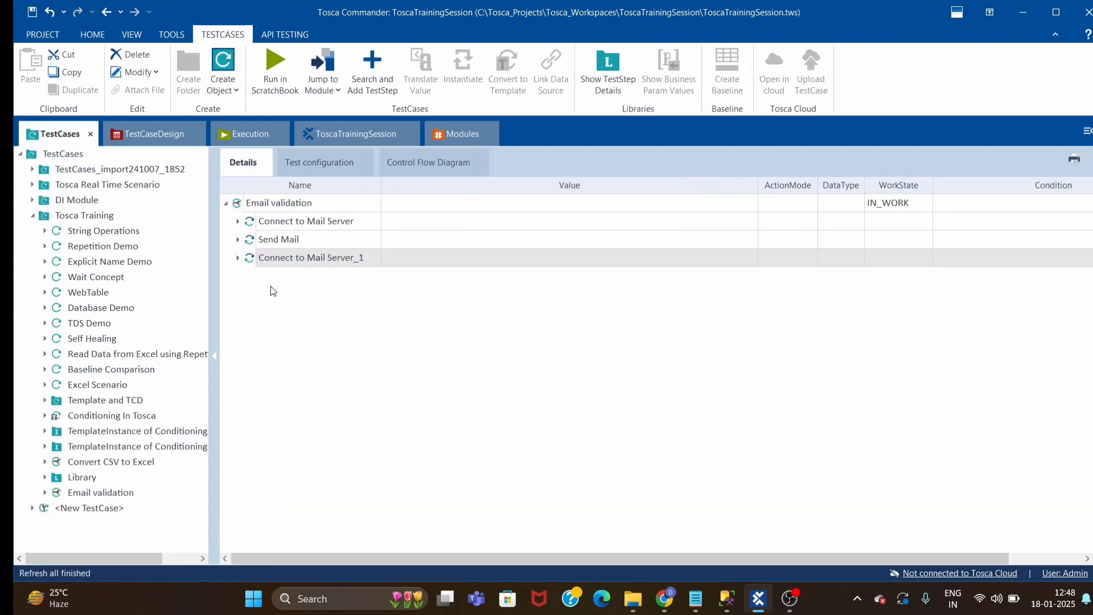
Set the new Connect to Mail Server_1 step's Connection Name to con1 and its Mail Server to imap.gmail.com.
{"action": "left_click", "coordinate": [238, 257]}
{"action": "left_click", "coordinate": [423, 273]}
{"action": "left_click", "coordinate": [517, 273]}
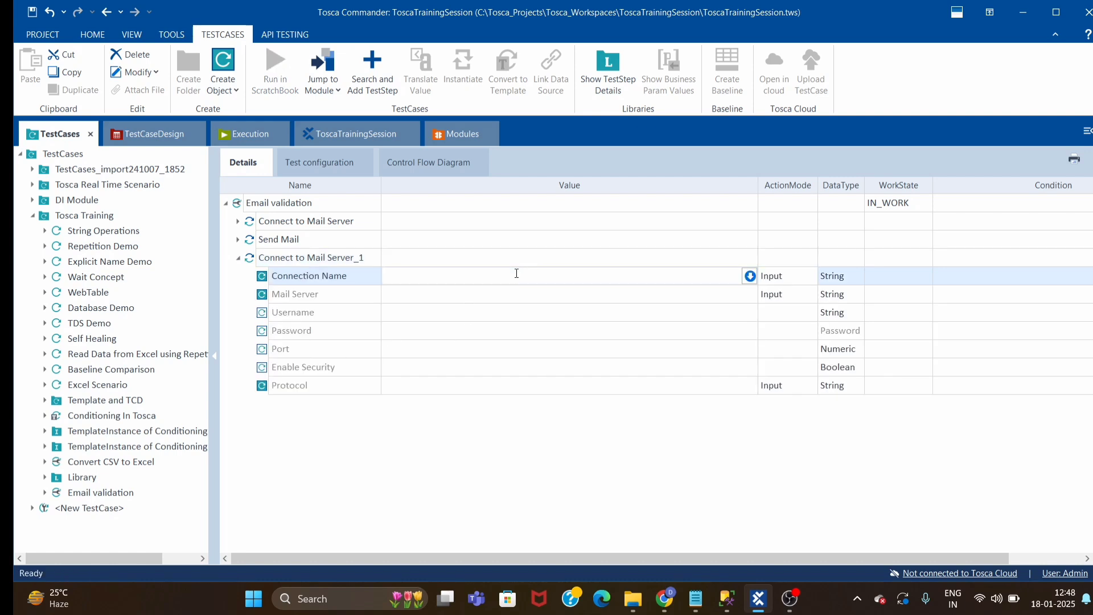
{"action": "type", "text": "con1"}
{"action": "left_click", "coordinate": [479, 296]}
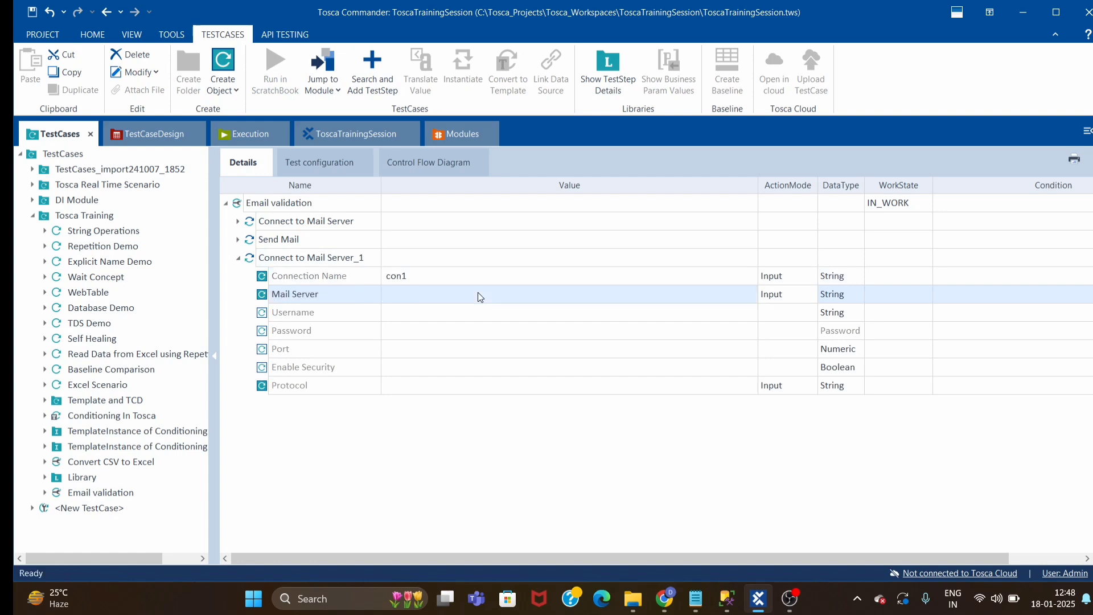
{"action": "left_click", "coordinate": [471, 298]}
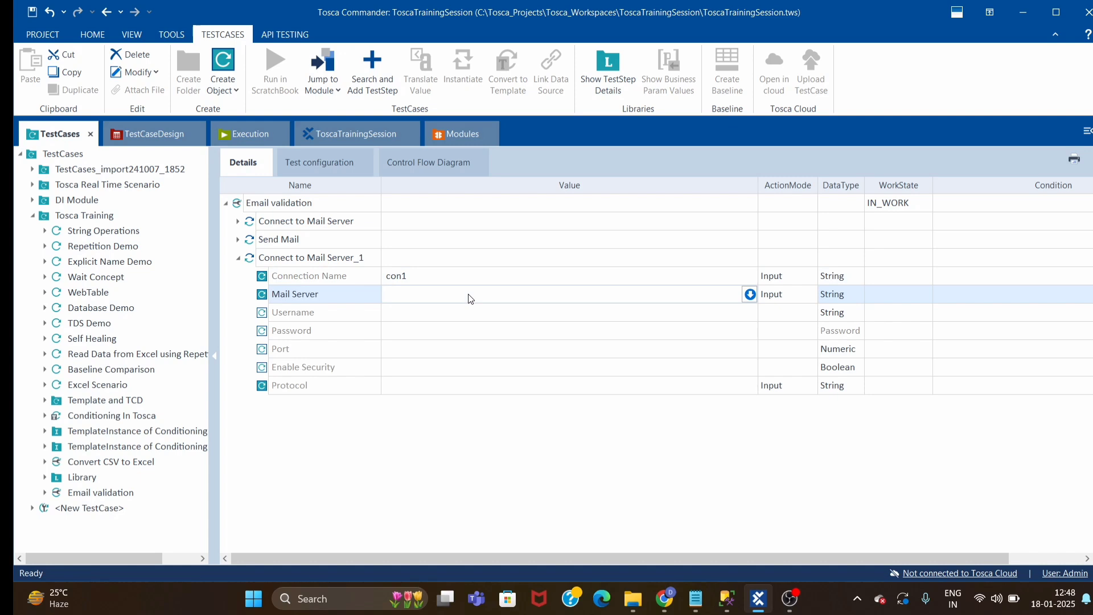
{"action": "type", "text": "imap.gmail.com"}
Copy the Username value of the SMTP connection step into the Username of Connect to Mail Server_1.
{"action": "left_click", "coordinate": [422, 314]}
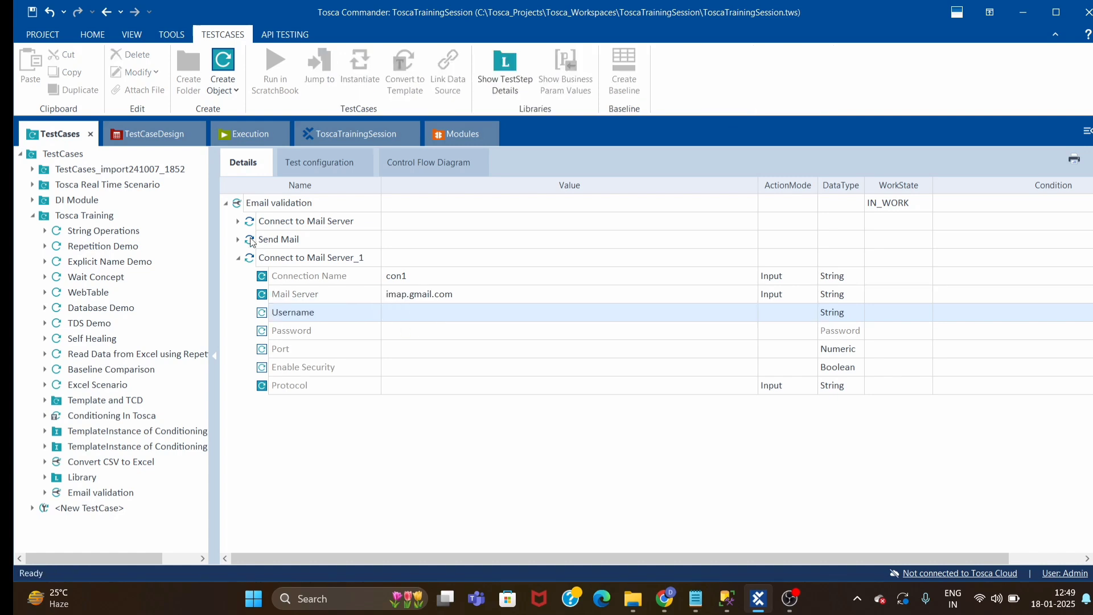
{"action": "left_click", "coordinate": [238, 221]}
{"action": "left_click", "coordinate": [547, 272]}
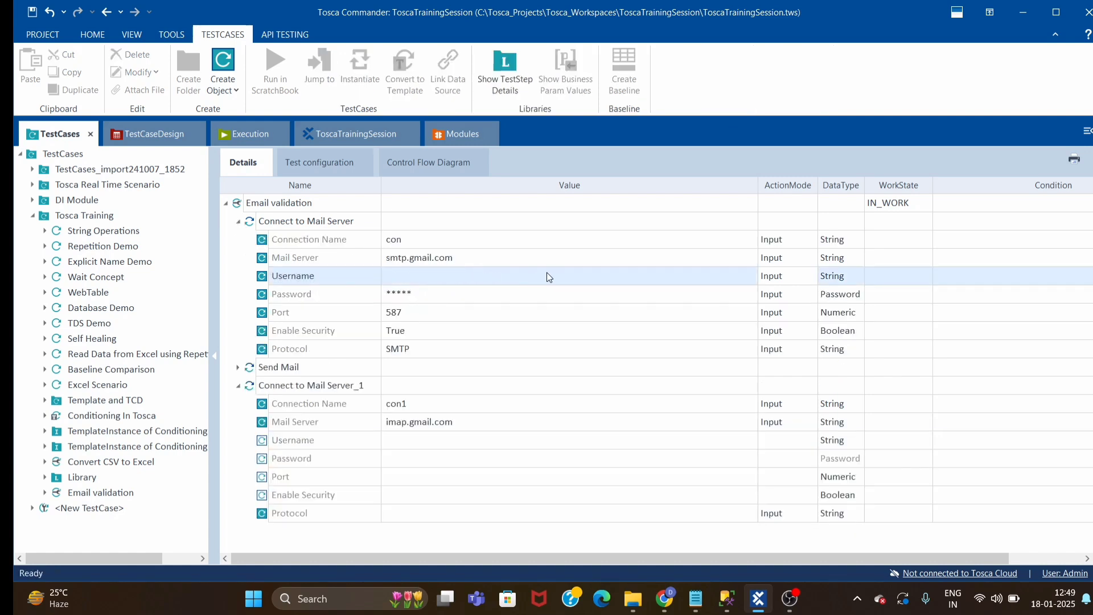
{"action": "left_click", "coordinate": [525, 274]}
{"action": "key", "text": "ctrl+a"}
{"action": "key", "text": "ctrl+c"}
{"action": "left_click", "coordinate": [484, 448]}
{"action": "key", "text": "ctrl+v"}
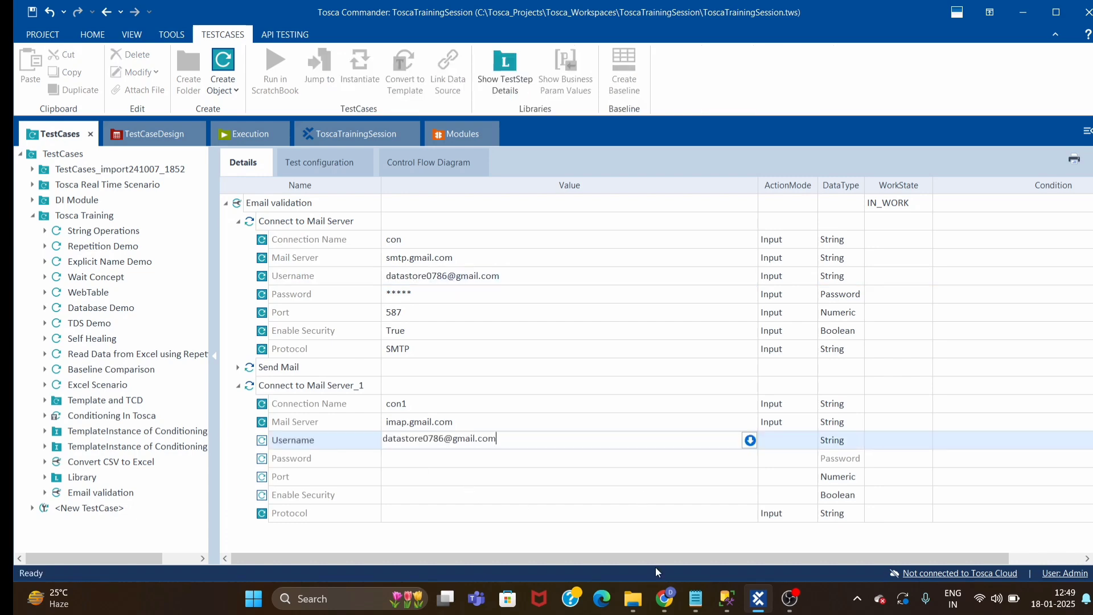
Look up the notes in Notepad, return to Tosca, and paste the app password into the Password of Connect to Mail Server_1.
{"action": "left_click", "coordinate": [698, 599]}
{"action": "left_click", "coordinate": [243, 467]}
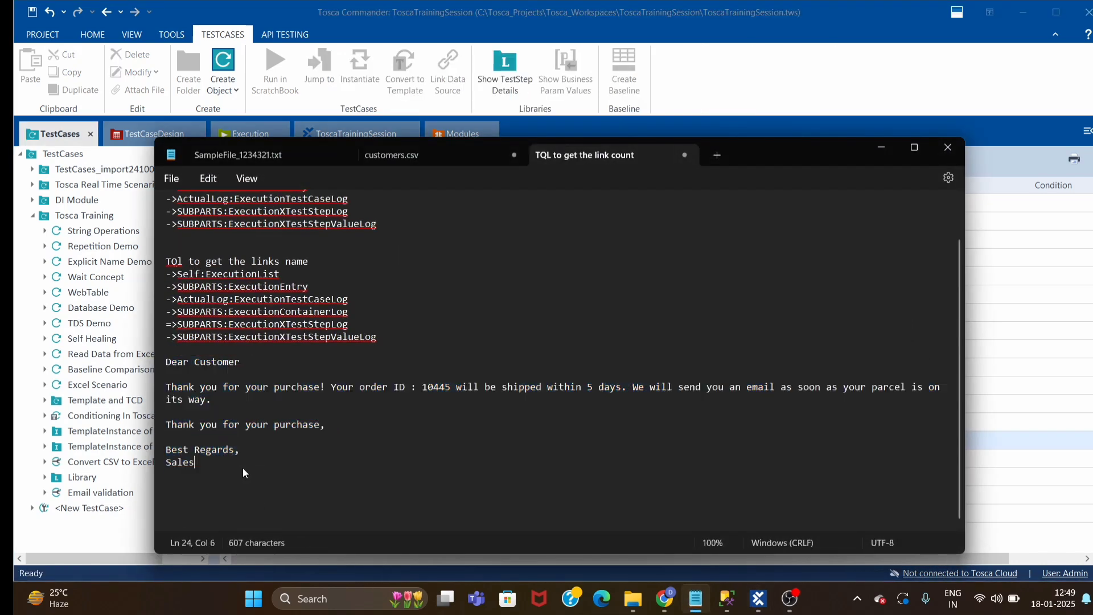
{"action": "left_click", "coordinate": [426, 154]}
{"action": "key", "text": "alt+Tab"}
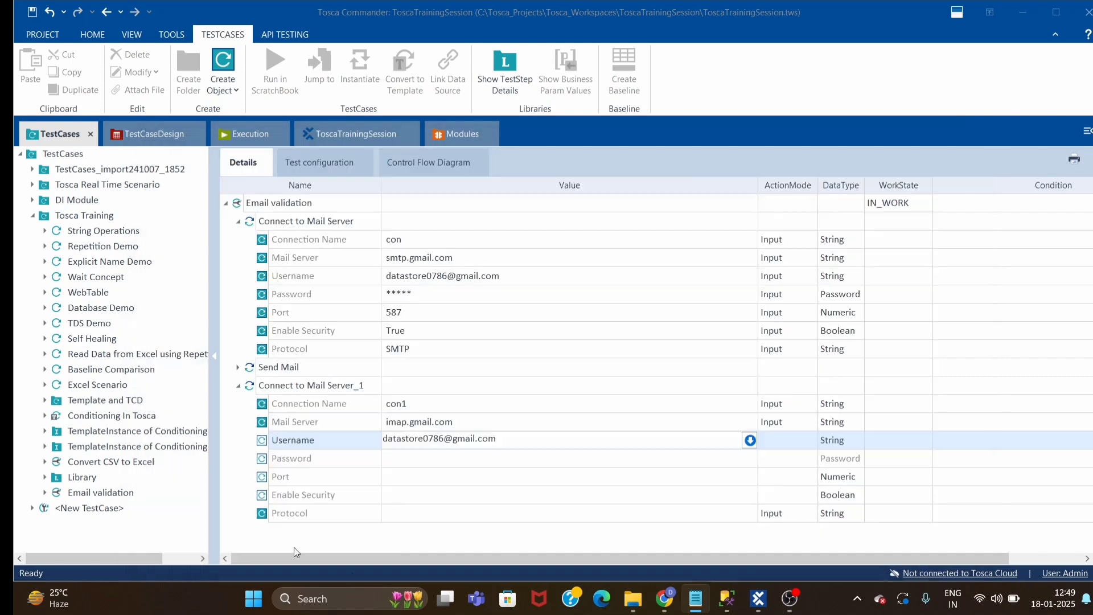
{"action": "left_click", "coordinate": [431, 457]}
{"action": "key", "text": "ctrl+v"}
Set the new connection step's Port to 993, Enable Security to True and Protocol to IMAP.
{"action": "left_click", "coordinate": [447, 479]}
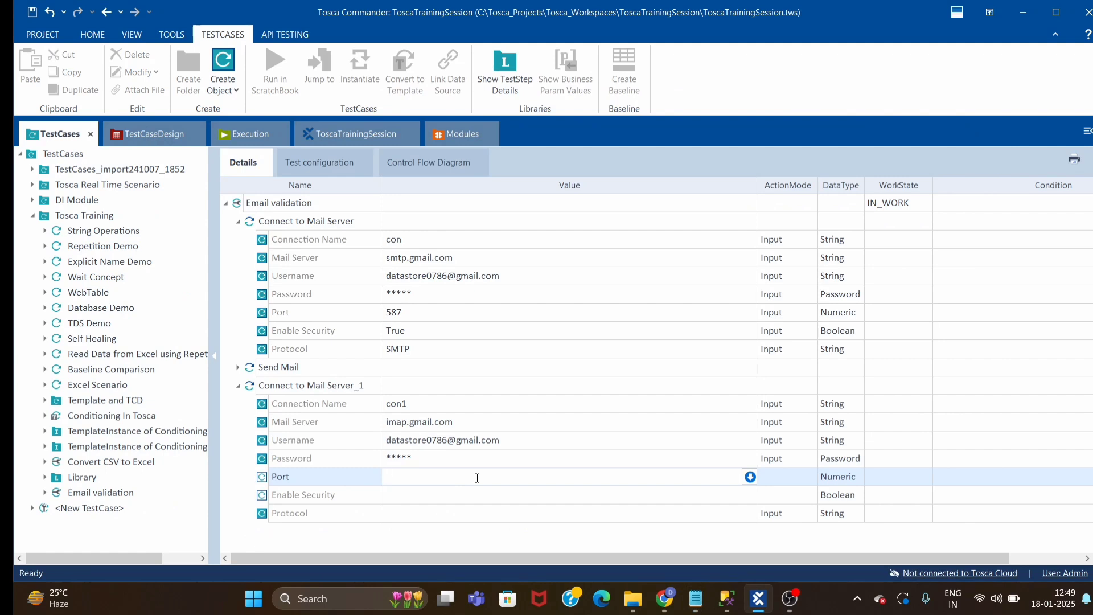
{"action": "type", "text": "993"}
{"action": "left_click", "coordinate": [734, 495]}
{"action": "left_click", "coordinate": [735, 495]}
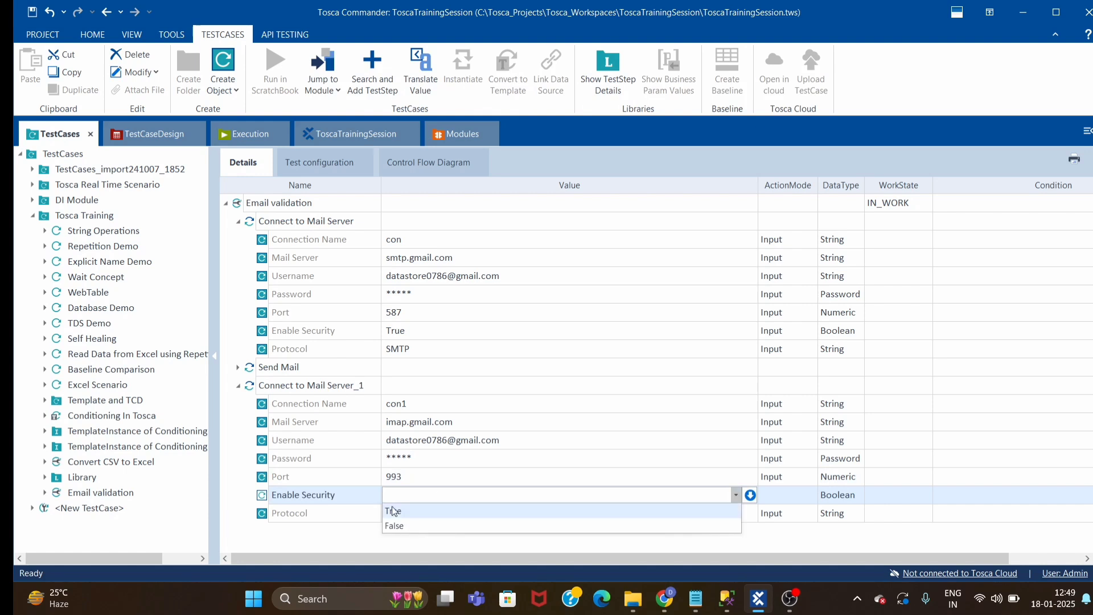
{"action": "left_click", "coordinate": [397, 509]}
{"action": "left_click", "coordinate": [720, 514]}
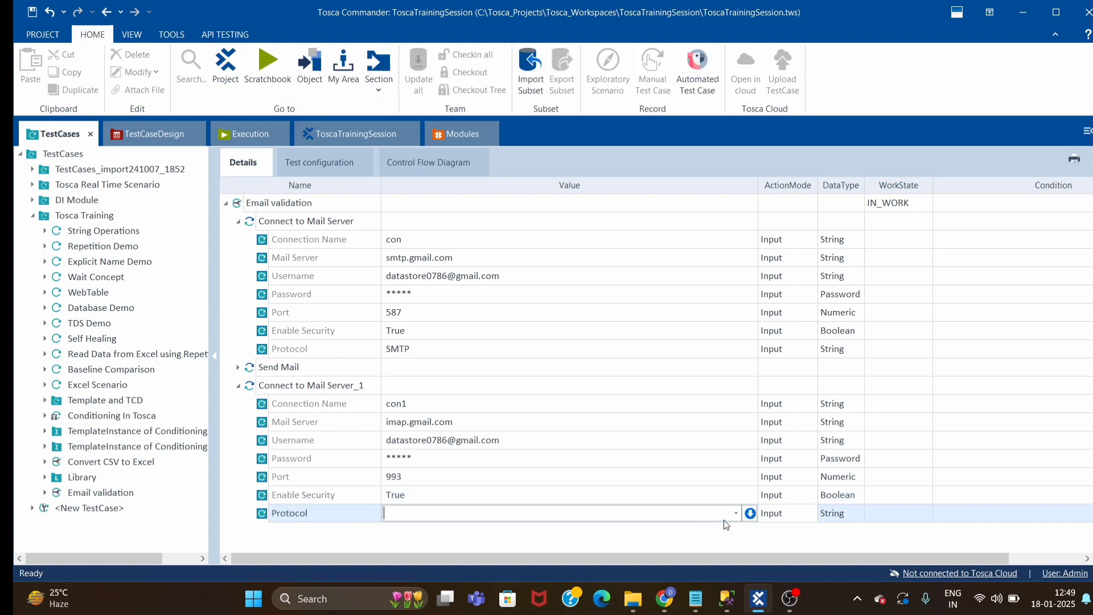
{"action": "left_click", "coordinate": [735, 514]}
{"action": "left_click", "coordinate": [399, 559]}
{"action": "left_click", "coordinate": [660, 466]}
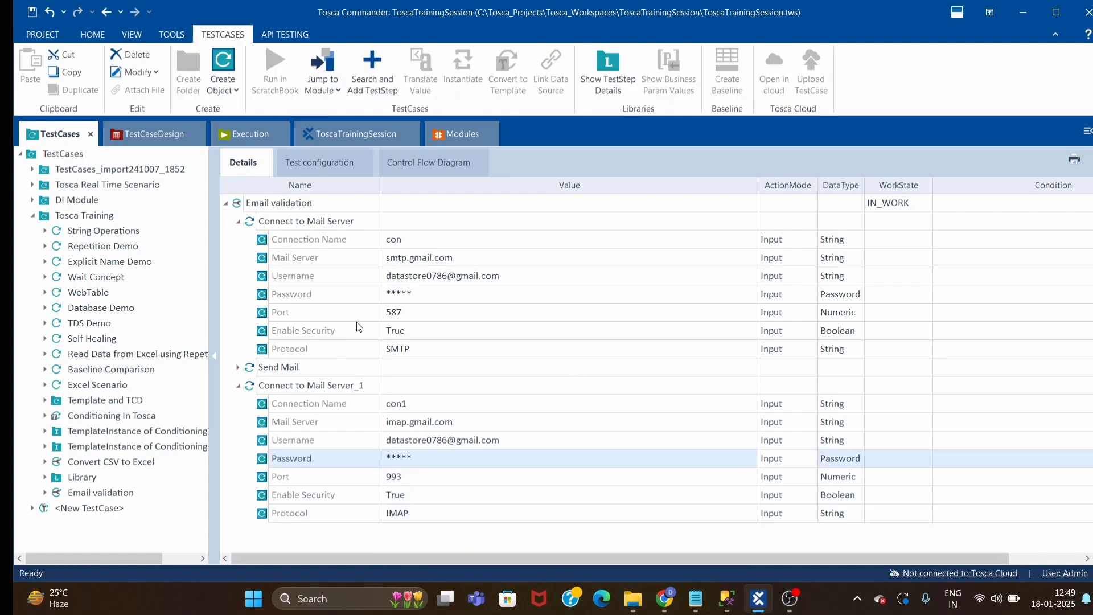
Rename the Connect to Mail Server_1 step as "Connectin to read Email email", dismissing the screen snipping overlay.
{"action": "left_click", "coordinate": [358, 384]}
{"action": "left_click", "coordinate": [364, 384]}
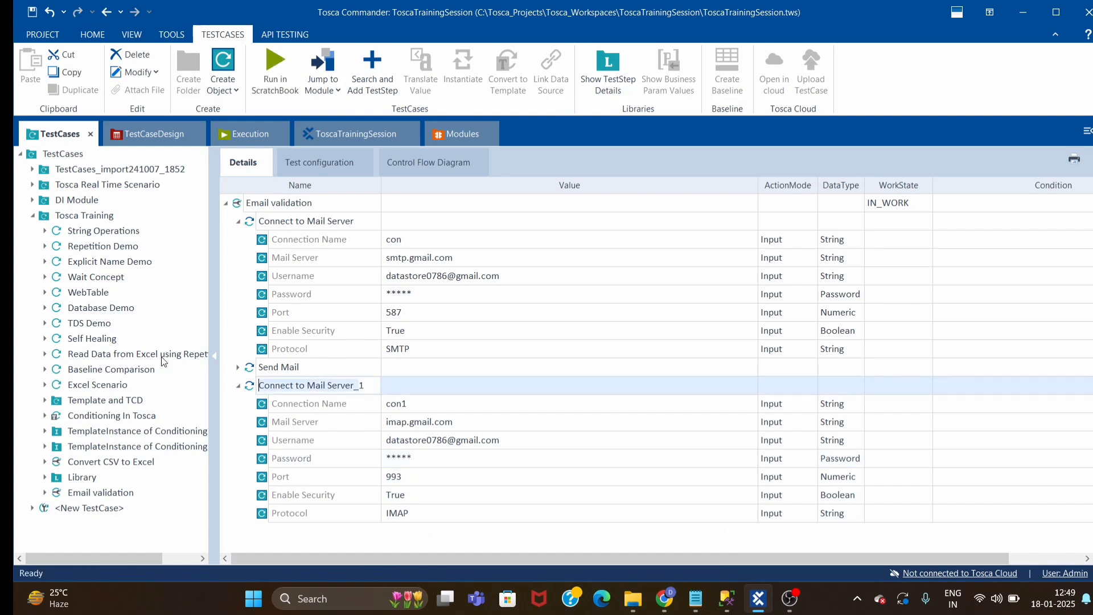
{"action": "type", "text": "R"}
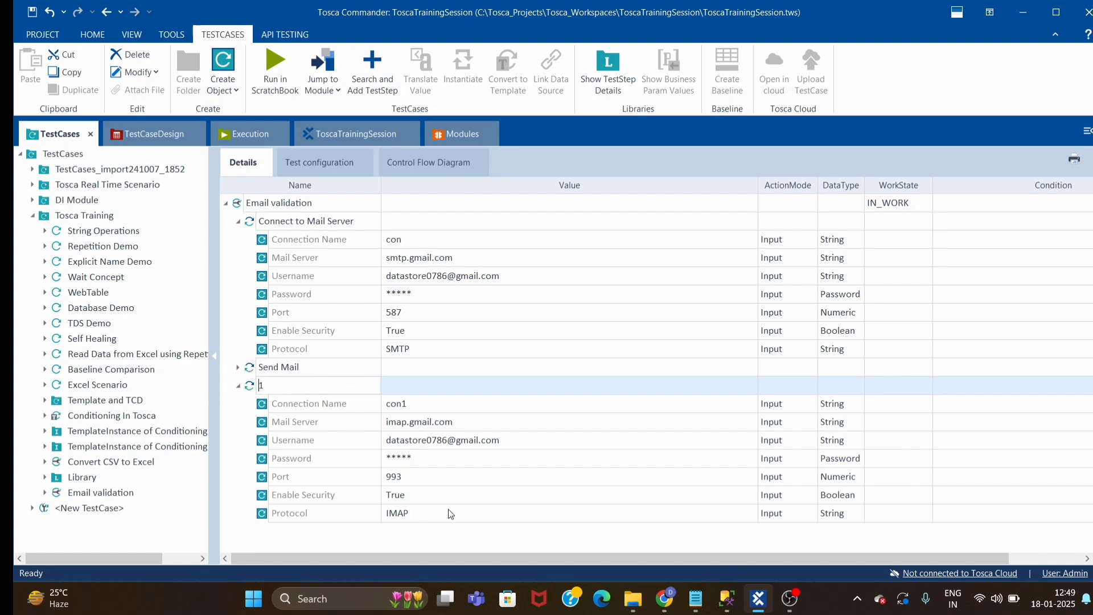
{"action": "type", "text": "Connectin to read Email"}
{"action": "key", "text": "BackSpace"}
{"action": "key", "text": "BackSpace"}
{"action": "key", "text": "BackSpace"}
{"action": "key", "text": "BackSpace"}
{"action": "key", "text": "BackSpace"}
{"action": "key", "text": "BackSpace"}
{"action": "key", "text": "super+shift+s"}
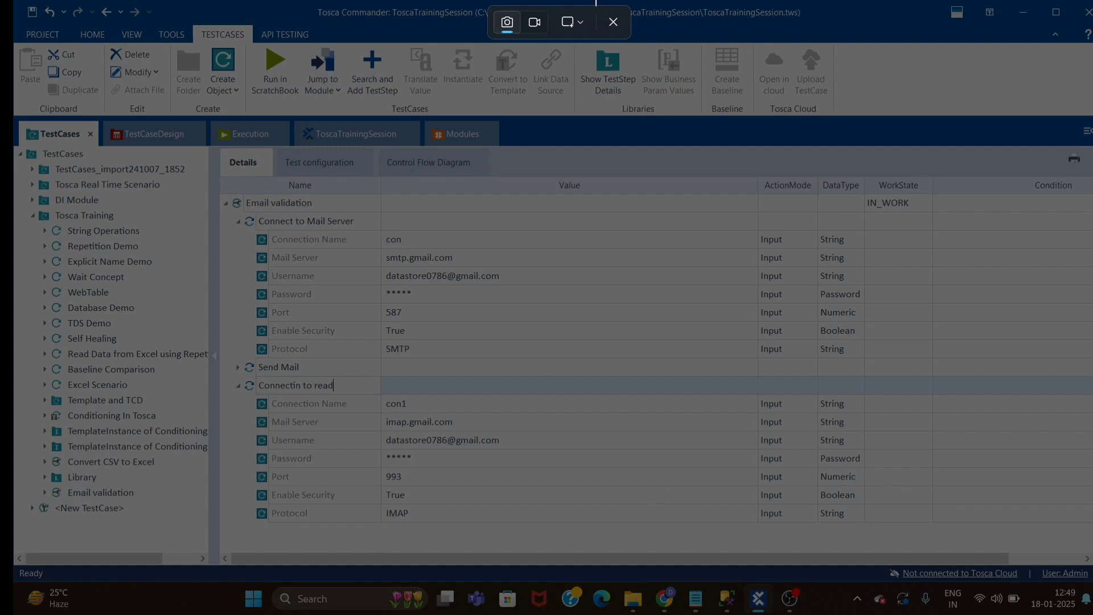
{"action": "left_click", "coordinate": [612, 23]}
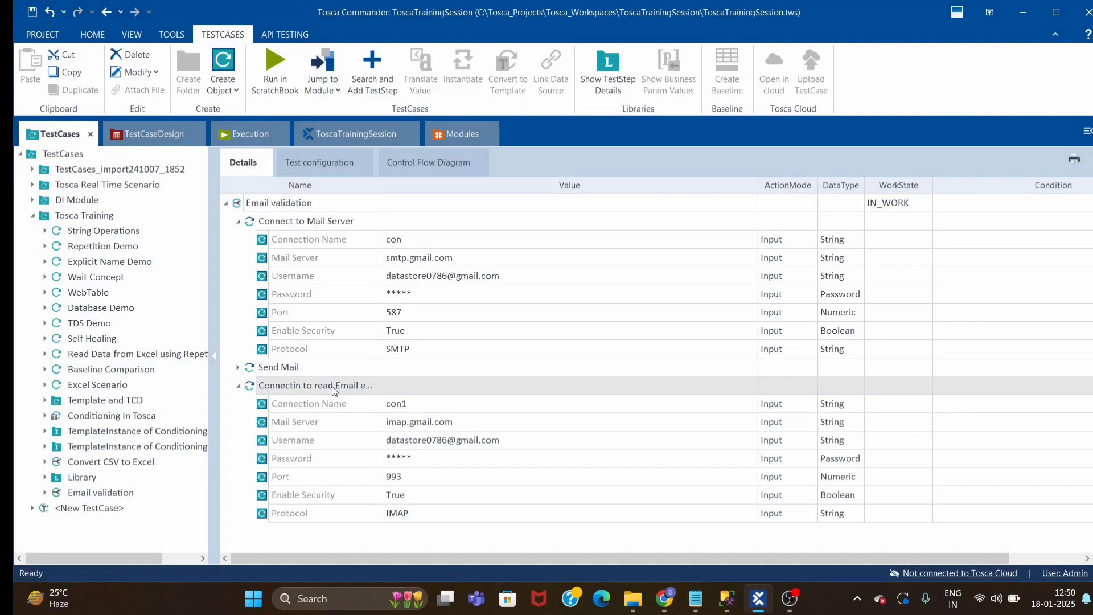
{"action": "left_click", "coordinate": [347, 387]}
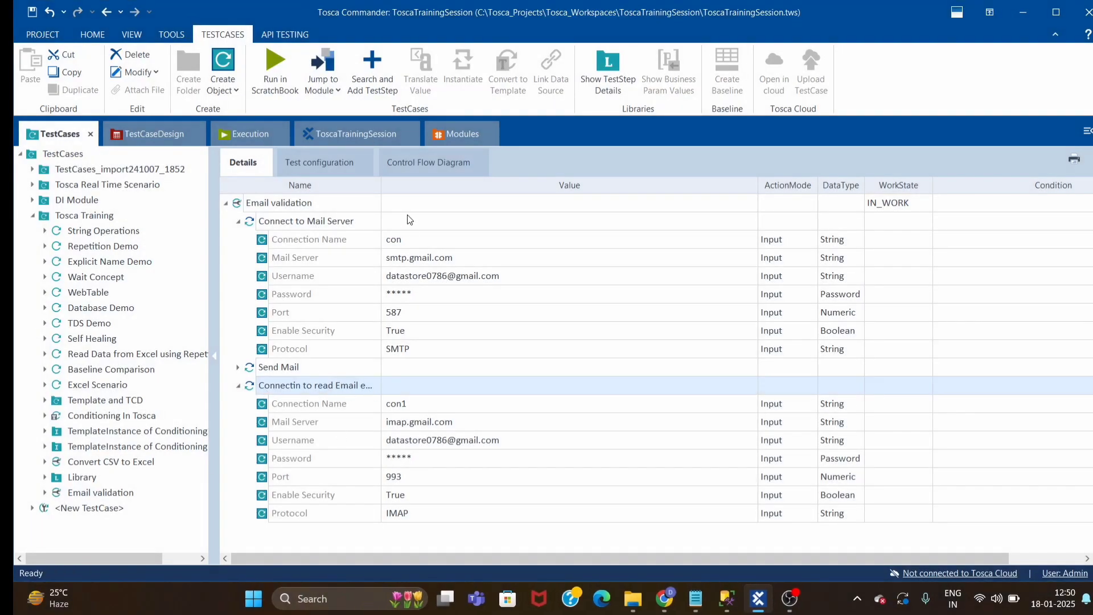
Widen the Name column and shorten the IMAP connection step's name to "Connectin to read Email".
{"action": "left_click_drag", "start_coordinate": [383, 185], "coordinate": [437, 186]}
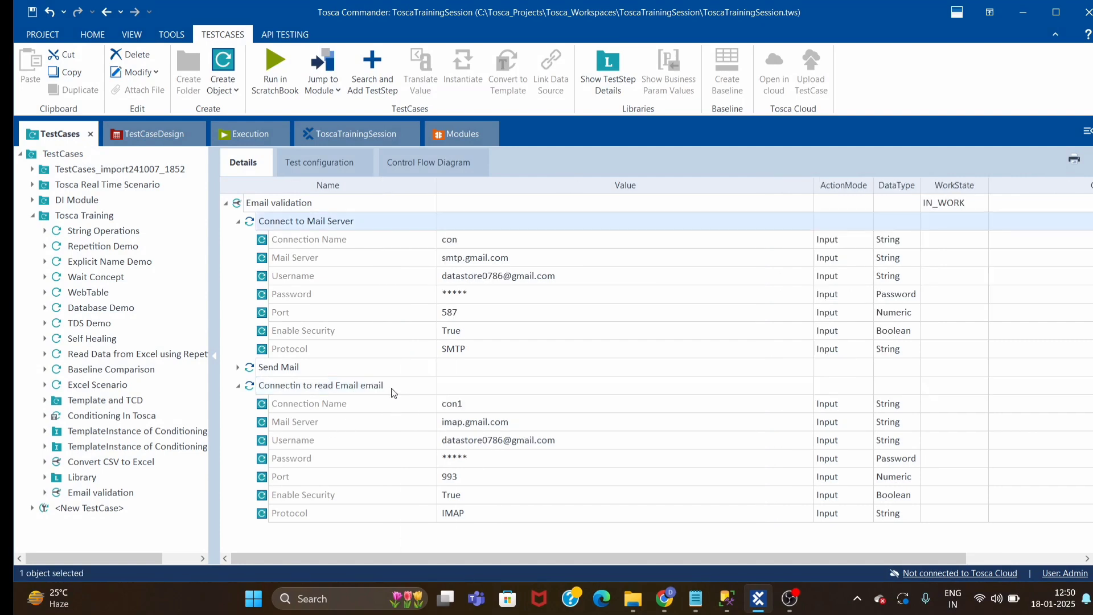
{"action": "left_click", "coordinate": [401, 390]}
{"action": "double_click", "coordinate": [373, 384]}
{"action": "key", "text": "BackSpace"}
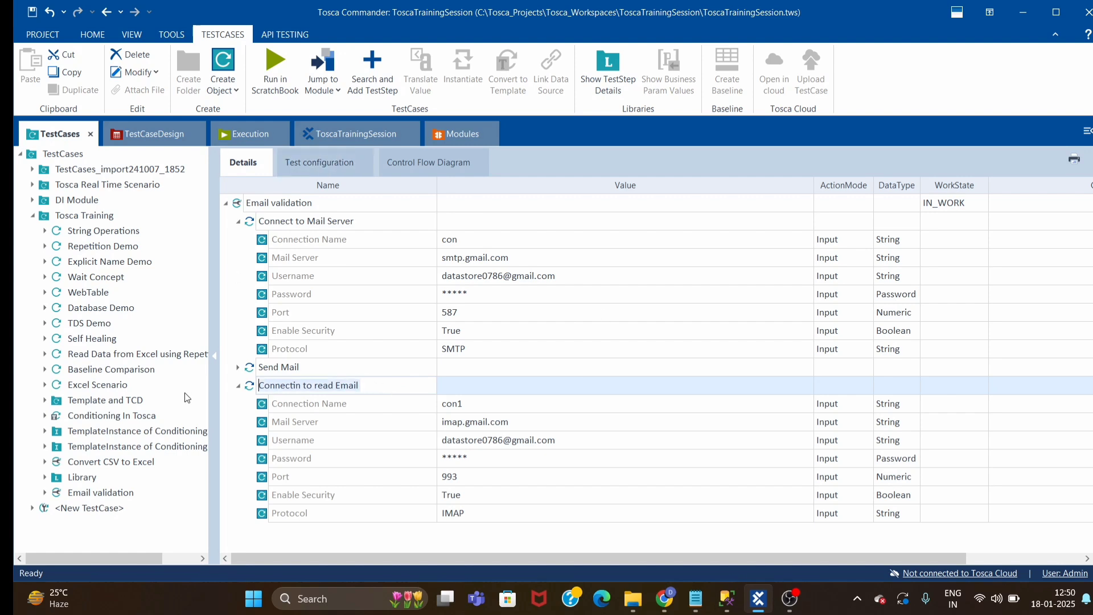
{"action": "key", "text": "Return"}
Rename the SMTP connection step as "Connectin to send Email" and collapse it.
{"action": "left_click", "coordinate": [373, 228]}
{"action": "left_click", "coordinate": [367, 221]}
{"action": "type", "text": "Connectin to read Email"}
{"action": "double_click", "coordinate": [321, 221]}
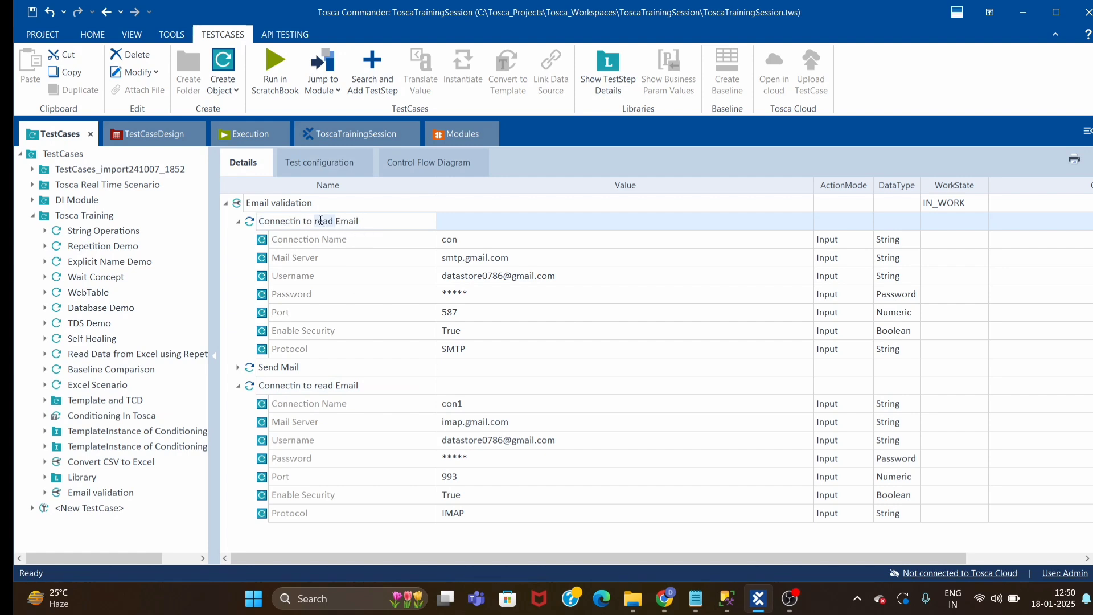
{"action": "type", "text": "send"}
{"action": "left_click", "coordinate": [627, 372]}
{"action": "left_click", "coordinate": [237, 220]}
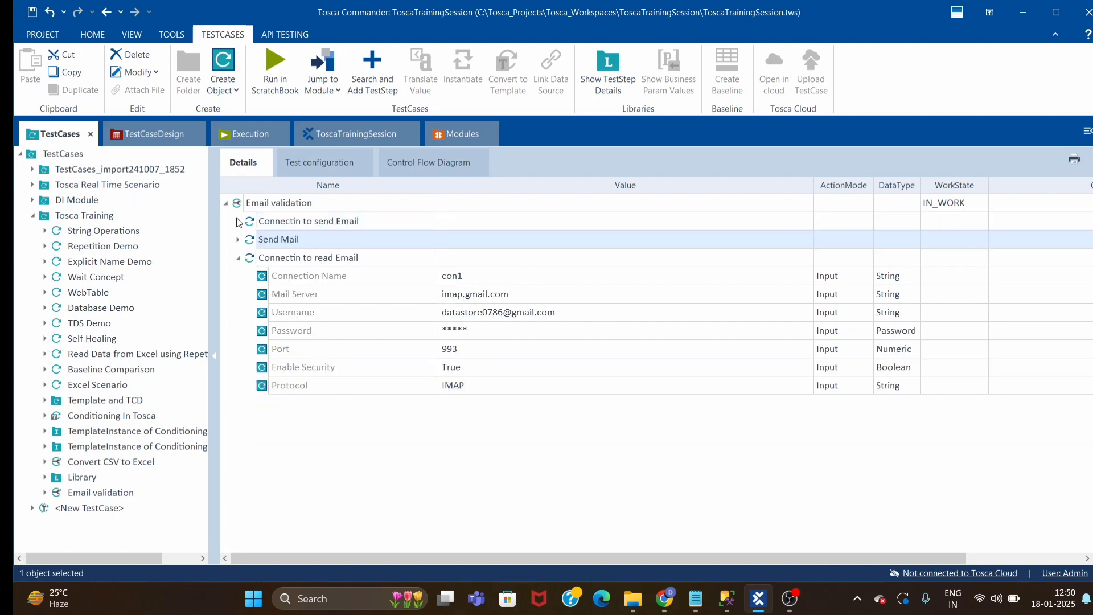
Correct the IMAP connection step's name to "Connection to read Email".
{"action": "left_click", "coordinate": [301, 262]}
{"action": "left_click", "coordinate": [301, 264]}
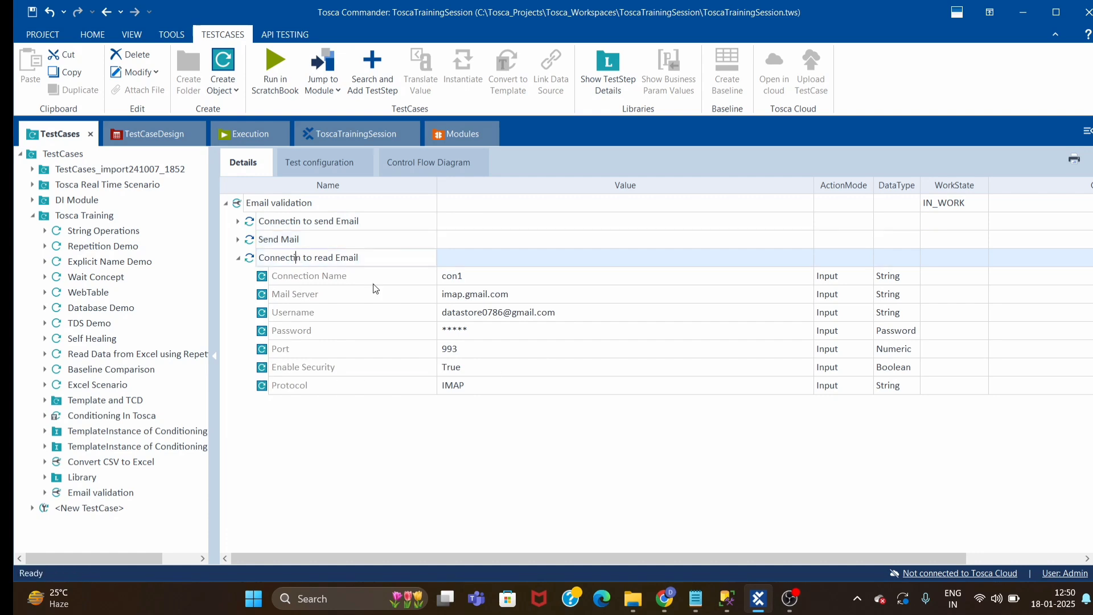
{"action": "type", "text": "o"}
{"action": "left_click", "coordinate": [359, 455]}
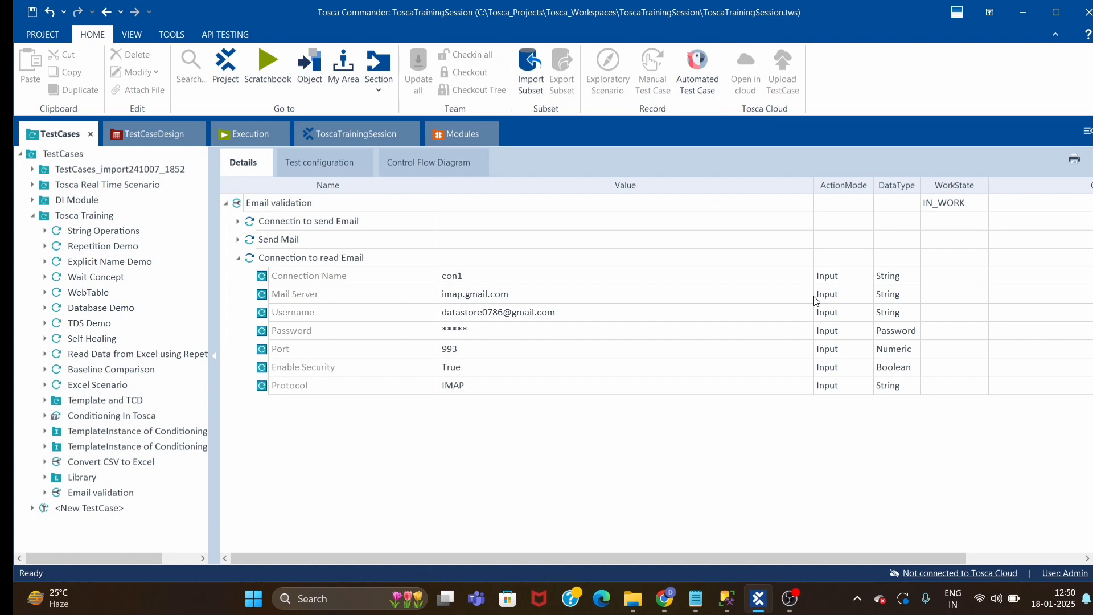
Add the Receive Mail Expert standard module to the Email validation test case and expand its attributes.
{"action": "left_click", "coordinate": [462, 134]}
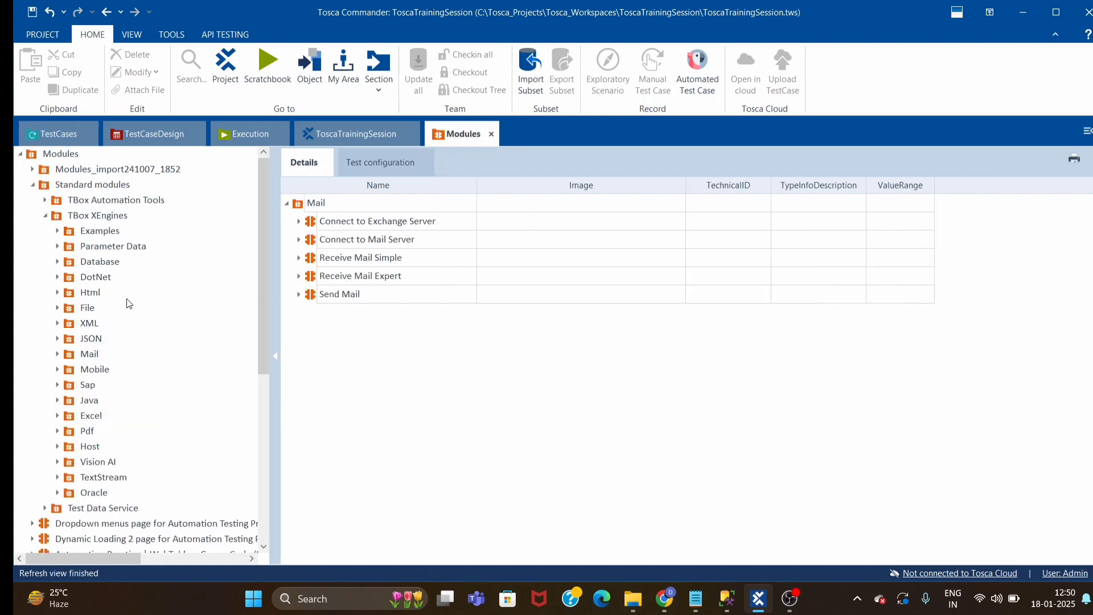
{"action": "left_click_drag", "start_coordinate": [317, 279], "coordinate": [263, 206]}
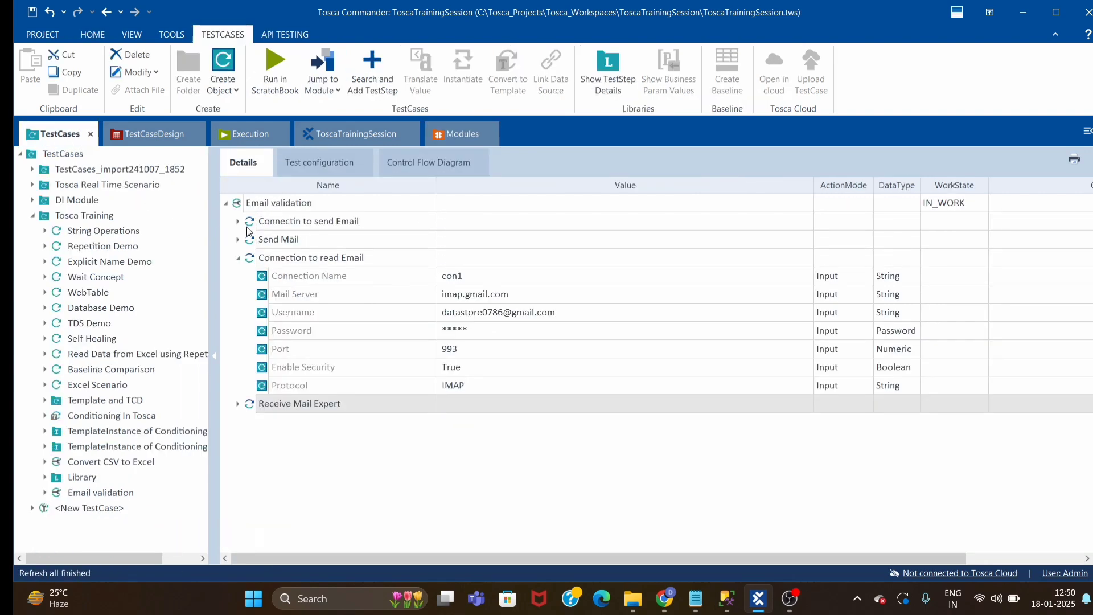
{"action": "left_click", "coordinate": [238, 257]}
{"action": "left_click", "coordinate": [238, 275]}
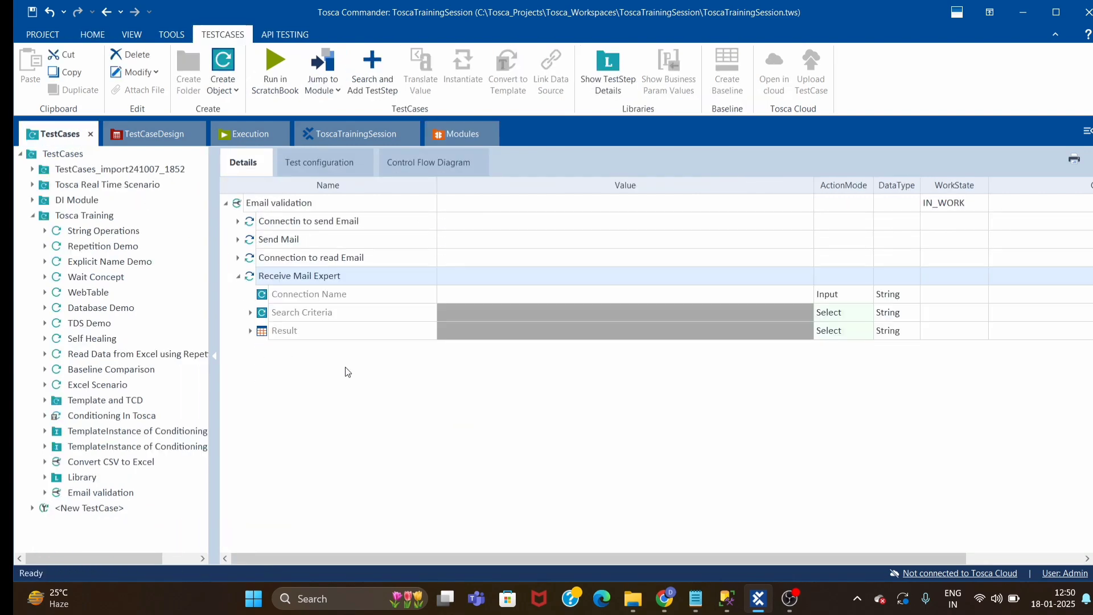
Set the Connection Name of Receive Mail Expert to con1, matching the IMAP connection step.
{"action": "left_click", "coordinate": [238, 258]}
{"action": "left_click", "coordinate": [520, 421]}
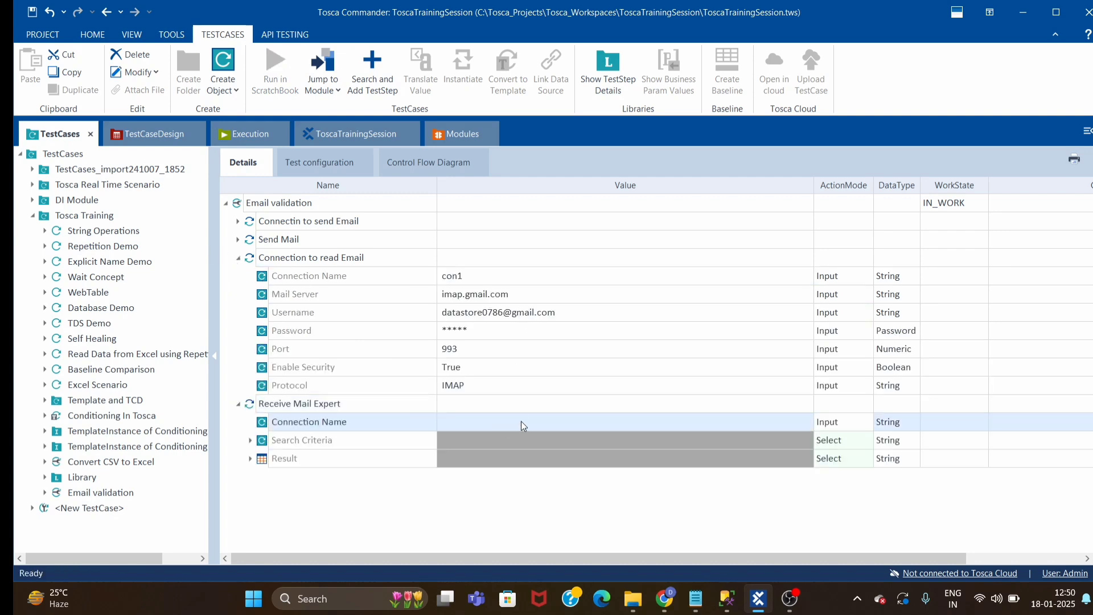
{"action": "type", "text": "con1"}
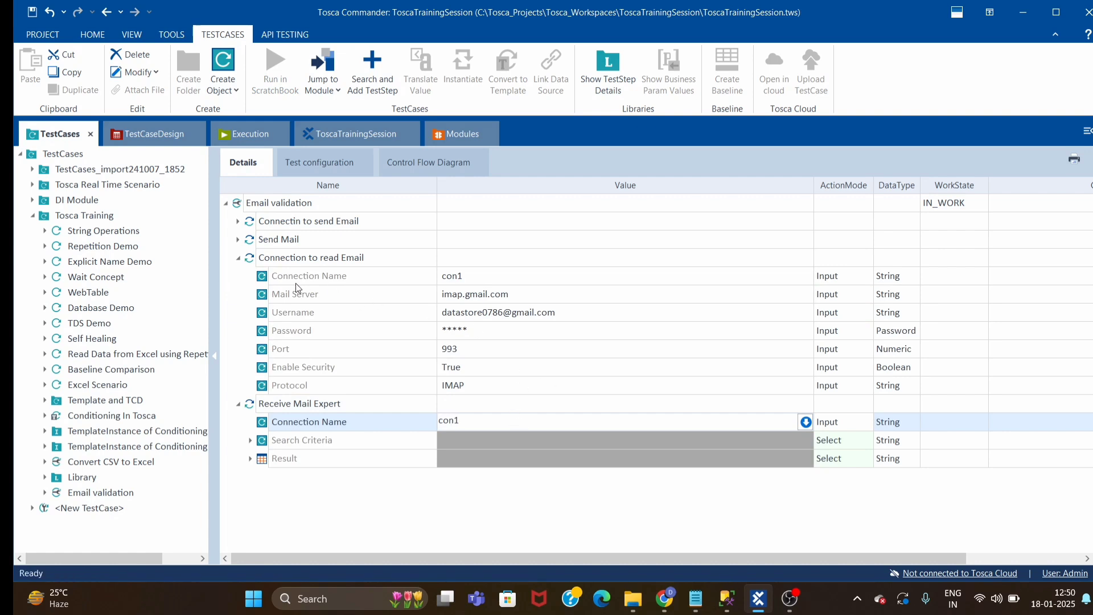
{"action": "left_click", "coordinate": [287, 367]}
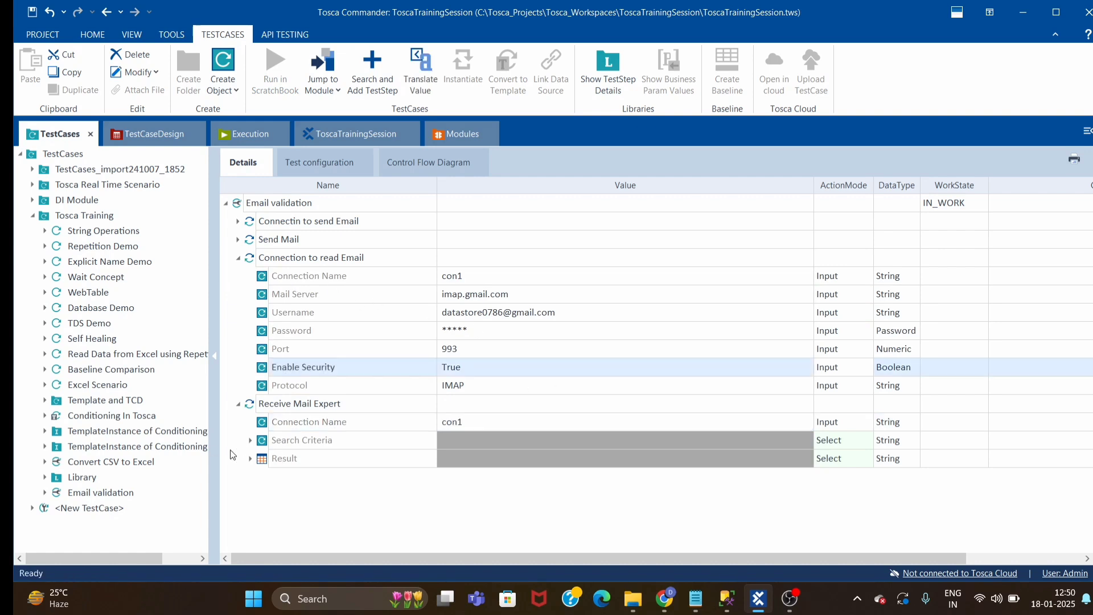
Expand the Search Criteria of Receive Mail Expert and fill From Address with the e-mail address copied from the IMAP connection's Username.
{"action": "left_click", "coordinate": [251, 440]}
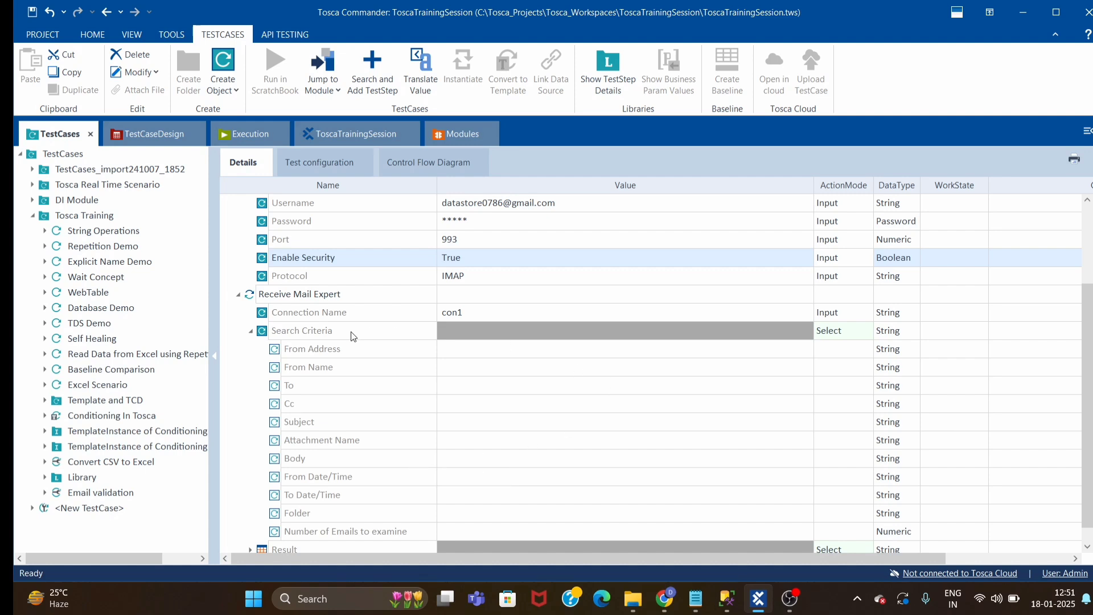
{"action": "left_click", "coordinate": [461, 357]}
{"action": "left_click", "coordinate": [590, 206]}
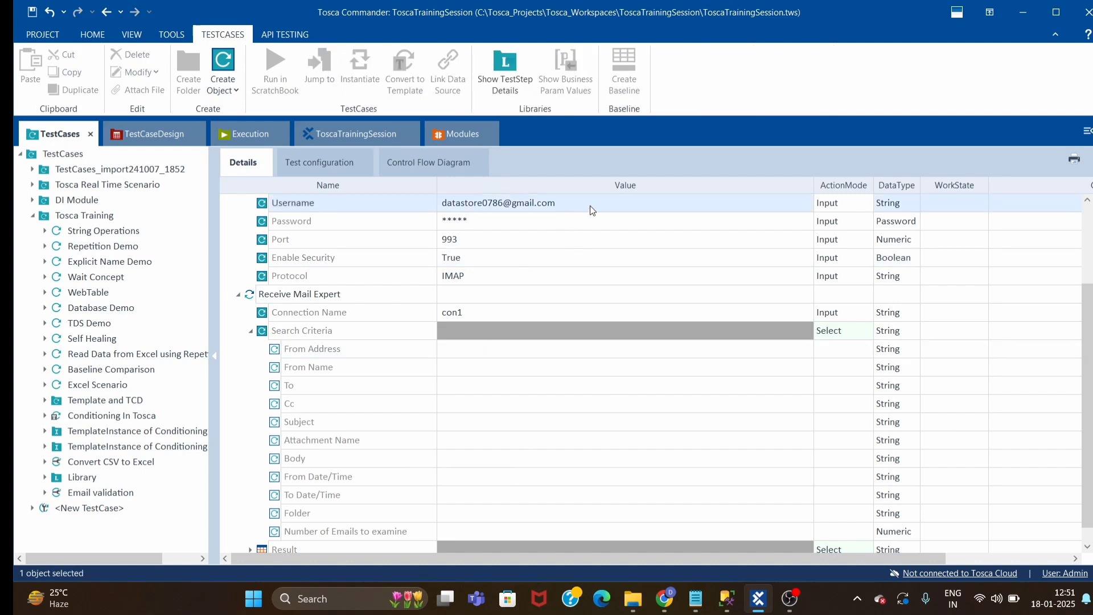
{"action": "left_click_drag", "start_coordinate": [591, 205], "coordinate": [210, 200]}
{"action": "key", "text": "ctrl+c"}
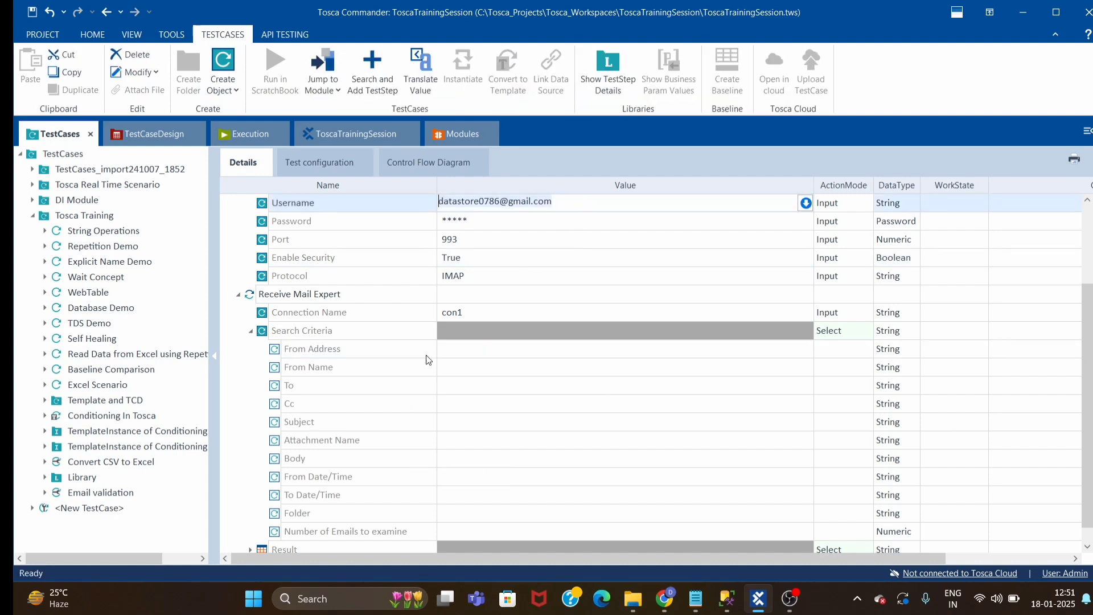
{"action": "left_click", "coordinate": [463, 349]}
{"action": "key", "text": "ctrl+v"}
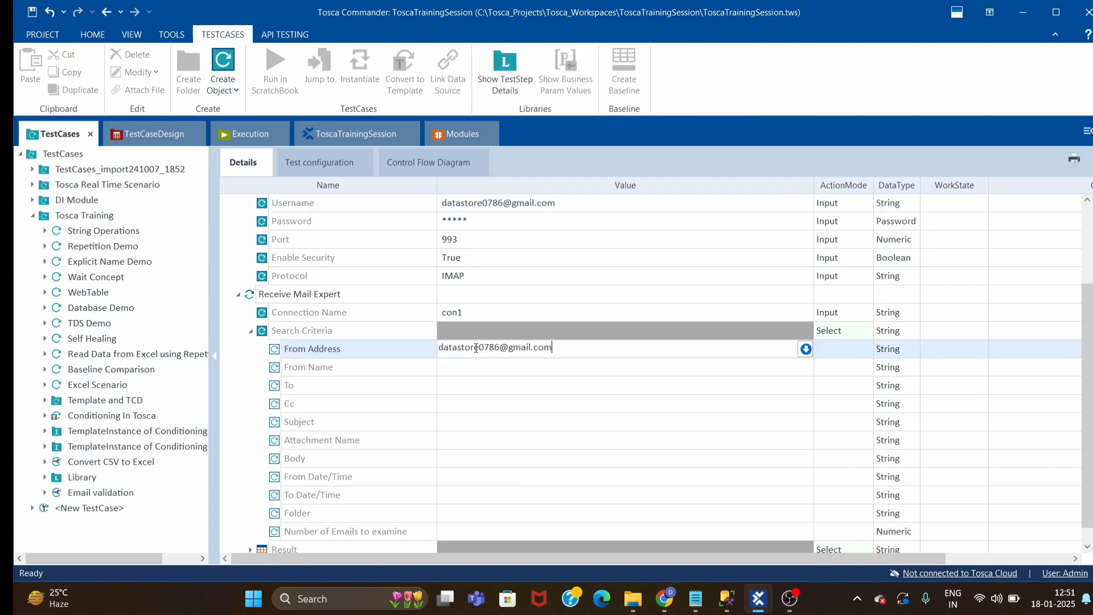
{"action": "left_click", "coordinate": [543, 387]}
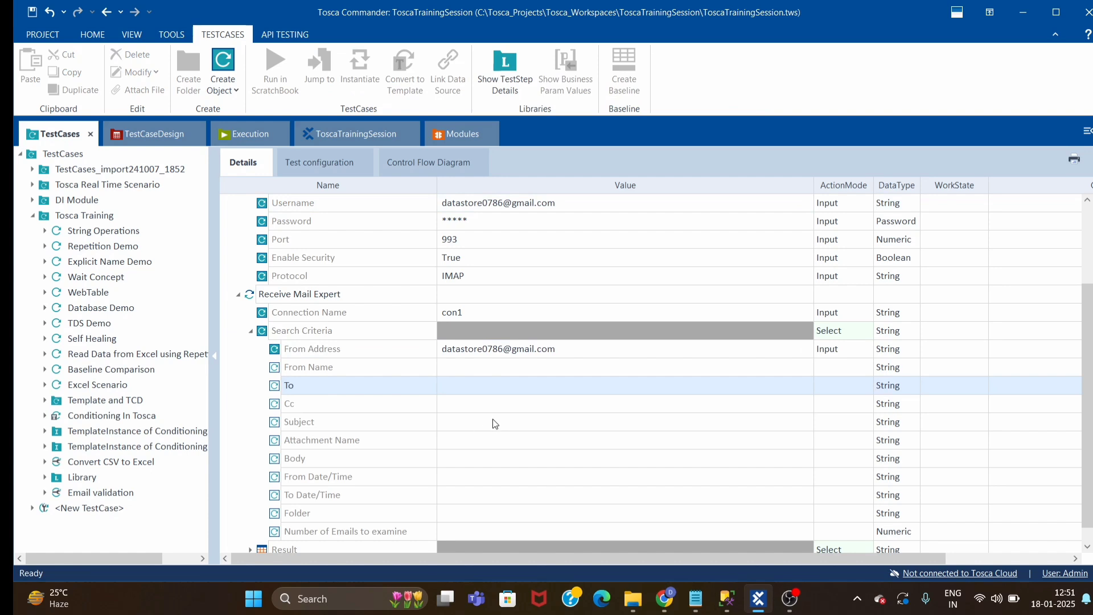
Check the Send Mail subject, collapse the Connection to read Email step and set the Subject search criterion to Test Mail.
{"action": "scroll", "coordinate": [515, 425], "scroll_direction": "up", "scroll_amount": 2}
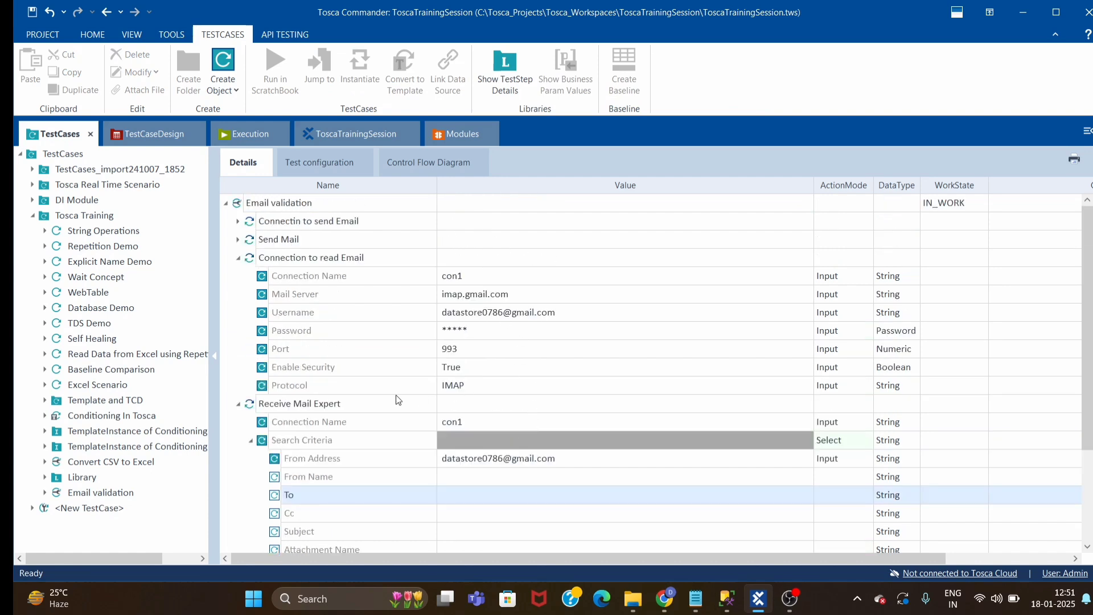
{"action": "left_click", "coordinate": [237, 239]}
{"action": "left_click", "coordinate": [478, 337]}
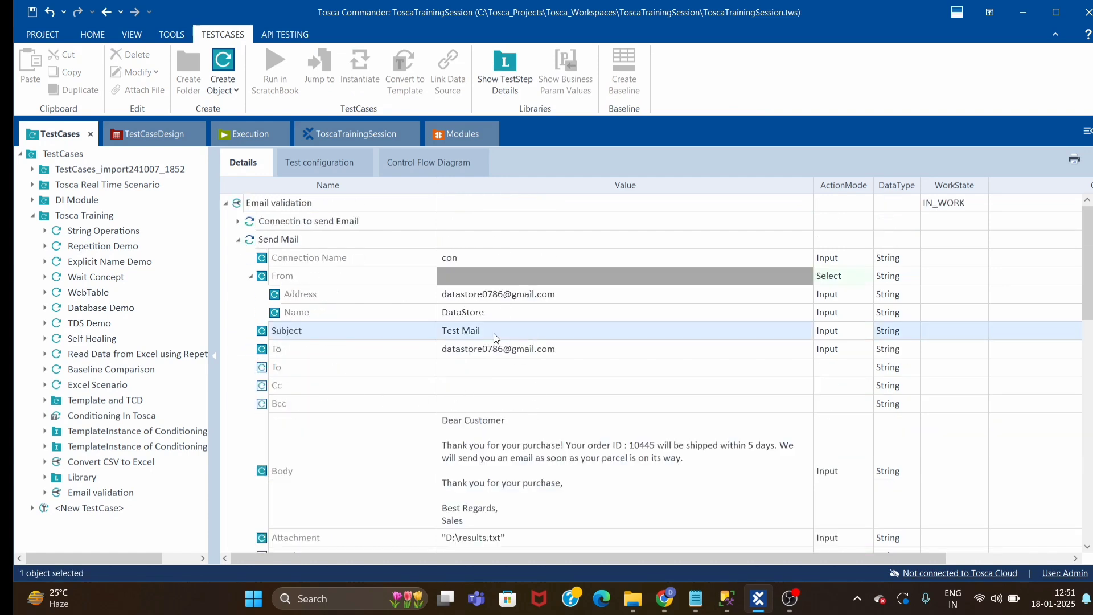
{"action": "left_click", "coordinate": [481, 335]}
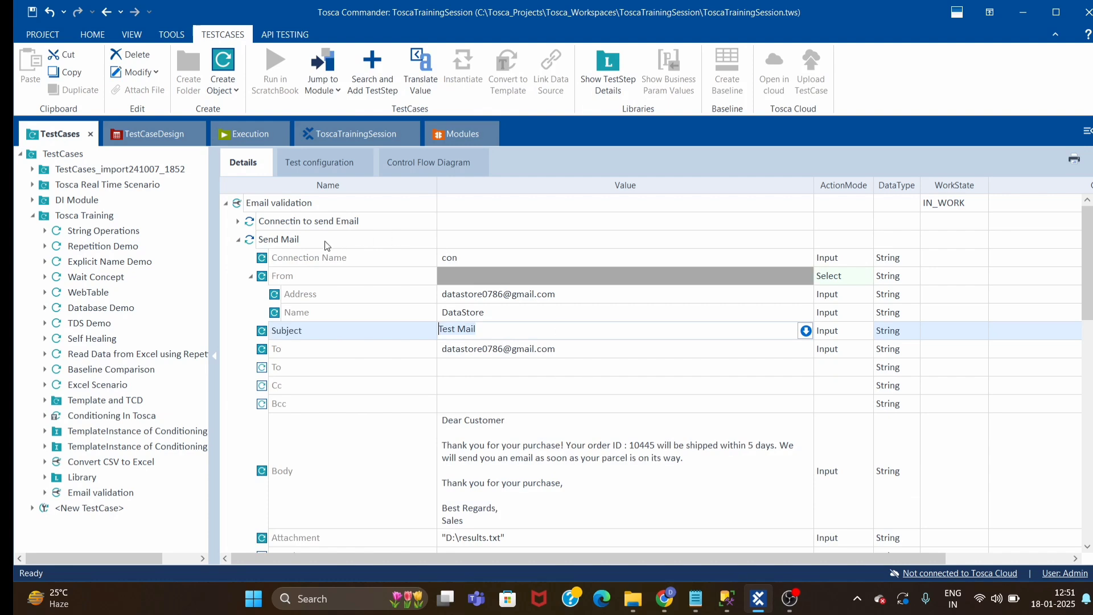
{"action": "left_click", "coordinate": [237, 239]}
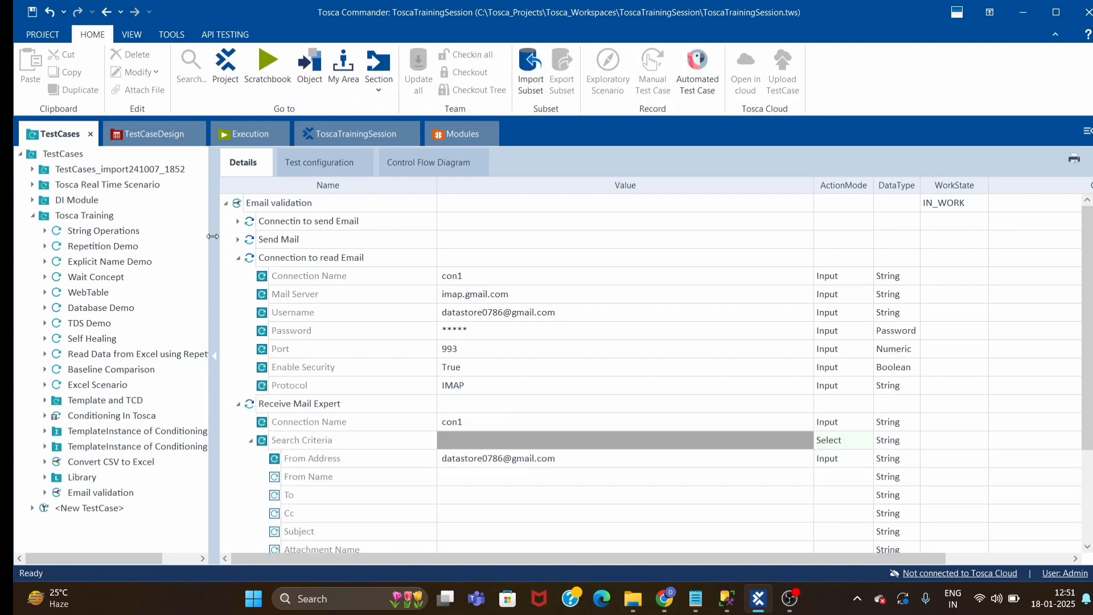
{"action": "left_click", "coordinate": [237, 257]}
{"action": "left_click", "coordinate": [454, 406]}
{"action": "type", "text": "Test Mail"}
{"action": "left_click", "coordinate": [555, 449]}
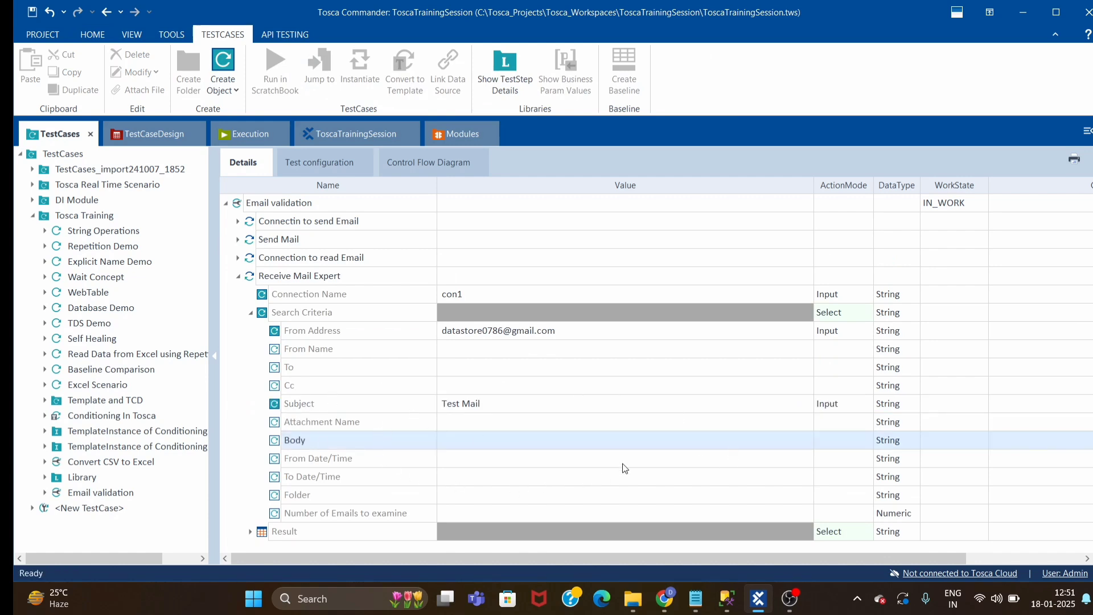
Expand the Result of Receive Mail Expert and set Result Count to count.
{"action": "left_click", "coordinate": [250, 531]}
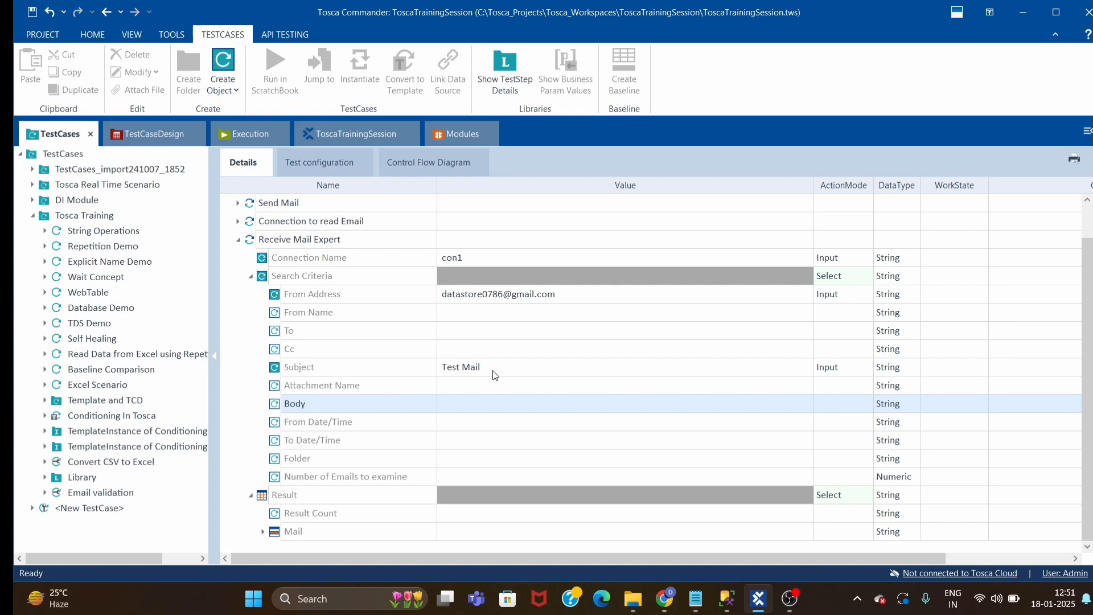
{"action": "left_click", "coordinate": [501, 515]}
{"action": "left_click", "coordinate": [446, 516]}
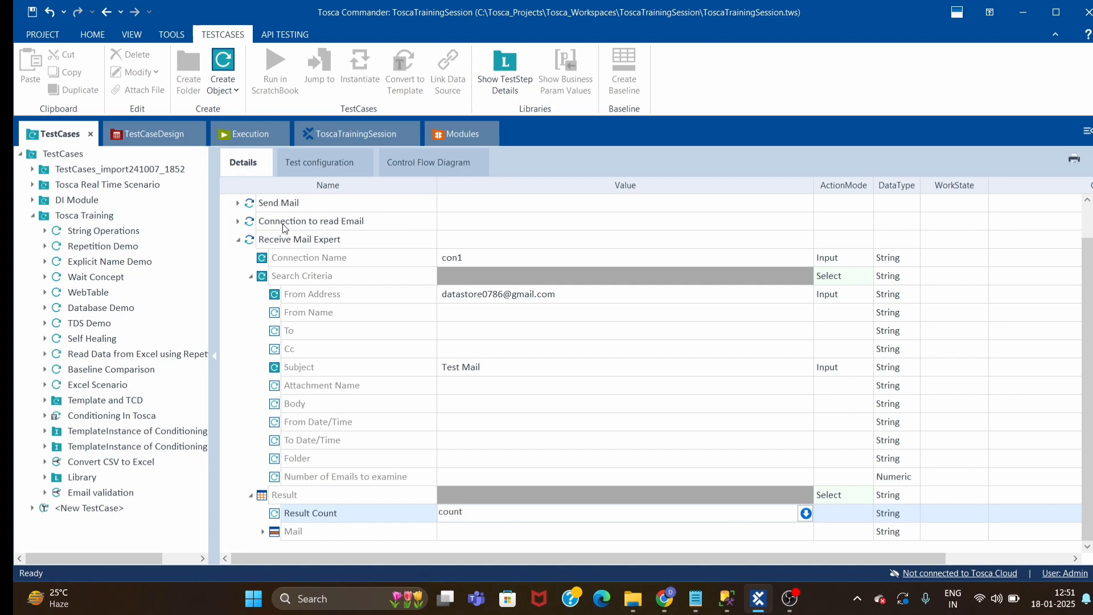
{"action": "left_click", "coordinate": [555, 390]}
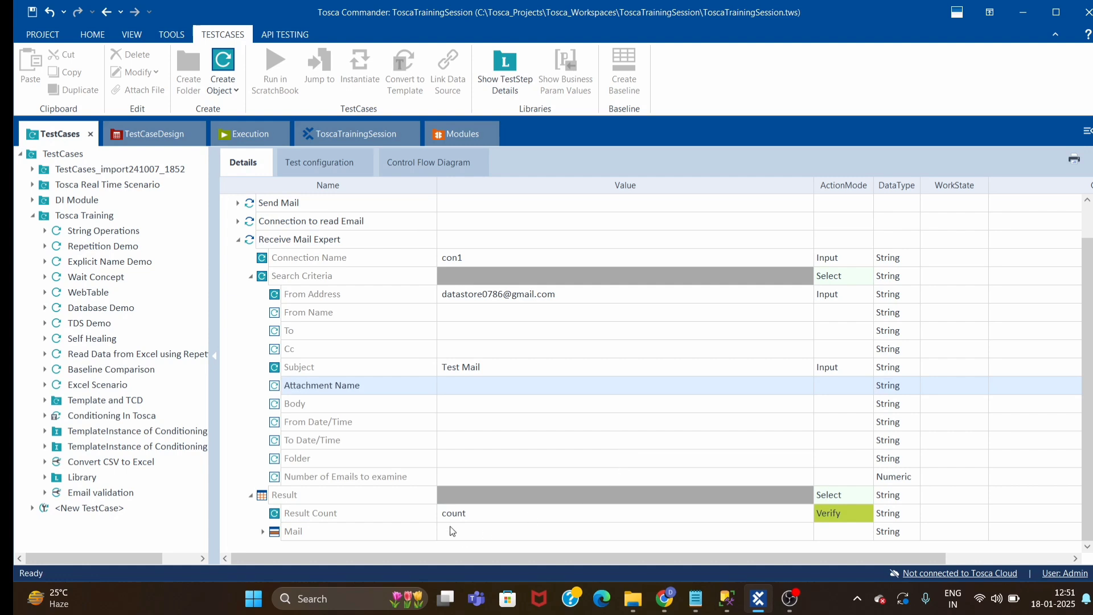
Expand the Mail row under Result and choose Body as its mail attribute.
{"action": "left_click", "coordinate": [263, 531]}
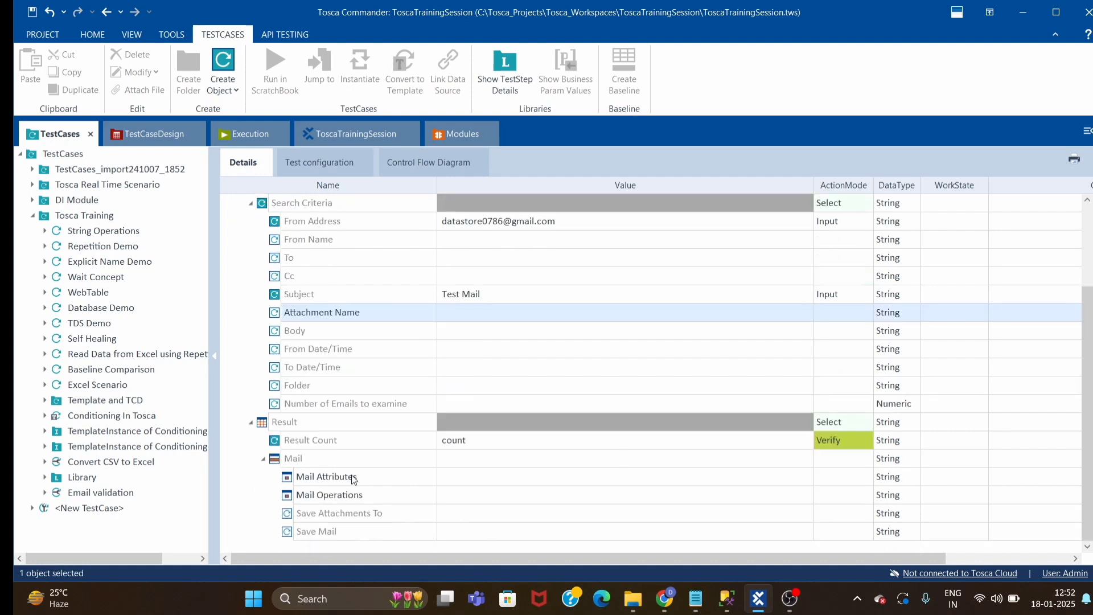
{"action": "left_click", "coordinate": [401, 475]}
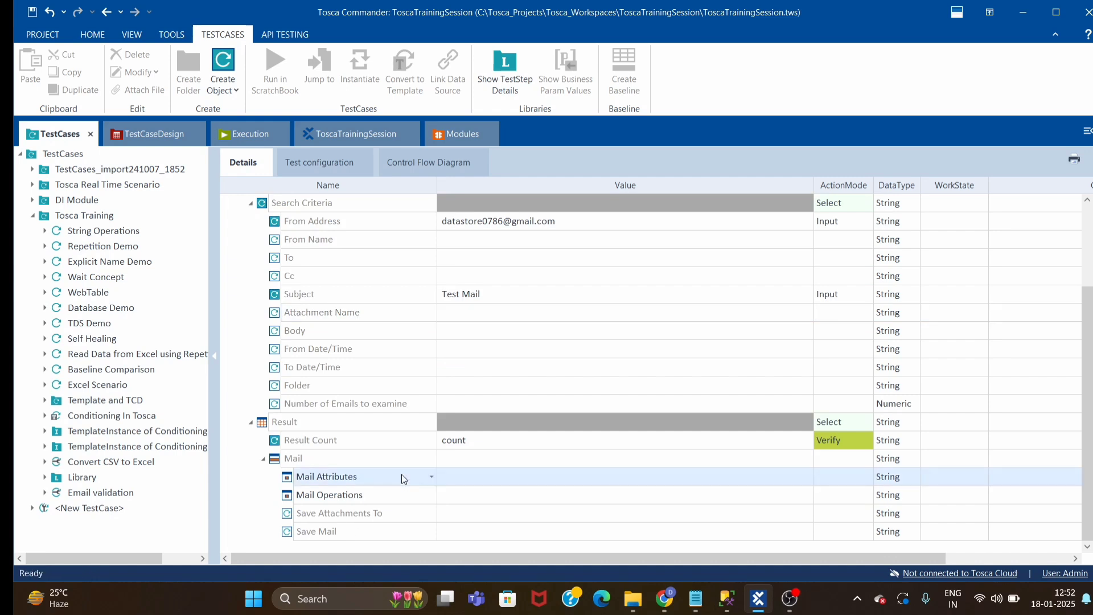
{"action": "left_click", "coordinate": [431, 478]}
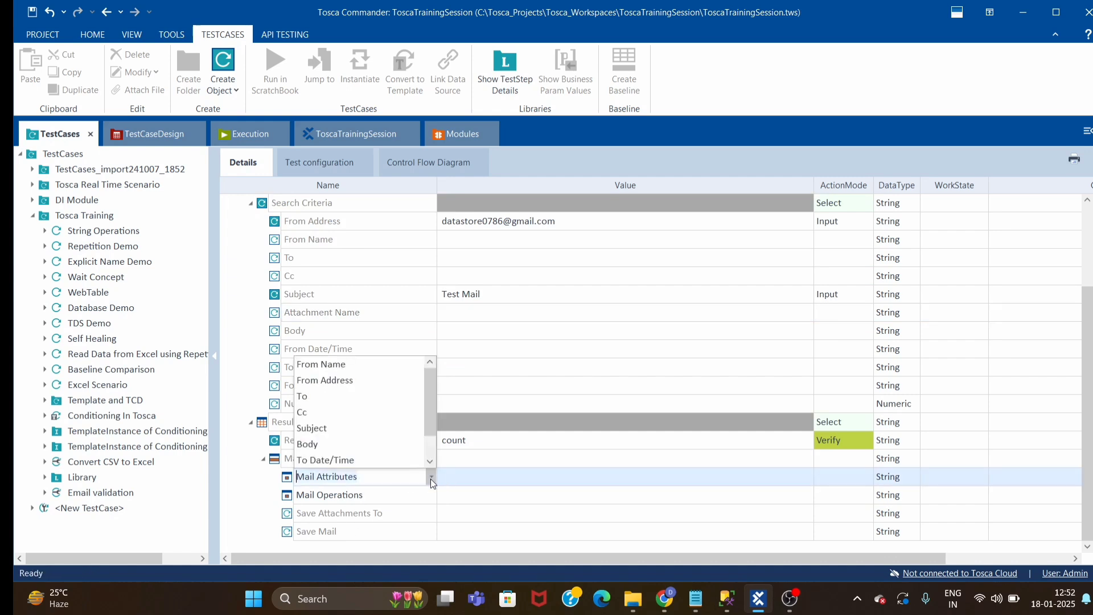
{"action": "left_click", "coordinate": [321, 444]}
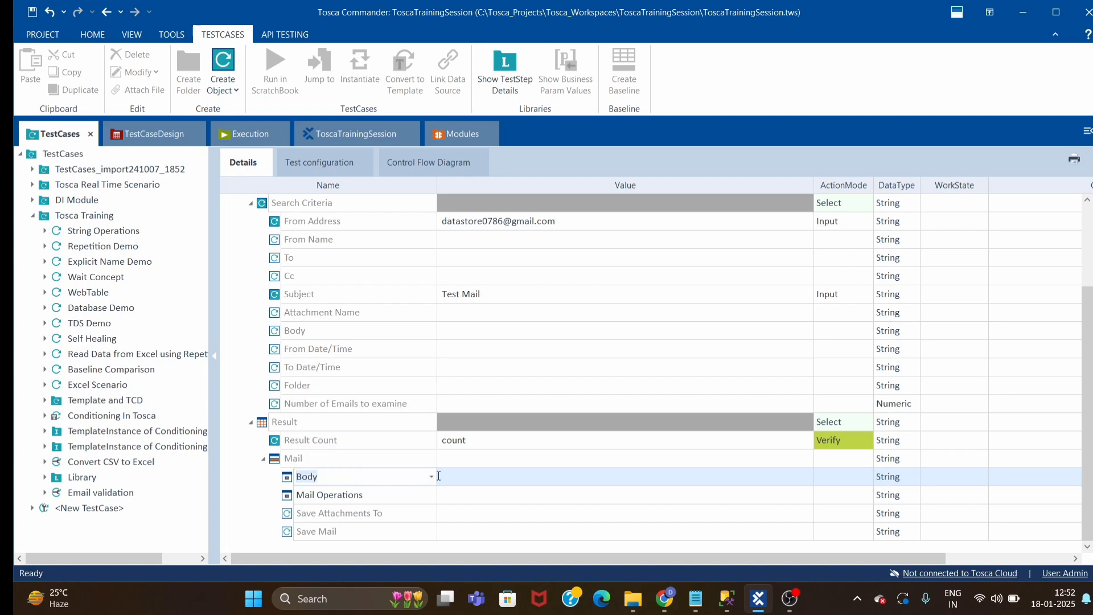
{"action": "left_click", "coordinate": [542, 479]}
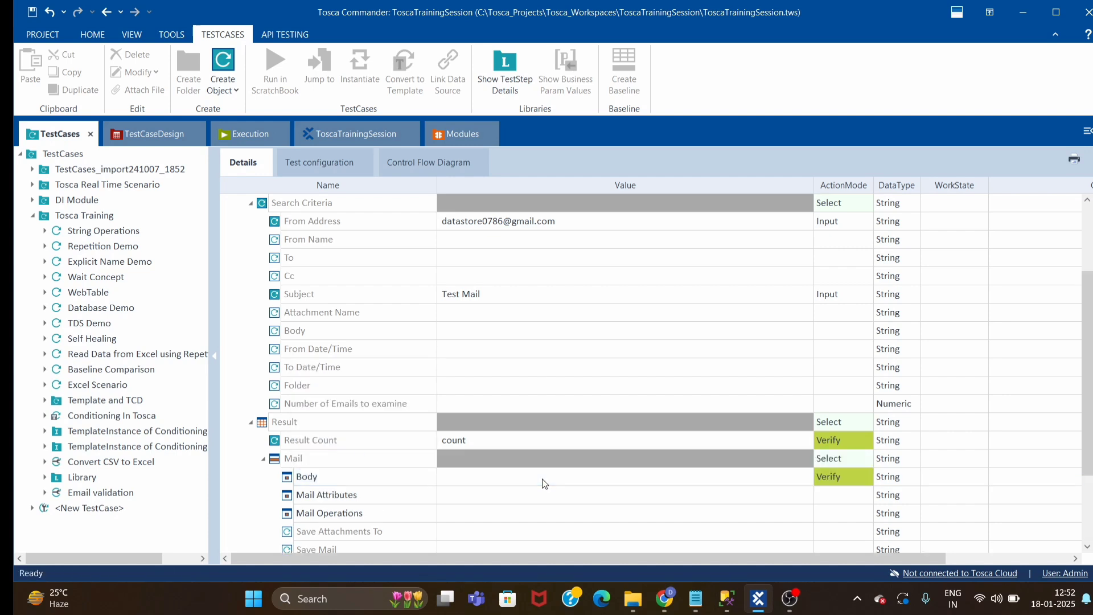
Set the Body attribute's HTML property to bodycontent and its ActionMode to Buffer.
{"action": "left_click", "coordinate": [790, 480]}
{"action": "left_click", "coordinate": [805, 477]}
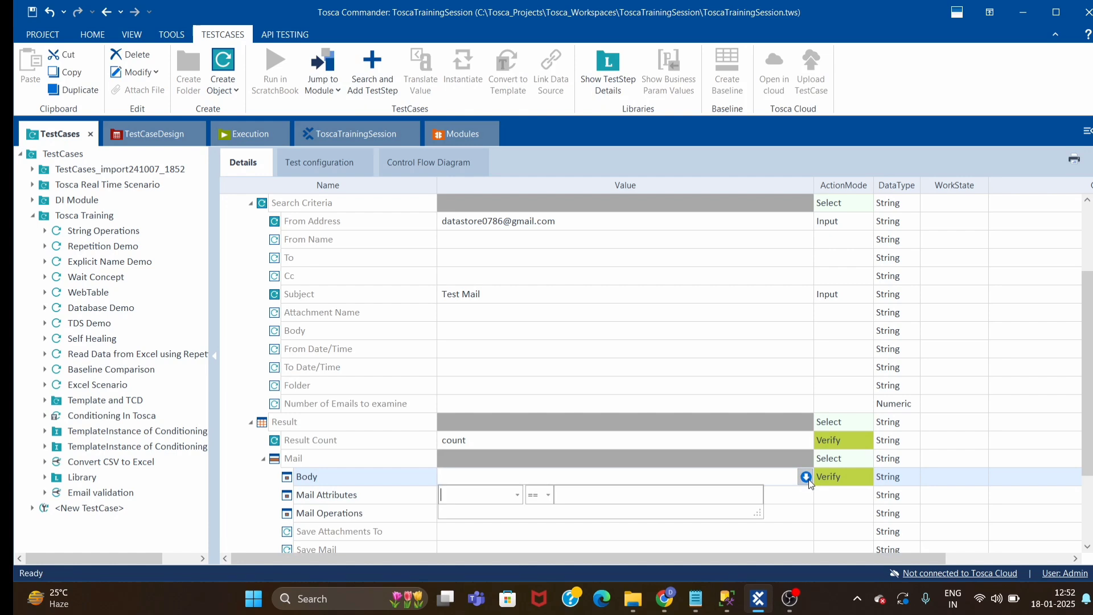
{"action": "left_click", "coordinate": [518, 497]}
{"action": "left_click", "coordinate": [455, 542]}
{"action": "left_click", "coordinate": [599, 494]}
{"action": "type", "text": "bodycontent"}
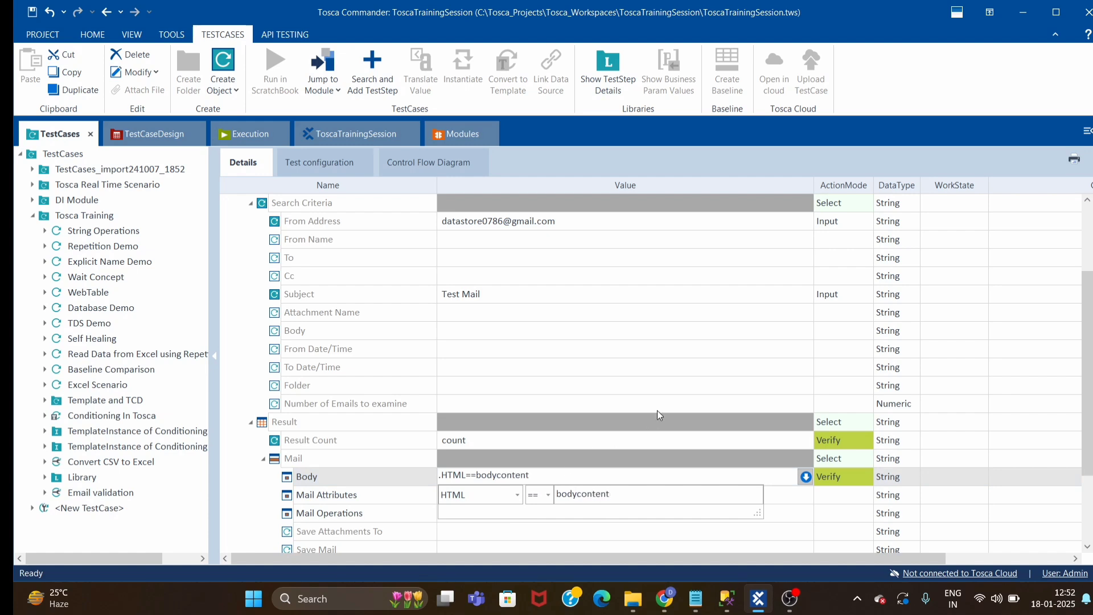
{"action": "key", "text": "Return"}
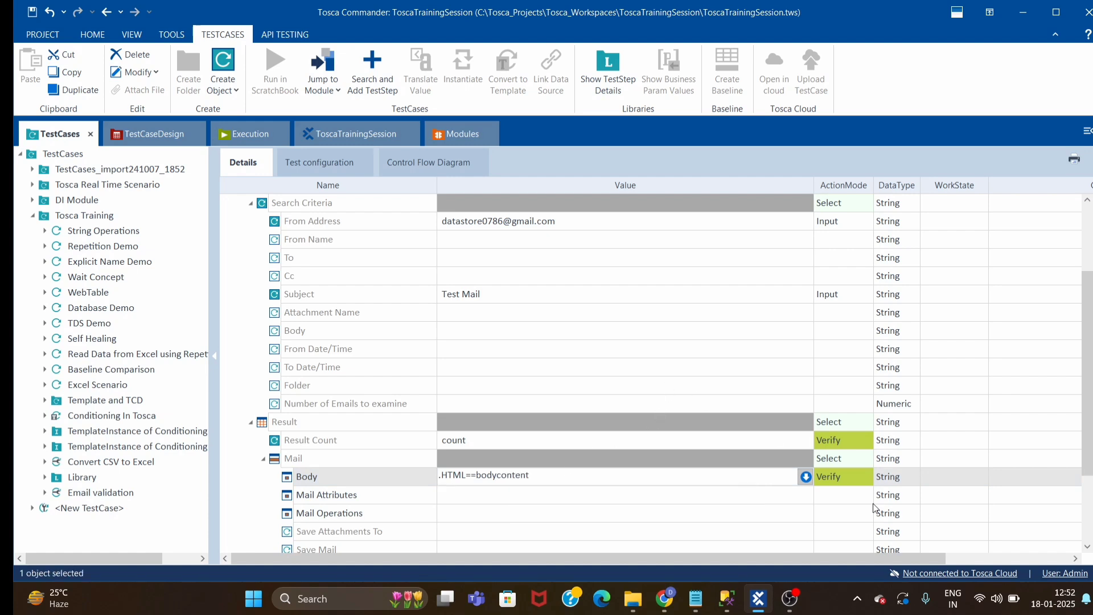
{"action": "type", "text": "Buffer"}
{"action": "left_click", "coordinate": [760, 527]}
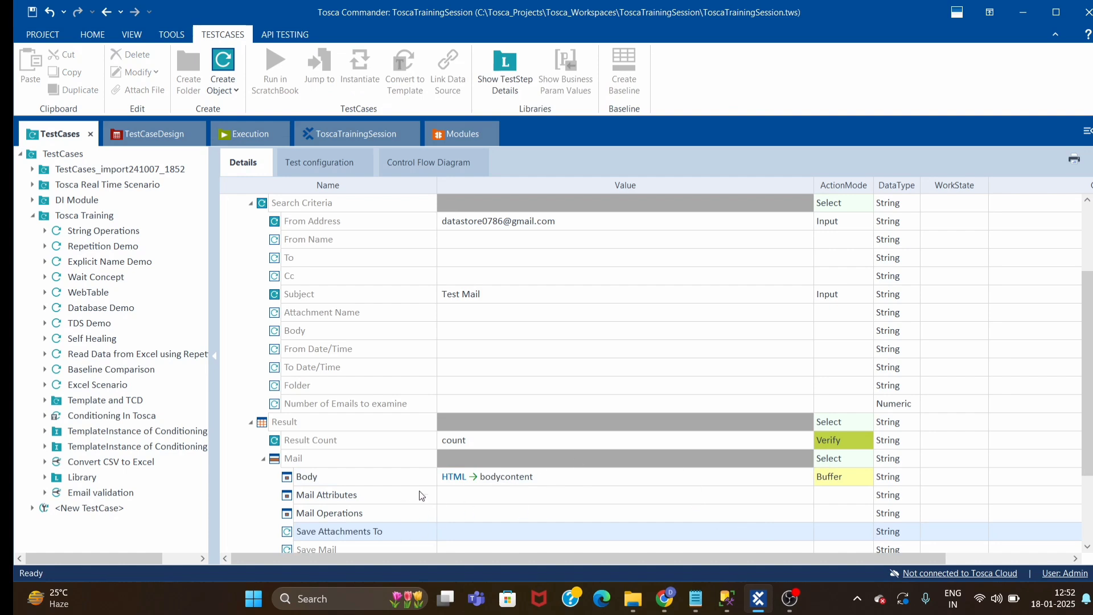
Add the From Name attribute to the first Mail result, with value name and ActionMode Buffer.
{"action": "scroll", "coordinate": [424, 494], "scroll_direction": "down", "scroll_amount": 2}
{"action": "left_click", "coordinate": [424, 388]}
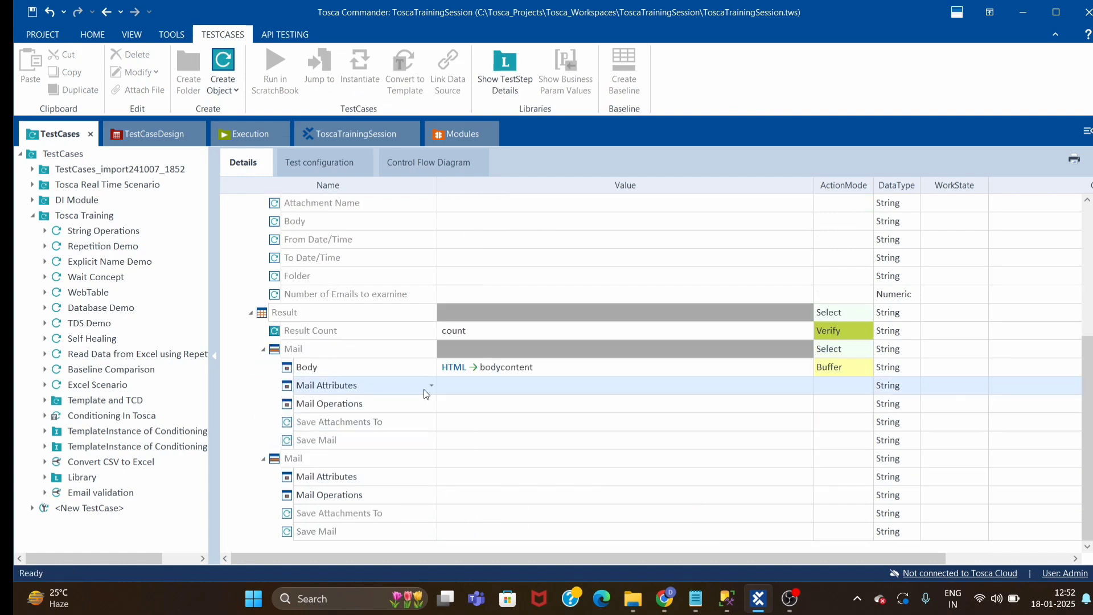
{"action": "left_click", "coordinate": [431, 387]}
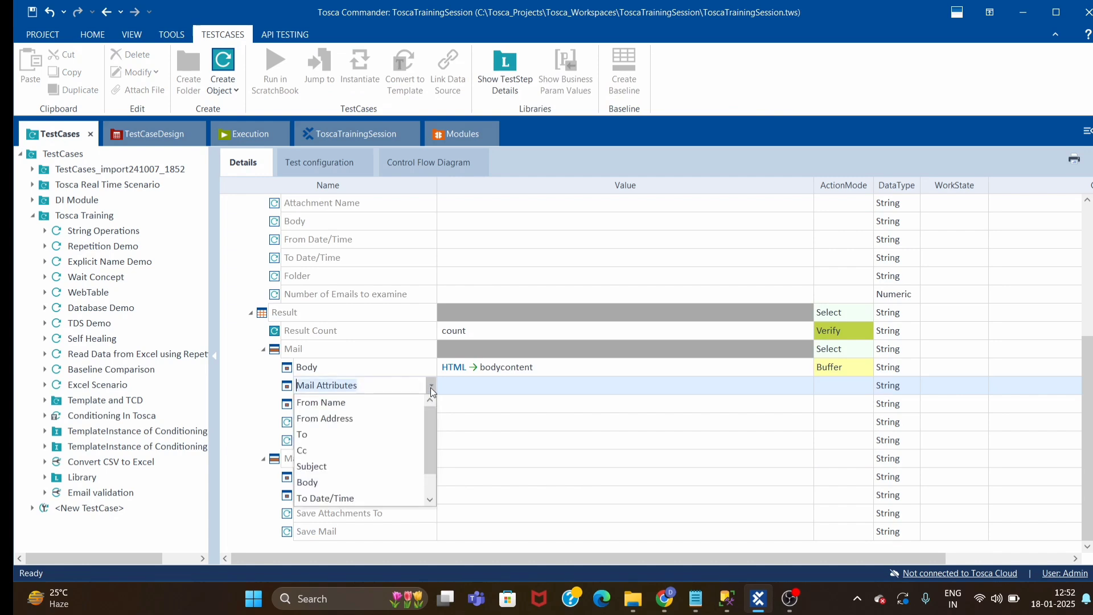
{"action": "left_click", "coordinate": [348, 404]}
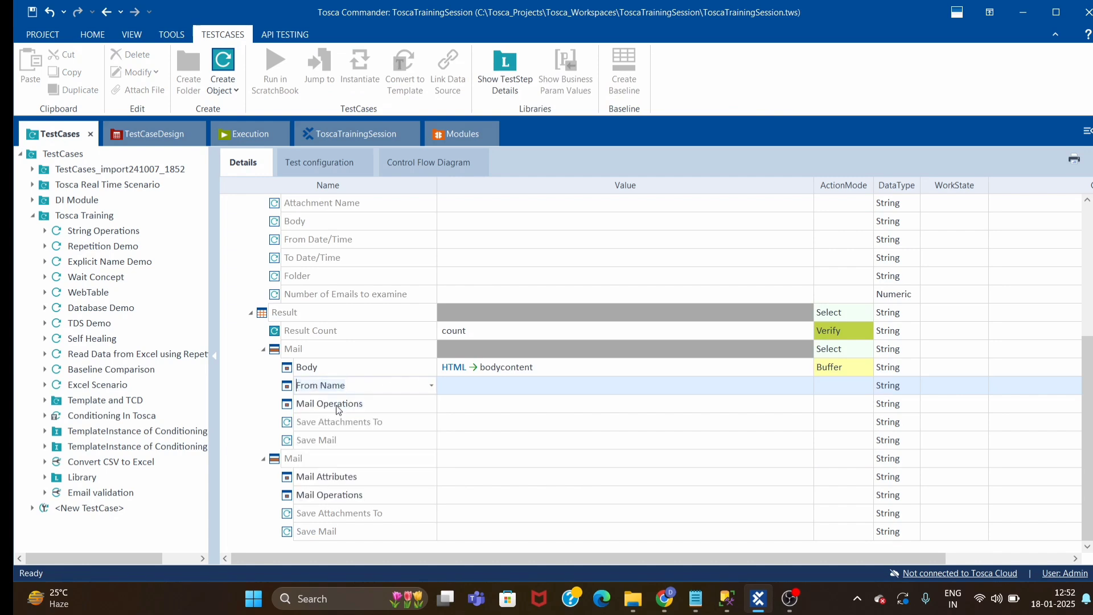
{"action": "left_click", "coordinate": [519, 386]}
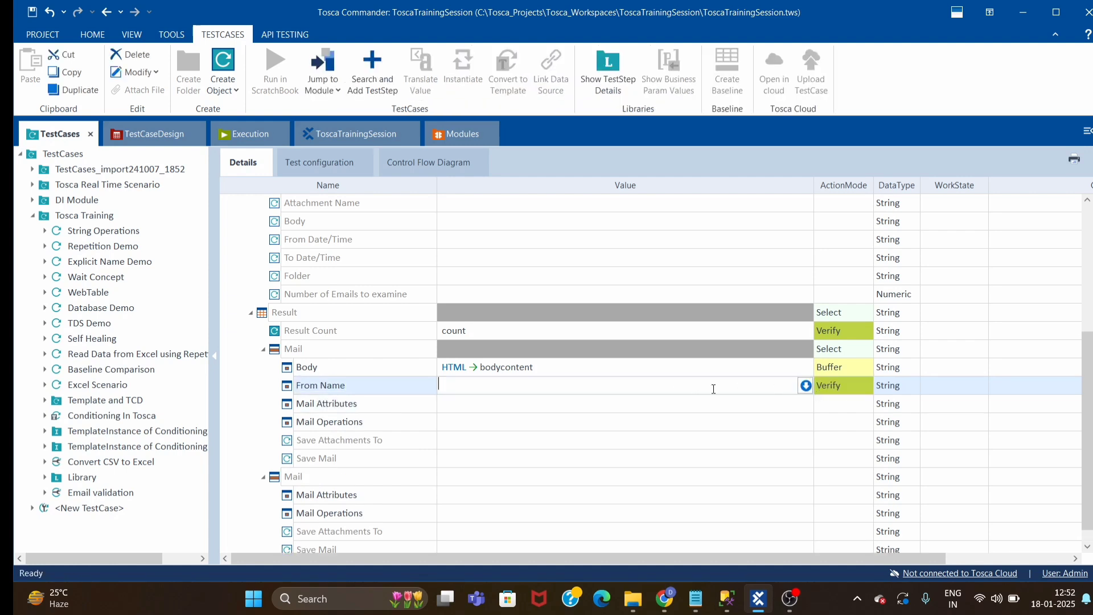
{"action": "type", "text": "name"}
{"action": "left_click", "coordinate": [840, 386]}
{"action": "key", "text": "Down"}
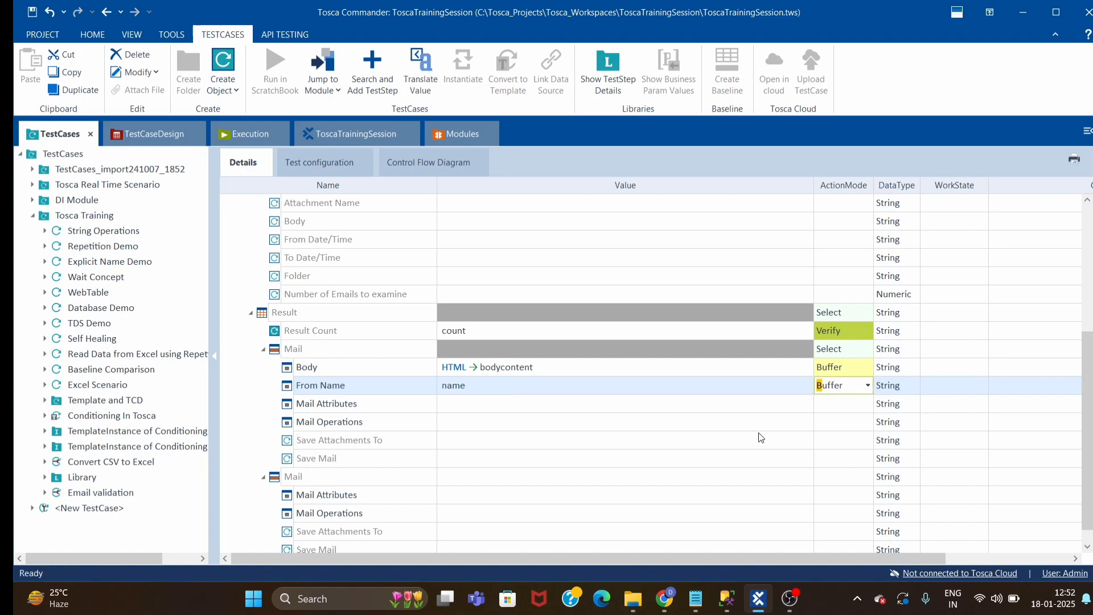
{"action": "left_click", "coordinate": [690, 461]}
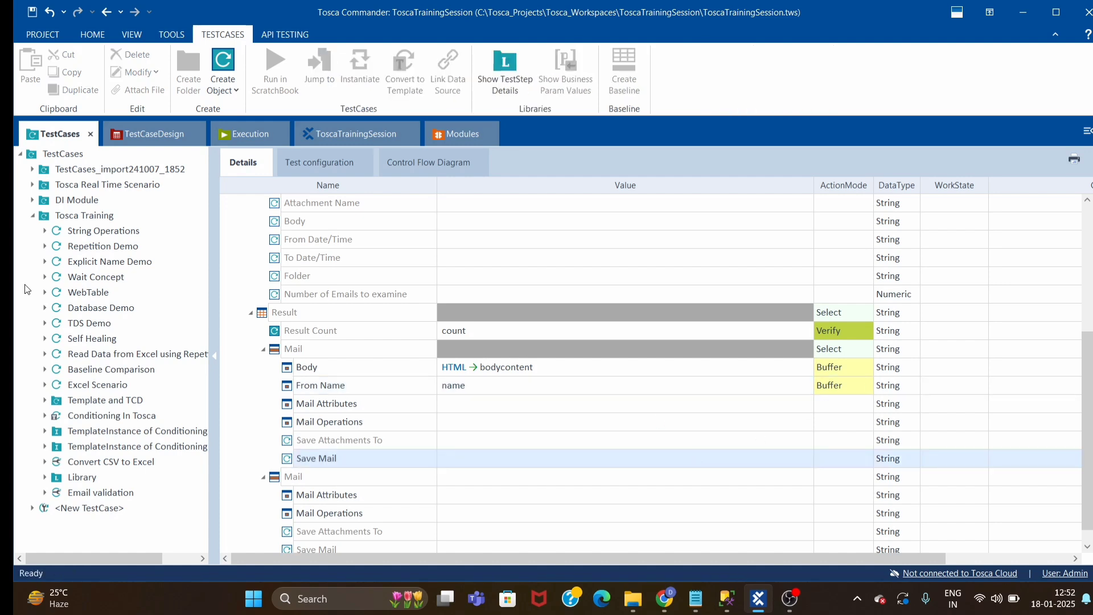
Examine the options offered for Mail Attributes and Mail Operations in the first Mail result.
{"action": "left_click", "coordinate": [422, 404]}
{"action": "left_click", "coordinate": [430, 402]}
{"action": "scroll", "coordinate": [322, 449], "scroll_direction": "down", "scroll_amount": 1}
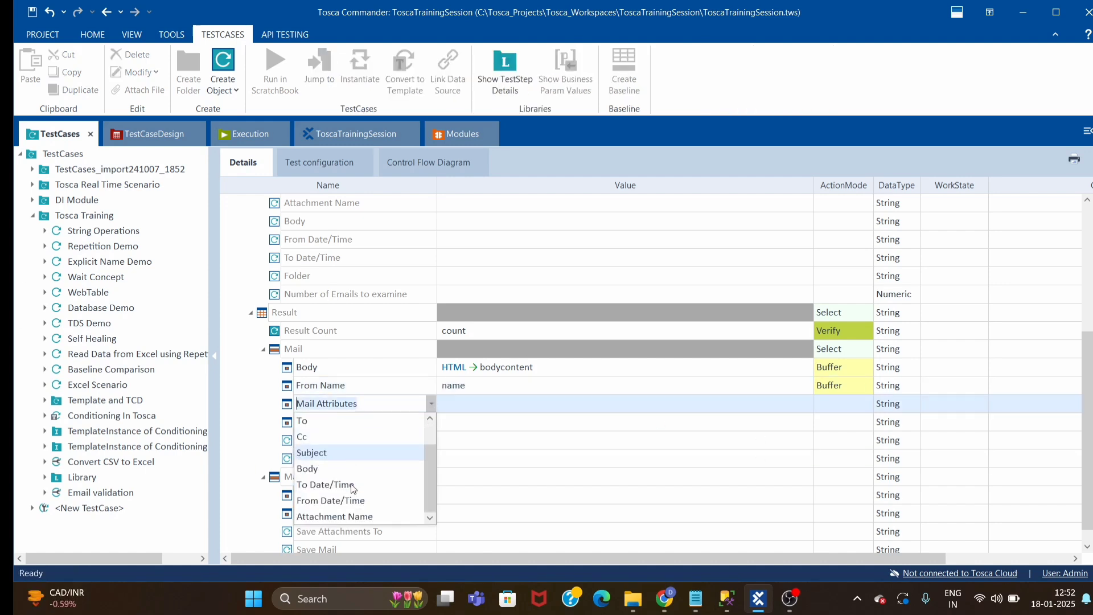
{"action": "key", "text": "Escape"}
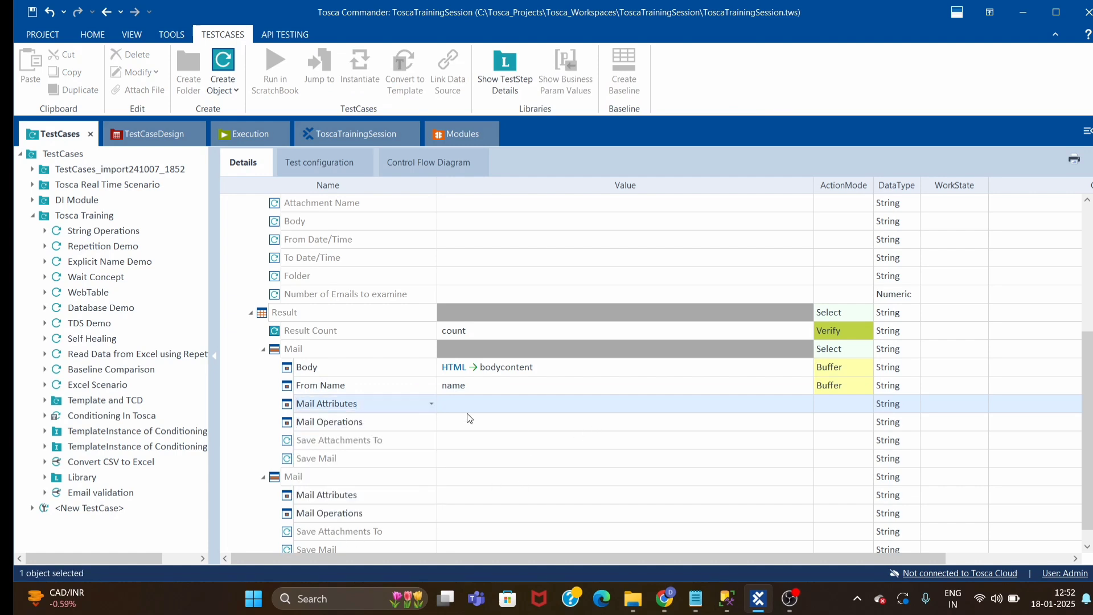
{"action": "left_click", "coordinate": [388, 422]}
{"action": "left_click", "coordinate": [429, 422]}
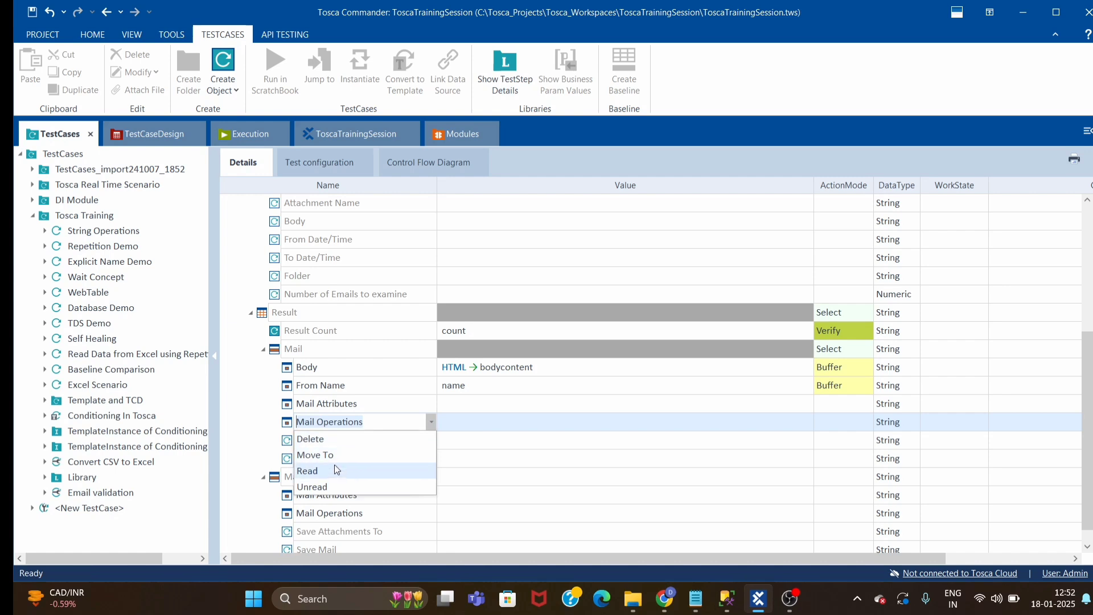
{"action": "left_click", "coordinate": [573, 457]}
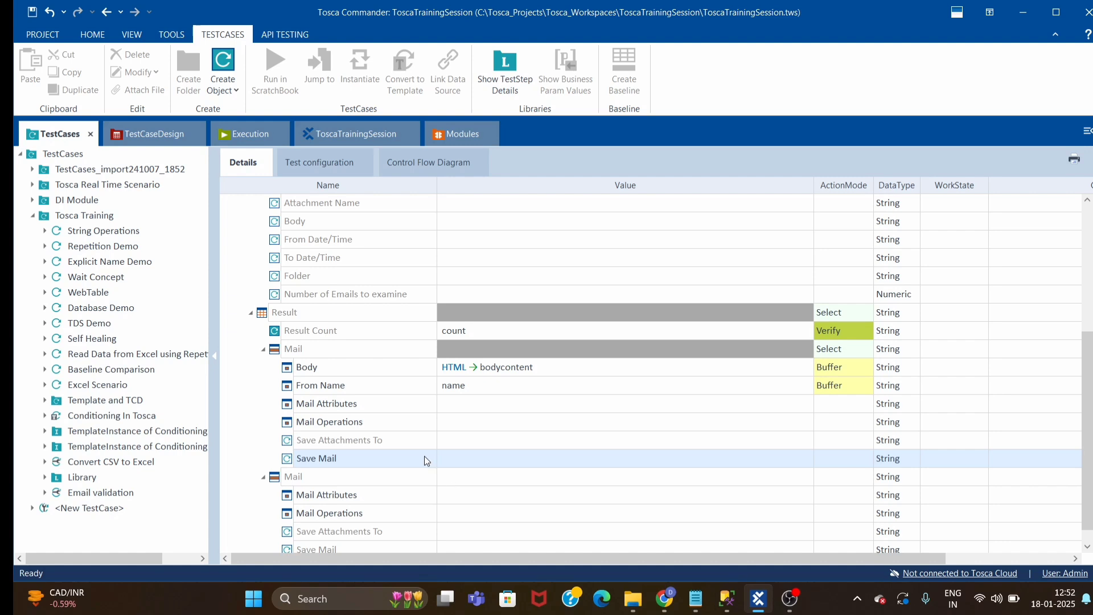
{"action": "left_click", "coordinate": [446, 437]}
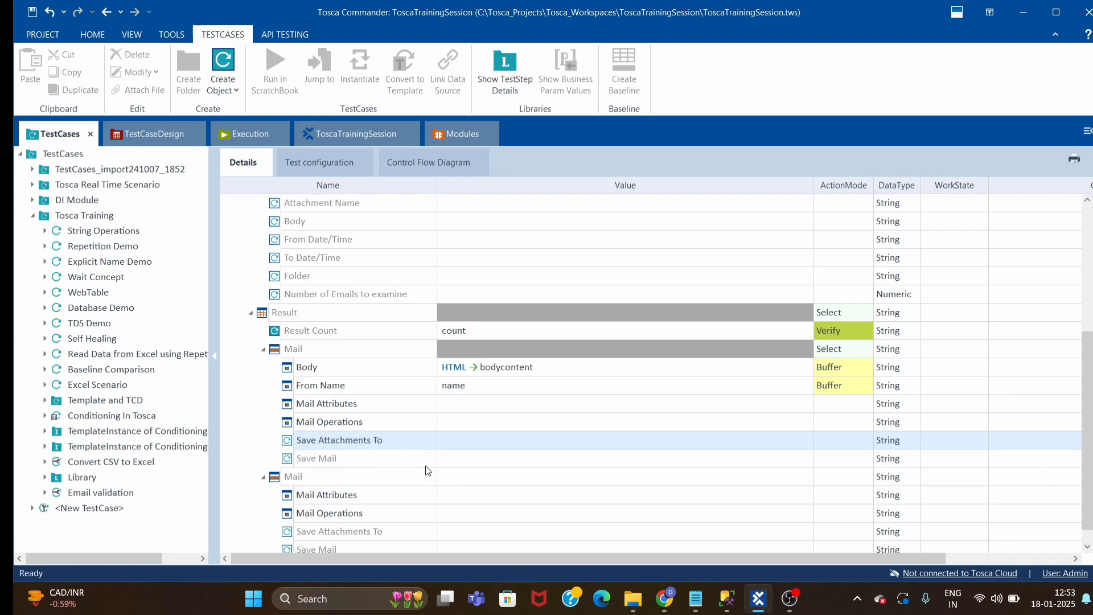
{"action": "type", "text": "e"}
{"action": "key", "text": "BackSpace"}
{"action": "key", "text": "Up"}
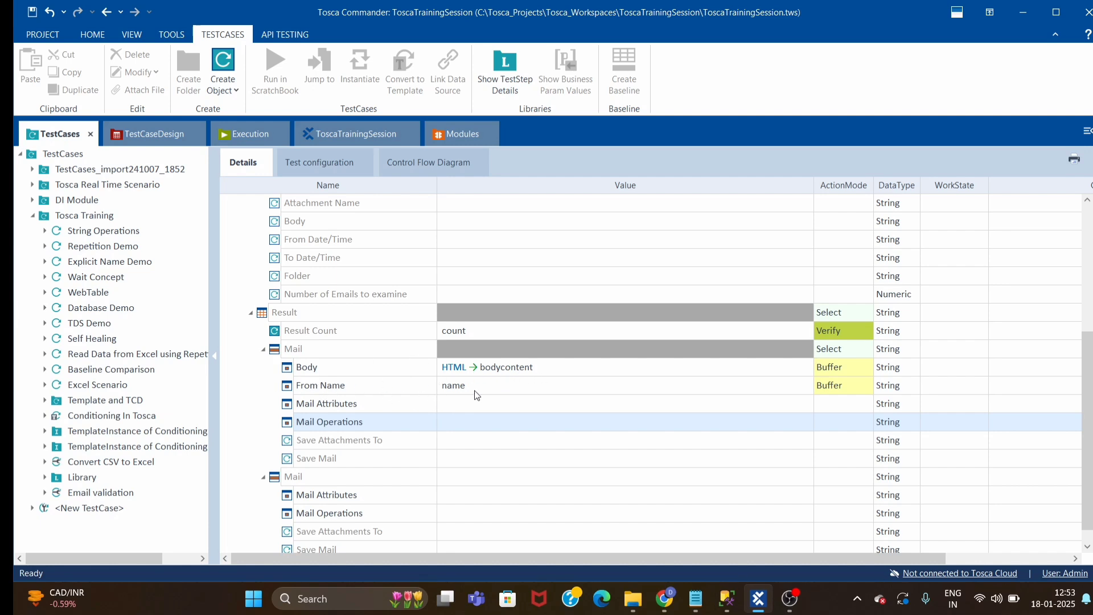
{"action": "scroll", "coordinate": [460, 422], "scroll_direction": "up", "scroll_amount": 4}
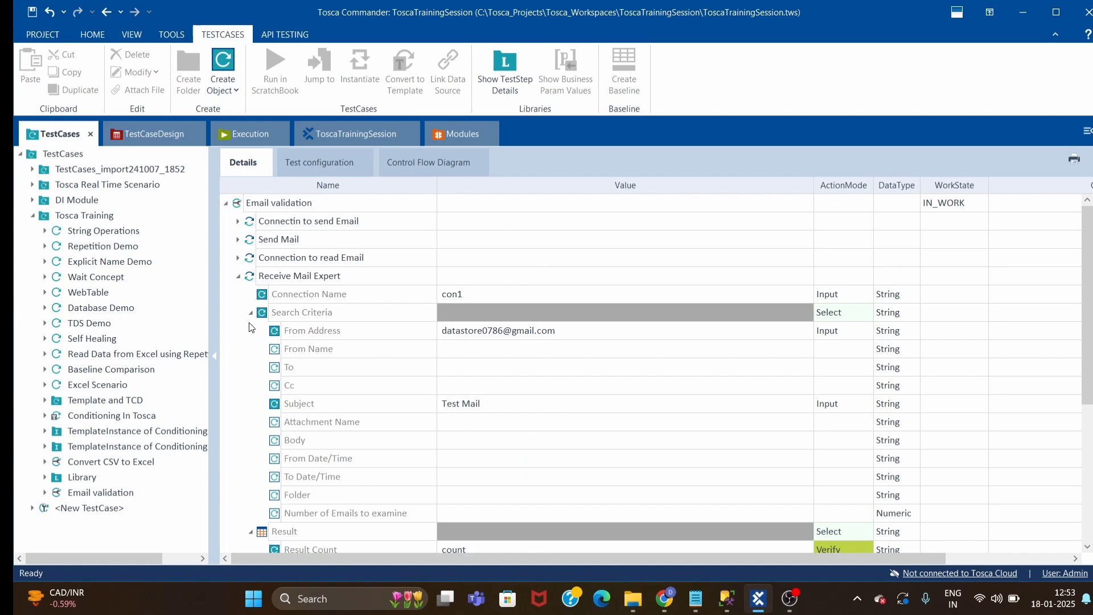
Run the Connection to read Email and Receive Mail Expert test steps in ScratchBook, returning Gmail to its inbox meanwhile.
{"action": "left_click", "coordinate": [250, 312]}
{"action": "left_click", "coordinate": [251, 331]}
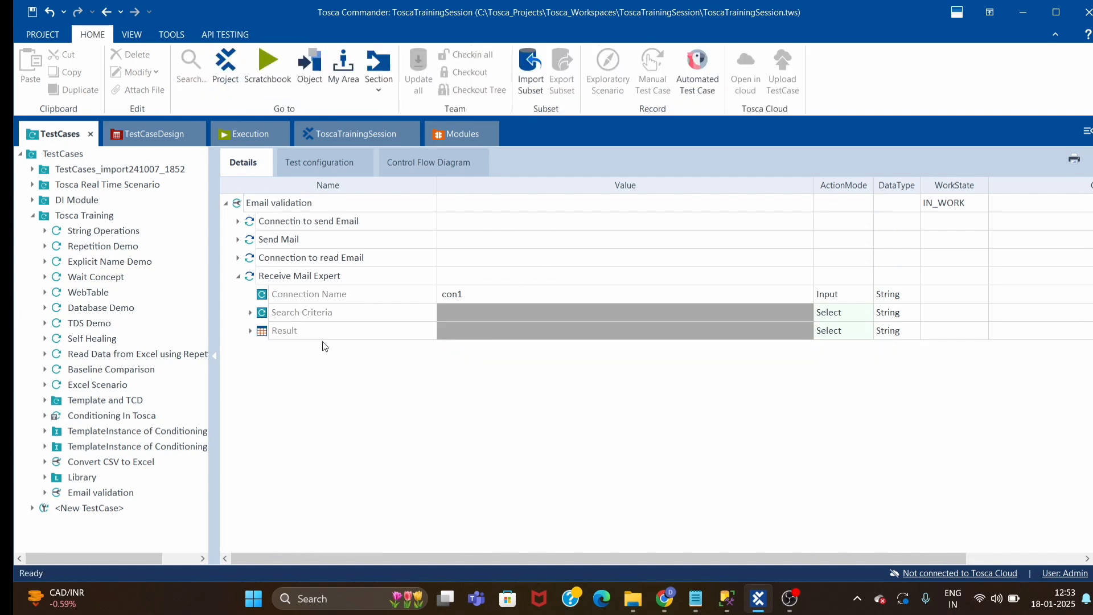
{"action": "left_click", "coordinate": [238, 276]}
{"action": "left_click", "coordinate": [305, 263]}
{"action": "left_click", "coordinate": [306, 278], "text": "shift"}
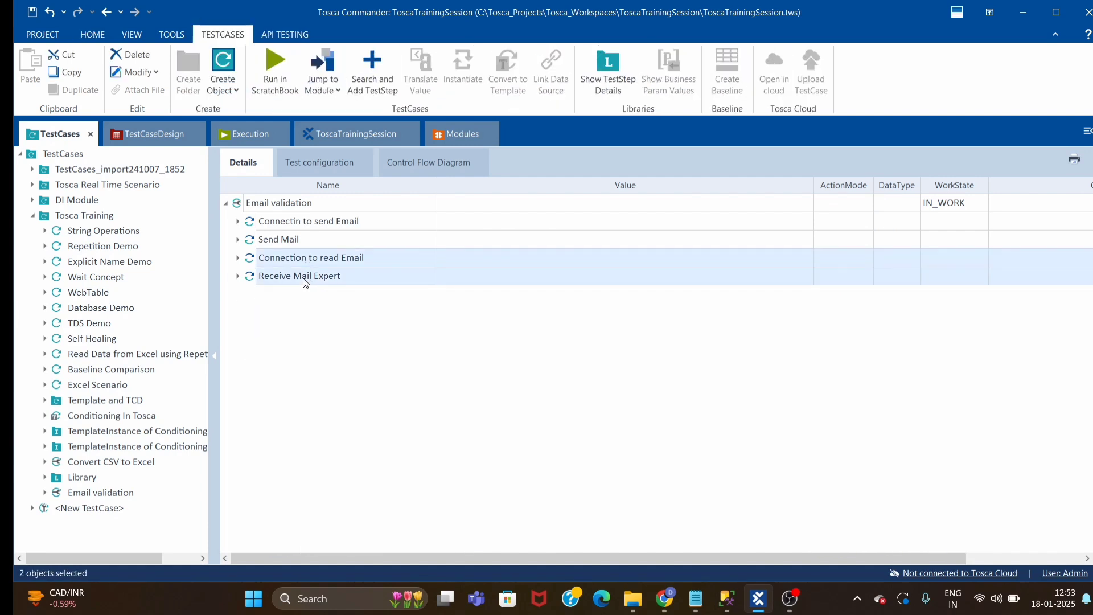
{"action": "right_click", "coordinate": [305, 281]}
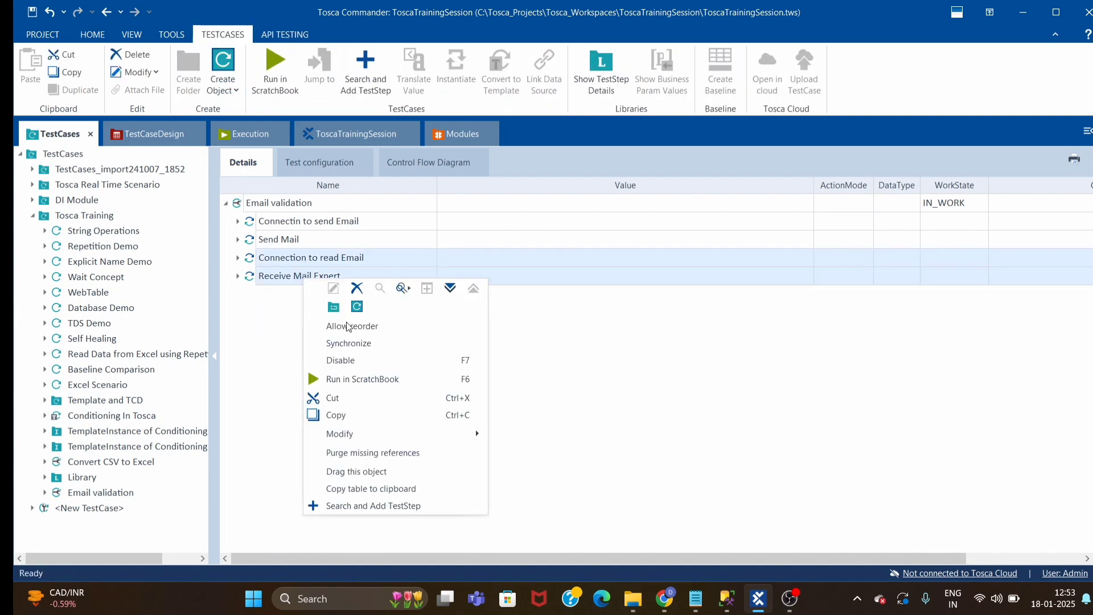
{"action": "left_click", "coordinate": [366, 379]}
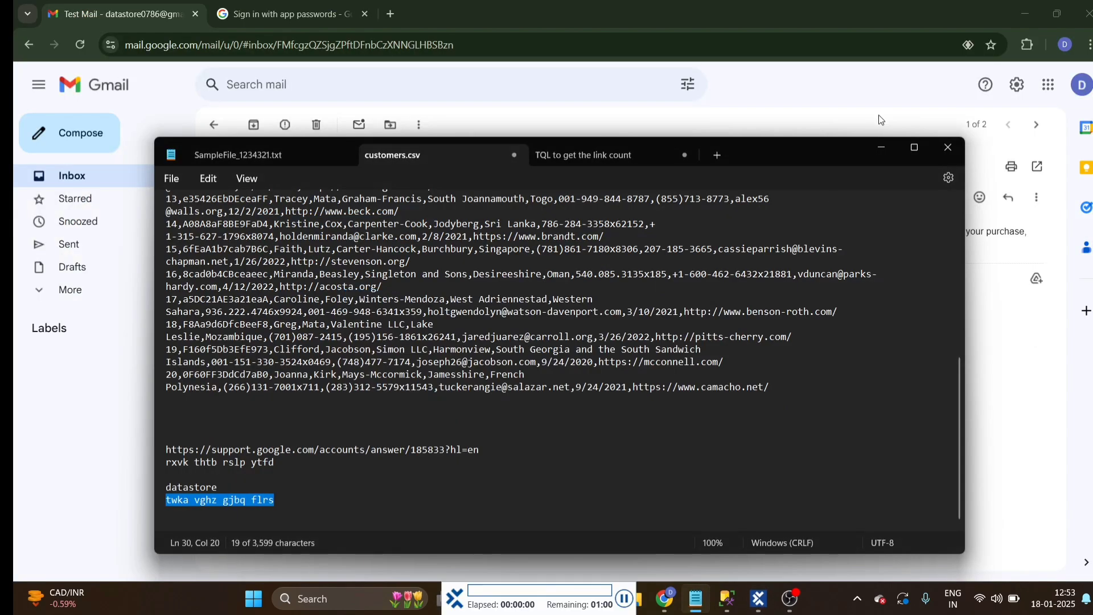
{"action": "left_click", "coordinate": [880, 148]}
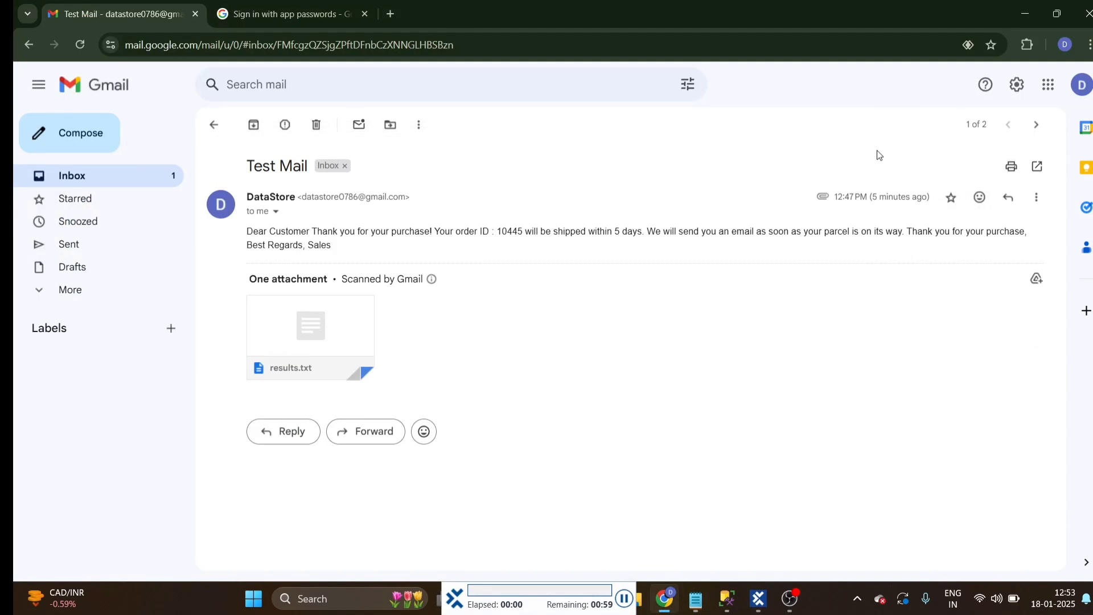
{"action": "left_click", "coordinate": [215, 125]}
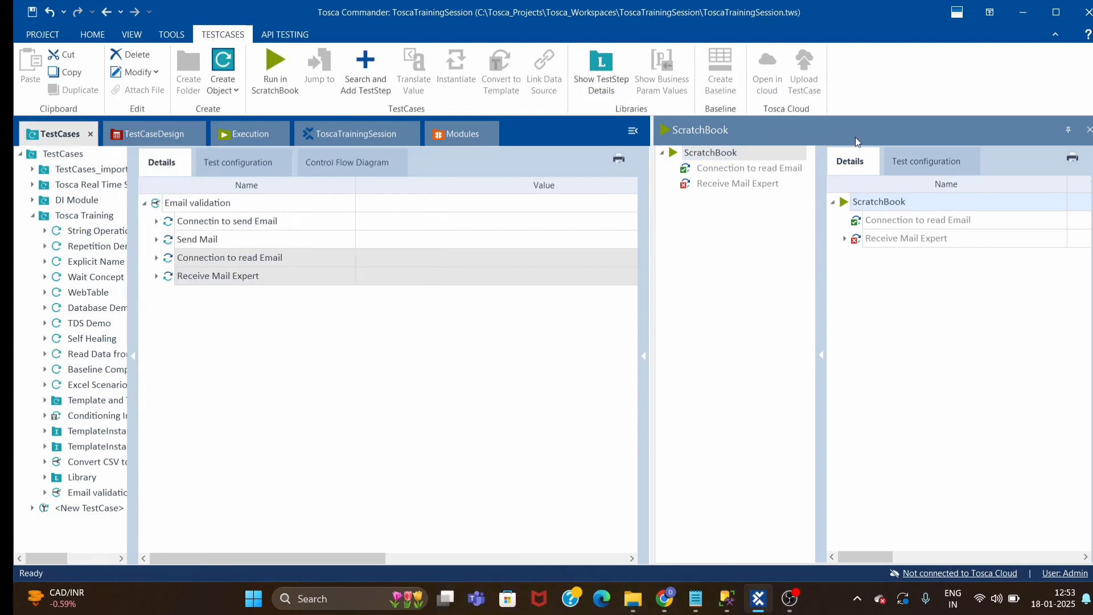
Dock the ScratchBook results as a tabbed document and inspect the full Loginfo of Result Count under Receive Mail Expert.
{"action": "right_click", "coordinate": [816, 131]}
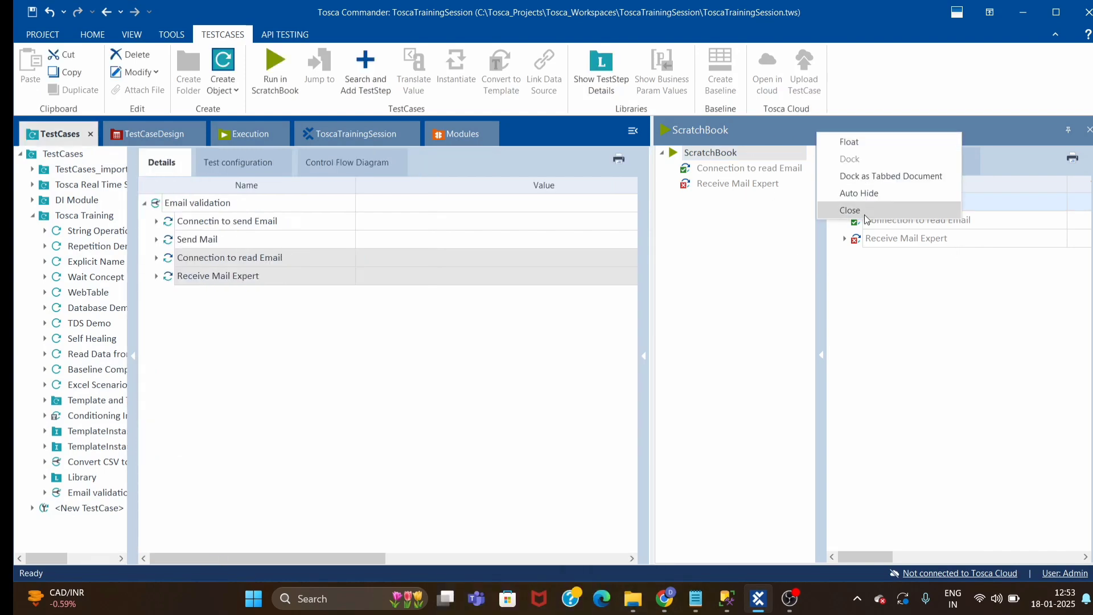
{"action": "left_click", "coordinate": [854, 175]}
{"action": "left_click", "coordinate": [432, 239]}
{"action": "left_click", "coordinate": [444, 258]}
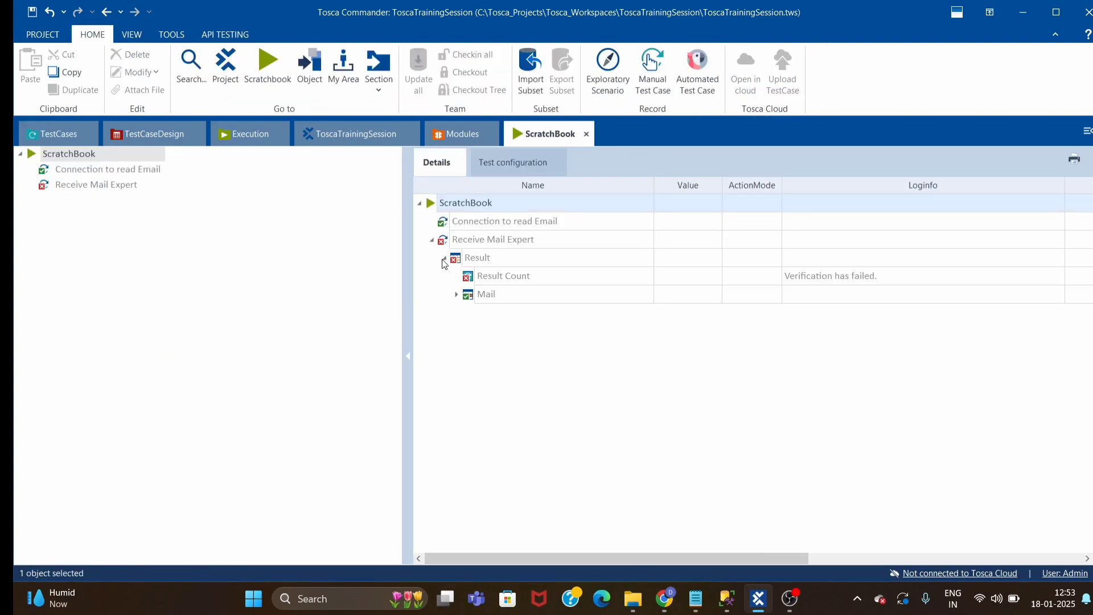
{"action": "left_click", "coordinate": [922, 277]}
{"action": "left_click", "coordinate": [1058, 276]}
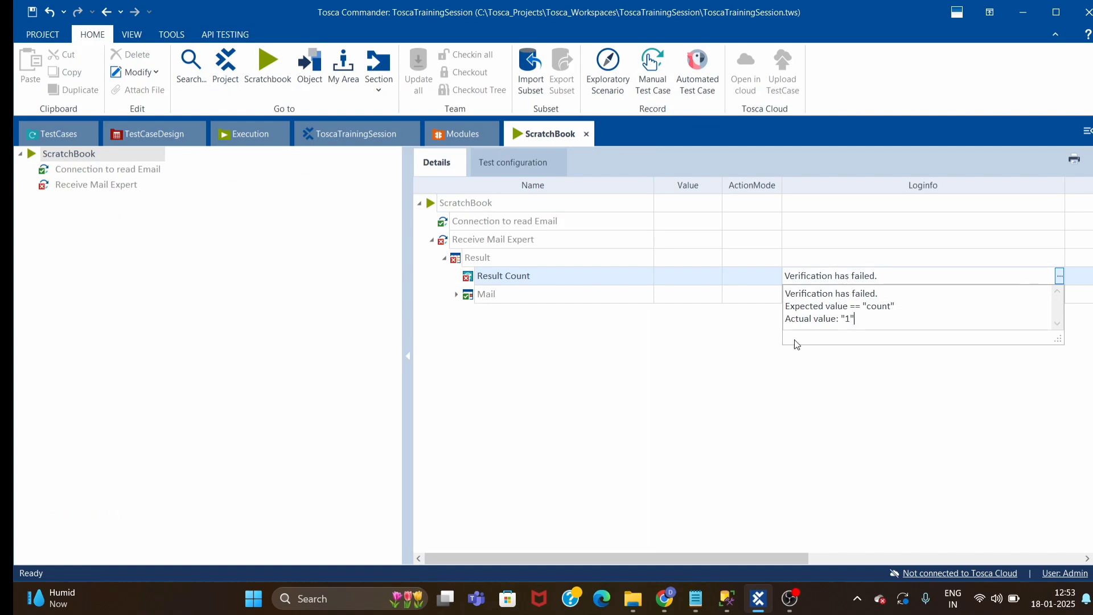
Set the ActionMode of Result Count under Receive Mail Expert's Result to Buffer in the Email validation test case.
{"action": "left_click", "coordinate": [57, 134]}
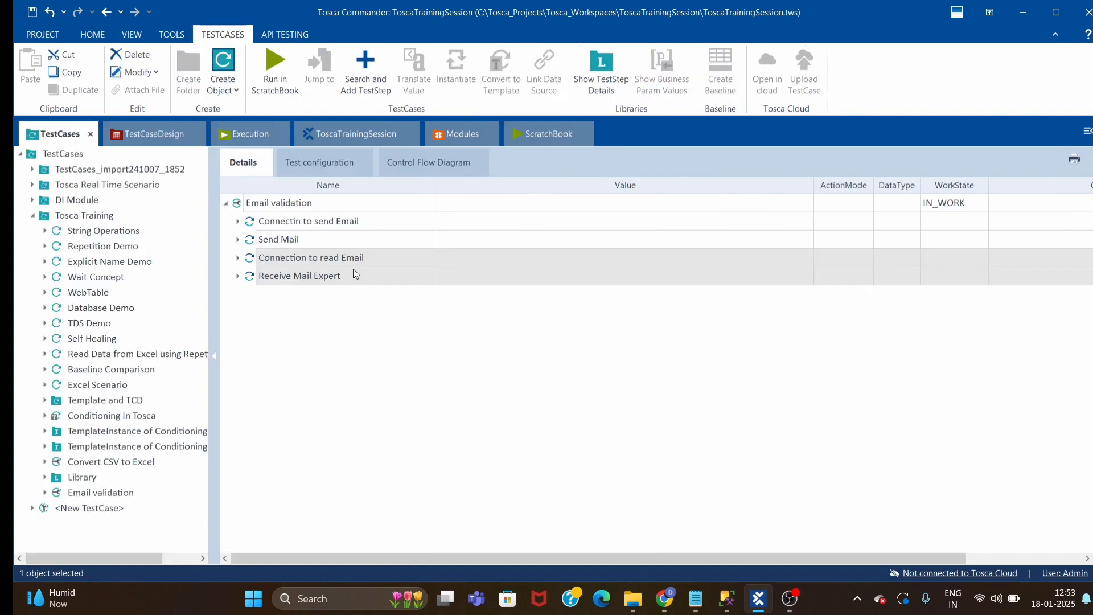
{"action": "left_click", "coordinate": [238, 277]}
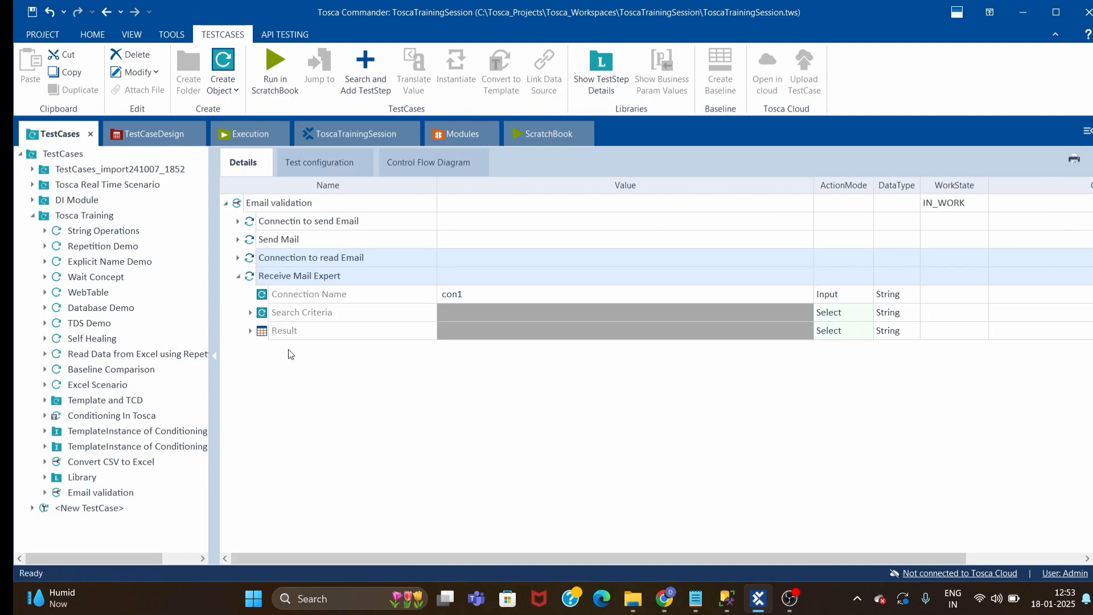
{"action": "left_click", "coordinate": [251, 331]}
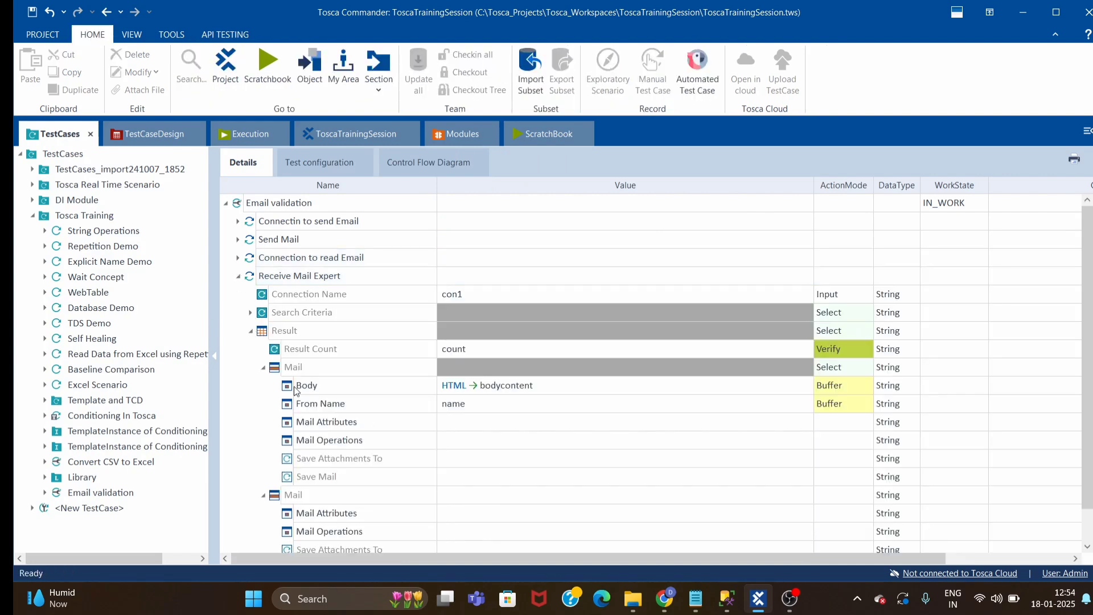
{"action": "left_click", "coordinate": [839, 351]}
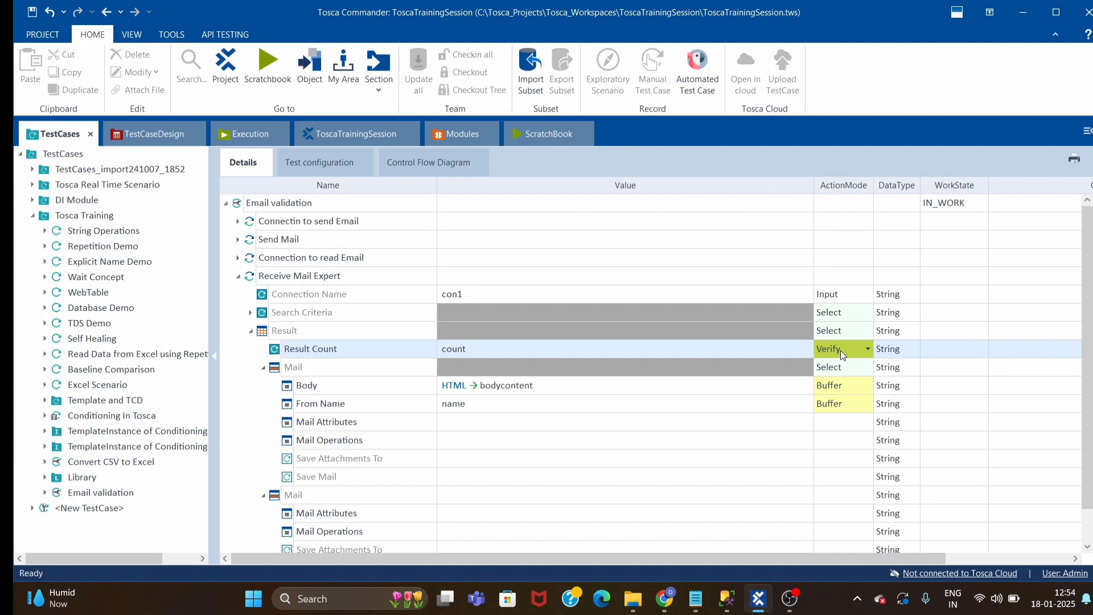
{"action": "scroll", "coordinate": [838, 354], "scroll_direction": "up", "scroll_amount": 2}
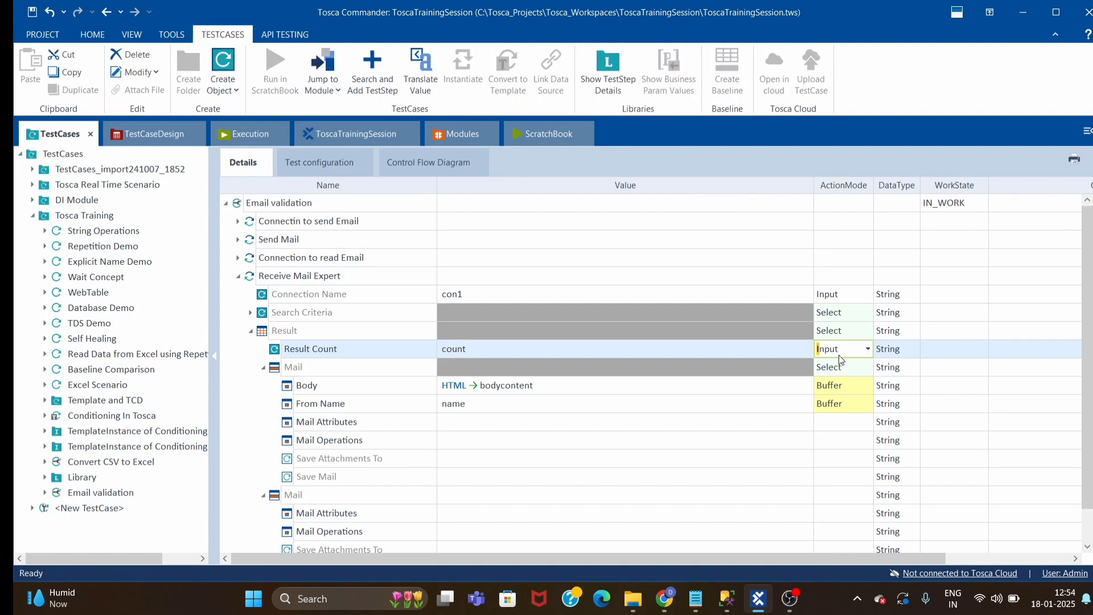
{"action": "left_click", "coordinate": [721, 453]}
{"action": "left_click", "coordinate": [863, 353]}
{"action": "scroll", "coordinate": [862, 353], "scroll_direction": "down", "scroll_amount": 3}
{"action": "left_click", "coordinate": [626, 459]}
{"action": "left_click", "coordinate": [726, 502]}
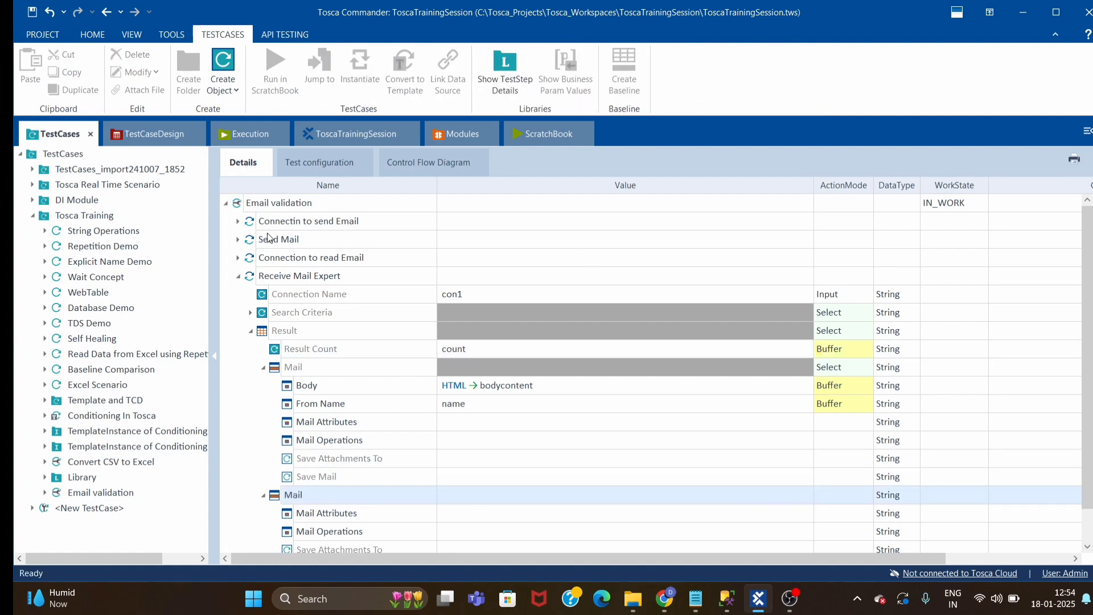
Rerun Connection to read Email and Receive Mail Expert together in ScratchBook.
{"action": "left_click", "coordinate": [238, 276]}
{"action": "left_click", "coordinate": [322, 259]}
{"action": "left_click", "coordinate": [324, 276], "text": "ctrl"}
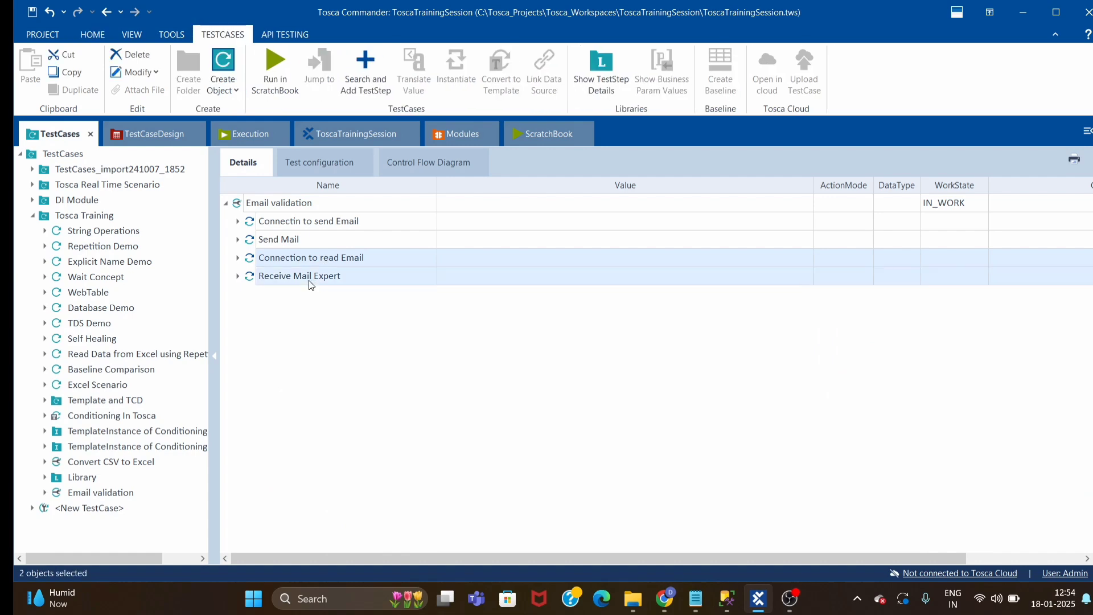
{"action": "right_click", "coordinate": [323, 278]}
{"action": "left_click", "coordinate": [322, 381]}
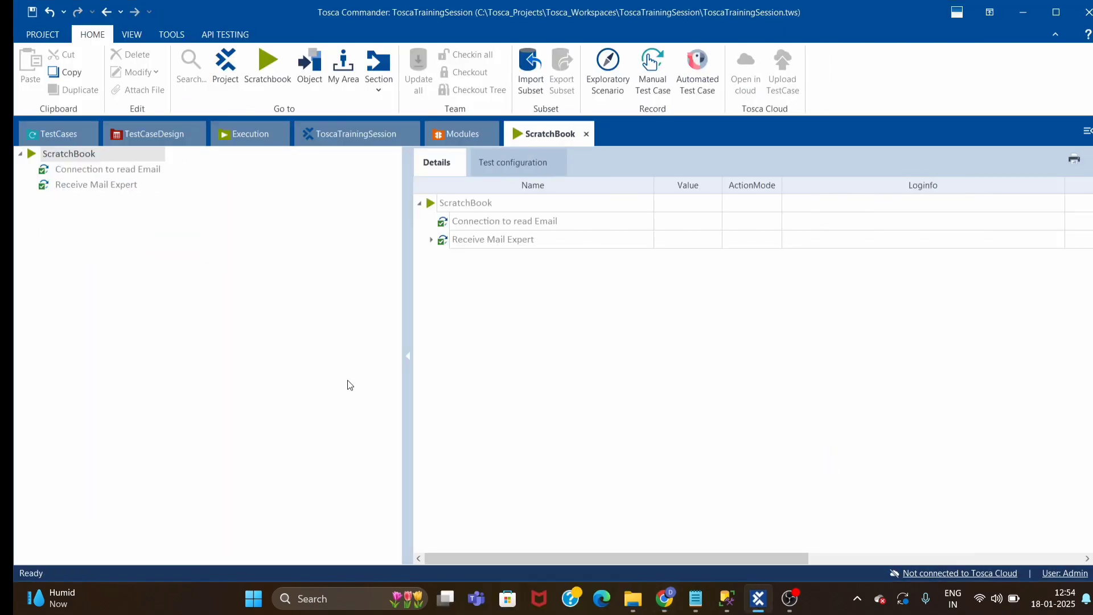
Expand Receive Mail Expert's Result in the ScratchBook log and check the Loginfo of Result Count.
{"action": "left_click", "coordinate": [504, 225]}
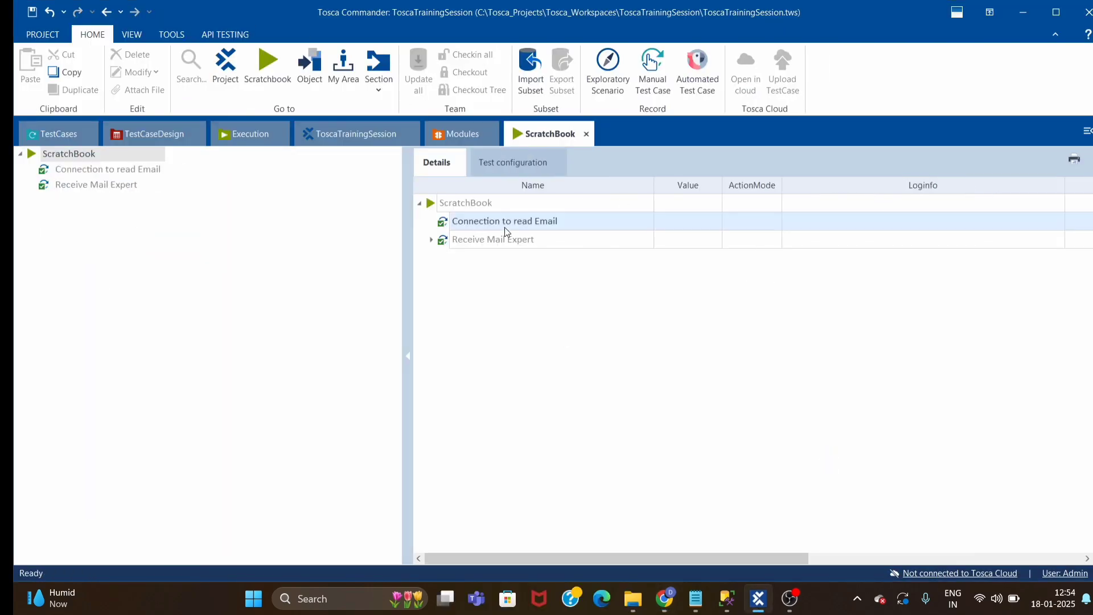
{"action": "left_click", "coordinate": [431, 240]}
{"action": "left_click", "coordinate": [445, 258]}
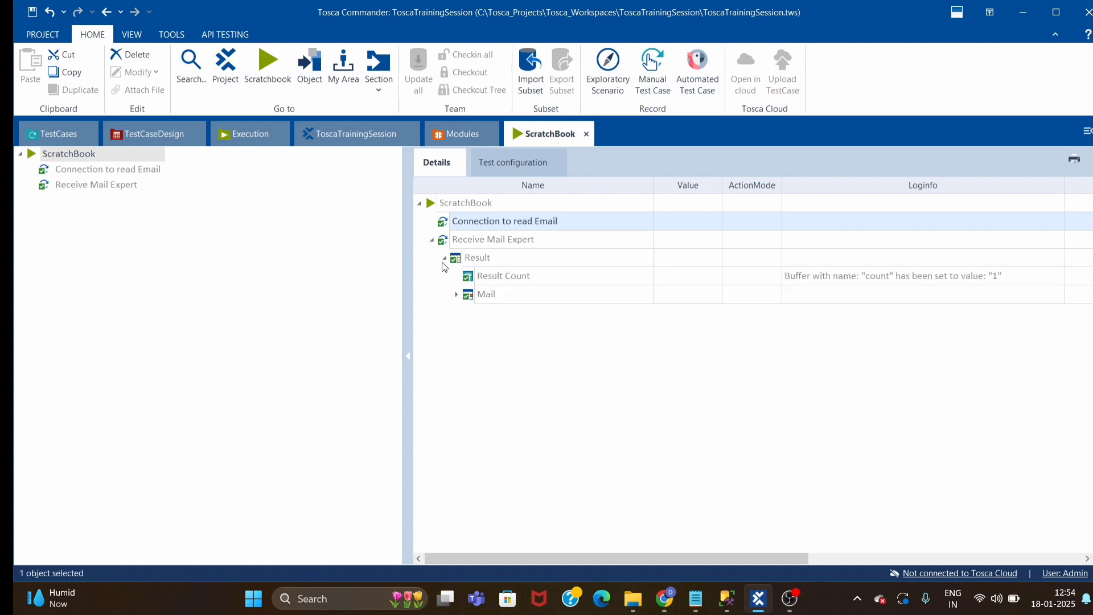
{"action": "left_click", "coordinate": [1036, 281]}
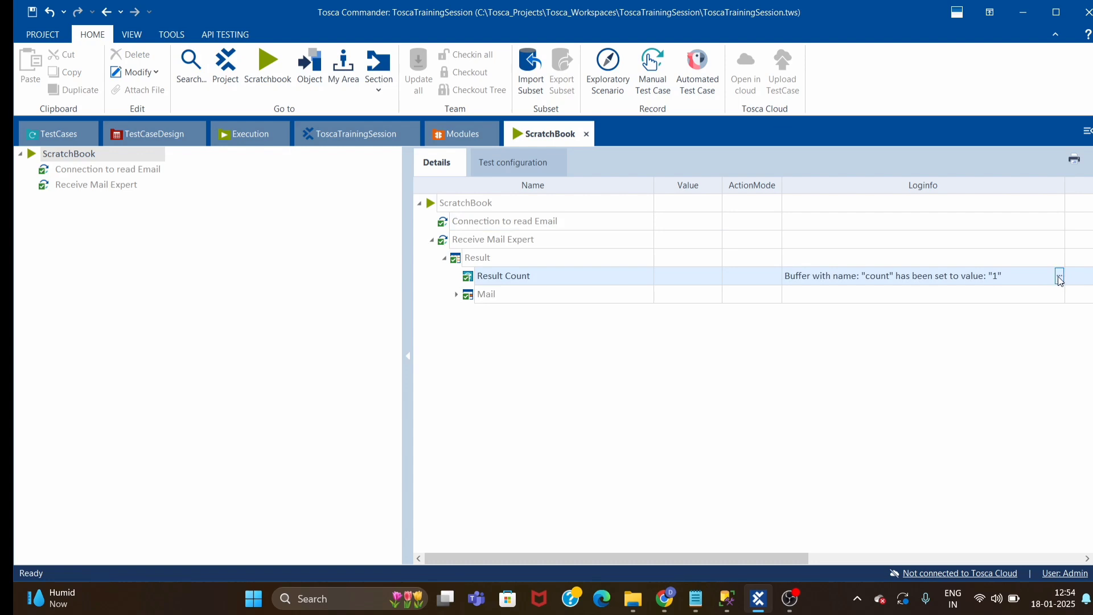
Expand the Mail result and read the complete Loginfo of its Body and From Name buffers.
{"action": "left_click", "coordinate": [457, 294]}
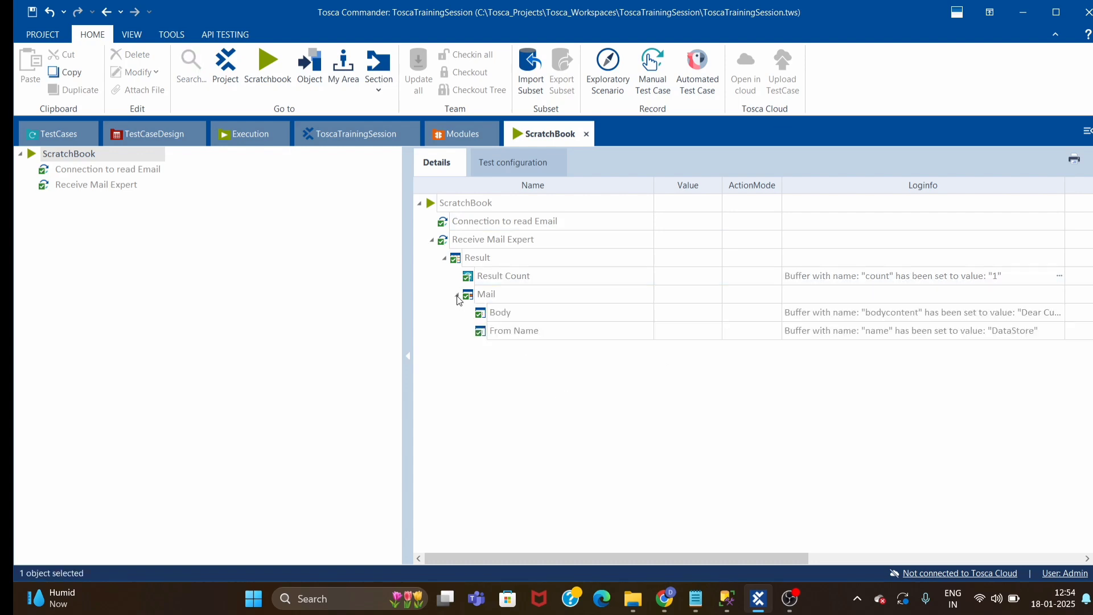
{"action": "left_click", "coordinate": [1023, 320]}
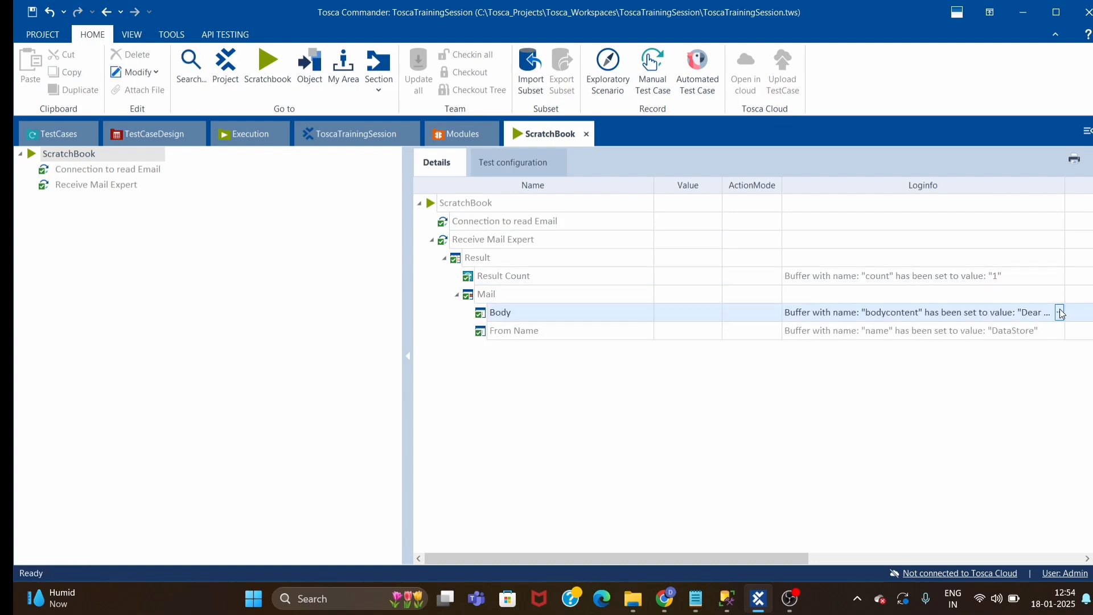
{"action": "left_click", "coordinate": [1060, 313]}
{"action": "left_click_drag", "start_coordinate": [1057, 378], "coordinate": [1089, 535]}
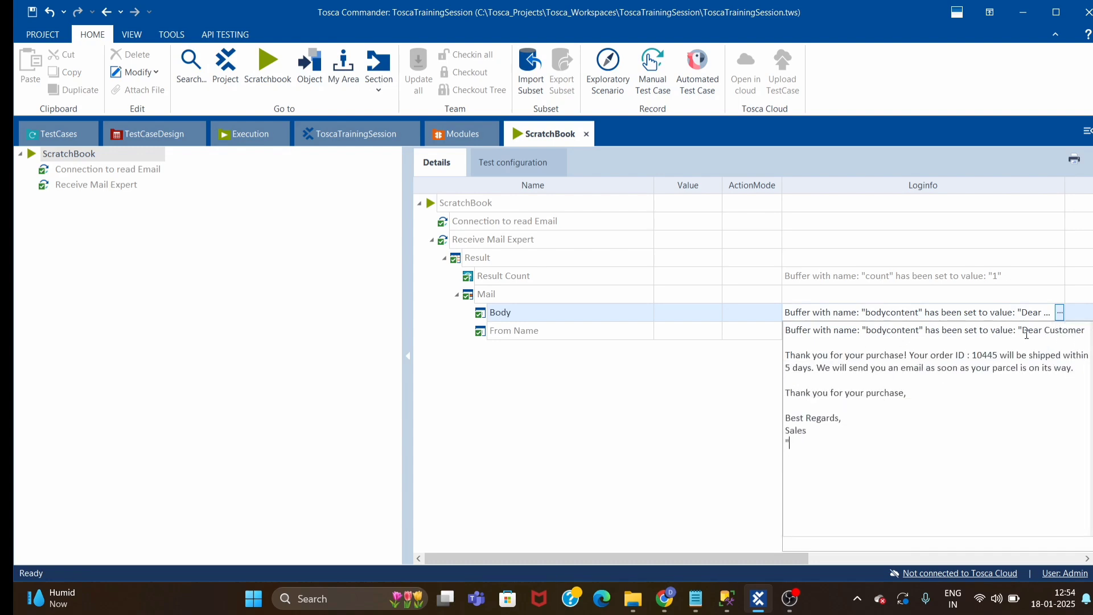
{"action": "left_click_drag", "start_coordinate": [1027, 329], "coordinate": [1057, 440]}
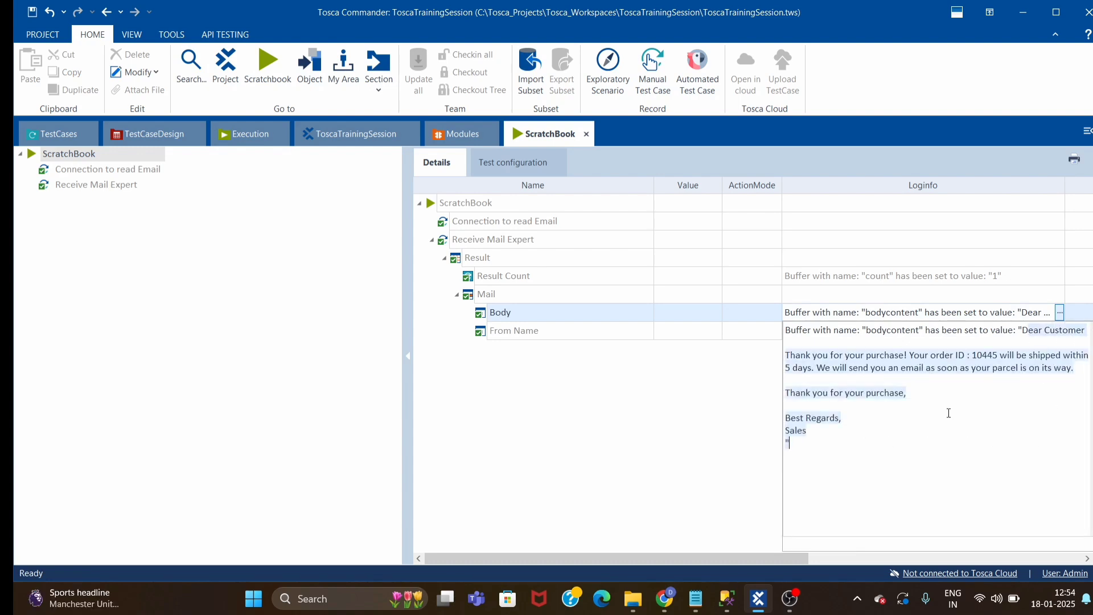
{"action": "left_click", "coordinate": [519, 418]}
{"action": "left_click", "coordinate": [948, 334]}
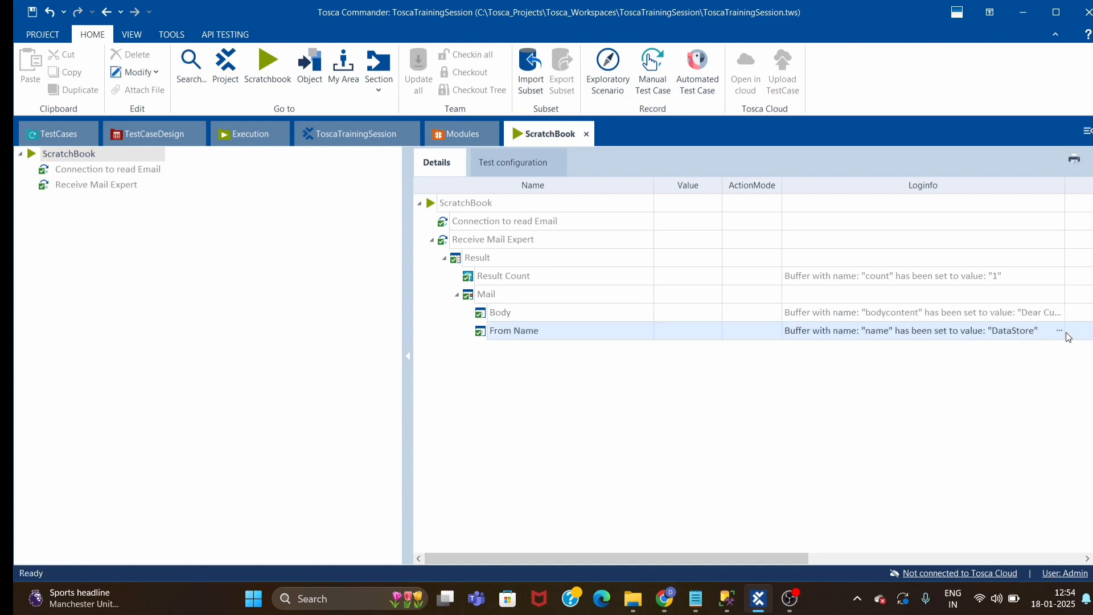
Review the sender name, body text and order ID wording in the Send Mail step of the Email validation test case.
{"action": "left_click", "coordinate": [56, 133]}
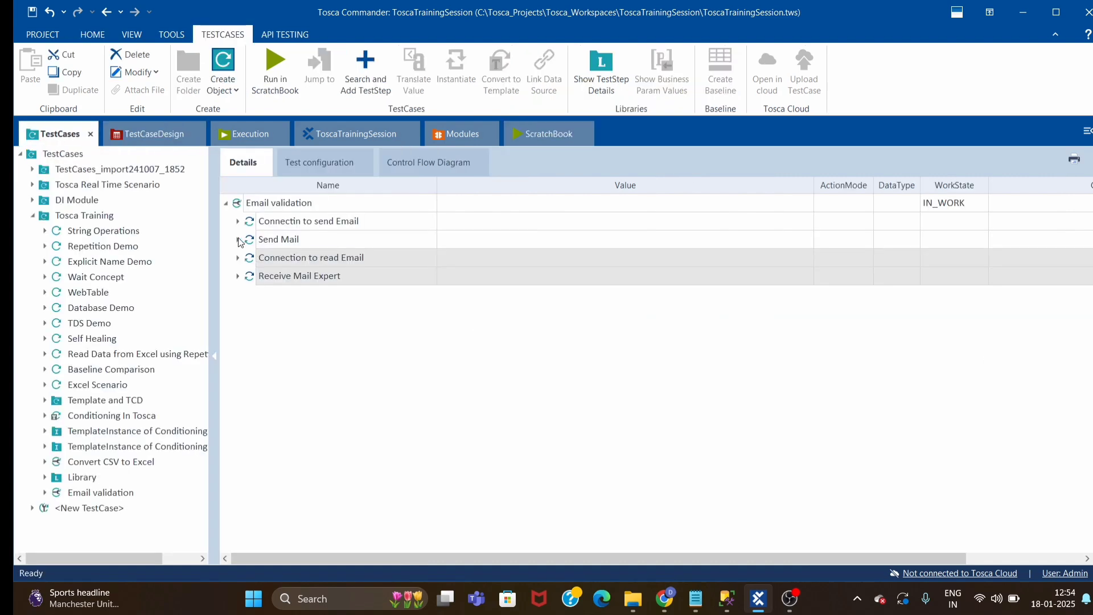
{"action": "left_click", "coordinate": [563, 316]}
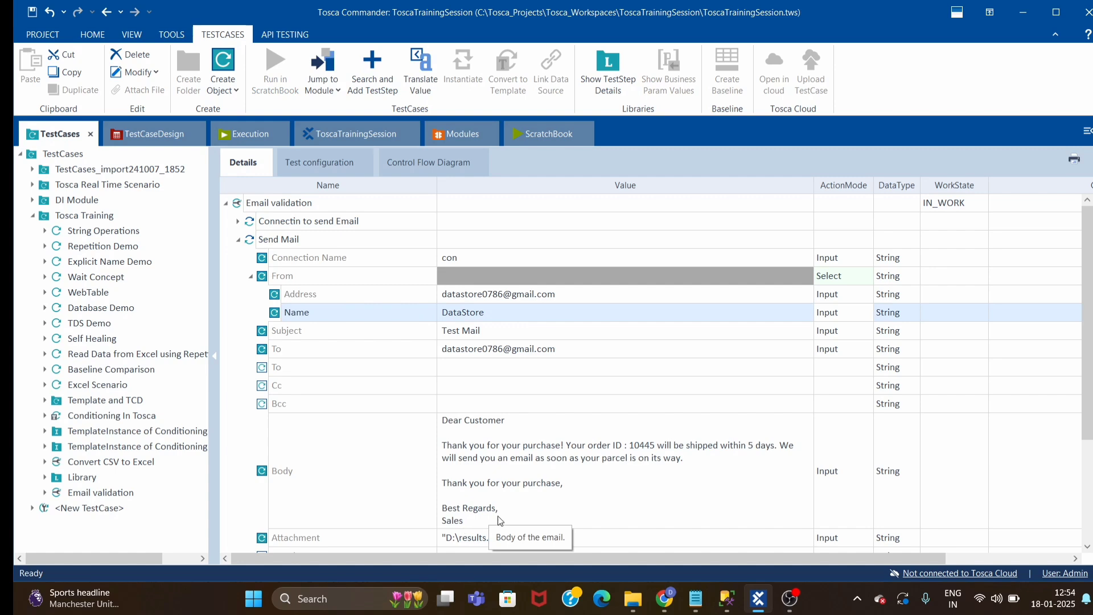
{"action": "left_click", "coordinate": [473, 520]}
{"action": "left_click", "coordinate": [474, 519]}
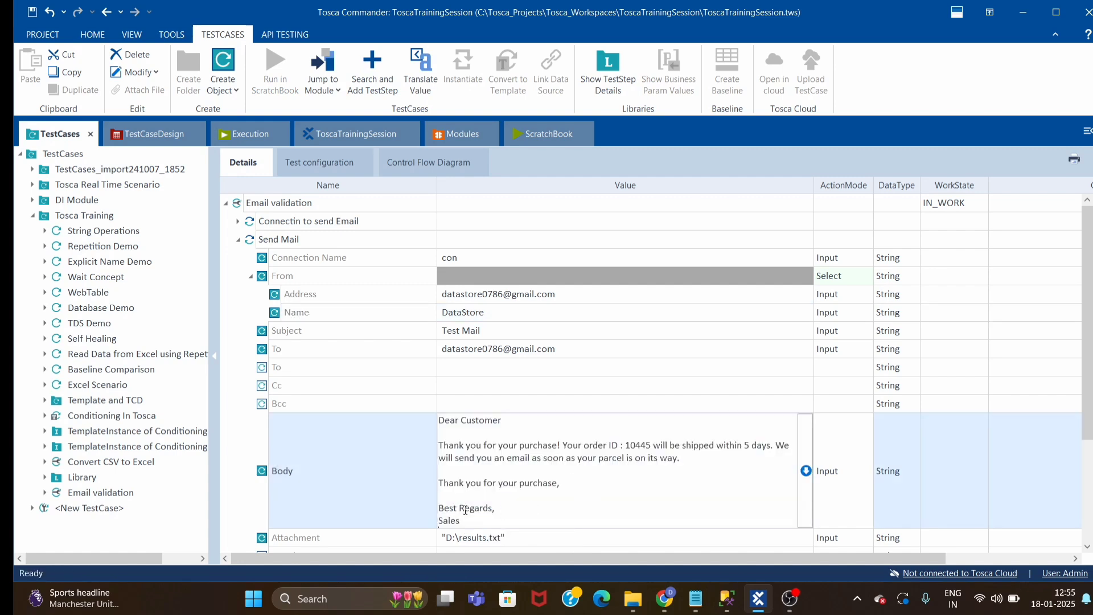
{"action": "left_click_drag", "start_coordinate": [479, 495], "coordinate": [439, 415]}
{"action": "left_click", "coordinate": [703, 492]}
{"action": "left_click_drag", "start_coordinate": [586, 446], "coordinate": [644, 443]}
{"action": "left_click", "coordinate": [409, 317]}
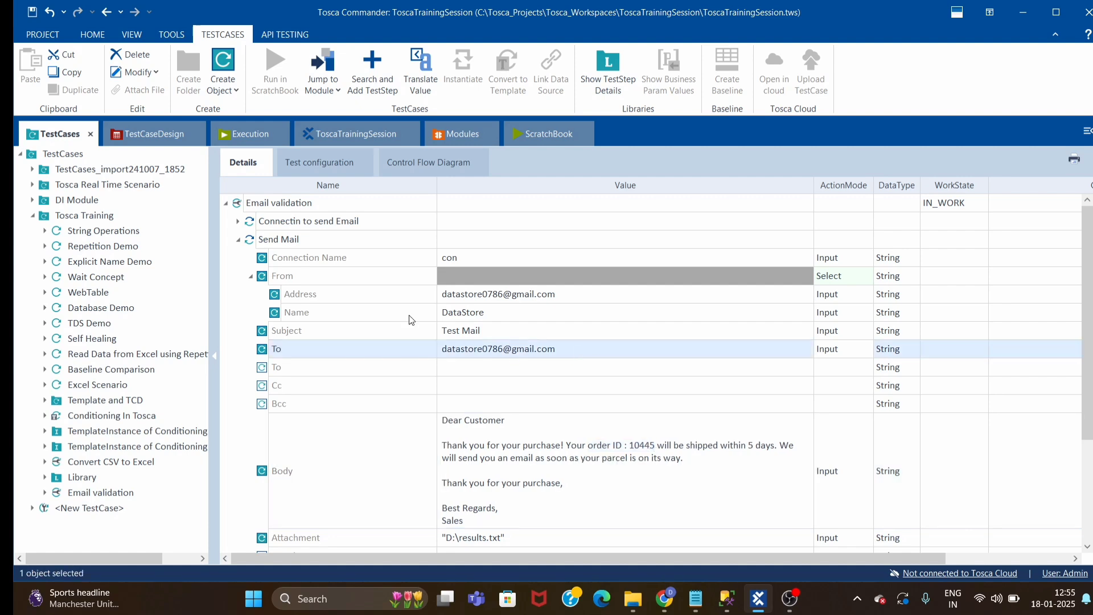
{"action": "left_click", "coordinate": [238, 240]}
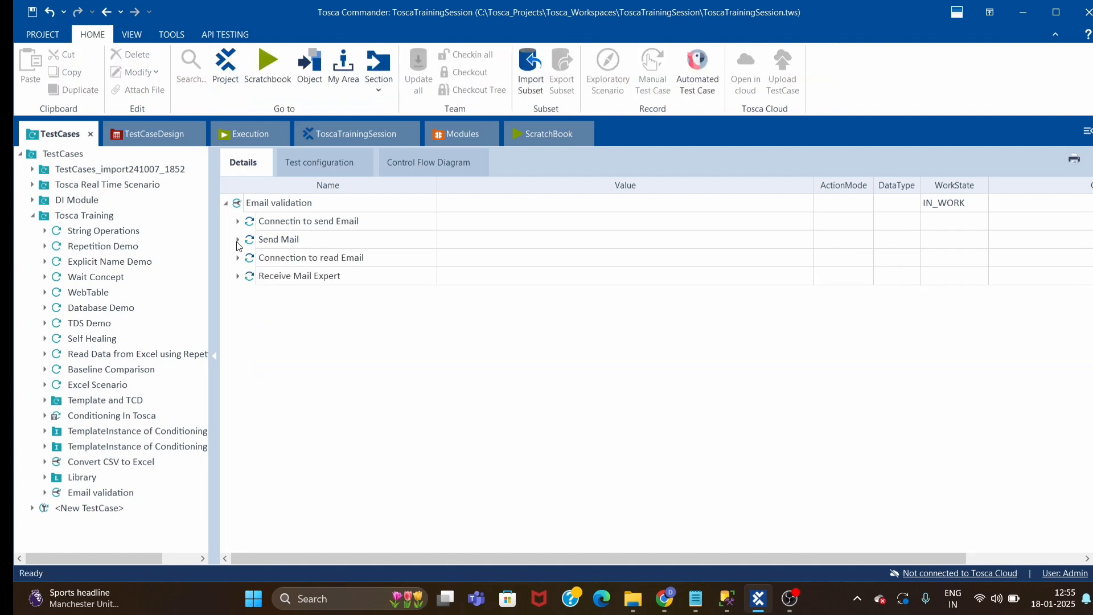
Add the TBox Set Buffer module from Buffer Operations to the end of the Email validation test case and expand it.
{"action": "left_click", "coordinate": [237, 276]}
{"action": "scroll", "coordinate": [494, 416], "scroll_direction": "down", "scroll_amount": 1}
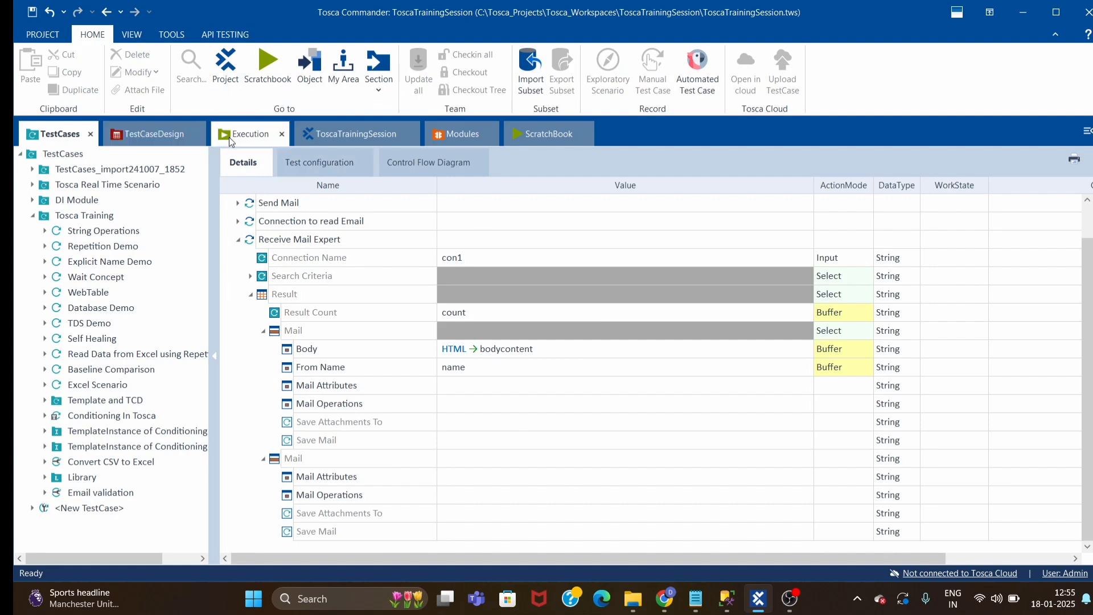
{"action": "left_click", "coordinate": [440, 136]}
{"action": "left_click", "coordinate": [50, 199]}
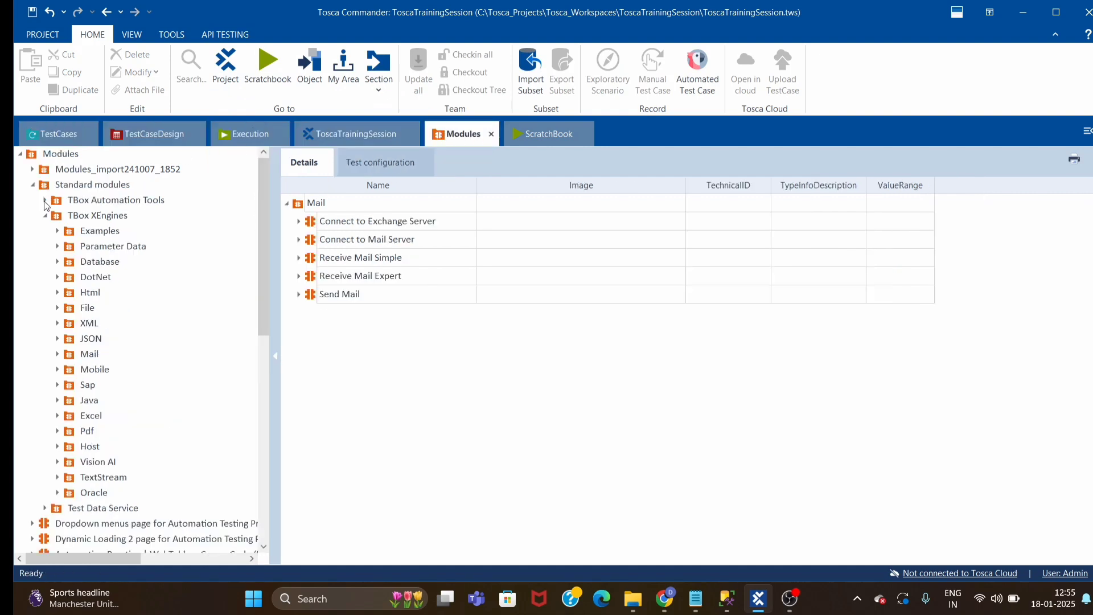
{"action": "left_click", "coordinate": [57, 231]}
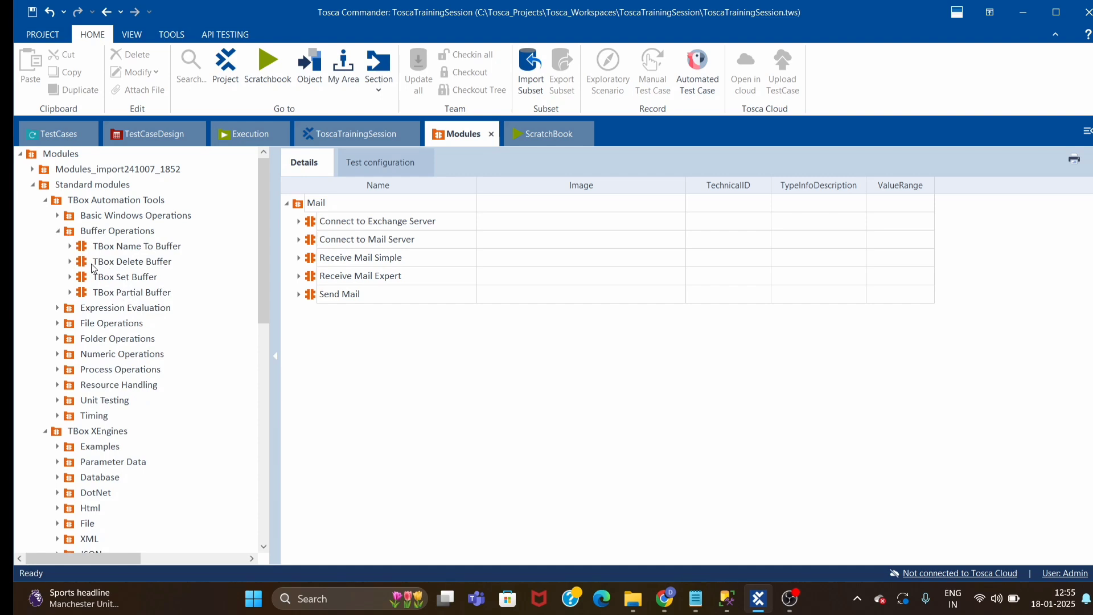
{"action": "left_click_drag", "start_coordinate": [80, 279], "coordinate": [271, 202]}
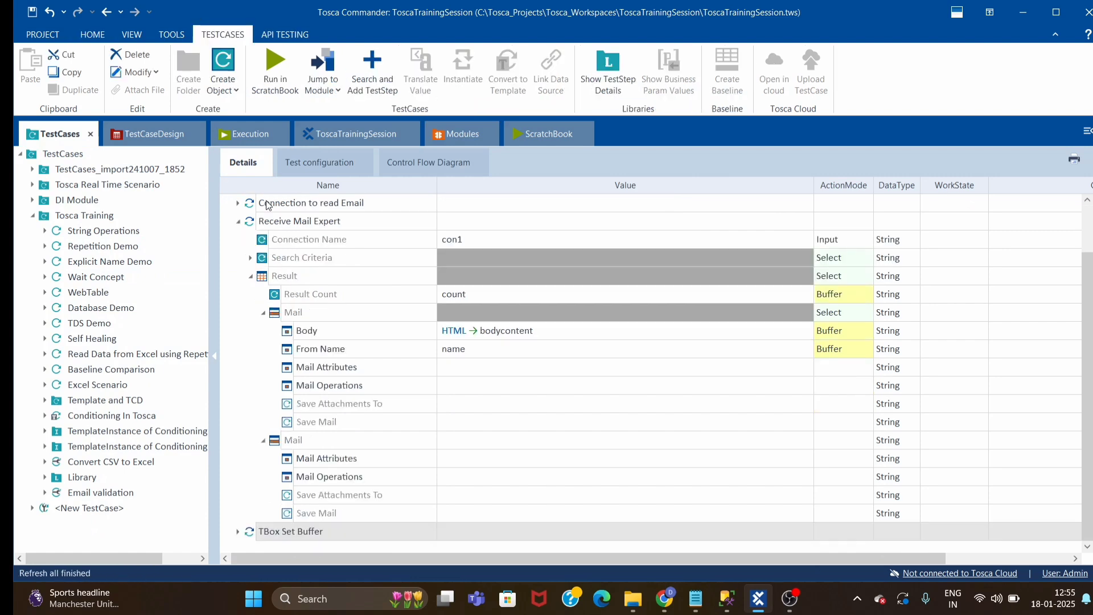
{"action": "left_click", "coordinate": [237, 531]}
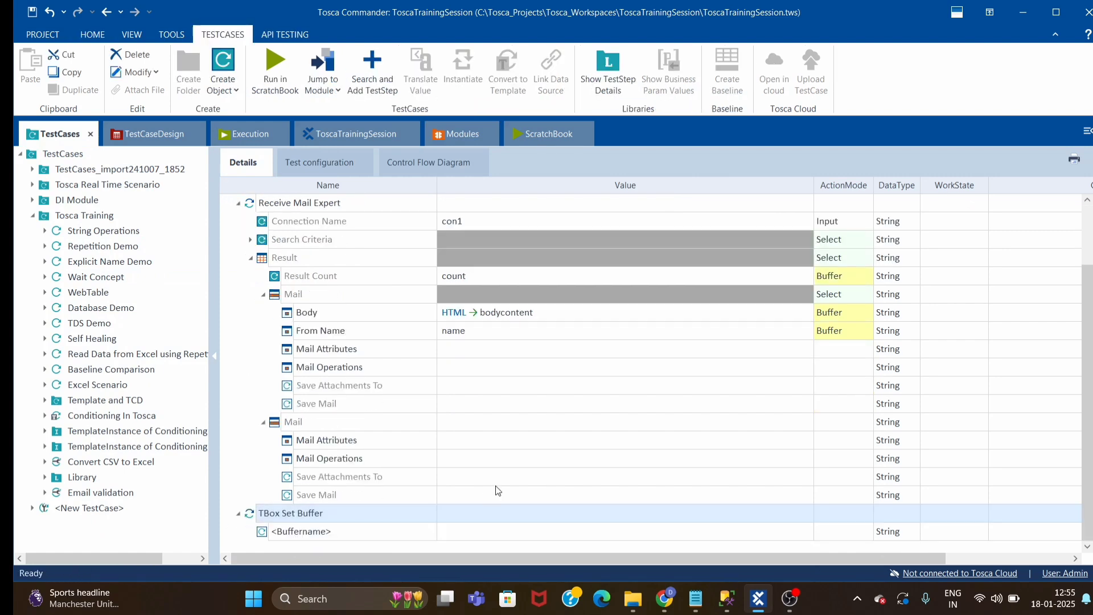
Copy the buffer name bodycontent from the mail Body value and enter it as the buffer name under TBox Set Buffer.
{"action": "left_click", "coordinate": [481, 311]}
{"action": "left_click_drag", "start_coordinate": [475, 311], "coordinate": [537, 313]}
{"action": "key", "text": "ctrl+c"}
{"action": "left_click", "coordinate": [369, 531]}
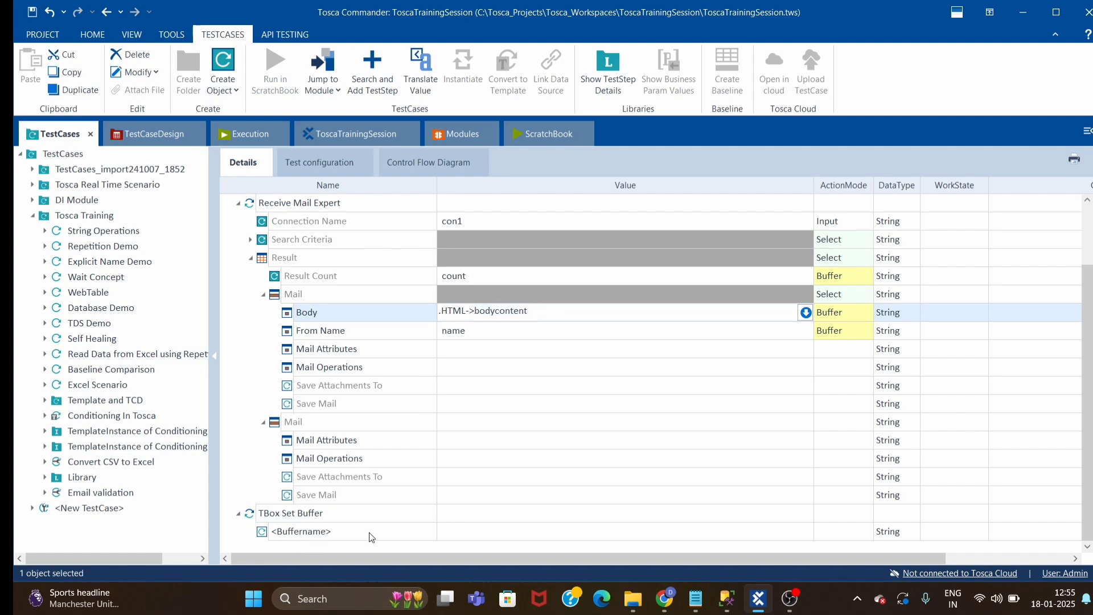
{"action": "left_click", "coordinate": [350, 523]}
{"action": "key", "text": "ctrl+v"}
Set bodycontent's value to *order ID : {XB[orderid]}*, reusing the order ID wording from the Notepad mail text, and its ActionMode to Verify.
{"action": "left_click", "coordinate": [501, 534]}
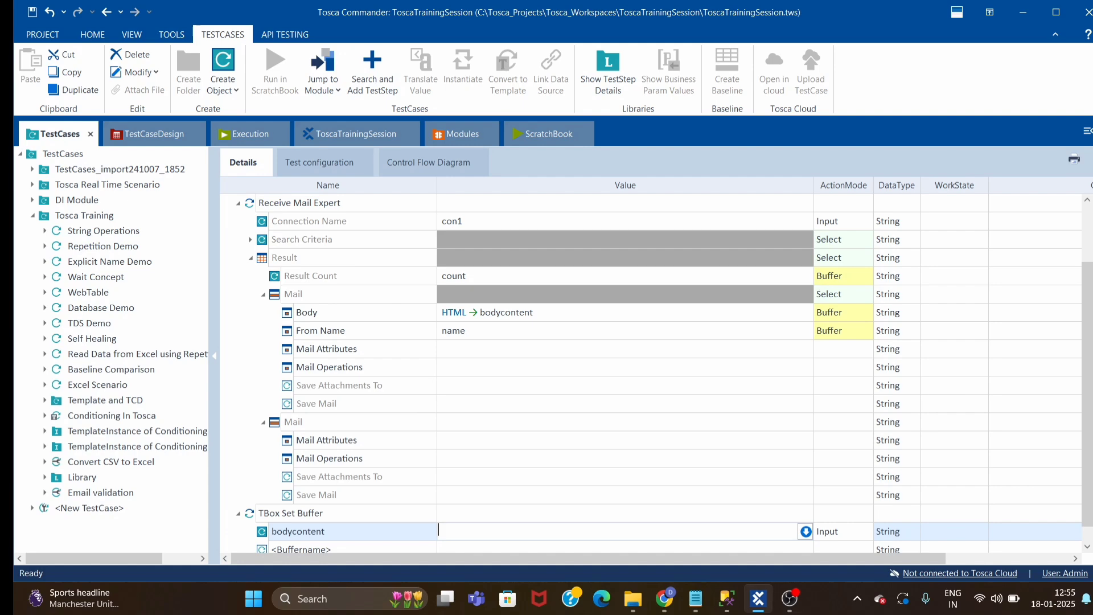
{"action": "left_click", "coordinate": [696, 598]}
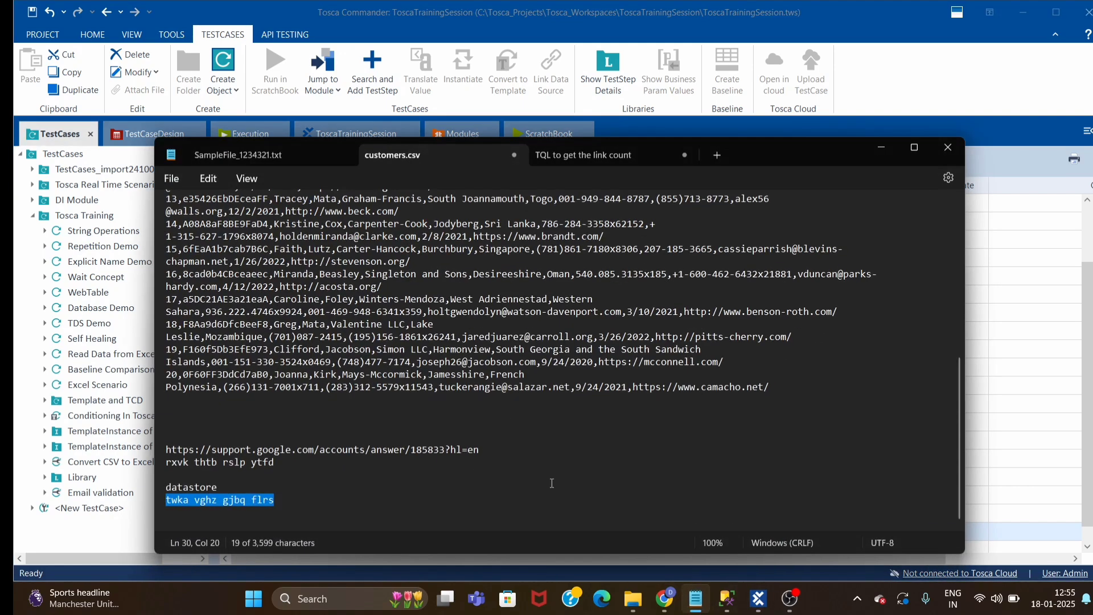
{"action": "left_click", "coordinate": [576, 152]}
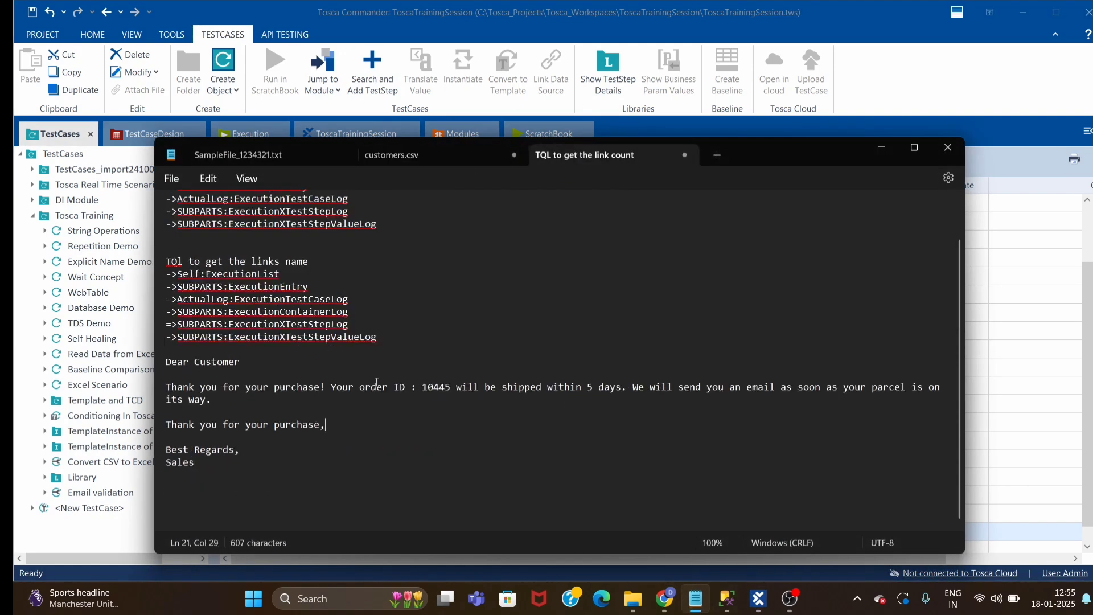
{"action": "left_click_drag", "start_coordinate": [360, 387], "coordinate": [451, 392]}
{"action": "key", "text": "alt+Tab"}
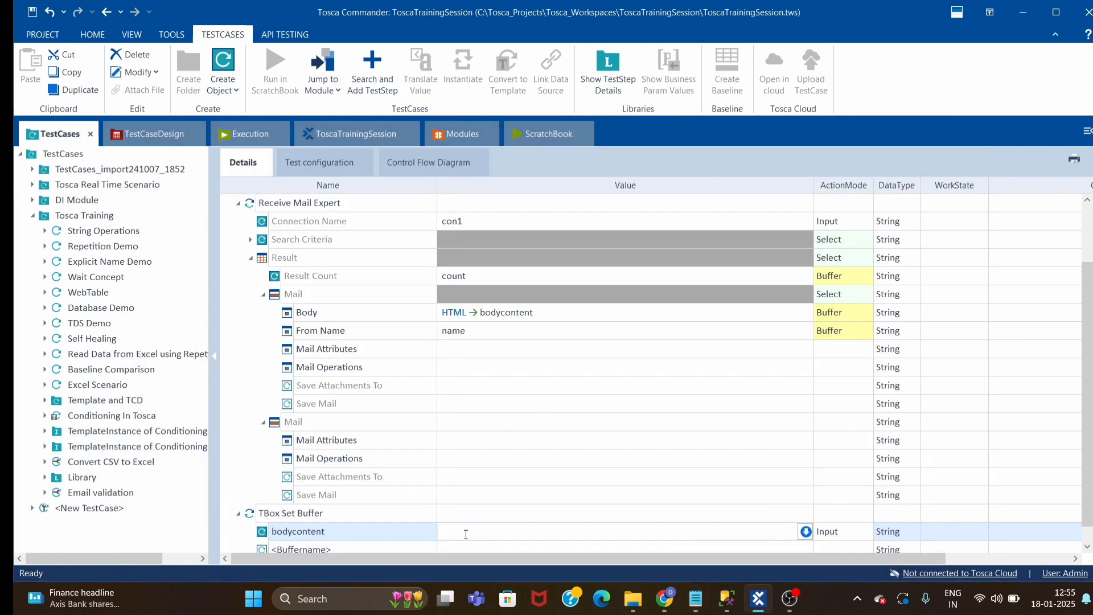
{"action": "key", "text": "ctrl+v"}
{"action": "type", "text": "{XB"}
{"action": "left_click", "coordinate": [838, 531]}
{"action": "key", "text": "v"}
{"action": "left_click", "coordinate": [651, 447]}
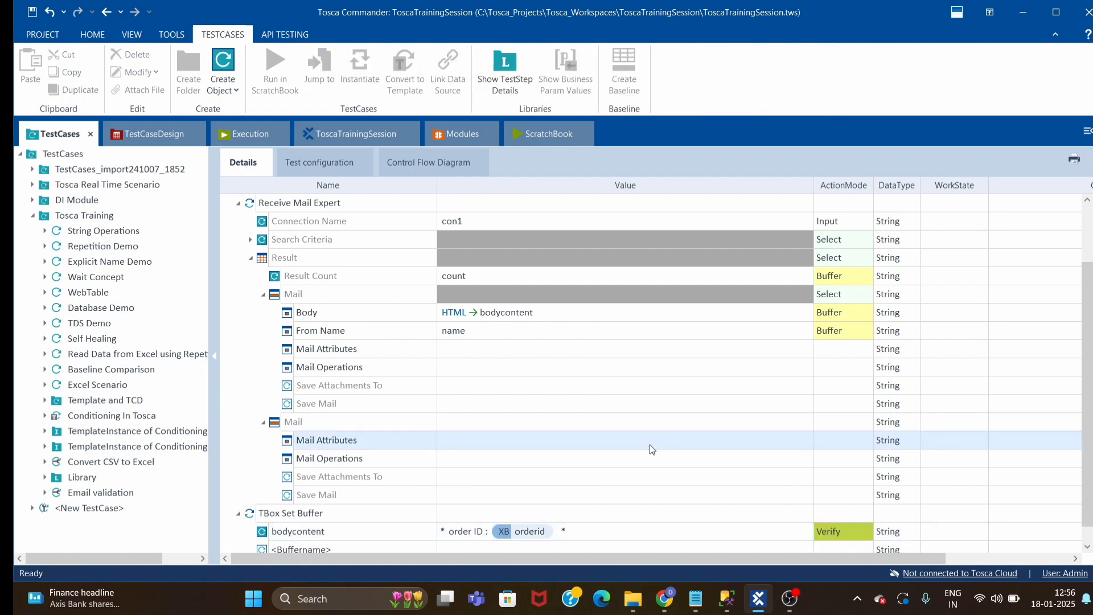
Run the TBox Set Buffer step in ScratchBook and look up the orderid buffer in the Buffer Viewer by searching for "order".
{"action": "right_click", "coordinate": [307, 521]}
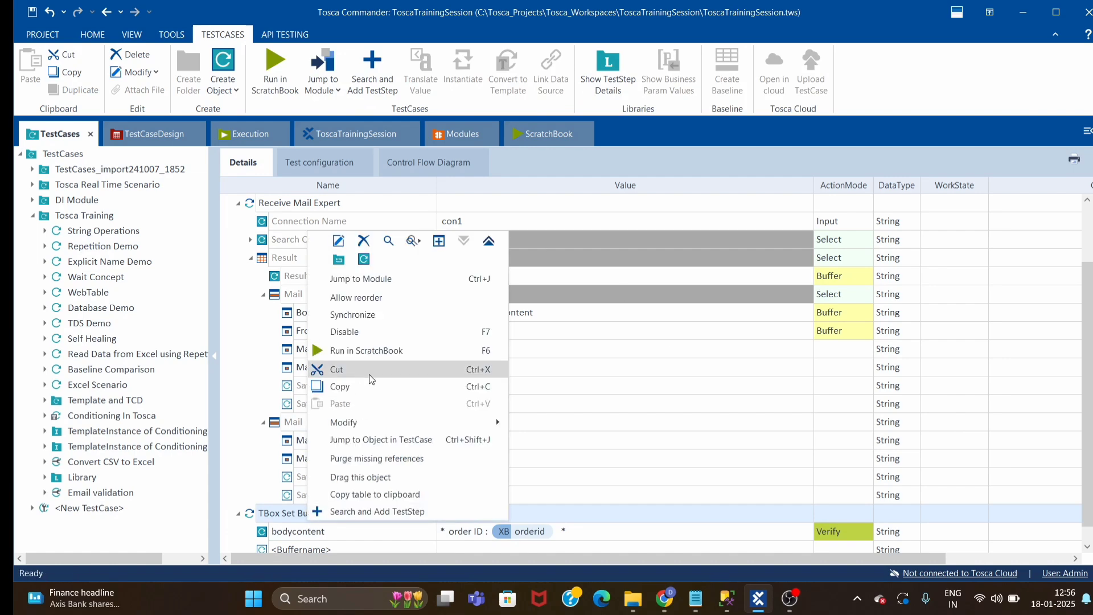
{"action": "left_click", "coordinate": [341, 351]}
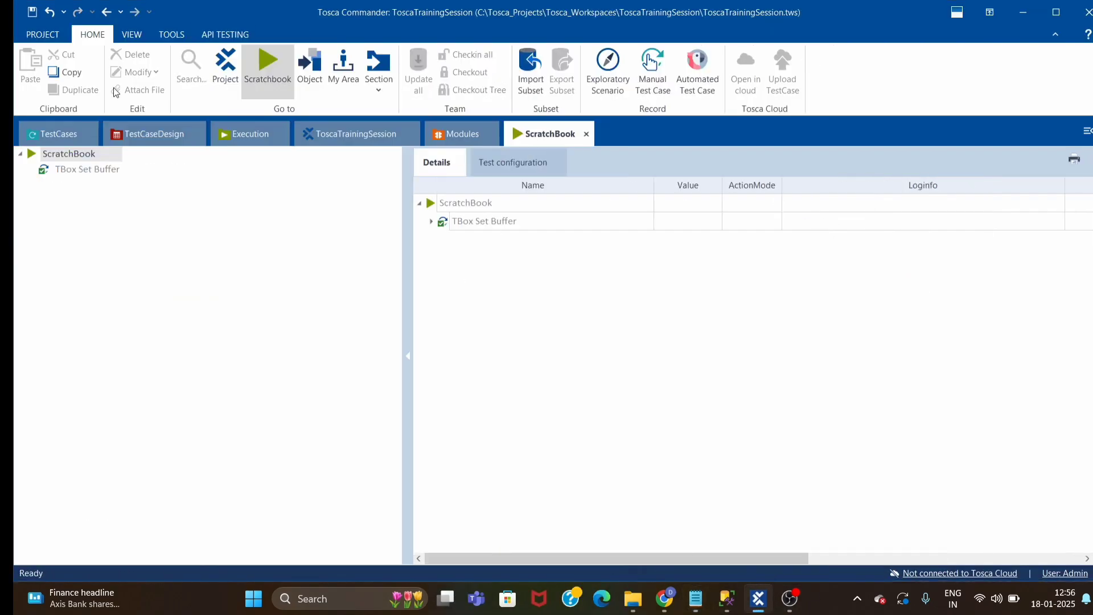
{"action": "left_click", "coordinate": [172, 34]}
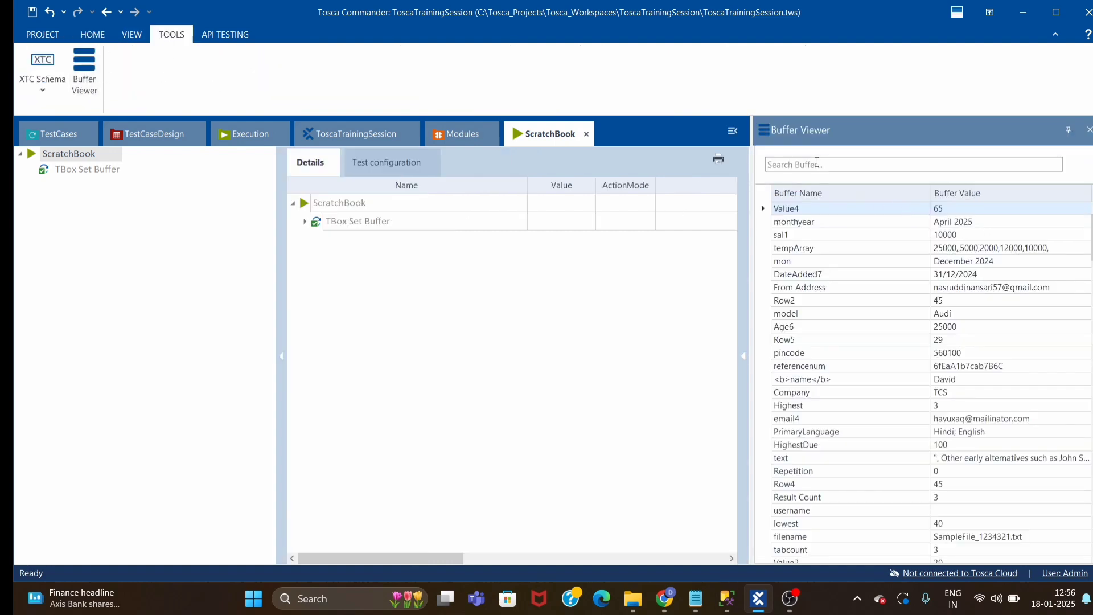
{"action": "type", "text": "order"}
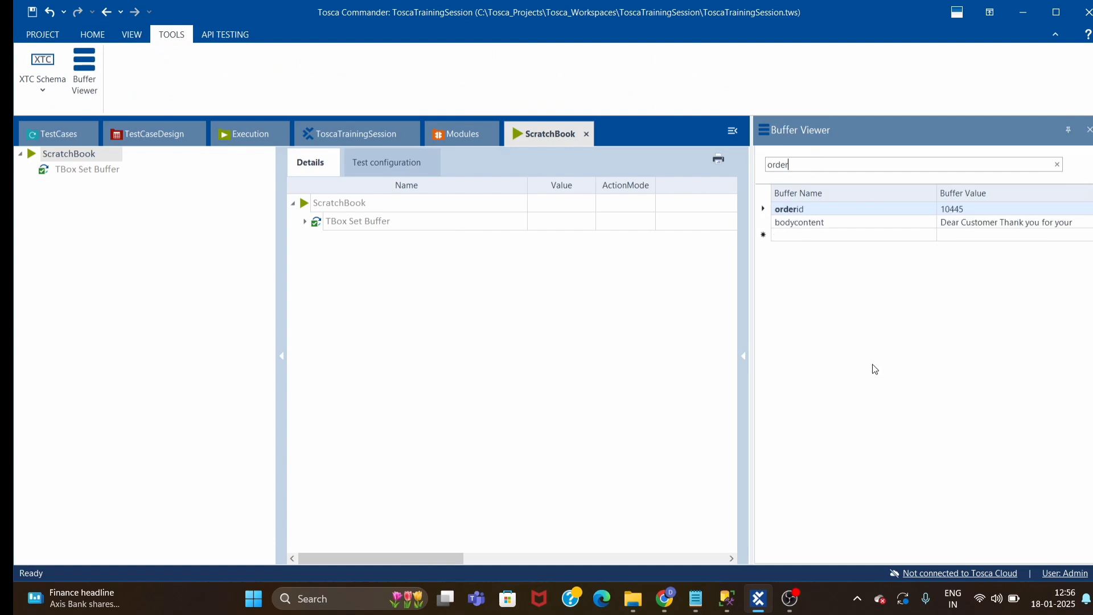
{"action": "left_click", "coordinate": [994, 210]}
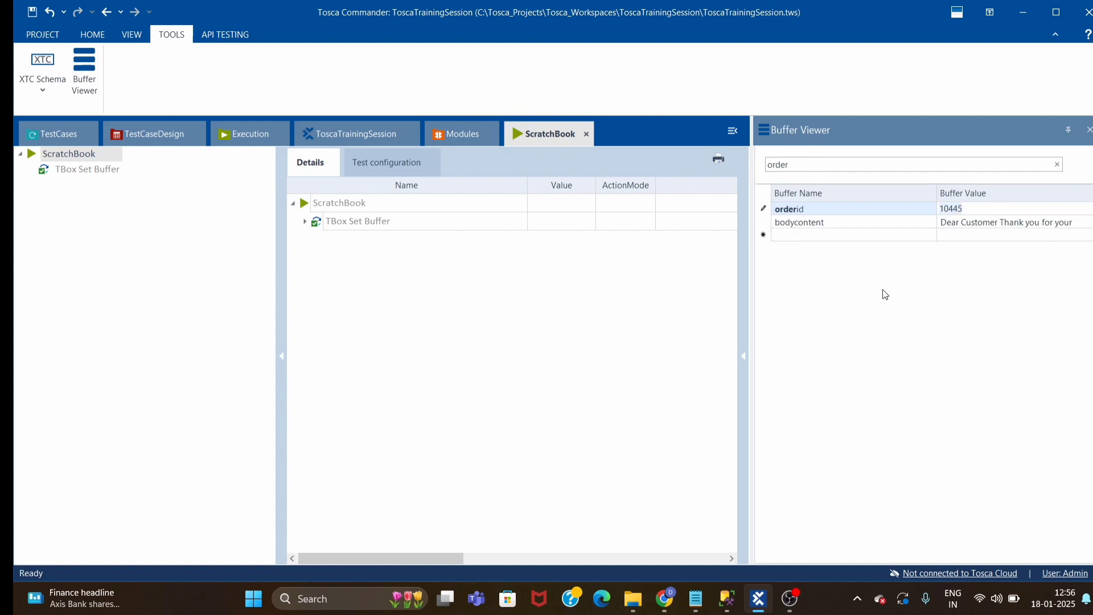
{"action": "double_click", "coordinate": [985, 206]}
Switch to Gmail in Chrome, compare the order ID in the Test Mail message with the buffer, and return to the inbox.
{"action": "left_click", "coordinate": [694, 604]}
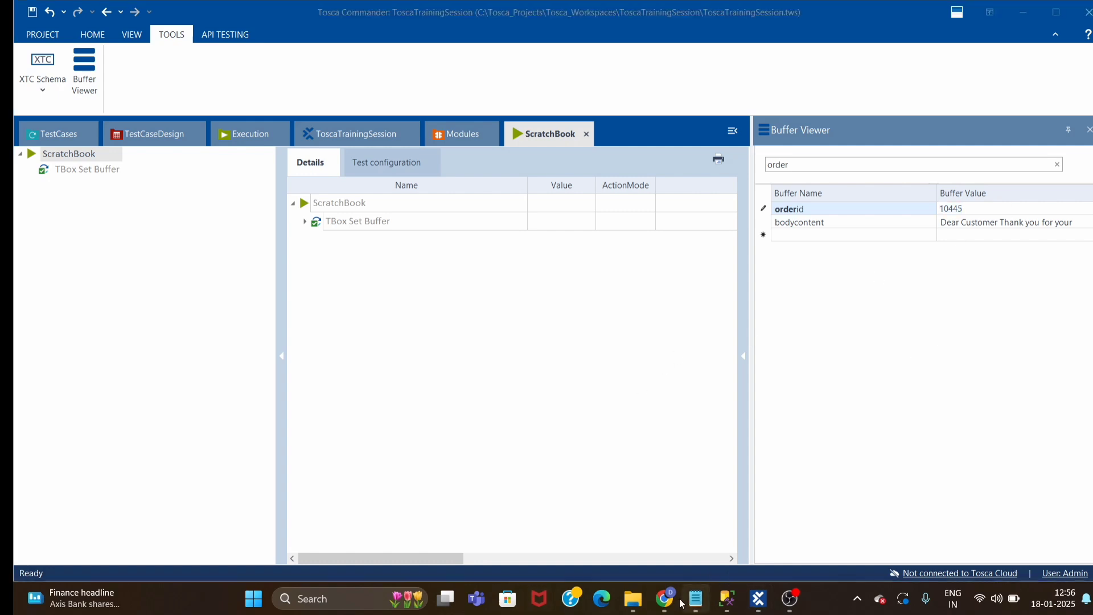
{"action": "left_click", "coordinate": [664, 600]}
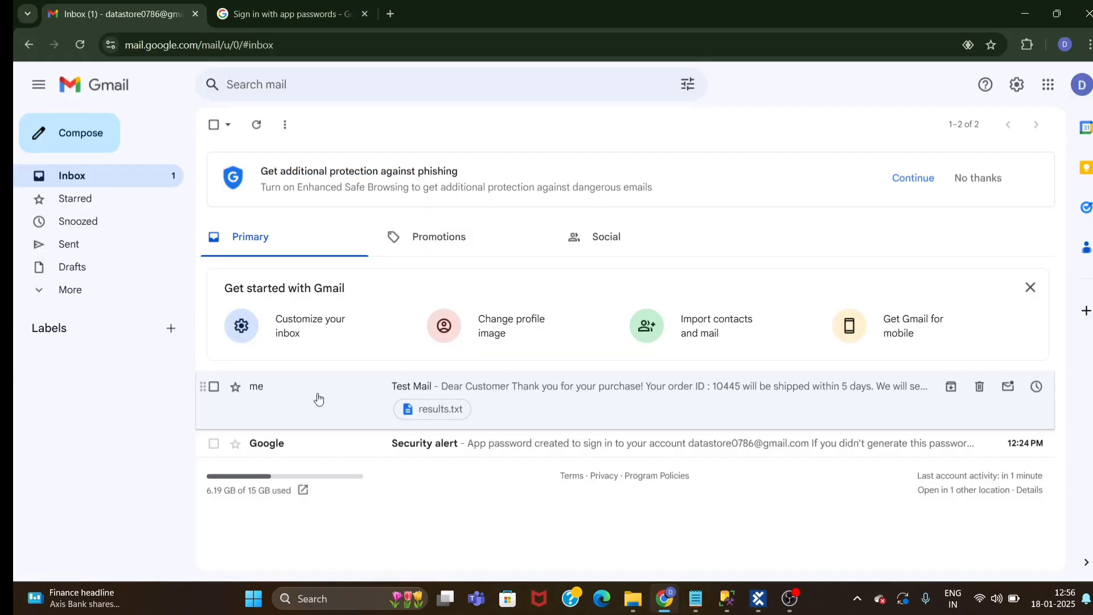
{"action": "left_click", "coordinate": [571, 398]}
{"action": "left_click_drag", "start_coordinate": [495, 228], "coordinate": [519, 228]}
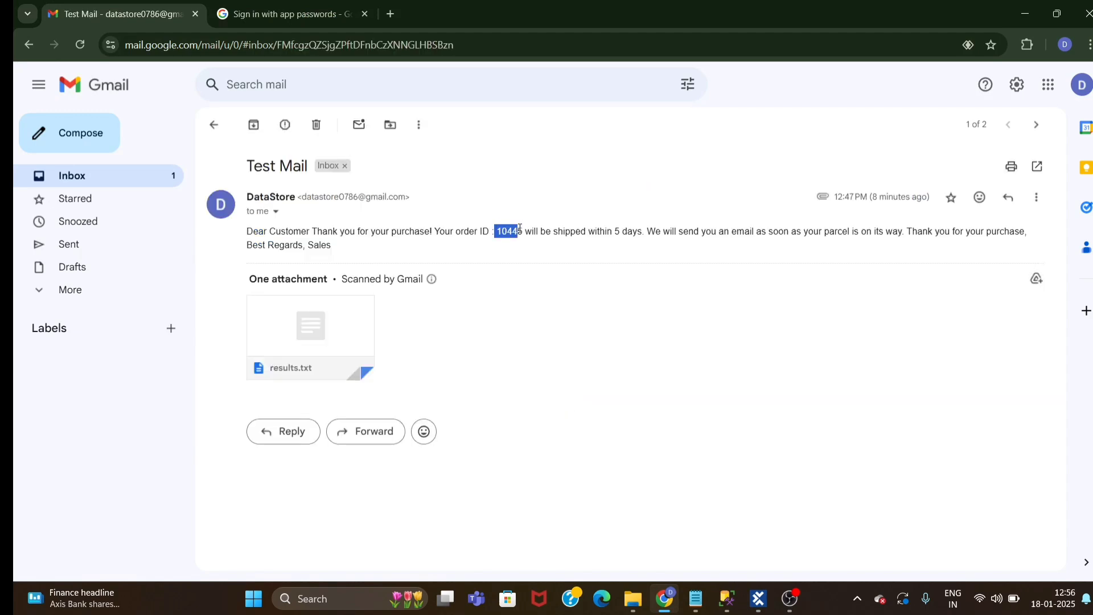
{"action": "left_click", "coordinate": [551, 432]}
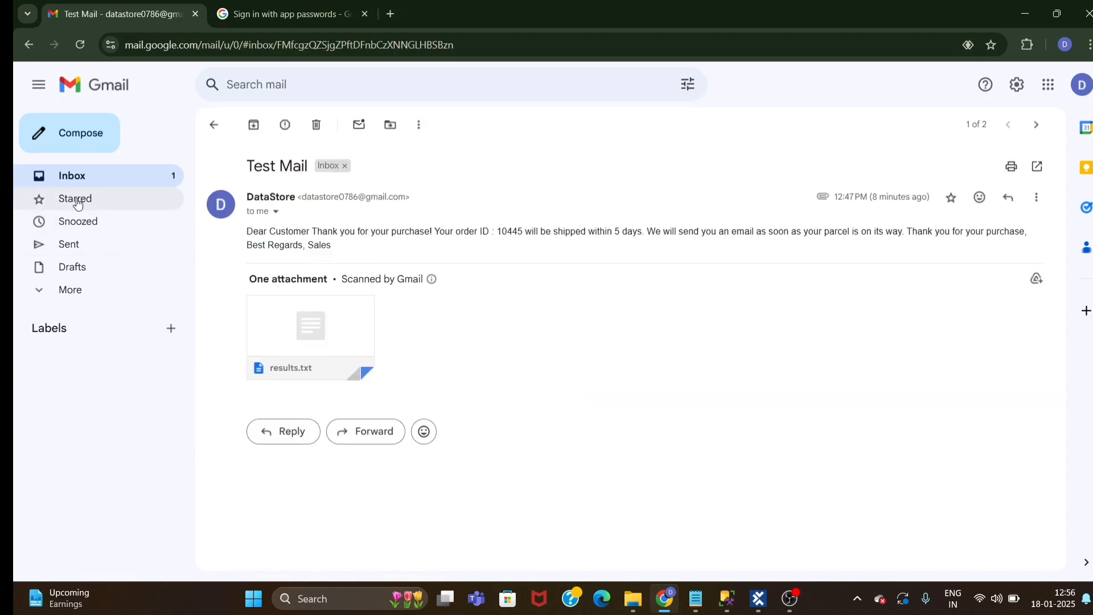
{"action": "left_click", "coordinate": [214, 124]}
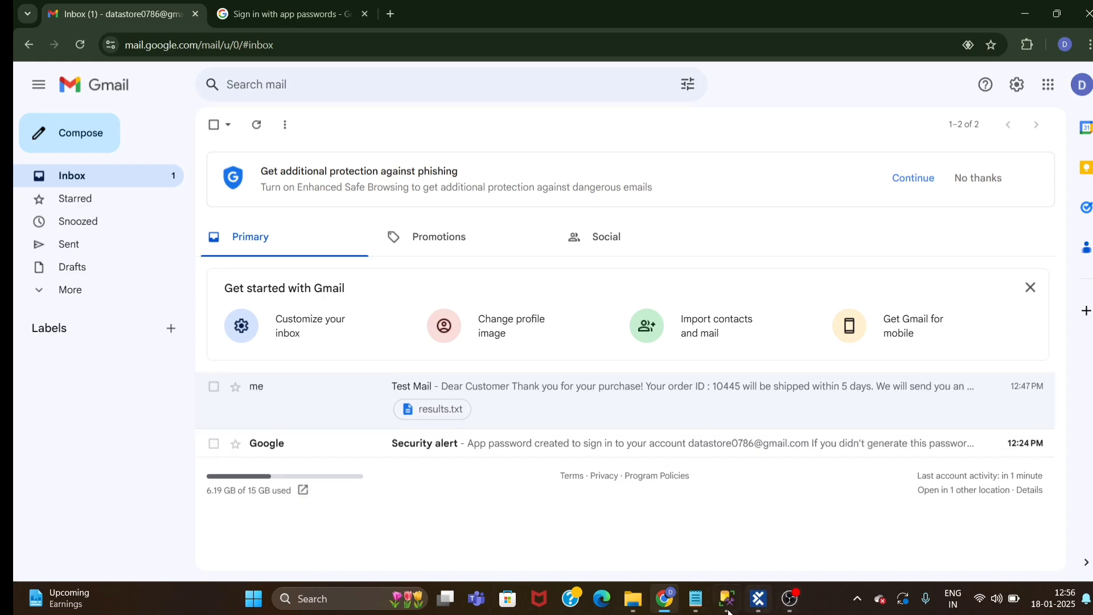
Switch back to Tosca Commander and change the last digit of the order ID in the Send Mail body to 6.
{"action": "left_click", "coordinate": [760, 600]}
{"action": "left_click", "coordinate": [57, 134]}
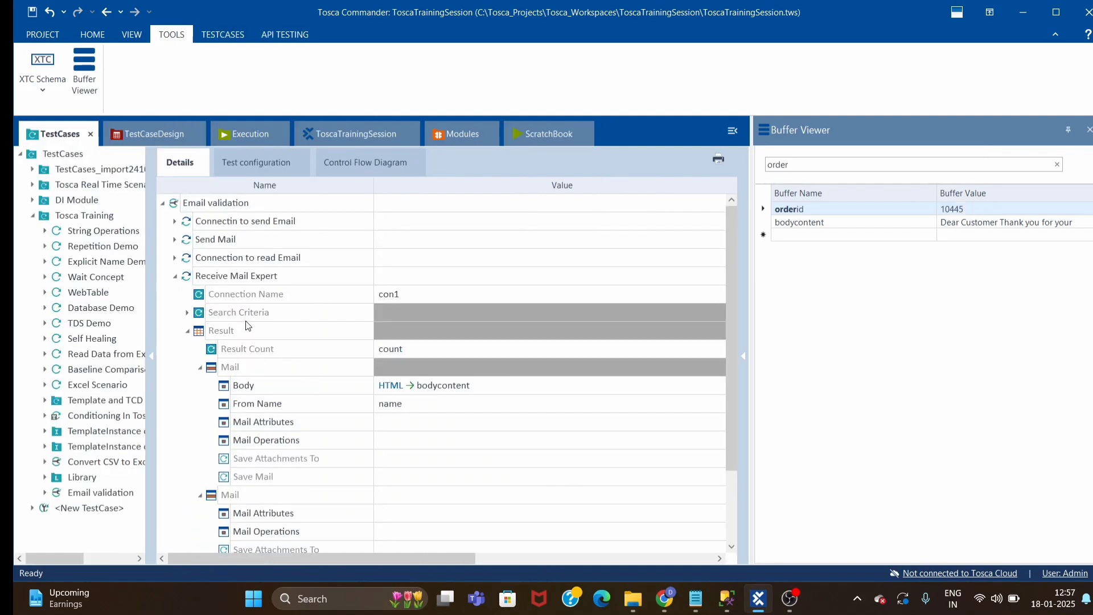
{"action": "left_click", "coordinate": [175, 240]}
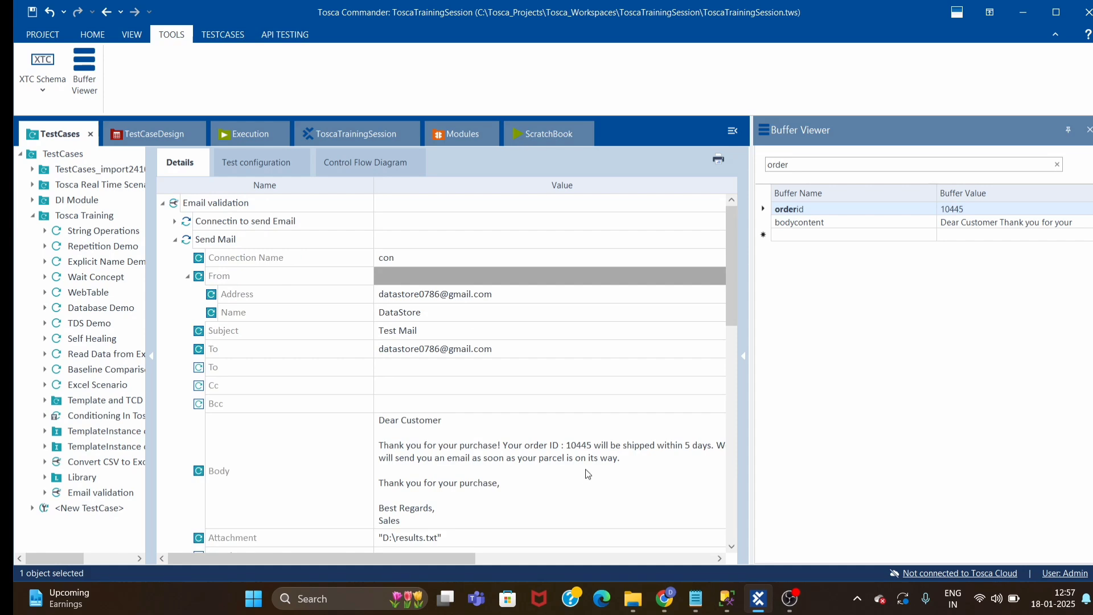
{"action": "left_click", "coordinate": [555, 442]}
{"action": "key", "text": "BackSpace"}
{"action": "type", "text": "6"}
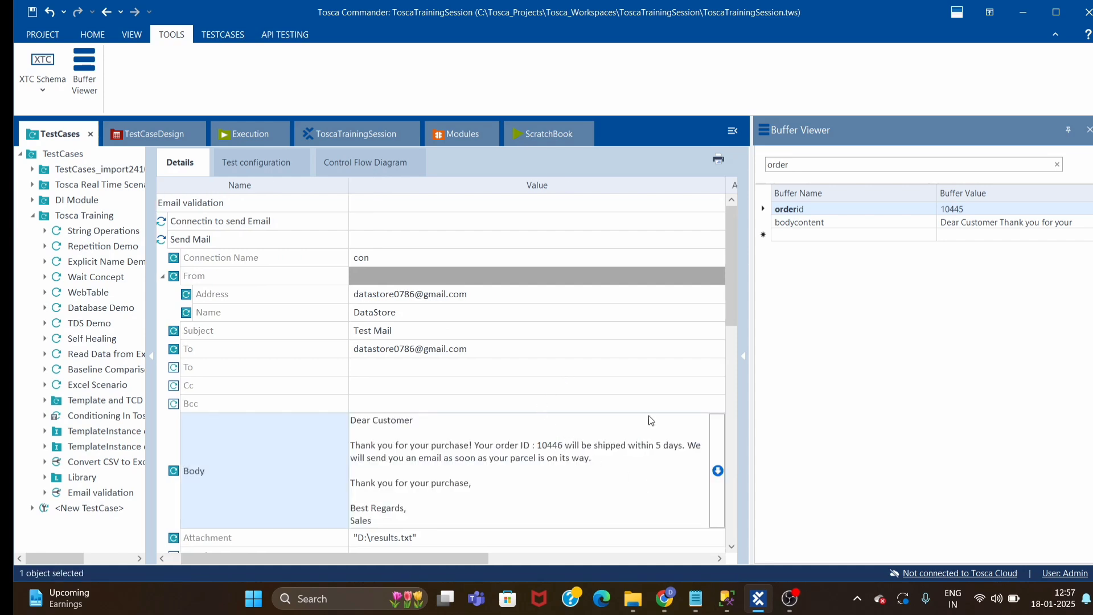
{"action": "left_click", "coordinate": [563, 371]}
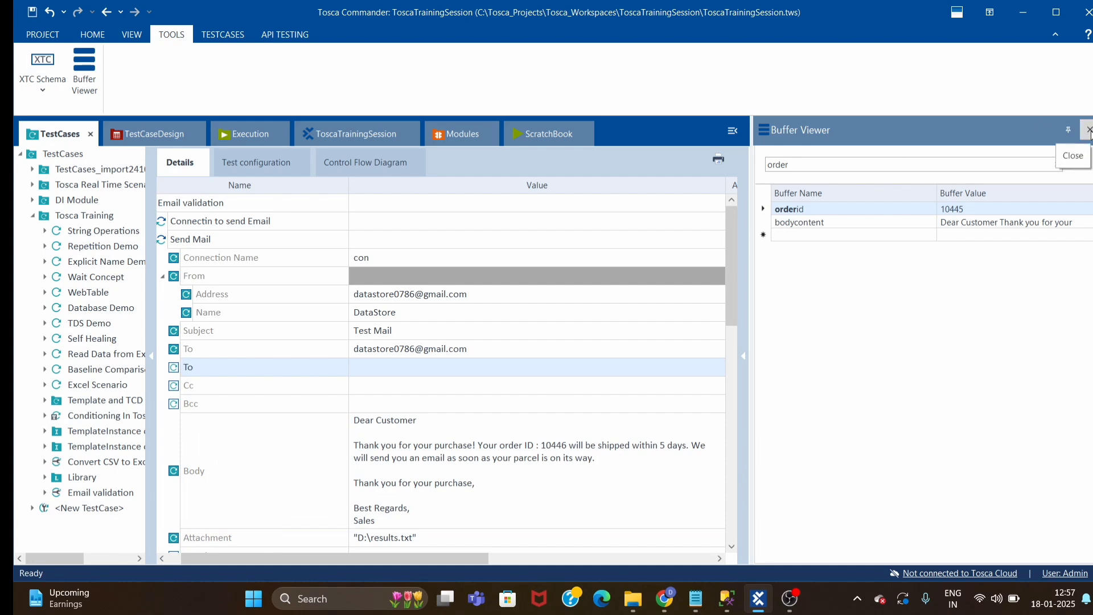
{"action": "left_click_drag", "start_coordinate": [387, 558], "coordinate": [373, 558]}
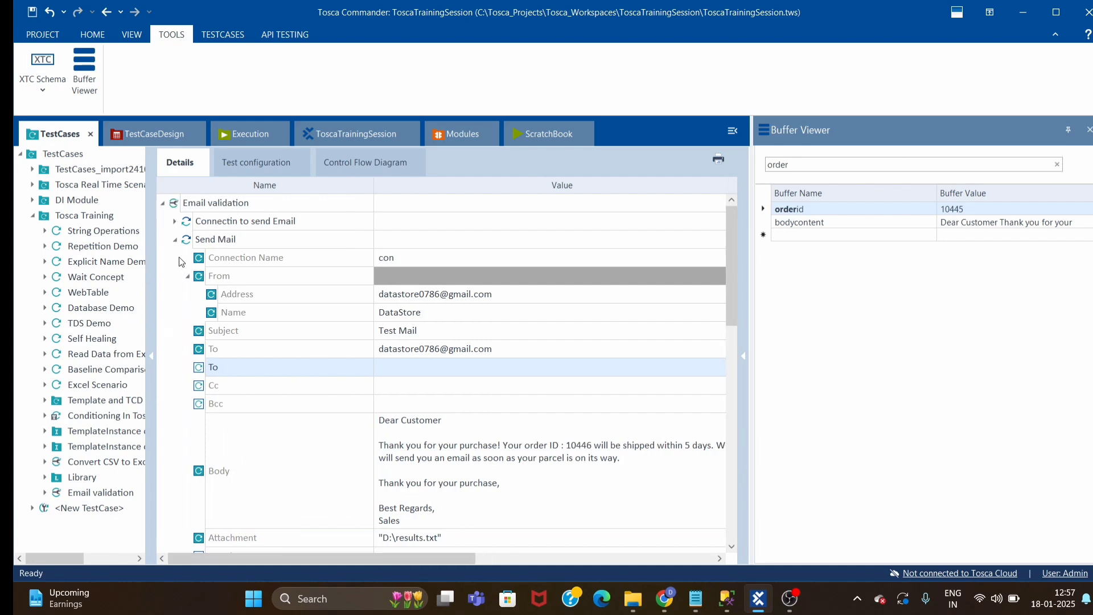
Run the Connectin to send Email and Send Mail steps together in ScratchBook and check the Gmail inbox for the mail.
{"action": "left_click", "coordinate": [175, 239]}
{"action": "left_click", "coordinate": [227, 221]}
{"action": "left_click", "coordinate": [227, 239], "text": "shift"}
{"action": "right_click", "coordinate": [227, 238]}
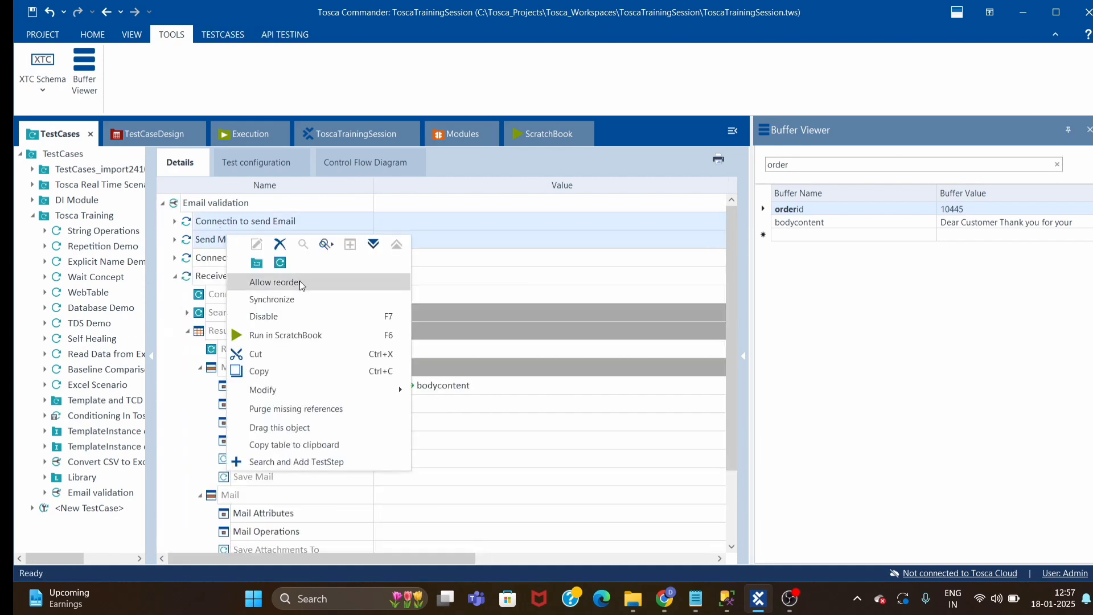
{"action": "left_click", "coordinate": [288, 336]}
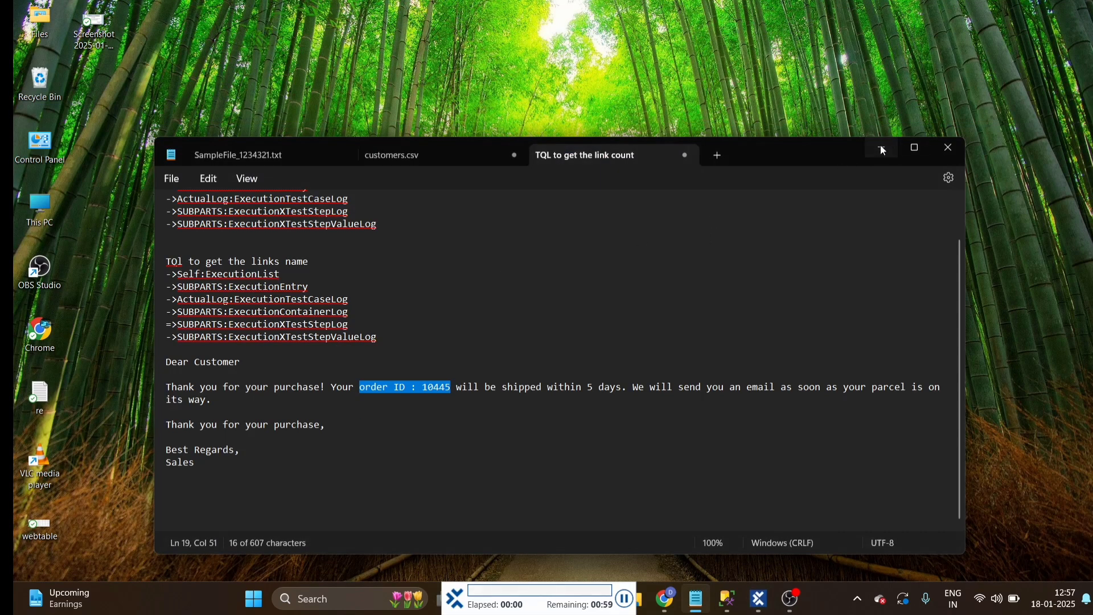
{"action": "left_click", "coordinate": [881, 147]}
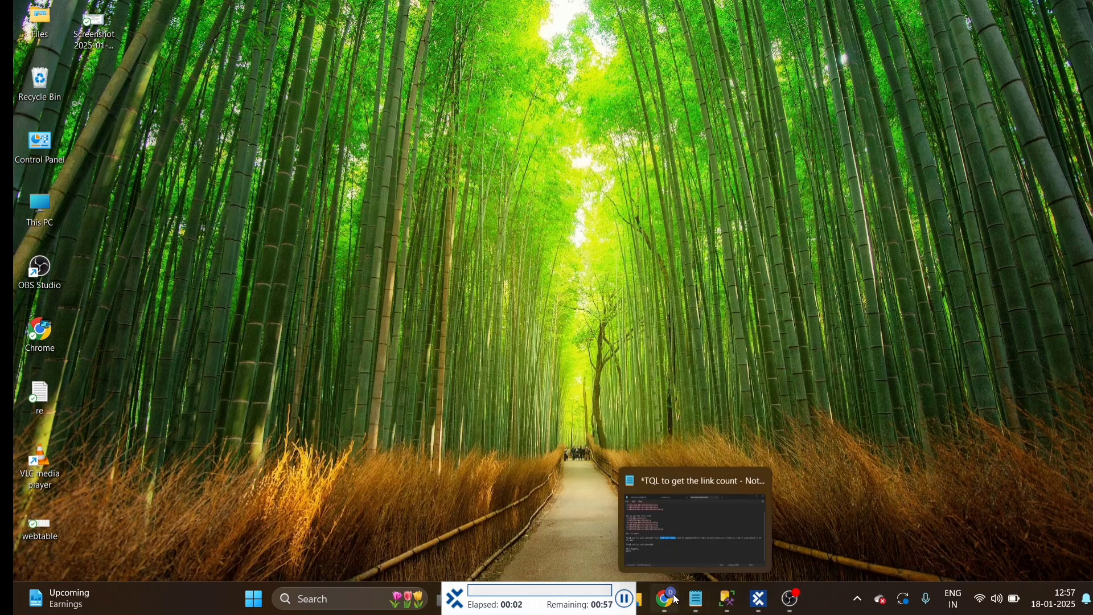
{"action": "mouse_move", "coordinate": [670, 599]}
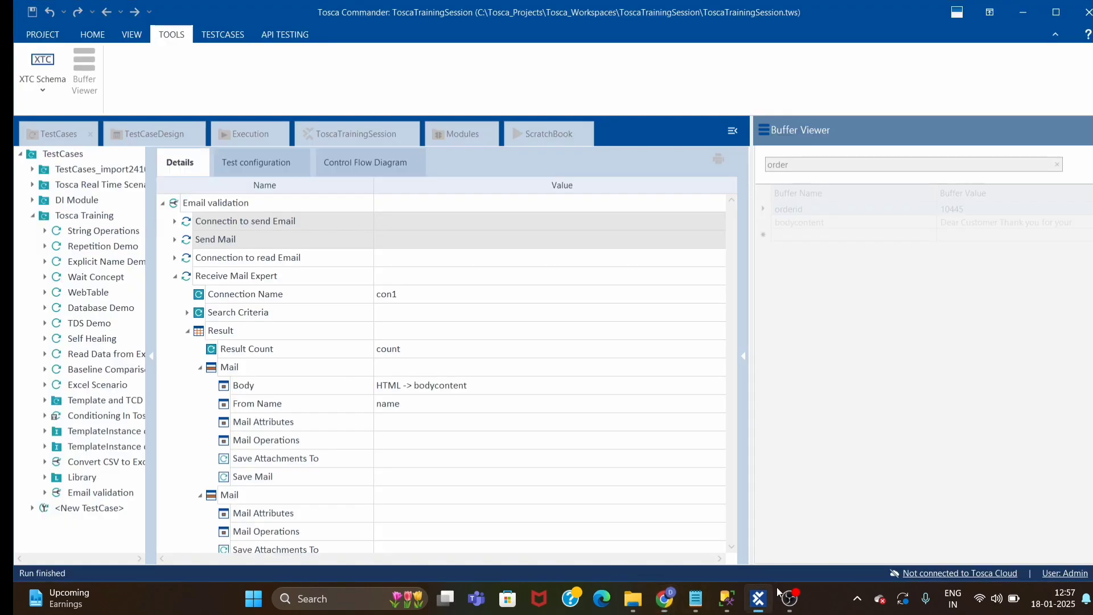
{"action": "key", "text": "alt+Tab"}
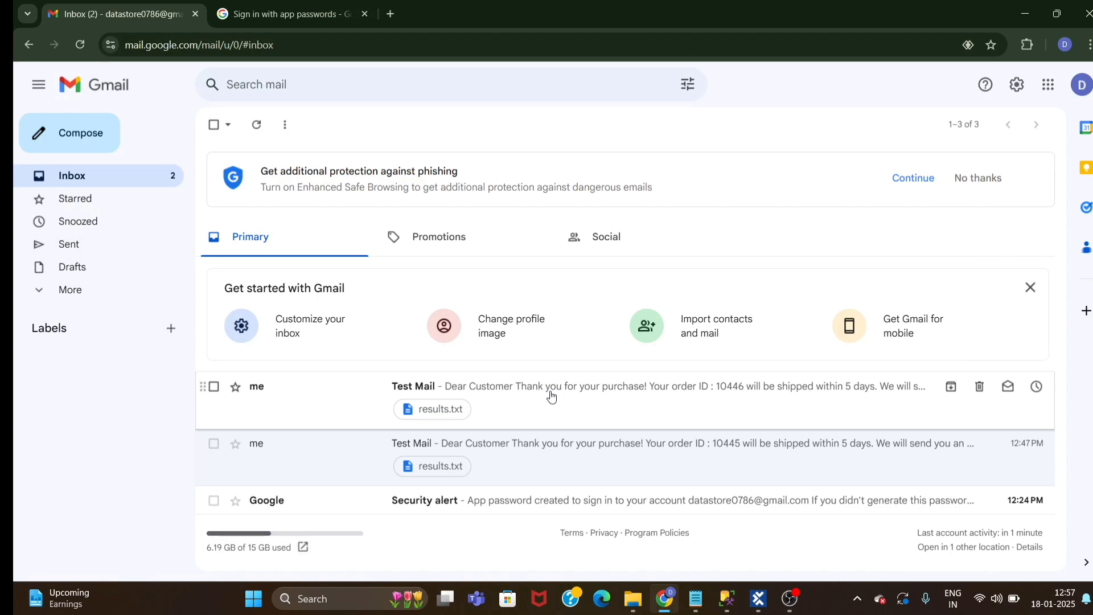
Return to the Email validation test case in Tosca and change the order ID's last digit in the Send Mail body to 7.
{"action": "left_click", "coordinate": [758, 599]}
{"action": "left_click", "coordinate": [57, 133]}
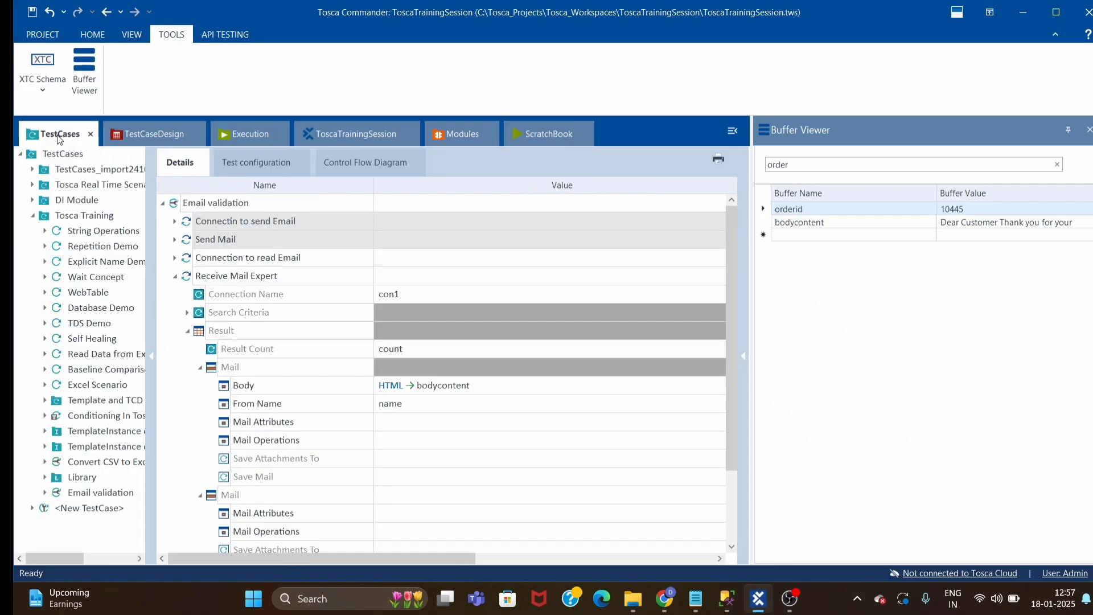
{"action": "left_click", "coordinate": [174, 239]}
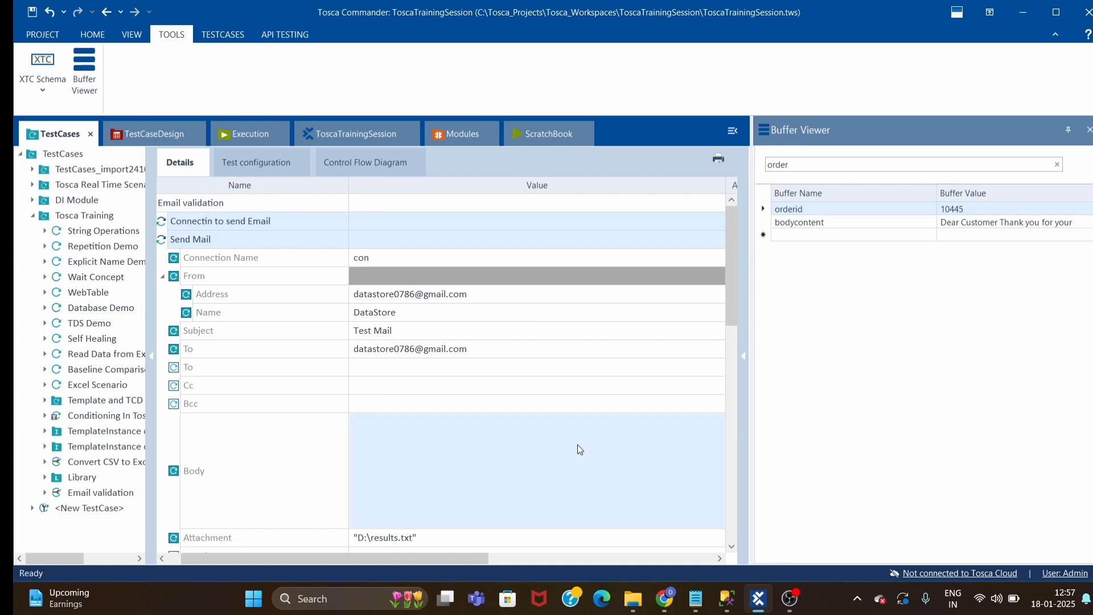
{"action": "left_click", "coordinate": [586, 445]}
{"action": "key", "text": "BackSpace"}
{"action": "type", "text": "7"}
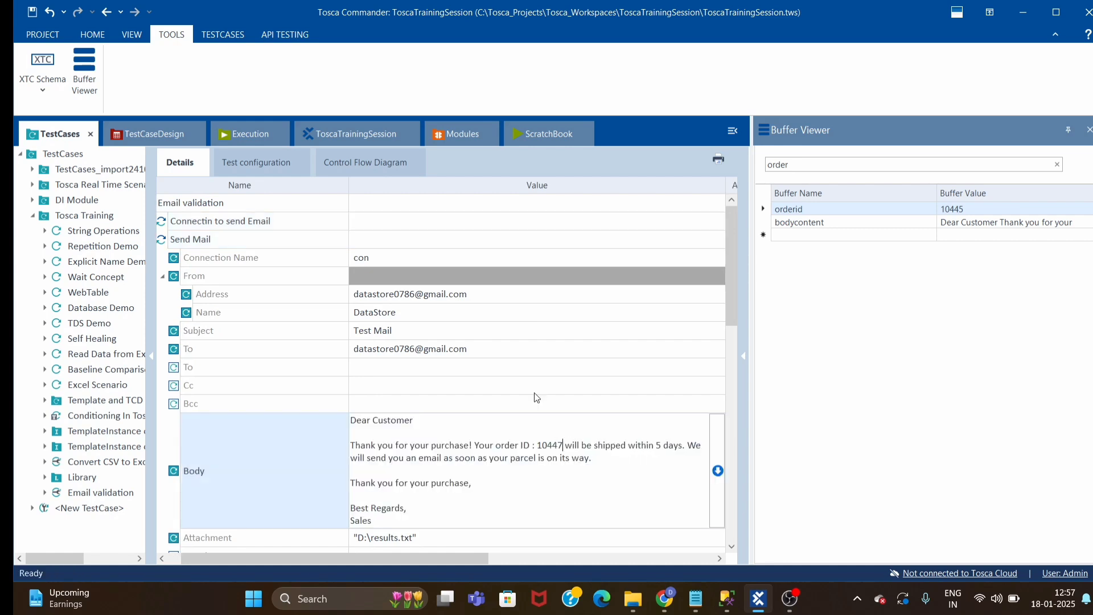
Rerun both mail-sending steps in ScratchBook with the new body, collapse Send Mail, and check Gmail for the additional Test Mail.
{"action": "left_click", "coordinate": [218, 228]}
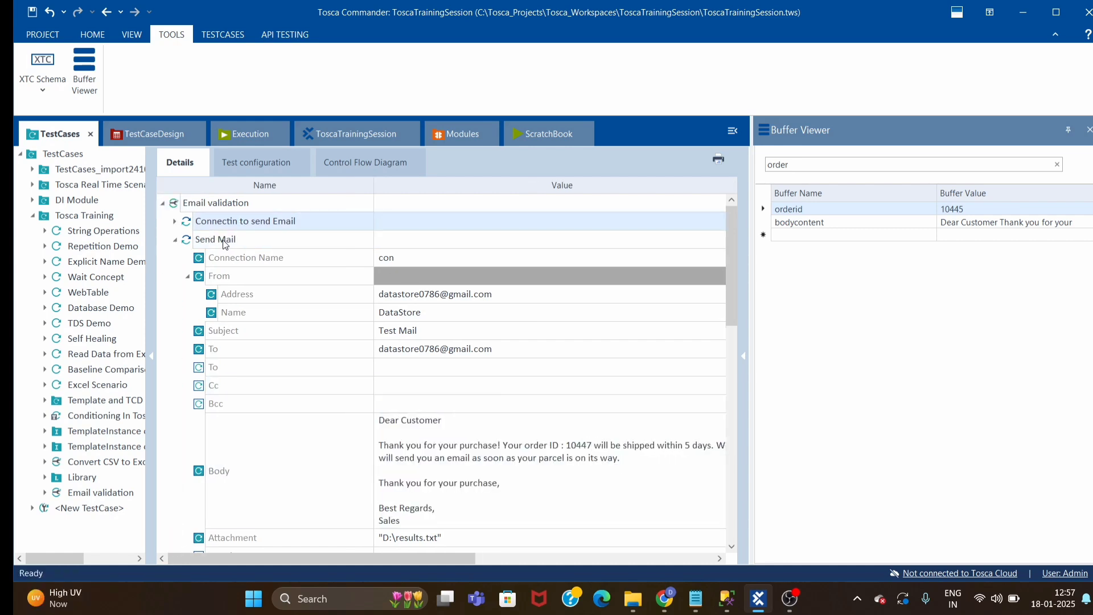
{"action": "left_click", "coordinate": [225, 239], "text": "shift"}
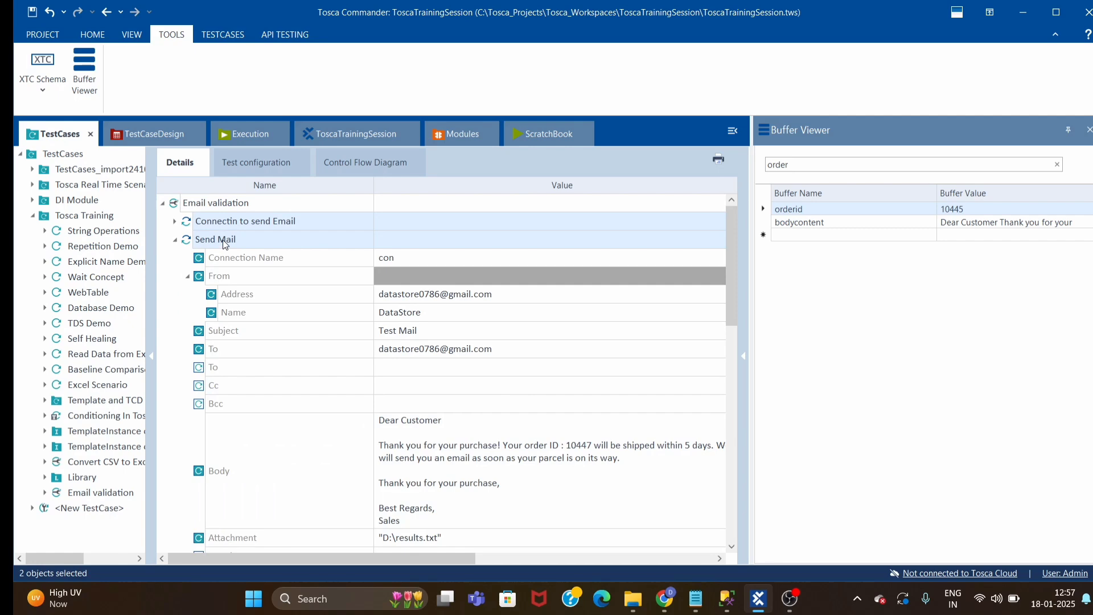
{"action": "key", "text": "F6"}
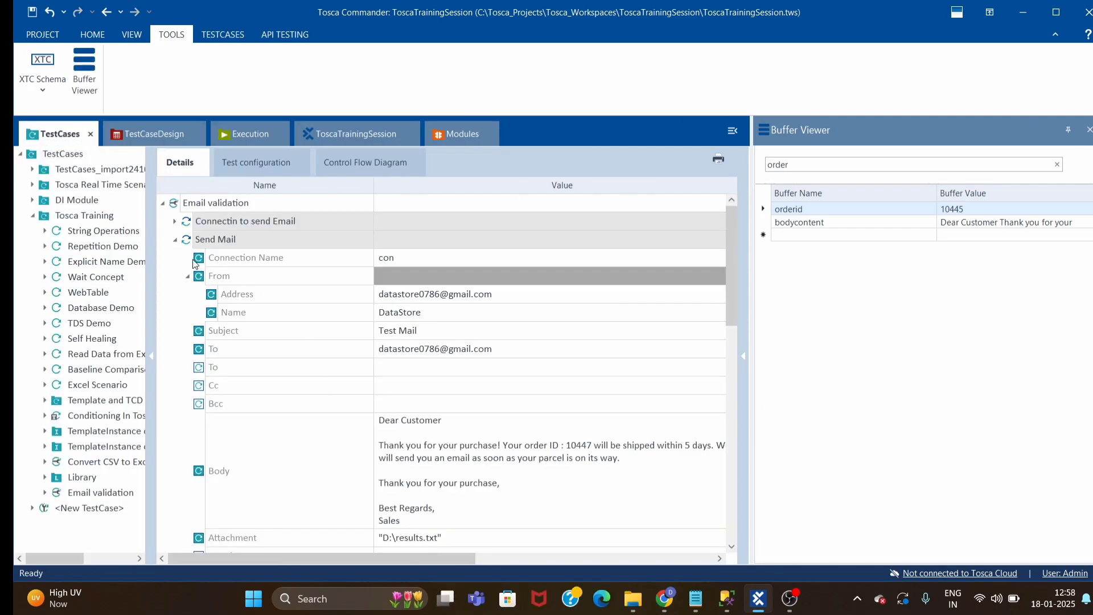
{"action": "left_click", "coordinate": [174, 239]}
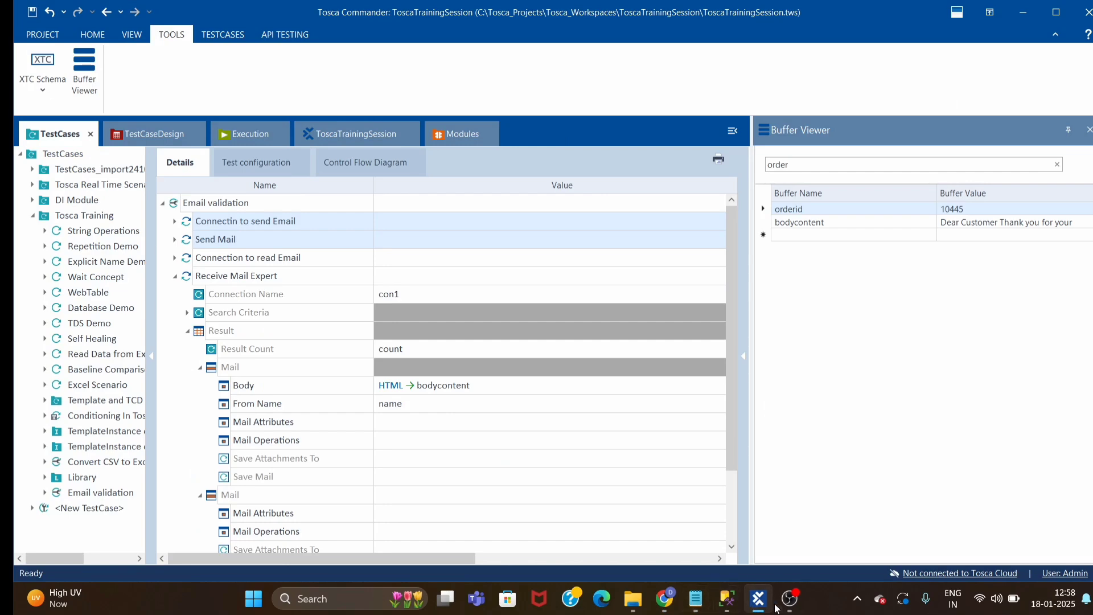
{"action": "left_click", "coordinate": [670, 605]}
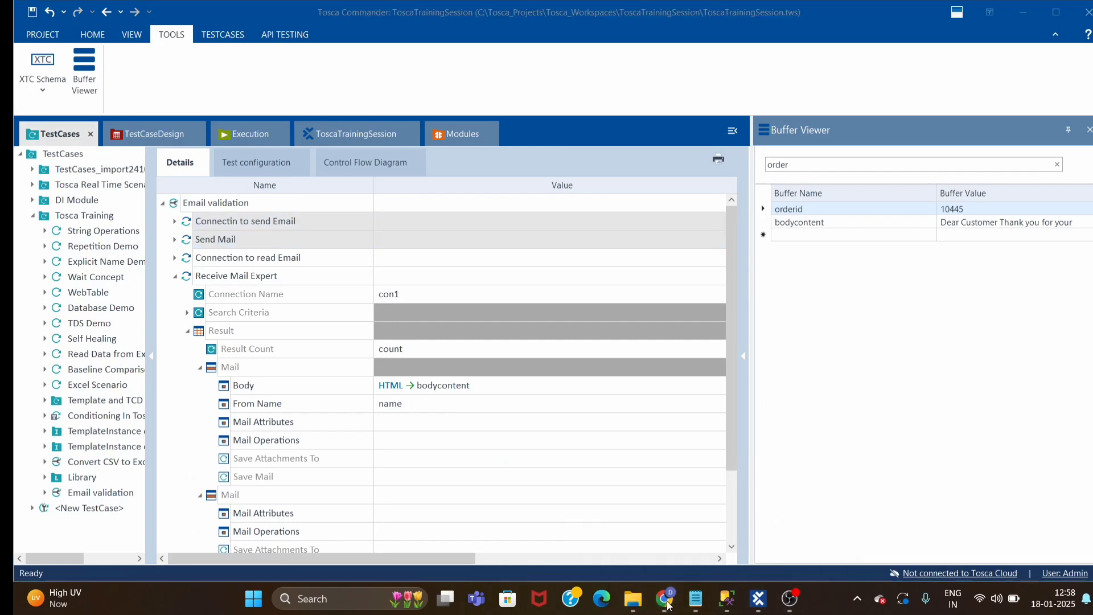
{"action": "left_click", "coordinate": [1023, 12]}
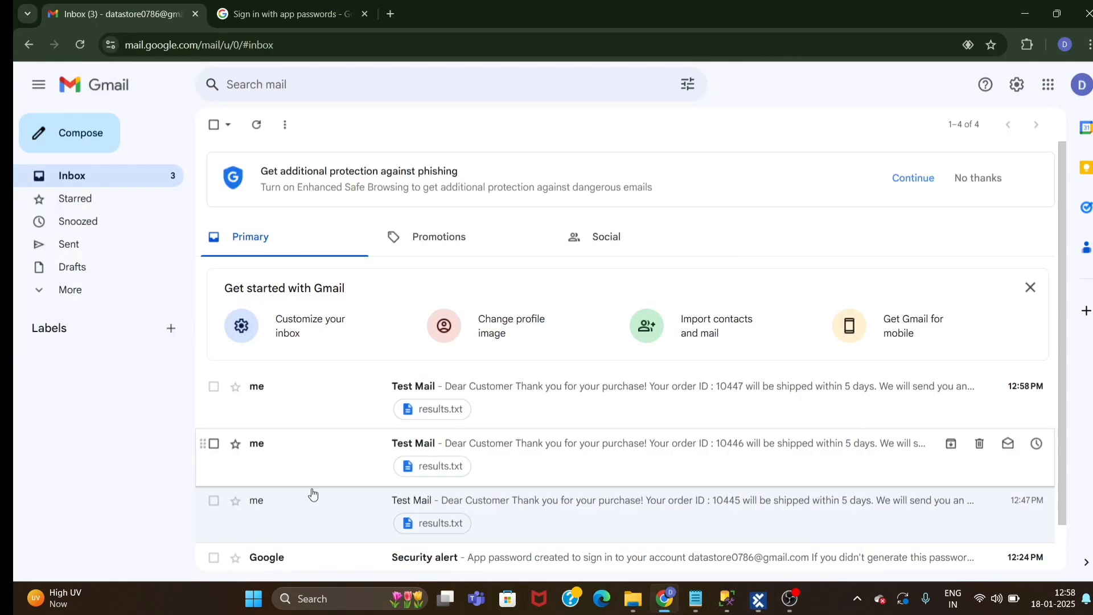
Review the Test Mail entries in Gmail, then switch back to the Receive Mail Expert step in Tosca Commander and close the Buffer Viewer.
{"action": "scroll", "coordinate": [581, 444], "scroll_direction": "down", "scroll_amount": 1}
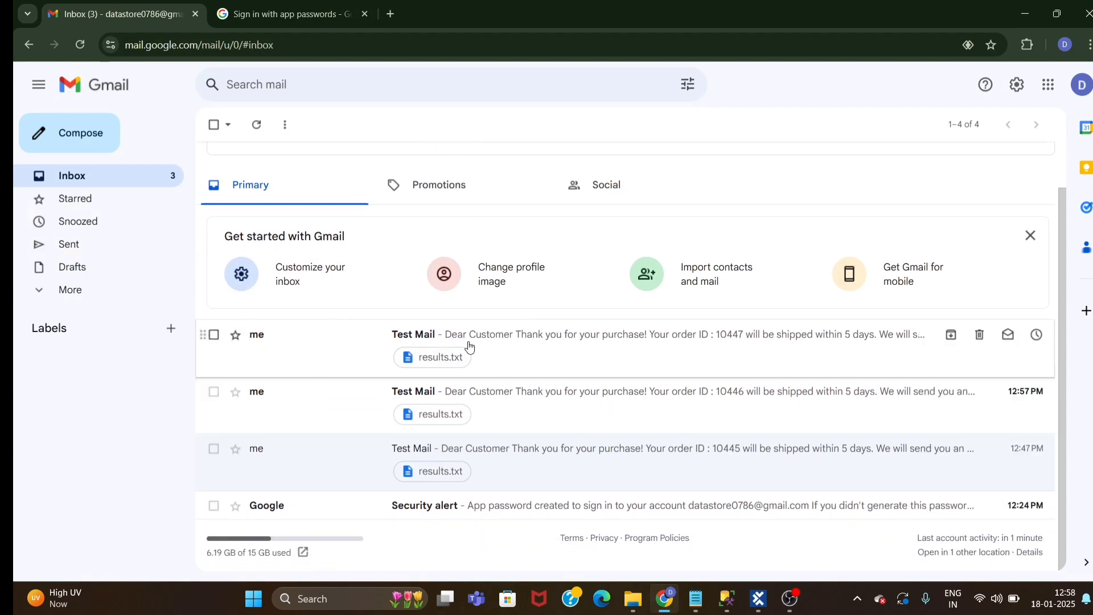
{"action": "left_click", "coordinate": [758, 598]}
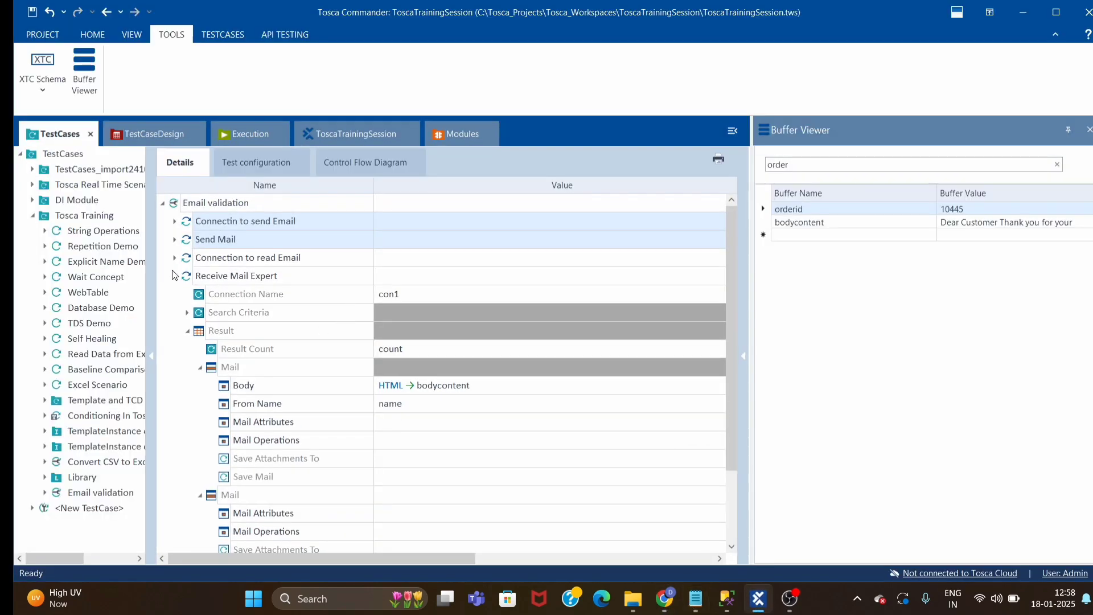
{"action": "left_click", "coordinate": [242, 279]}
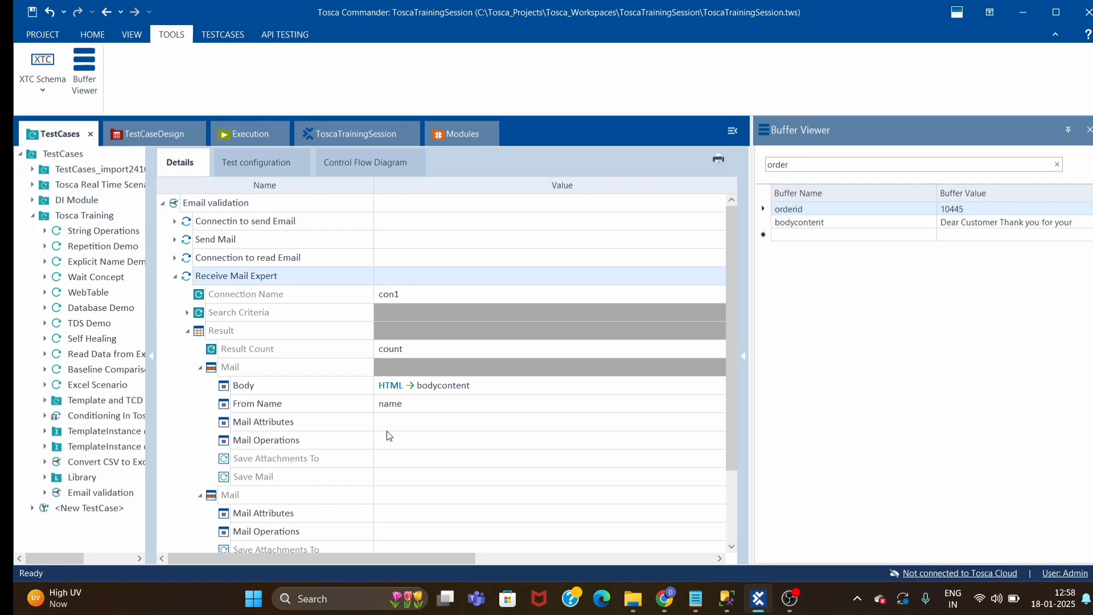
{"action": "scroll", "coordinate": [399, 438], "scroll_direction": "down", "scroll_amount": 2}
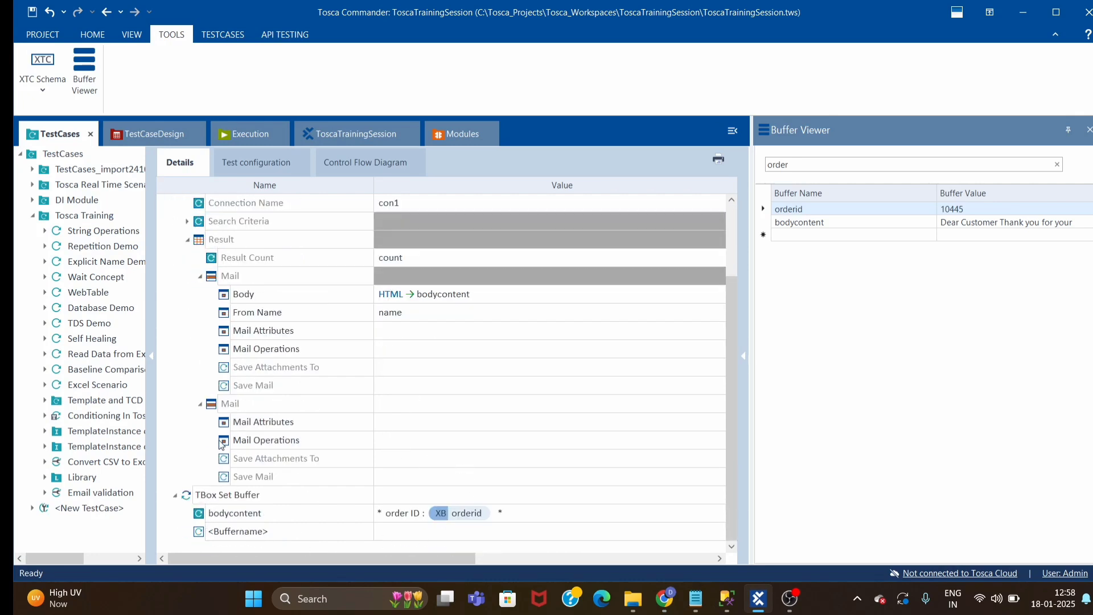
{"action": "left_click", "coordinate": [530, 383]}
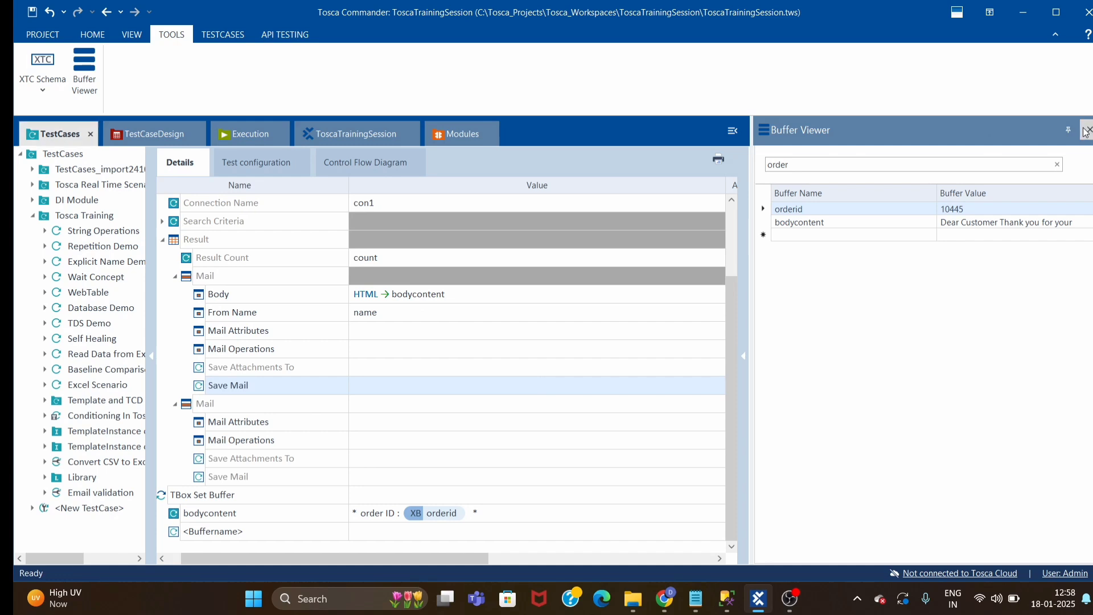
{"action": "left_click", "coordinate": [1088, 130]}
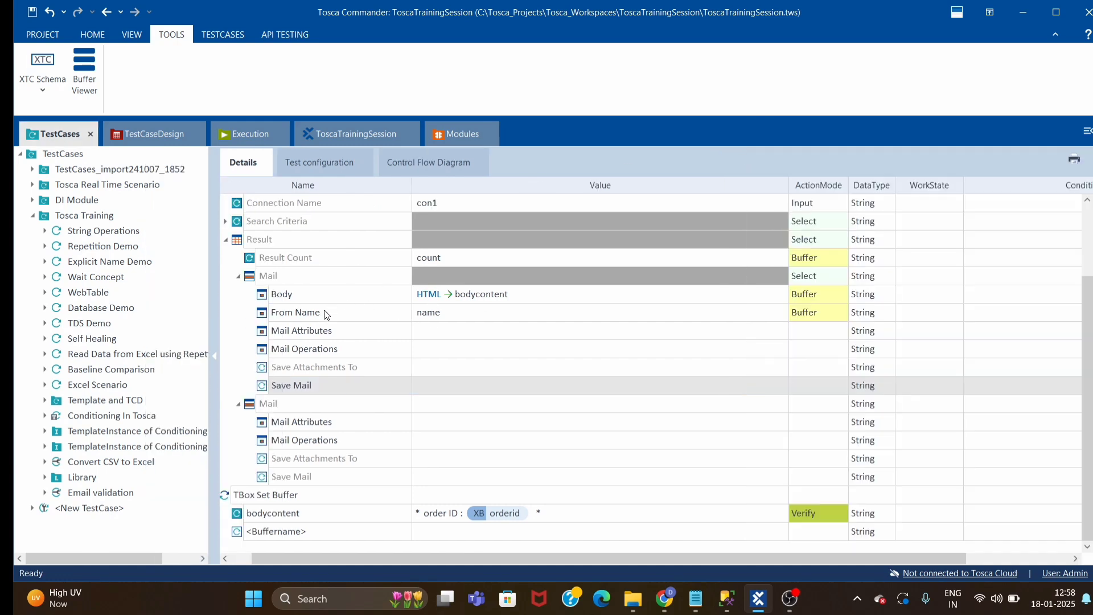
Expand the Search Criteria of Receive Mail Expert and review its filter fields and the Result Count buffer.
{"action": "scroll", "coordinate": [340, 334], "scroll_direction": "up", "scroll_amount": 1}
{"action": "left_click", "coordinate": [226, 276]}
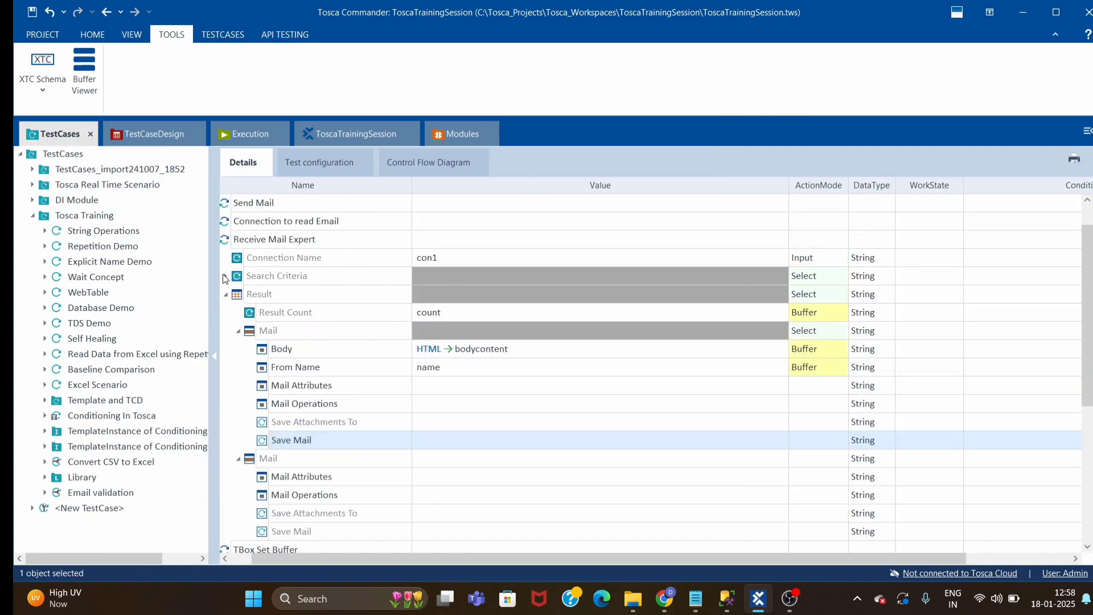
{"action": "left_click", "coordinate": [643, 477]}
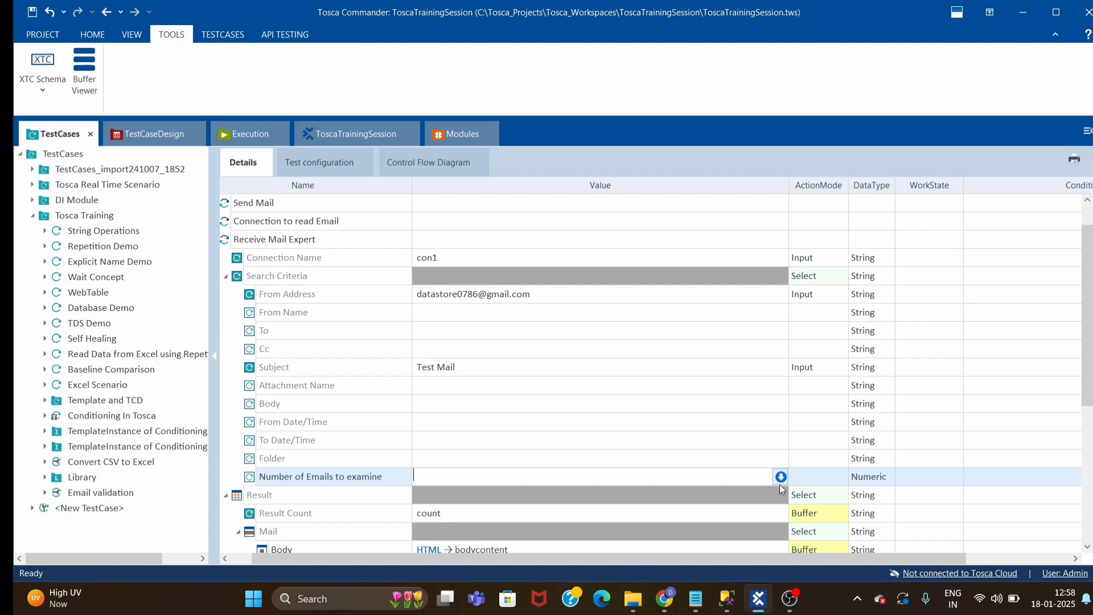
{"action": "left_click", "coordinate": [305, 515]}
{"action": "scroll", "coordinate": [437, 511], "scroll_direction": "down", "scroll_amount": 2}
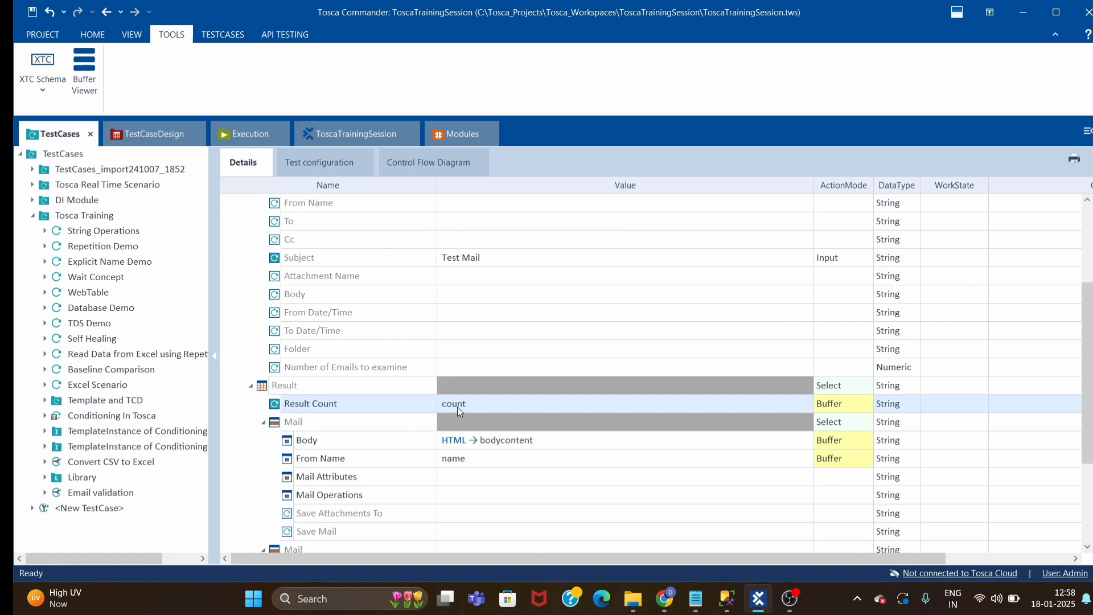
Set the value of the first Mail entry under the Receive Mail Expert Result to $last.
{"action": "left_click", "coordinate": [732, 421]}
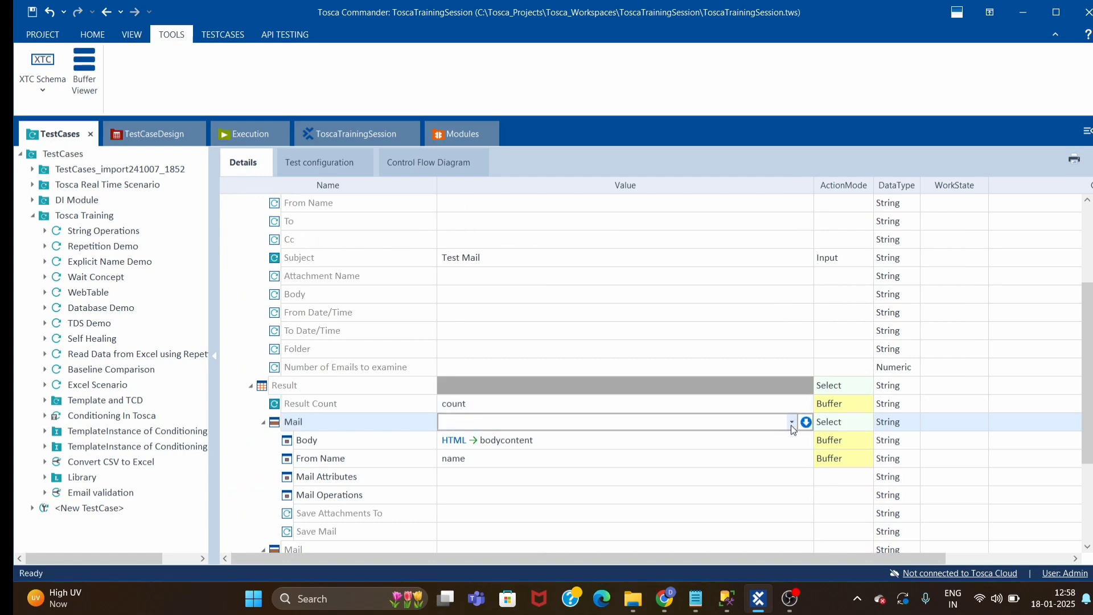
{"action": "left_click", "coordinate": [790, 422]}
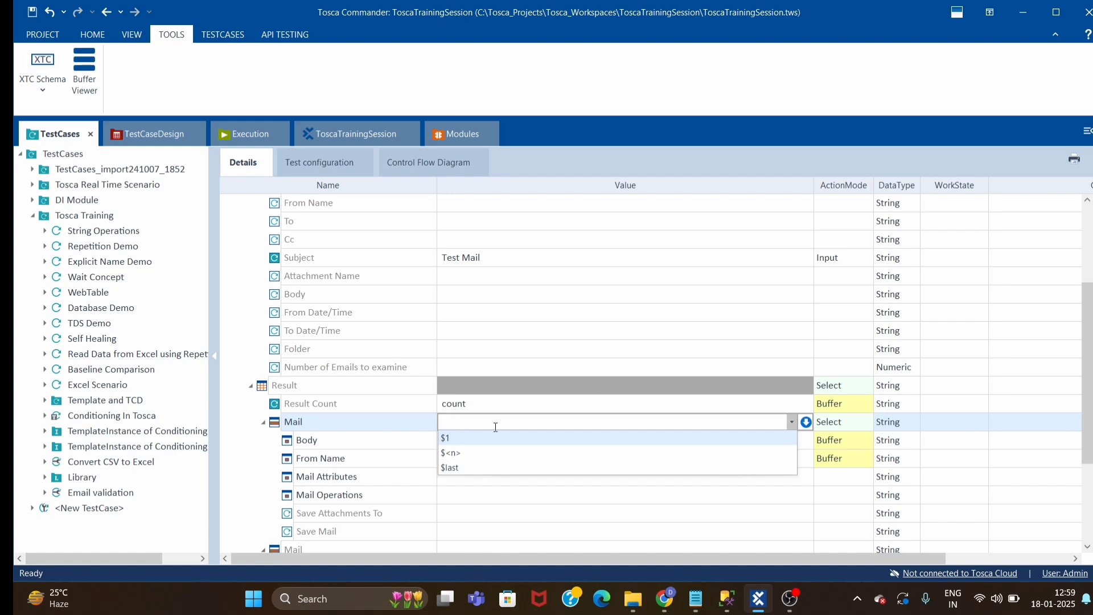
{"action": "left_click", "coordinate": [451, 468]}
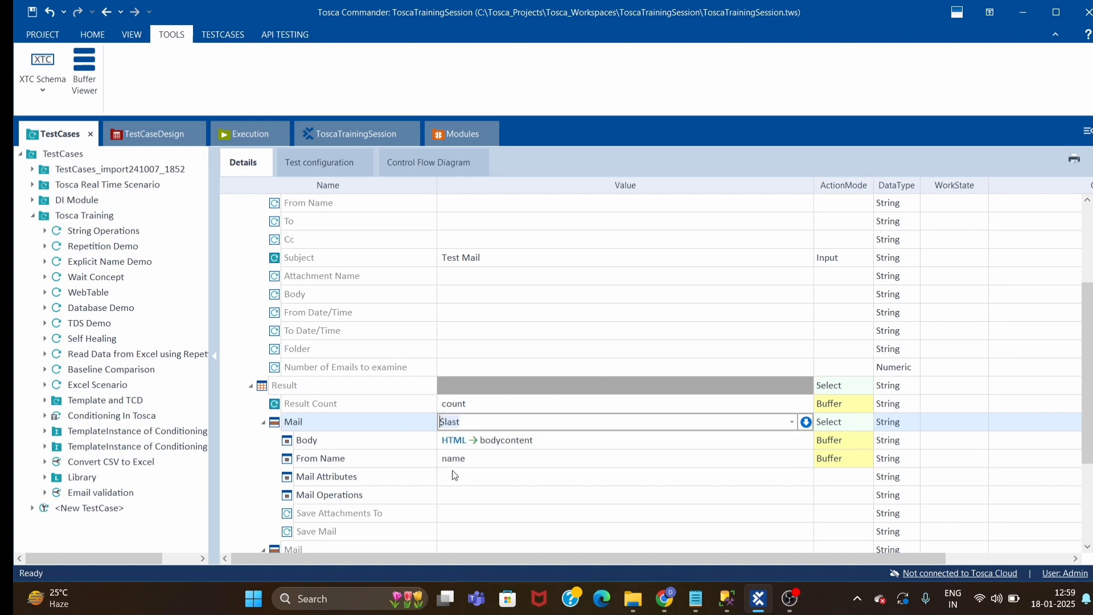
{"action": "left_click", "coordinate": [608, 355]}
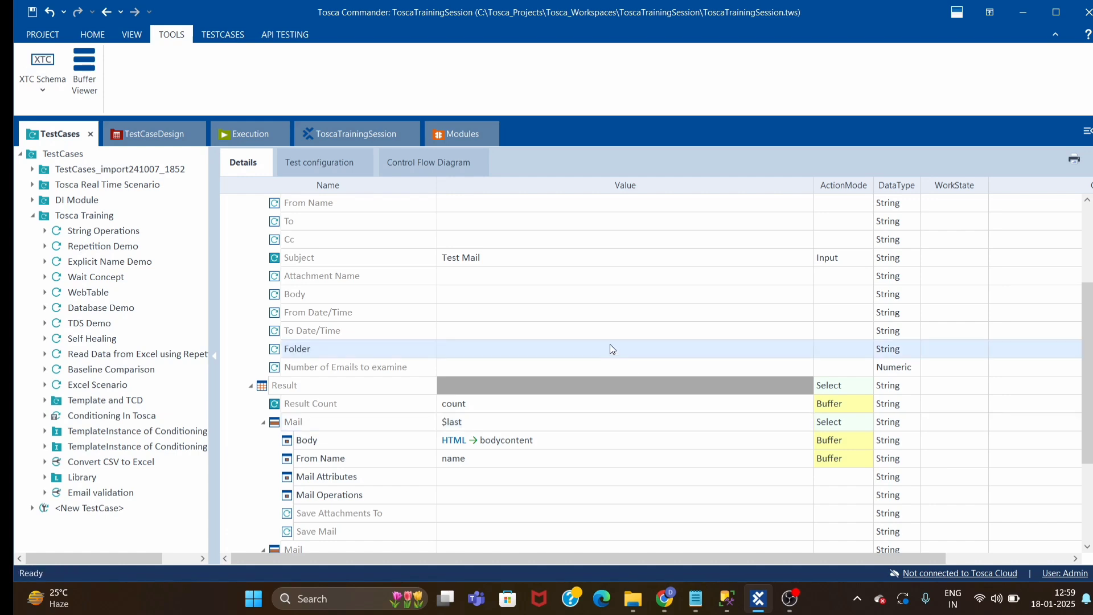
{"action": "left_click", "coordinate": [486, 424]}
{"action": "left_click", "coordinate": [791, 421]}
{"action": "left_click", "coordinate": [462, 443]}
{"action": "left_click", "coordinate": [646, 302]}
Switch to the Gmail inbox to examine the order of the Test Mail messages, then return to Tosca Commander.
{"action": "key", "text": "alt+Tab"}
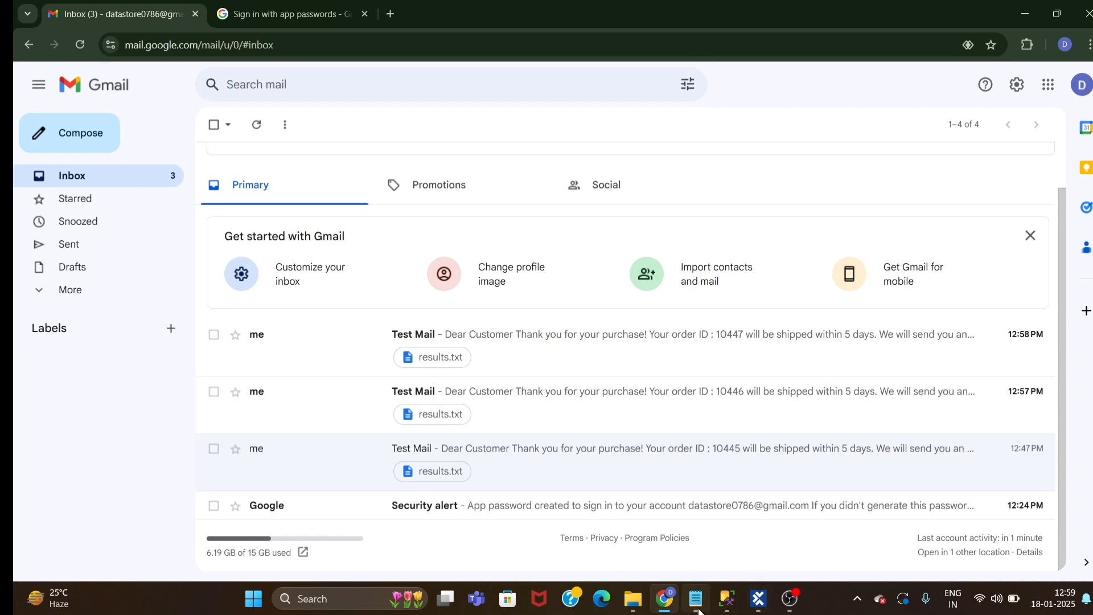
{"action": "left_click", "coordinate": [759, 598]}
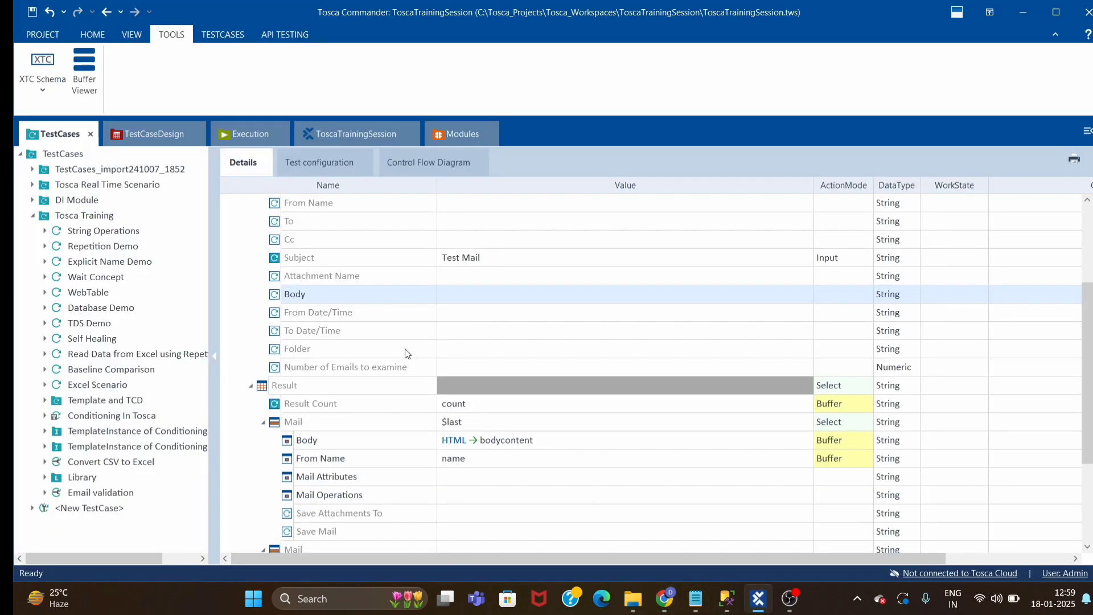
{"action": "left_click", "coordinate": [664, 598]}
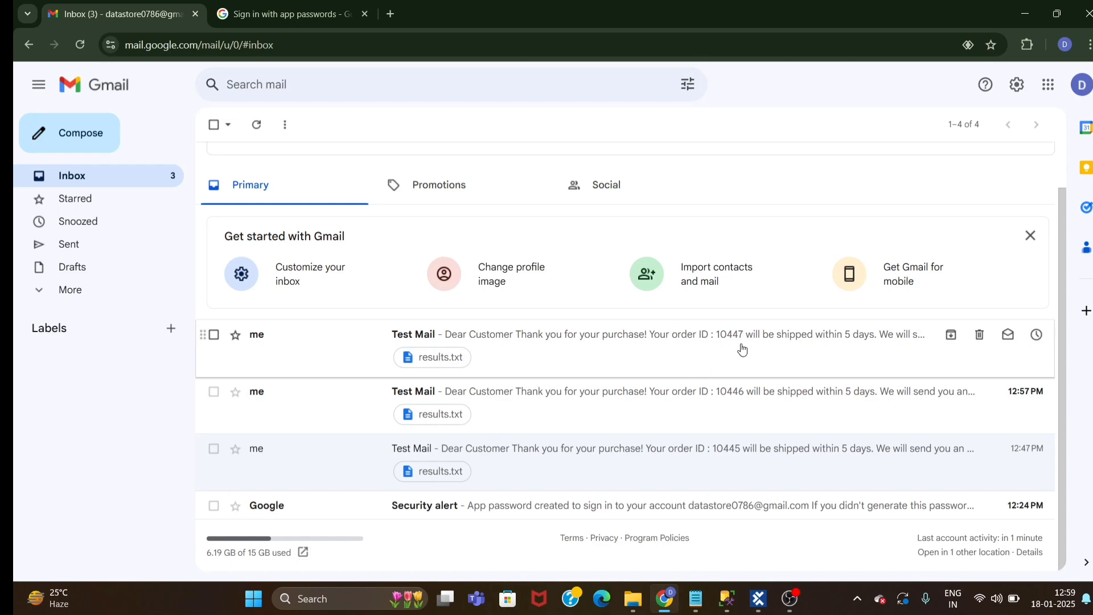
{"action": "left_click", "coordinate": [1057, 14]}
{"action": "left_click", "coordinate": [390, 113]}
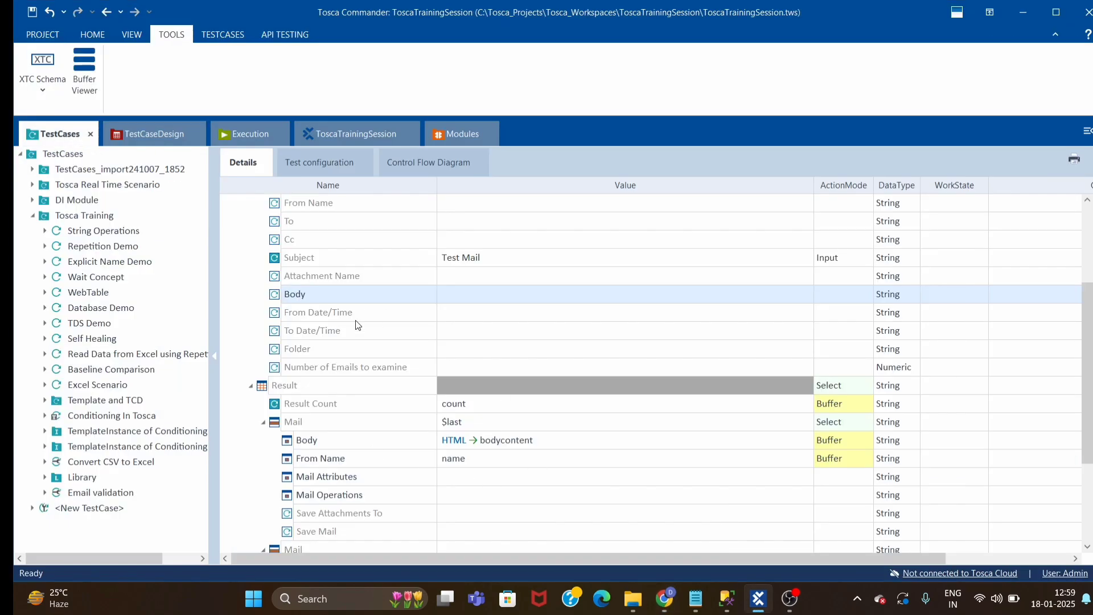
Collapse Receive Mail Expert and run Connection to read Email, Receive Mail Expert and TBox Set Buffer together in ScratchBook.
{"action": "left_click", "coordinate": [264, 422]}
{"action": "scroll", "coordinate": [259, 317], "scroll_direction": "up", "scroll_amount": 2}
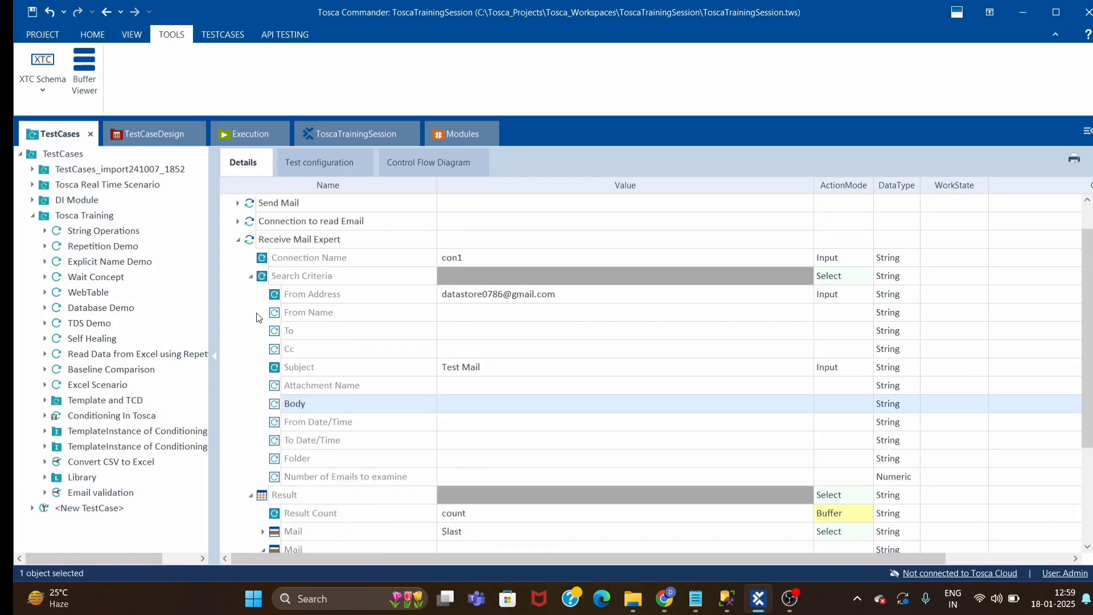
{"action": "left_click", "coordinate": [233, 240]}
{"action": "left_click", "coordinate": [302, 277]}
{"action": "left_click", "coordinate": [297, 295], "text": "shift"}
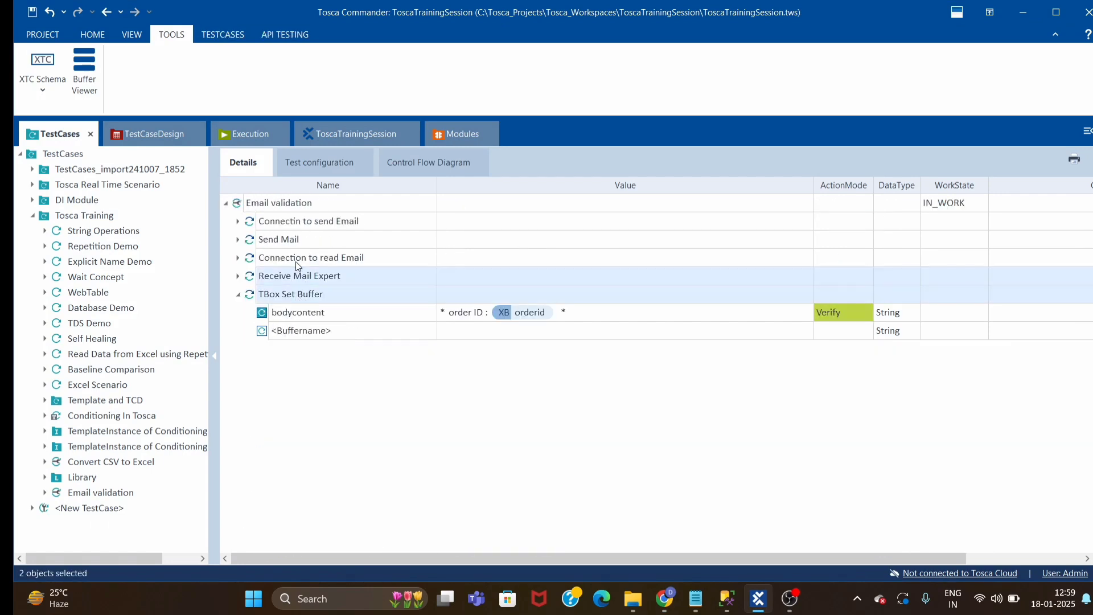
{"action": "left_click", "coordinate": [295, 261]}
{"action": "left_click", "coordinate": [348, 293], "text": "shift"}
{"action": "right_click", "coordinate": [356, 290]}
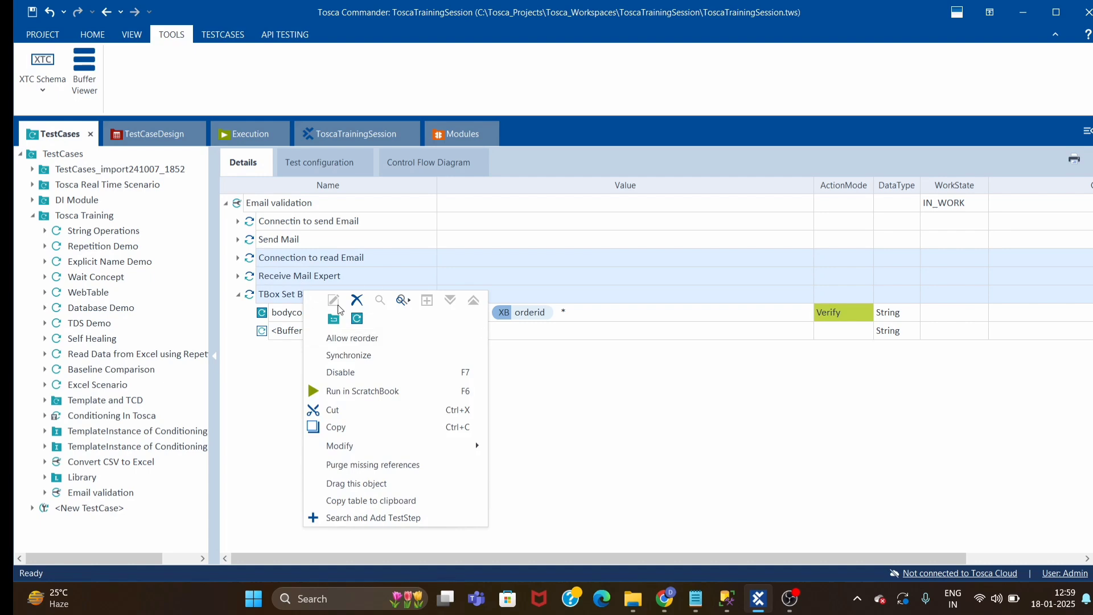
{"action": "left_click", "coordinate": [347, 390]}
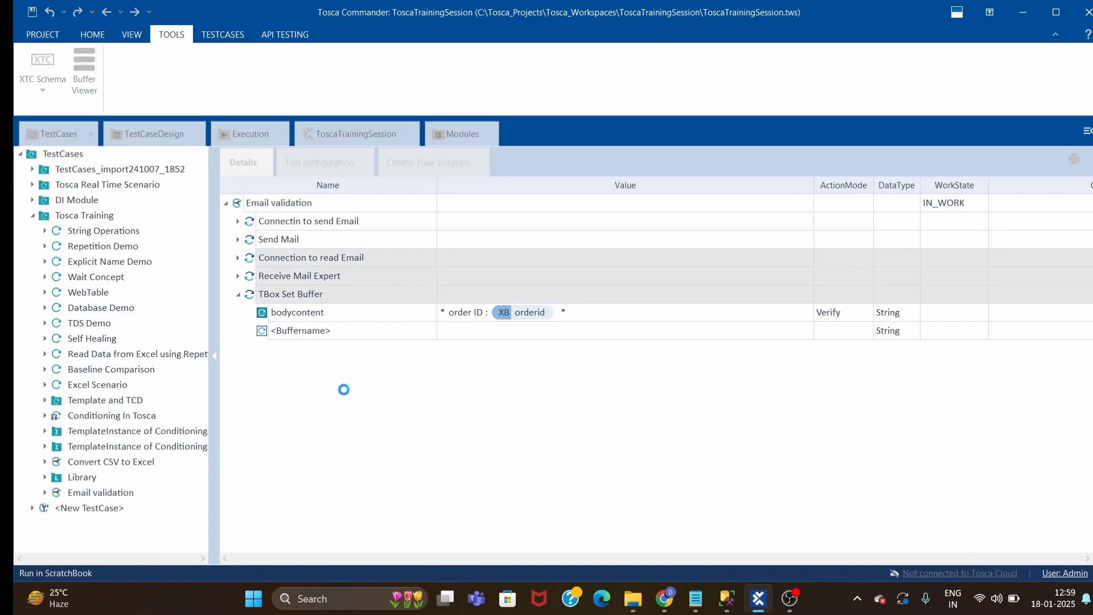
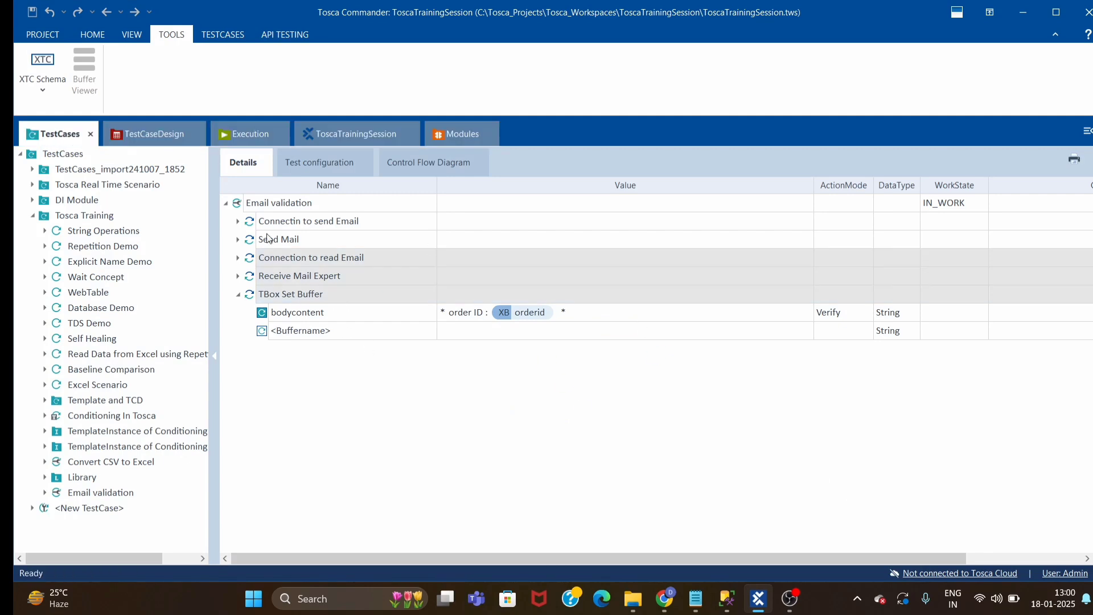
Open ScratchBook at full size, expand the Receive Mail Expert results and inspect the complete log text of the mail Body.
{"action": "right_click", "coordinate": [753, 138]}
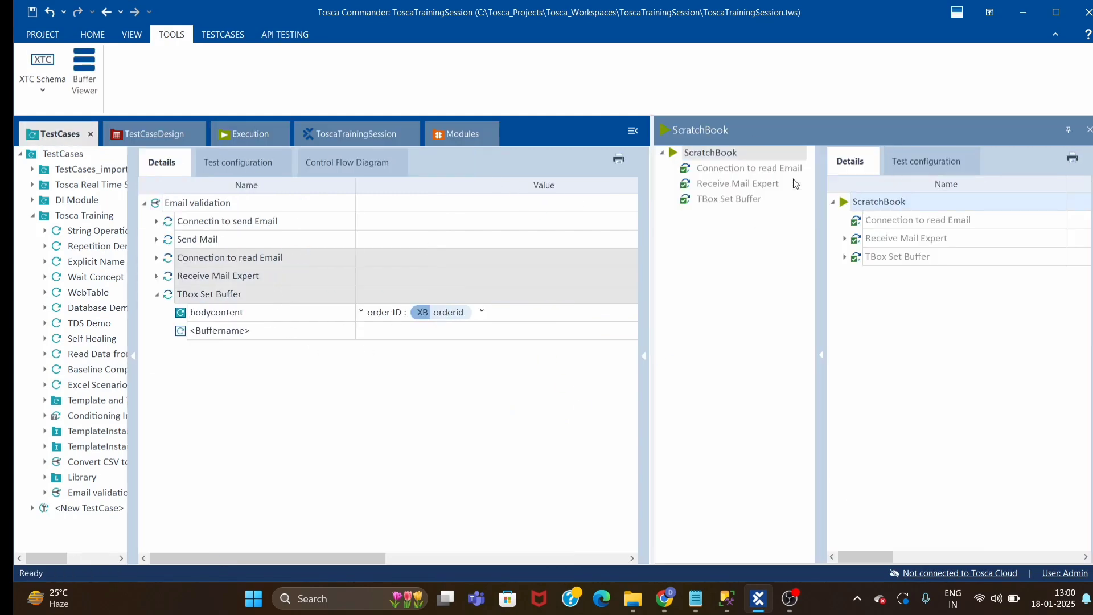
{"action": "left_click", "coordinate": [790, 181]}
{"action": "left_click", "coordinate": [432, 240]}
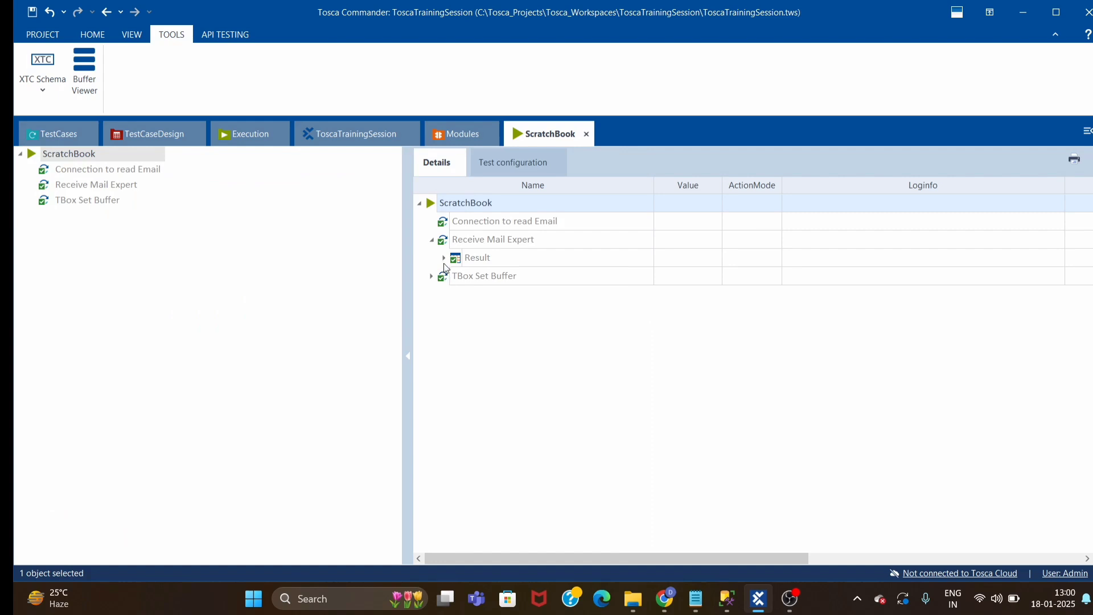
{"action": "left_click", "coordinate": [445, 258]}
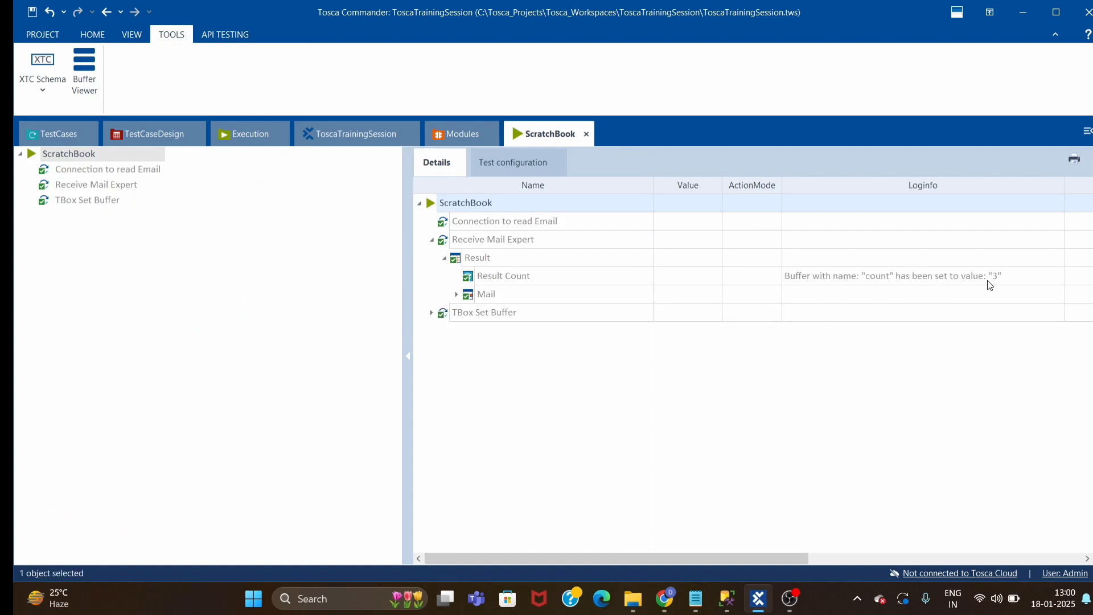
{"action": "left_click", "coordinate": [457, 295]}
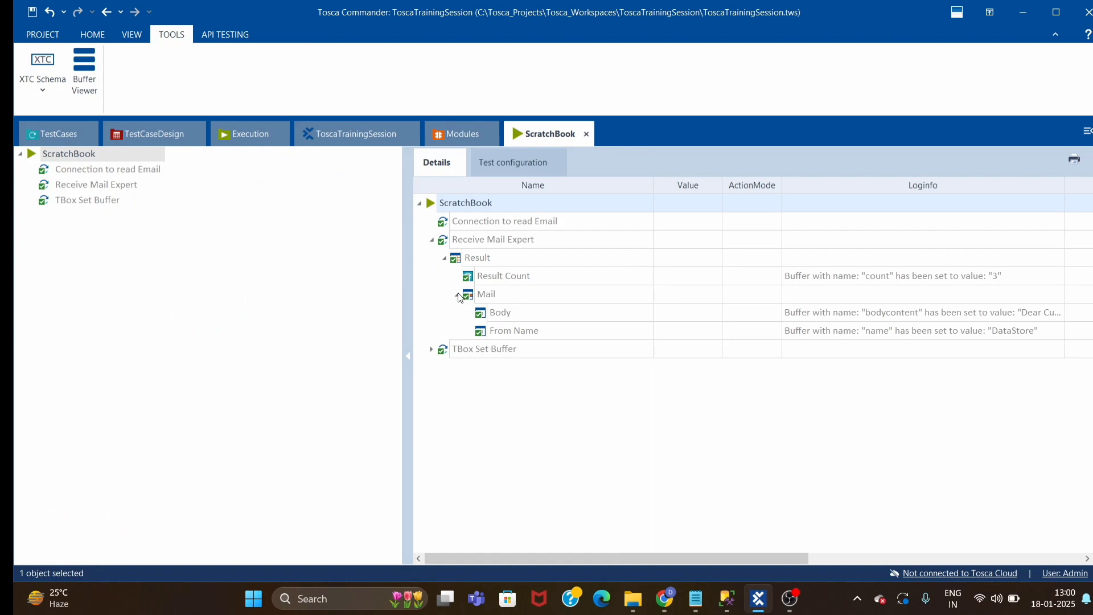
{"action": "left_click", "coordinate": [1049, 316]}
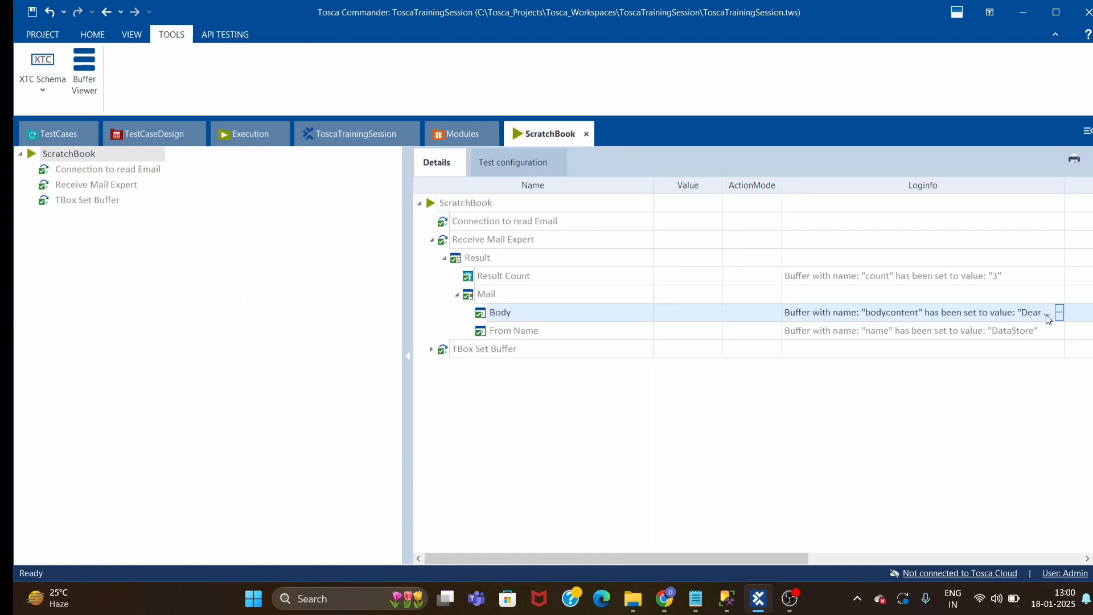
{"action": "left_click", "coordinate": [1049, 318]}
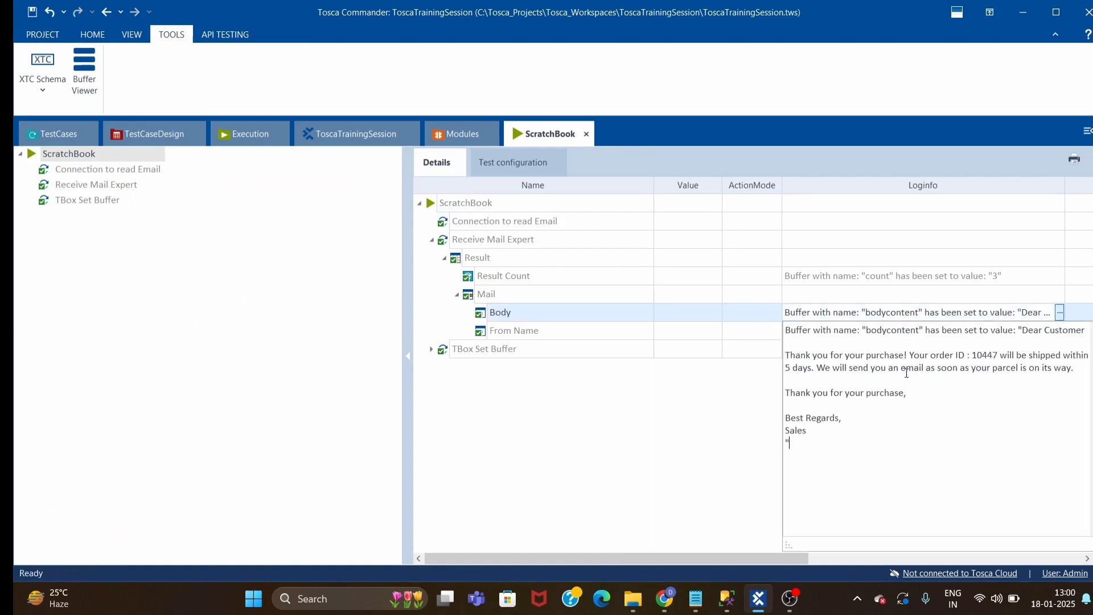
{"action": "double_click", "coordinate": [977, 355]}
Open the newest Test Mail in Gmail to compare its order ID with the buffered body, then return to Tosca.
{"action": "left_click", "coordinate": [664, 598]}
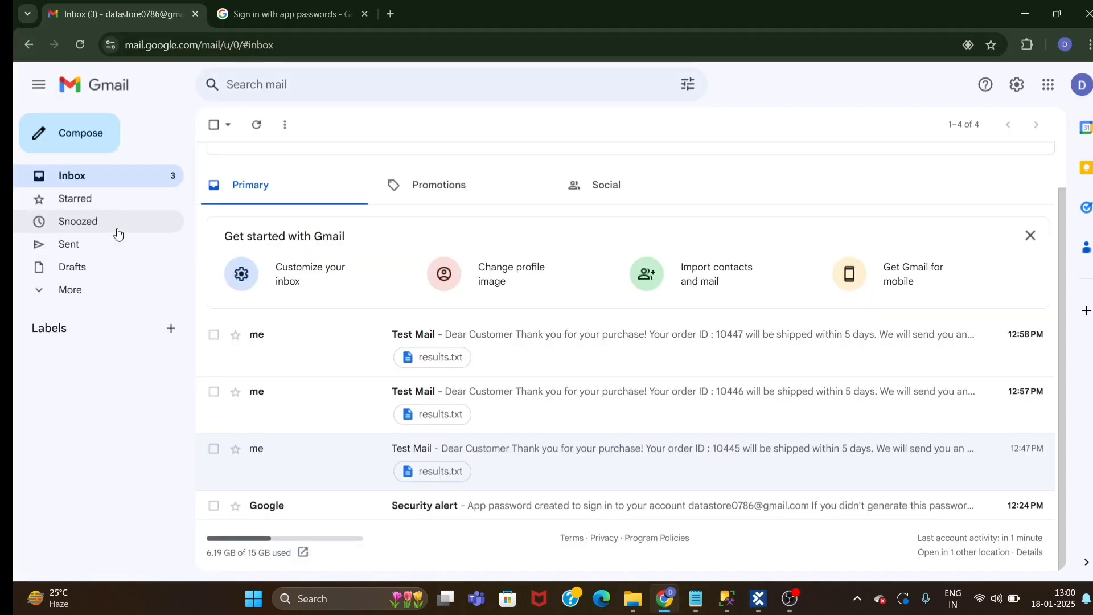
{"action": "left_click", "coordinate": [476, 337]}
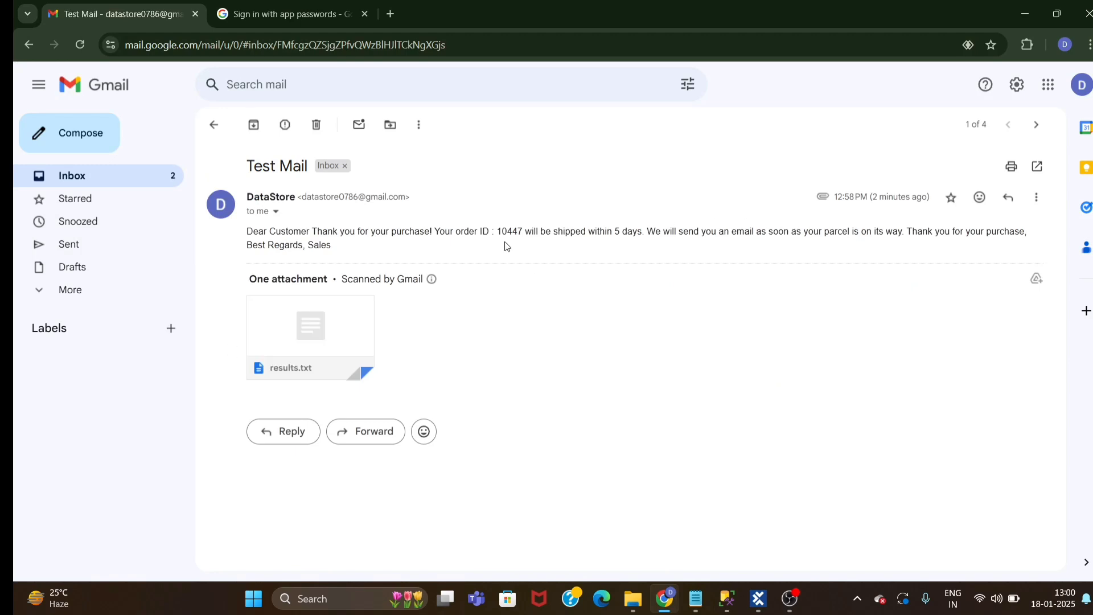
{"action": "left_click", "coordinate": [758, 598]}
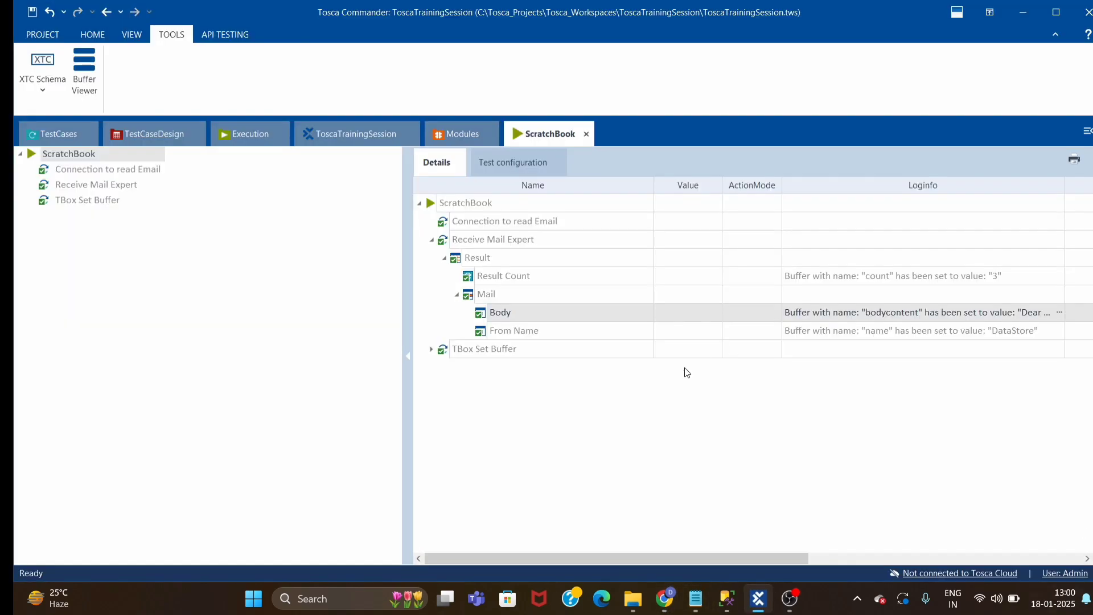
Expand the TBox Set Buffer result, search the Buffer Viewer for "order" and inspect the orderid buffer value.
{"action": "left_click", "coordinate": [431, 349]}
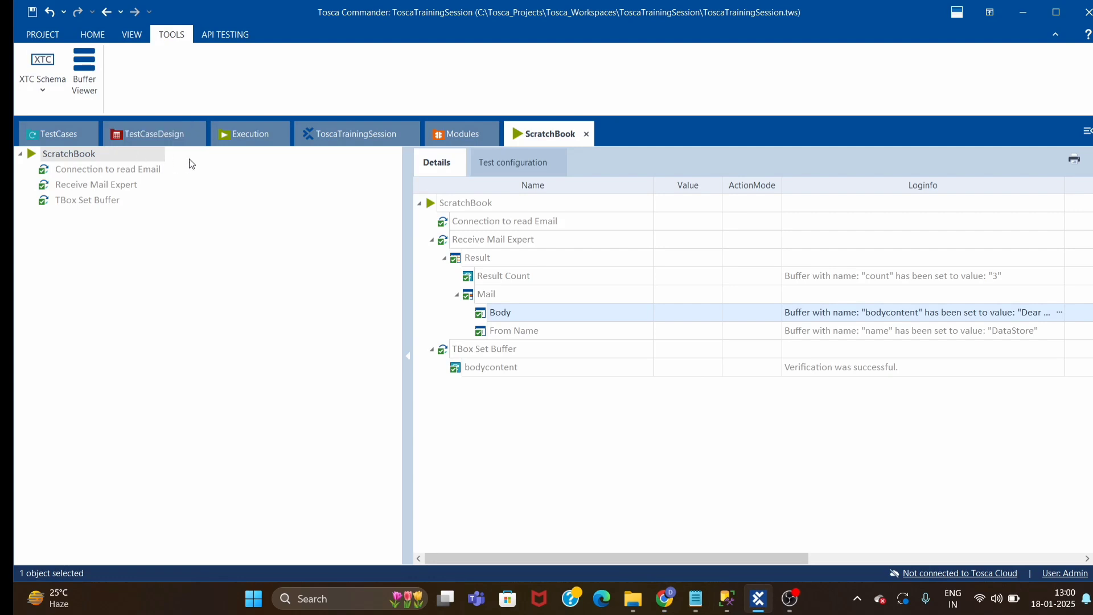
{"action": "left_click", "coordinate": [92, 59]}
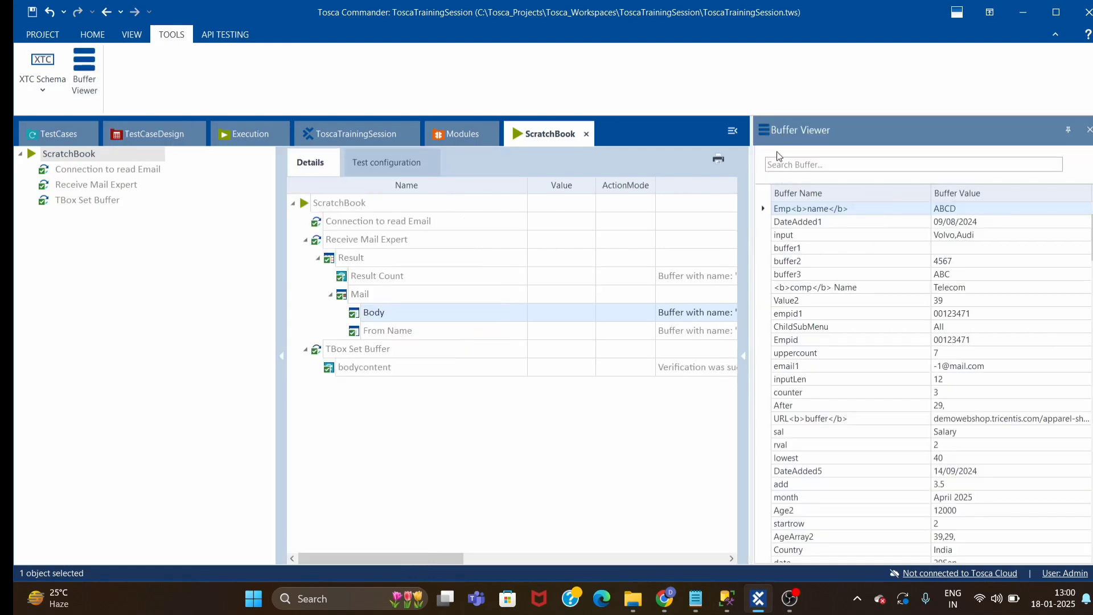
{"action": "left_click", "coordinate": [782, 165]}
{"action": "type", "text": "order"}
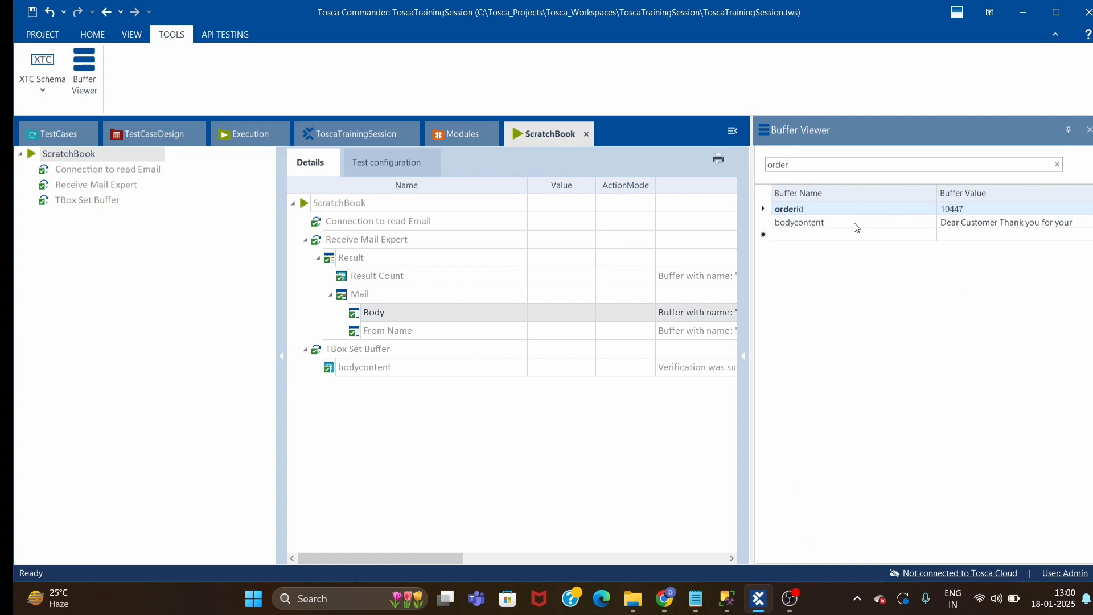
{"action": "left_click", "coordinate": [959, 210]}
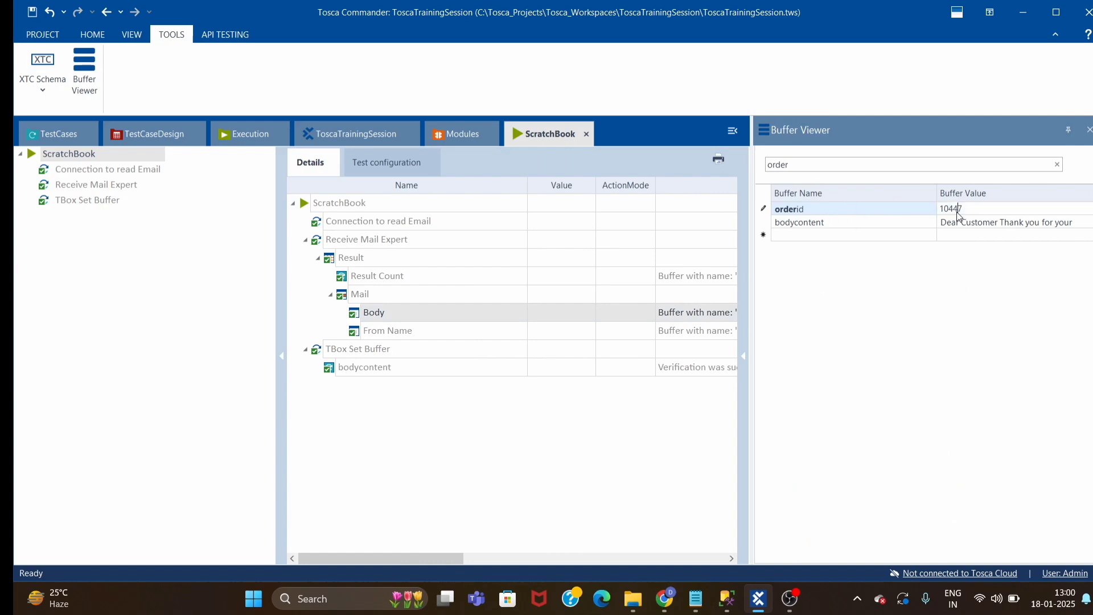
Close the Buffer Viewer and return to the Email validation test case.
{"action": "left_click", "coordinate": [1088, 130]}
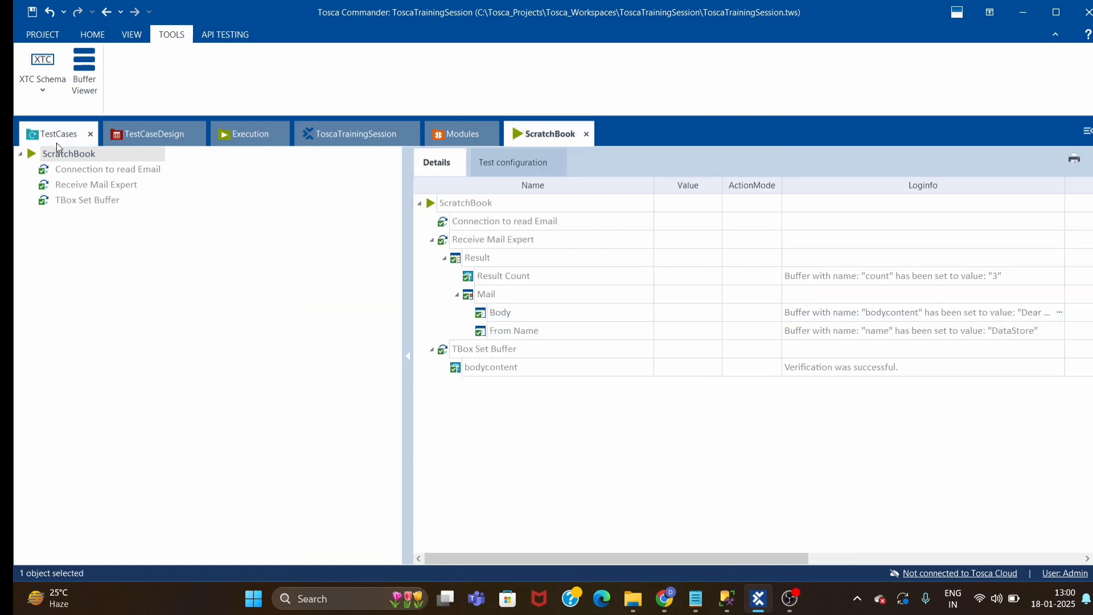
{"action": "left_click", "coordinate": [36, 139]}
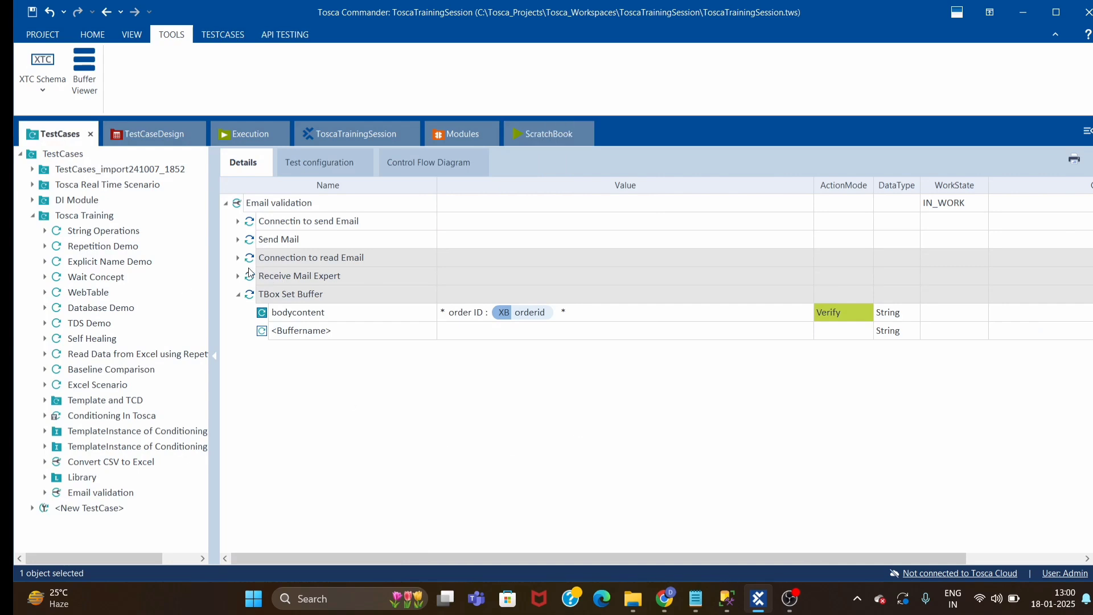
{"action": "left_click", "coordinate": [602, 433]}
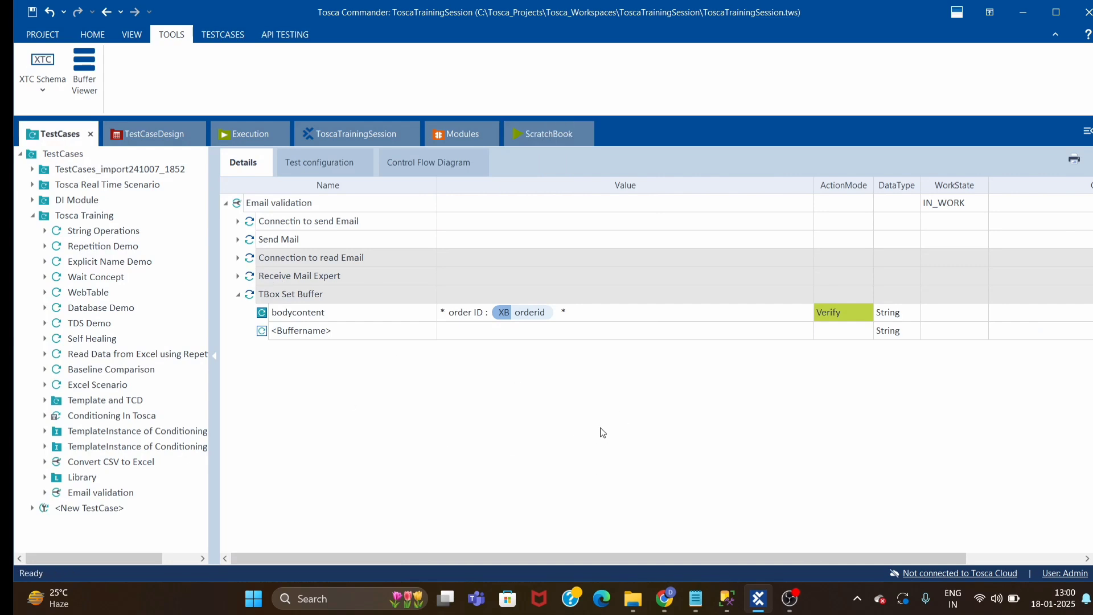
Expand Receive Mail Expert and the $last Mail entry under Result to review its search criteria and buffered attributes.
{"action": "left_click", "coordinate": [237, 277]}
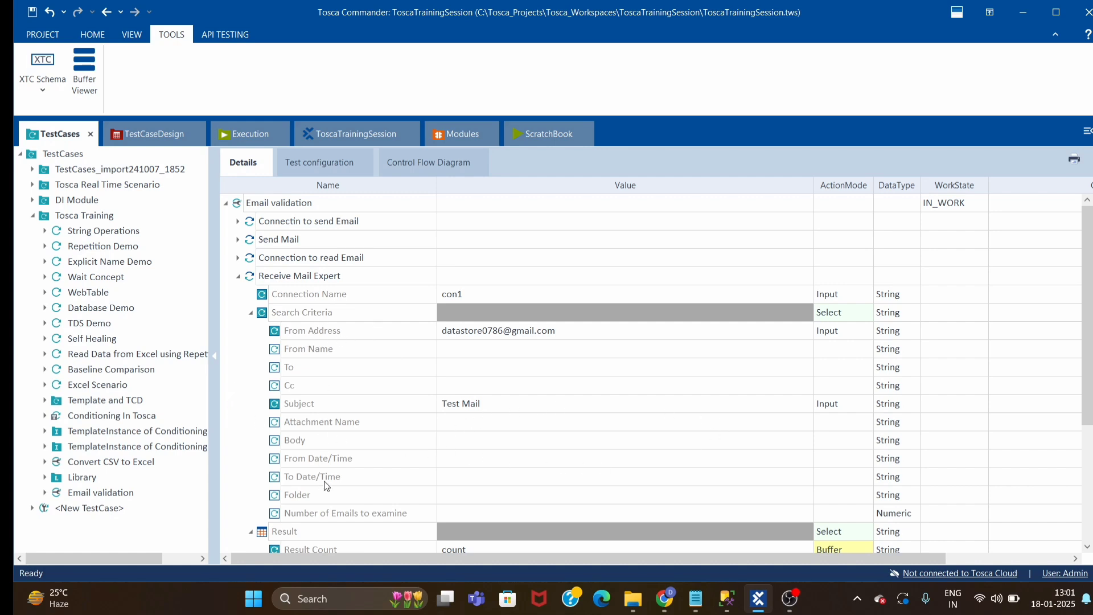
{"action": "scroll", "coordinate": [387, 493], "scroll_direction": "down", "scroll_amount": 3}
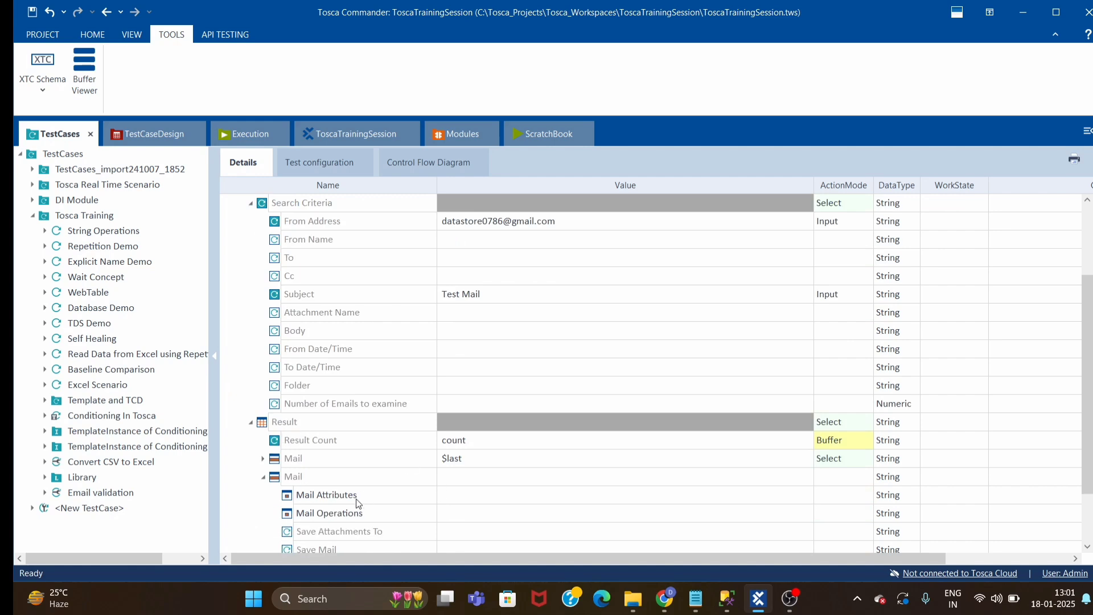
{"action": "left_click", "coordinate": [407, 421]}
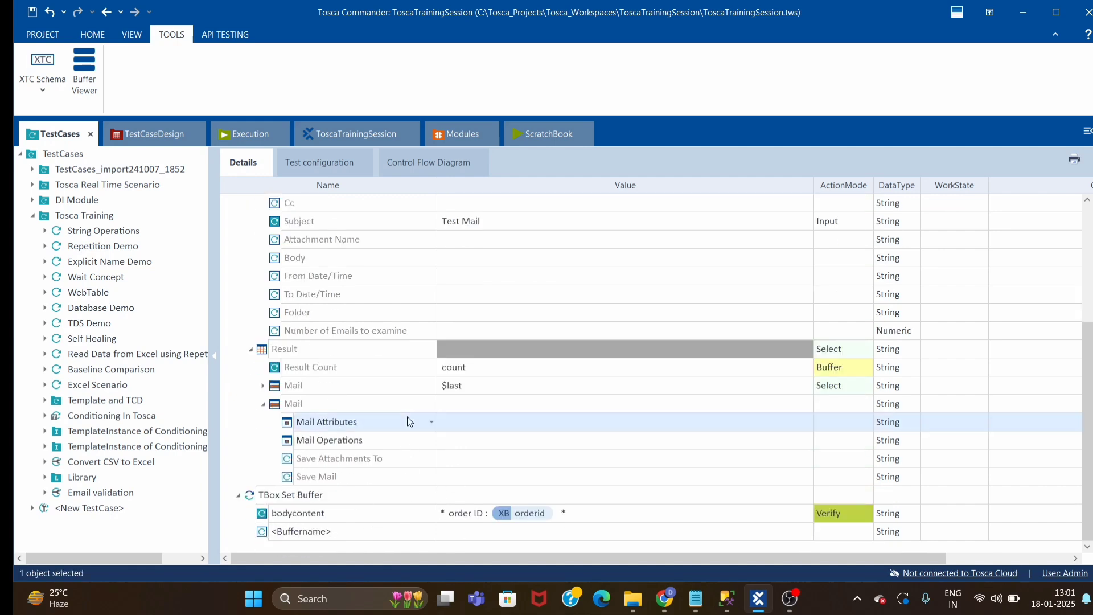
{"action": "left_click", "coordinate": [431, 421]}
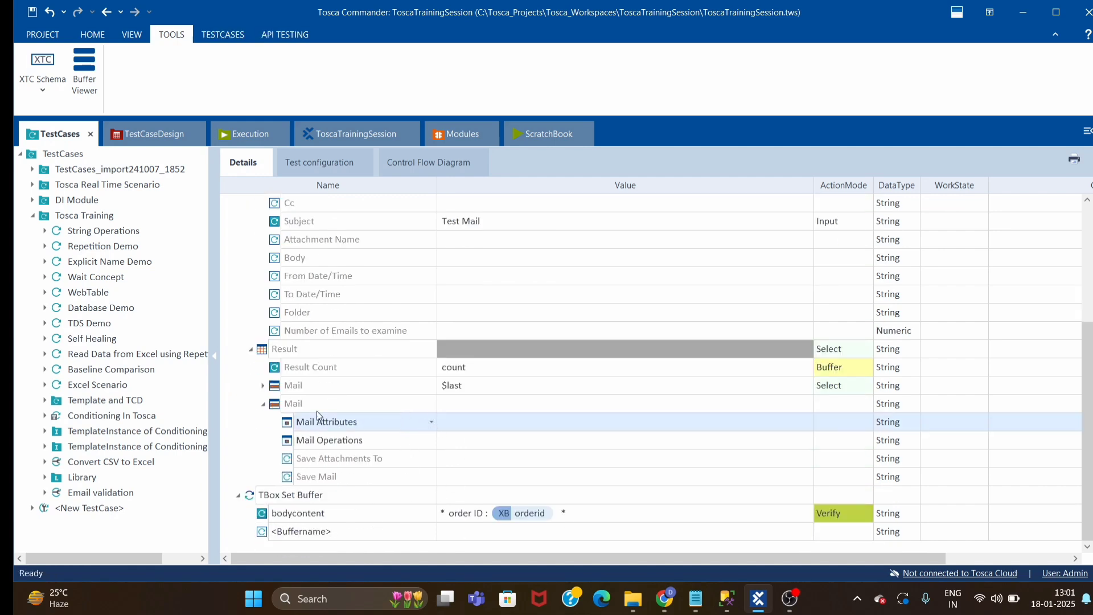
{"action": "left_click", "coordinate": [430, 408]}
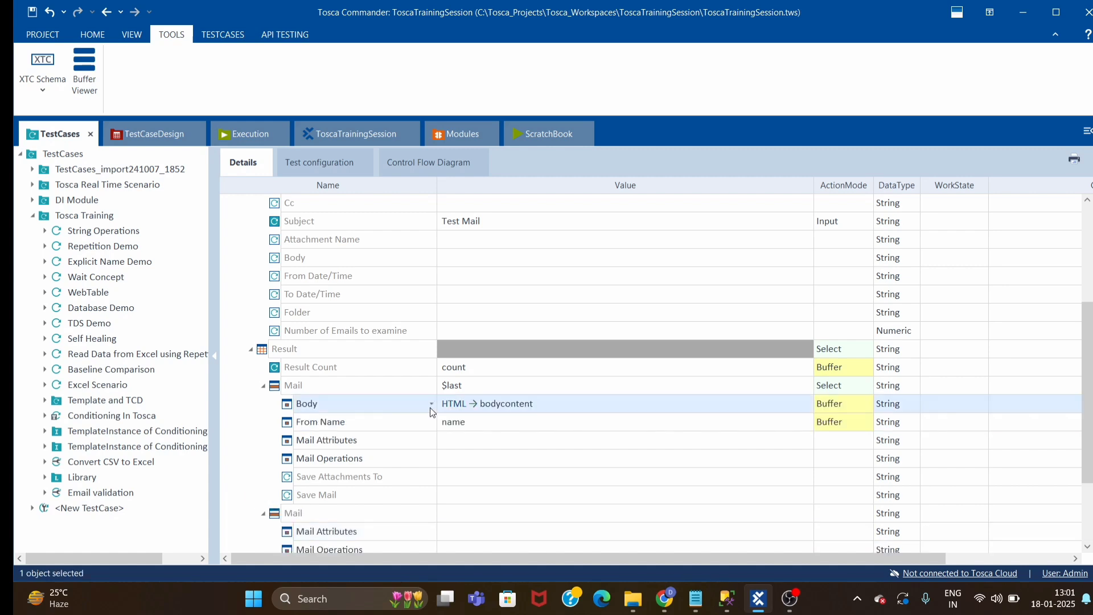
Look through the mail attributes selectable in place of Body for the $last Mail, keeping Body as the attribute.
{"action": "left_click", "coordinate": [431, 406]}
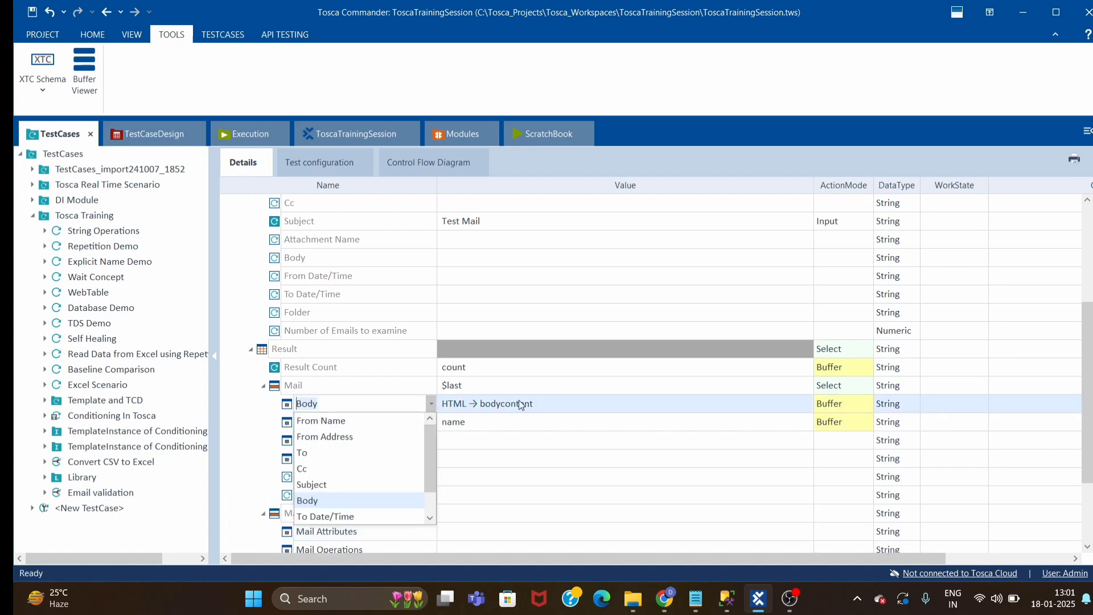
{"action": "left_click", "coordinate": [442, 426]}
{"action": "left_click", "coordinate": [432, 406]}
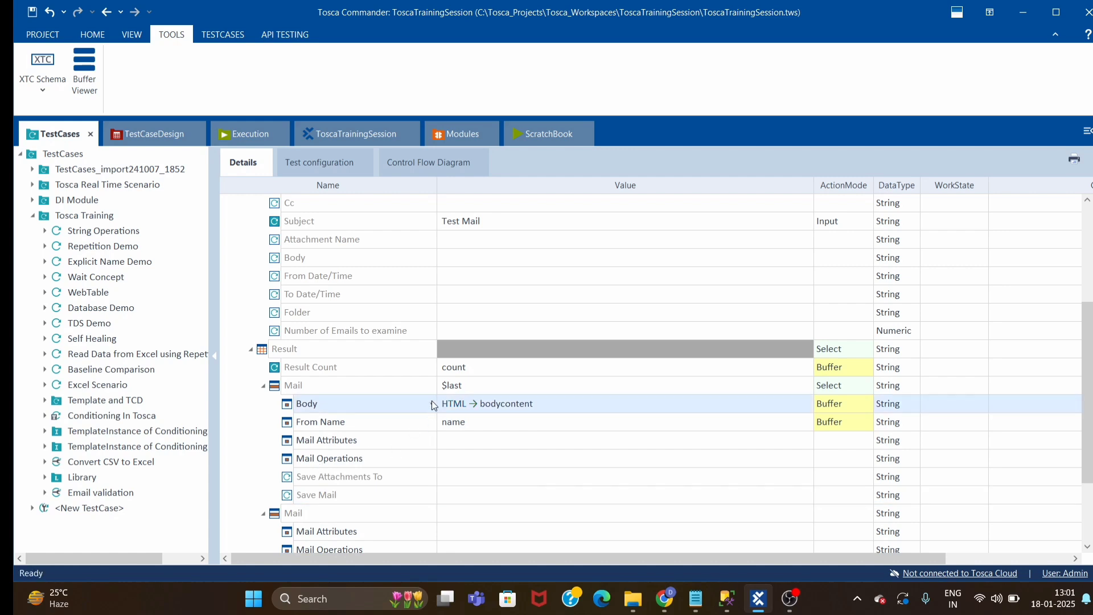
{"action": "left_click", "coordinate": [432, 404]}
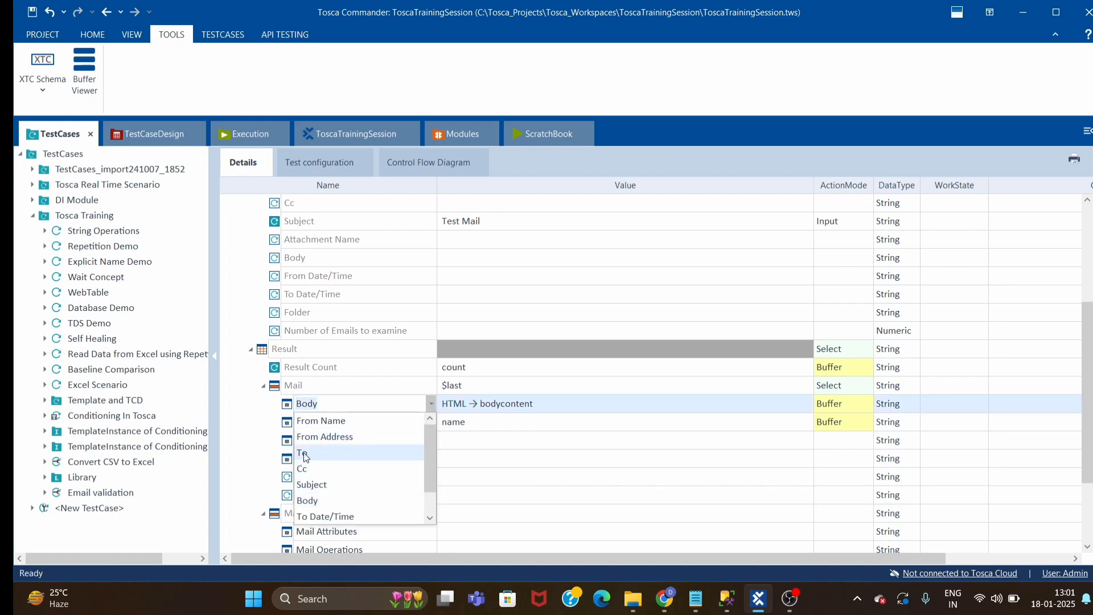
{"action": "scroll", "coordinate": [327, 501], "scroll_direction": "down", "scroll_amount": 1}
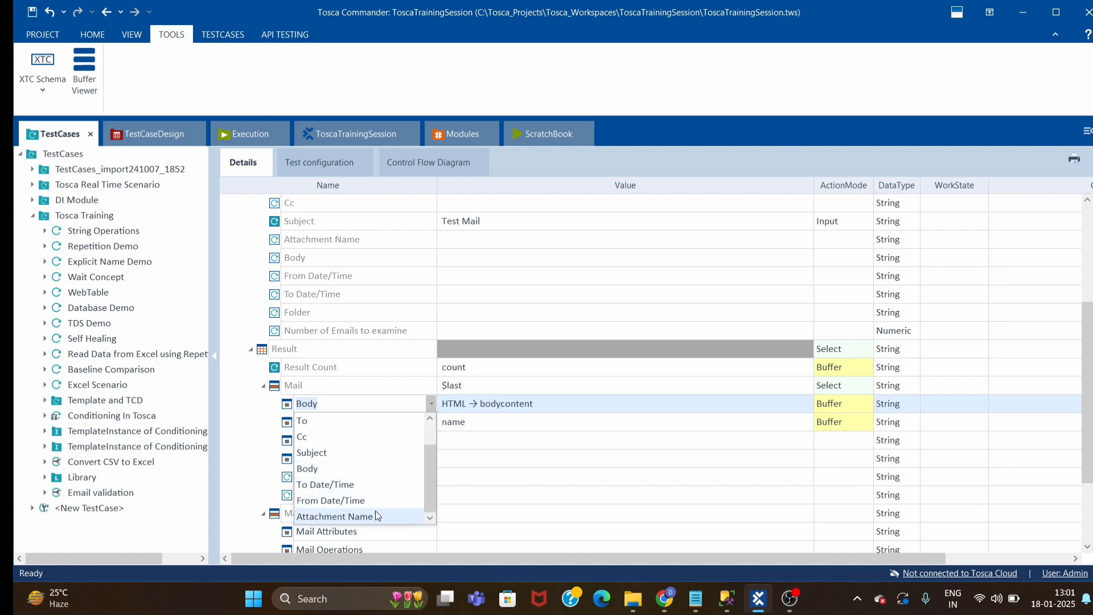
{"action": "scroll", "coordinate": [367, 510], "scroll_direction": "up", "scroll_amount": 1}
{"action": "left_click", "coordinate": [595, 472]}
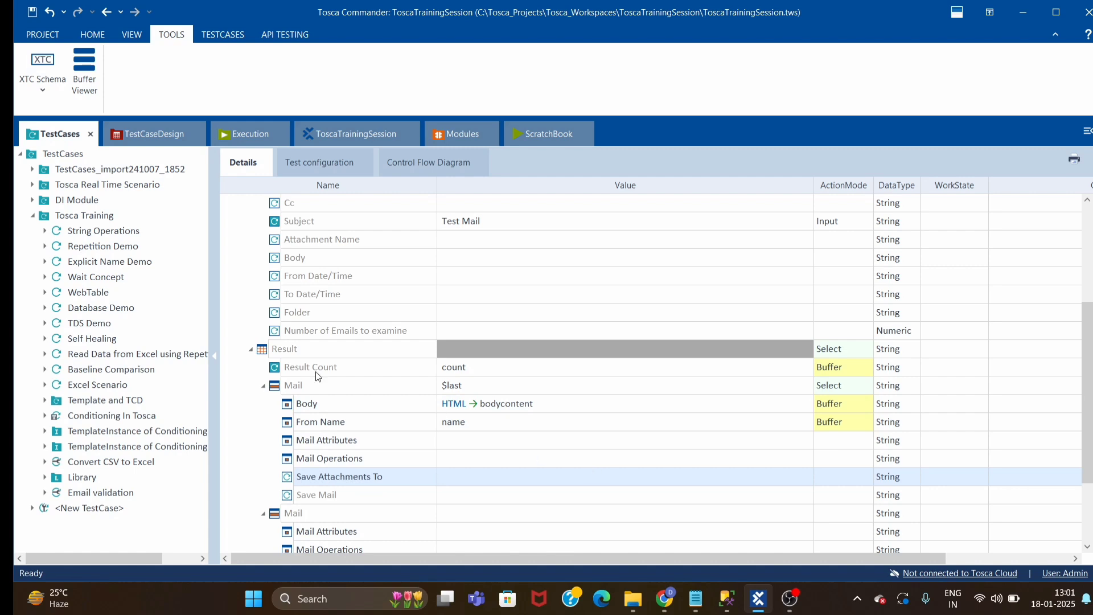
Collapse the Result section, the Receive Mail Expert step and the TBox Set Buffer step.
{"action": "left_click", "coordinate": [250, 348]}
{"action": "scroll", "coordinate": [373, 376], "scroll_direction": "up", "scroll_amount": 1}
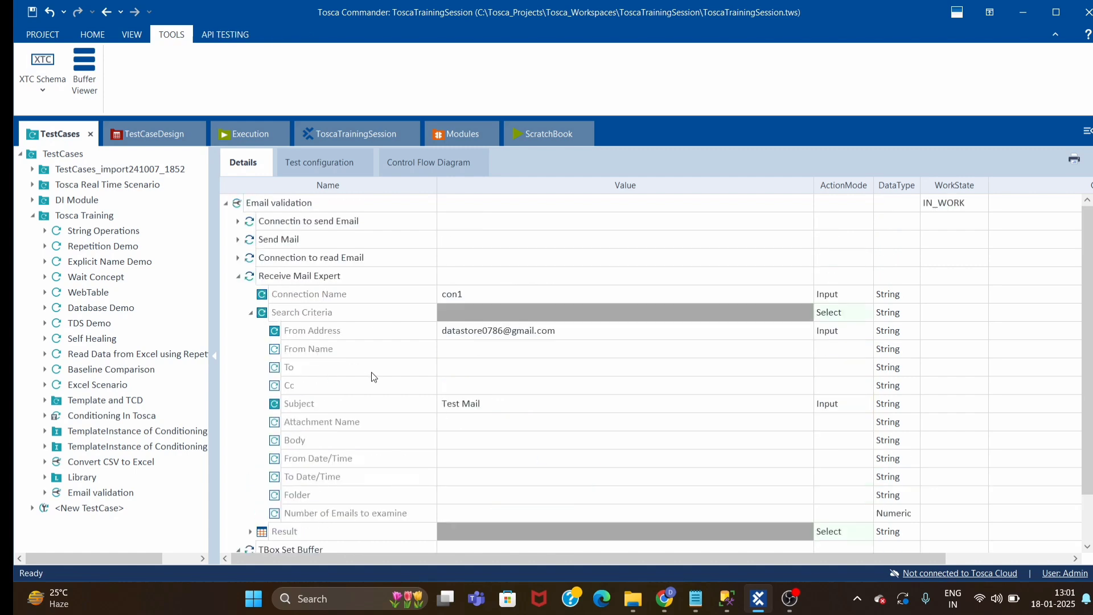
{"action": "left_click", "coordinate": [238, 276]}
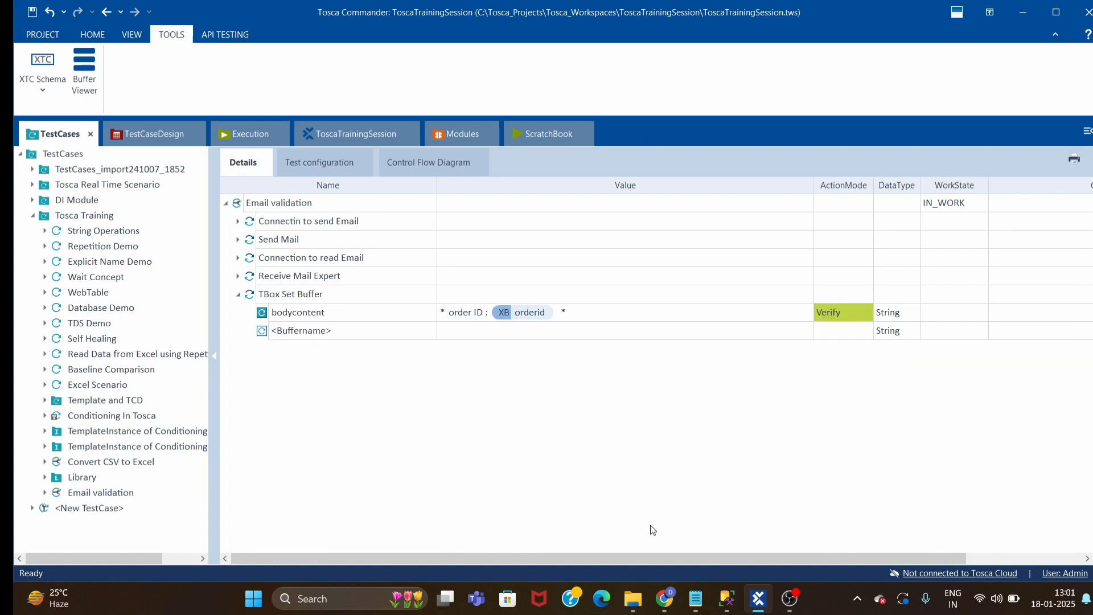
{"action": "left_click", "coordinate": [239, 294]}
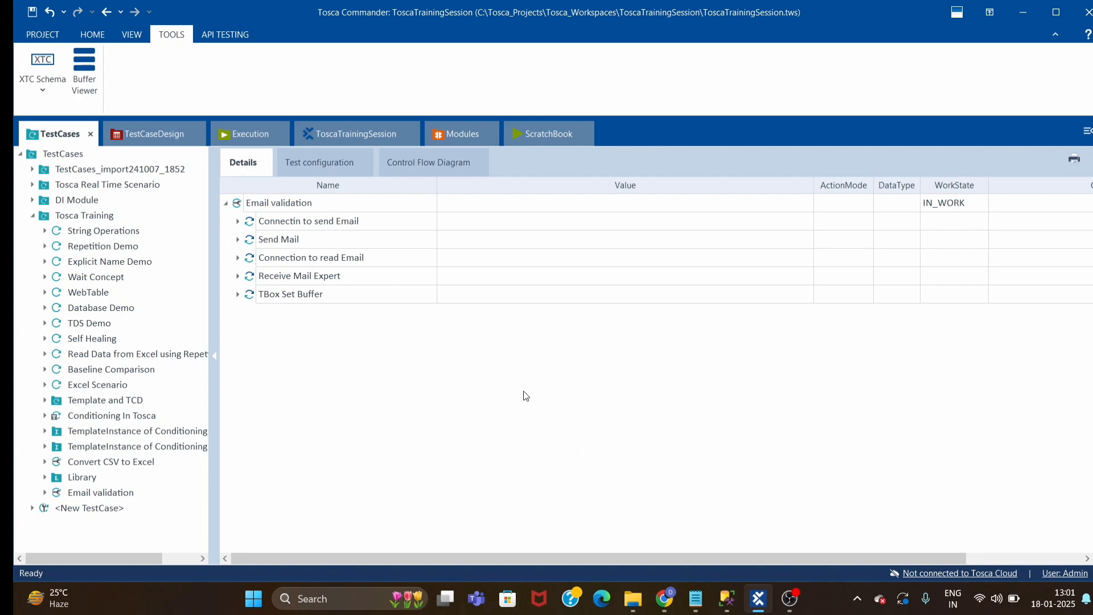
Expand Connectin to send Email and review its Username, Password, Mail Server and Port settings without changing them.
{"action": "left_click", "coordinate": [238, 221]}
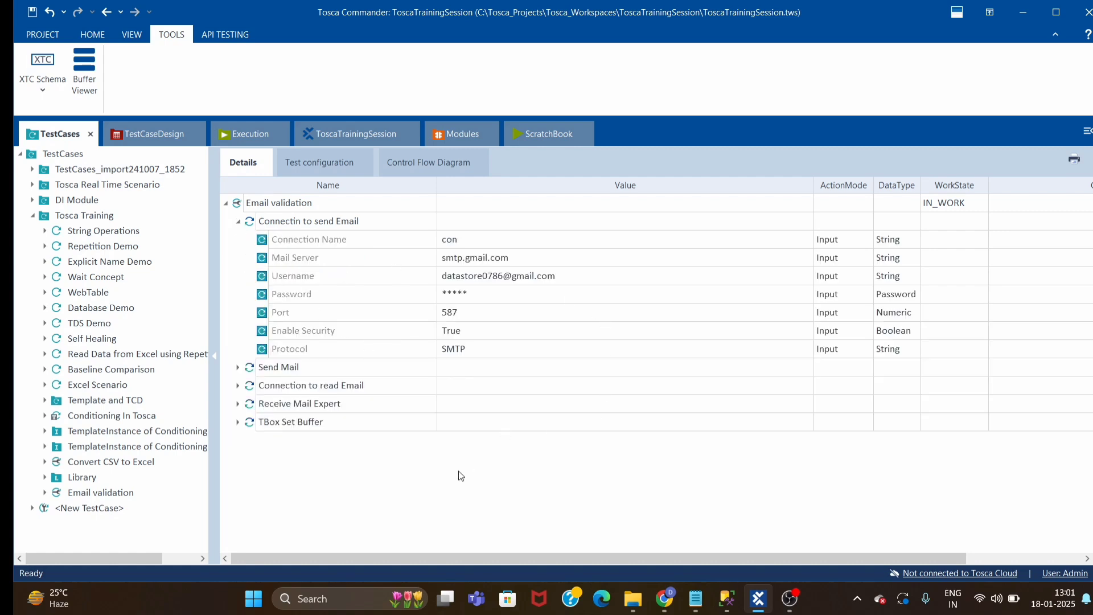
{"action": "left_click", "coordinate": [603, 276]}
{"action": "left_click", "coordinate": [584, 274]}
{"action": "key", "text": "ctrl+a"}
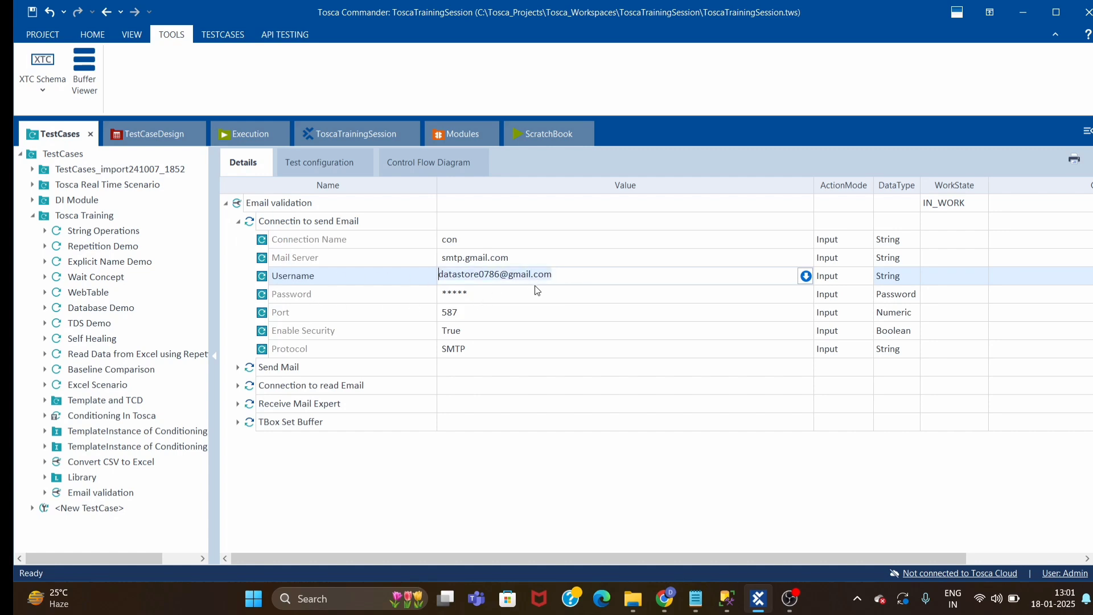
{"action": "left_click", "coordinate": [569, 278]}
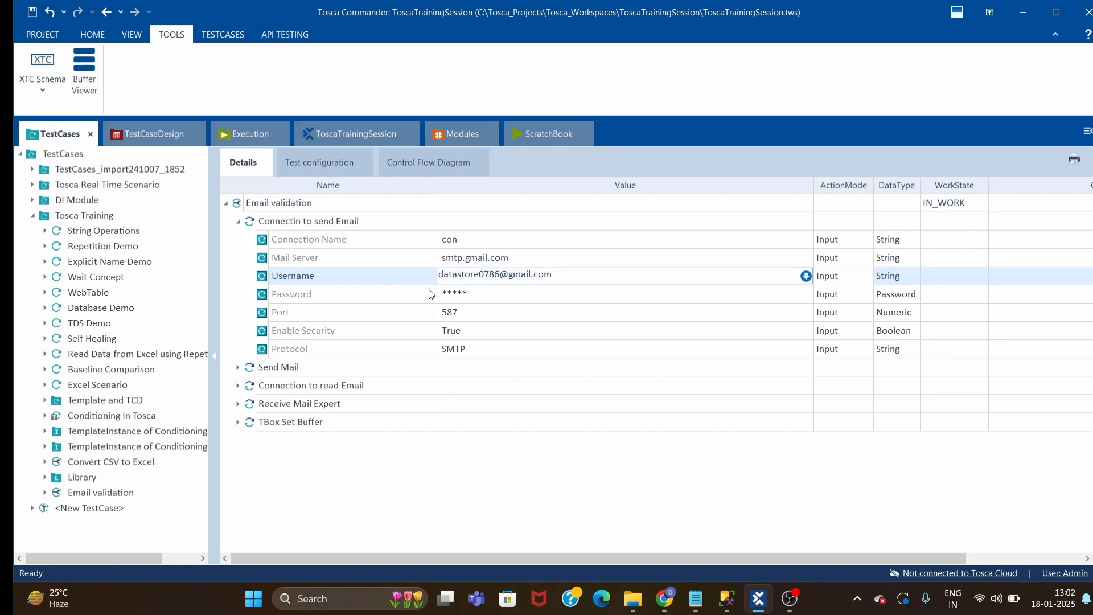
{"action": "left_click", "coordinate": [506, 294]}
{"action": "key", "text": "ctrl+a"}
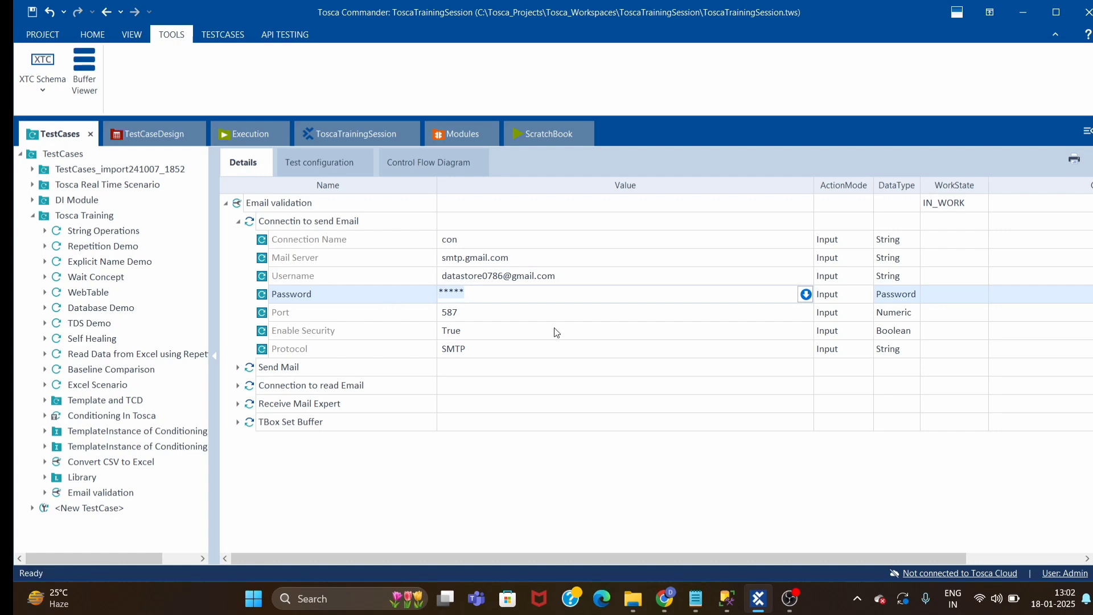
{"action": "left_click", "coordinate": [475, 487]}
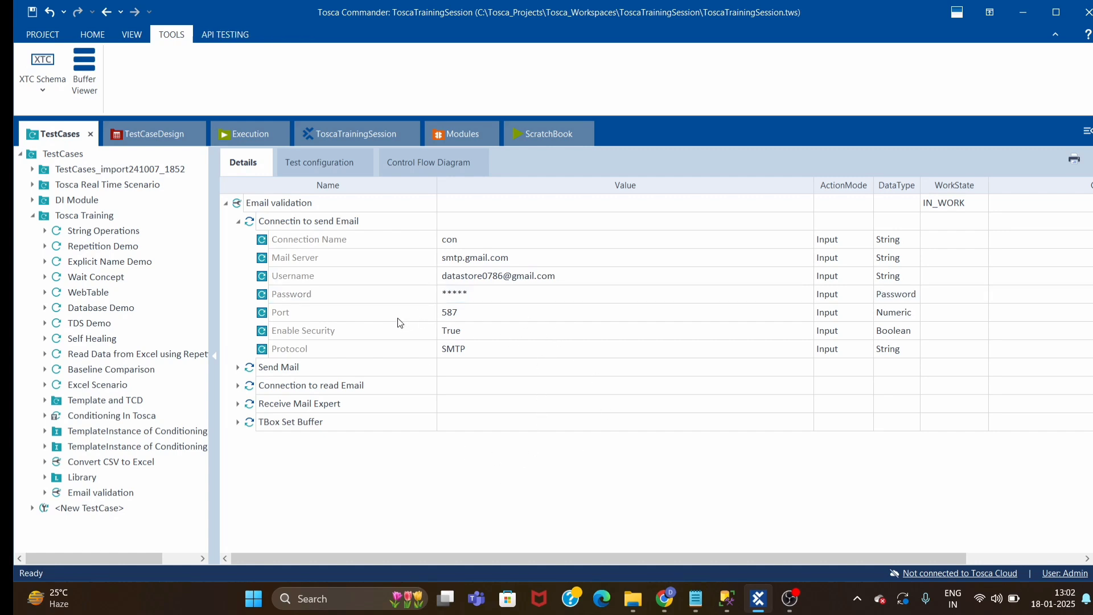
{"action": "left_click", "coordinate": [391, 263]}
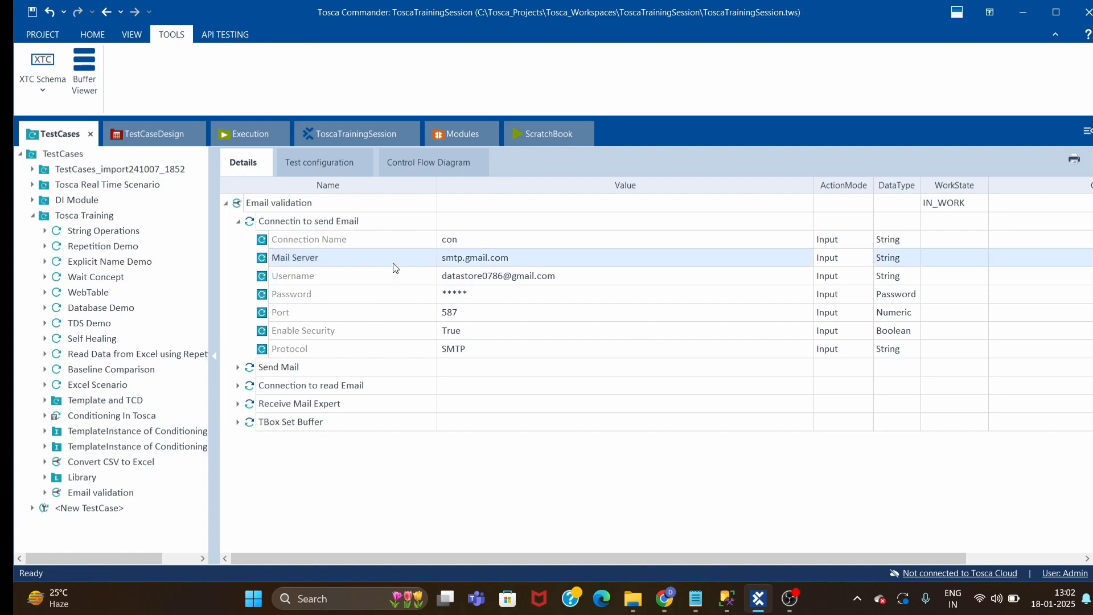
{"action": "left_click", "coordinate": [397, 316]}
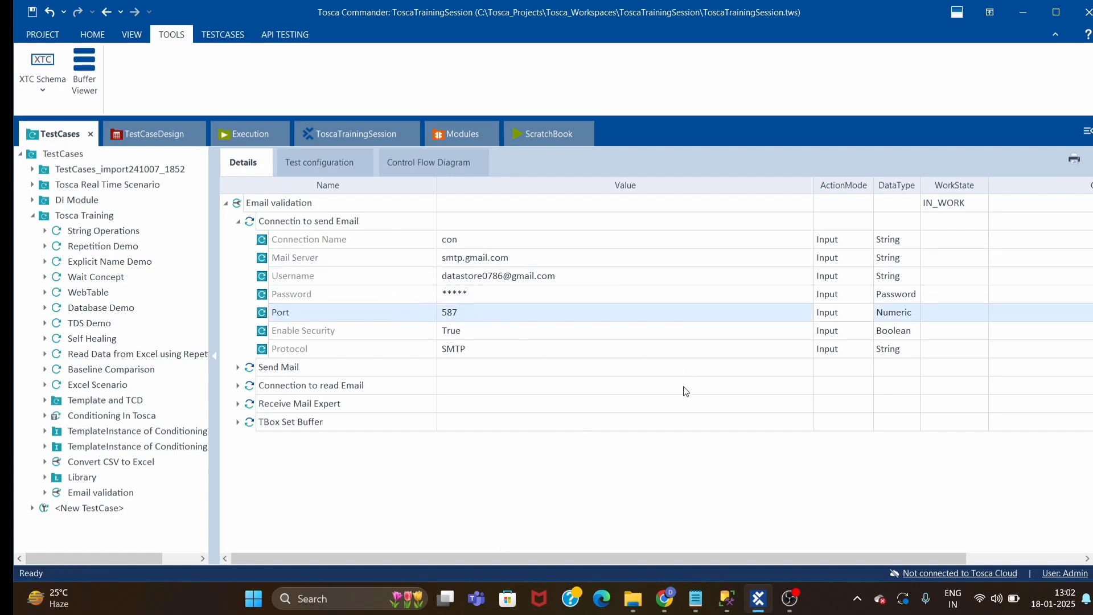
{"action": "left_click", "coordinate": [558, 257]}
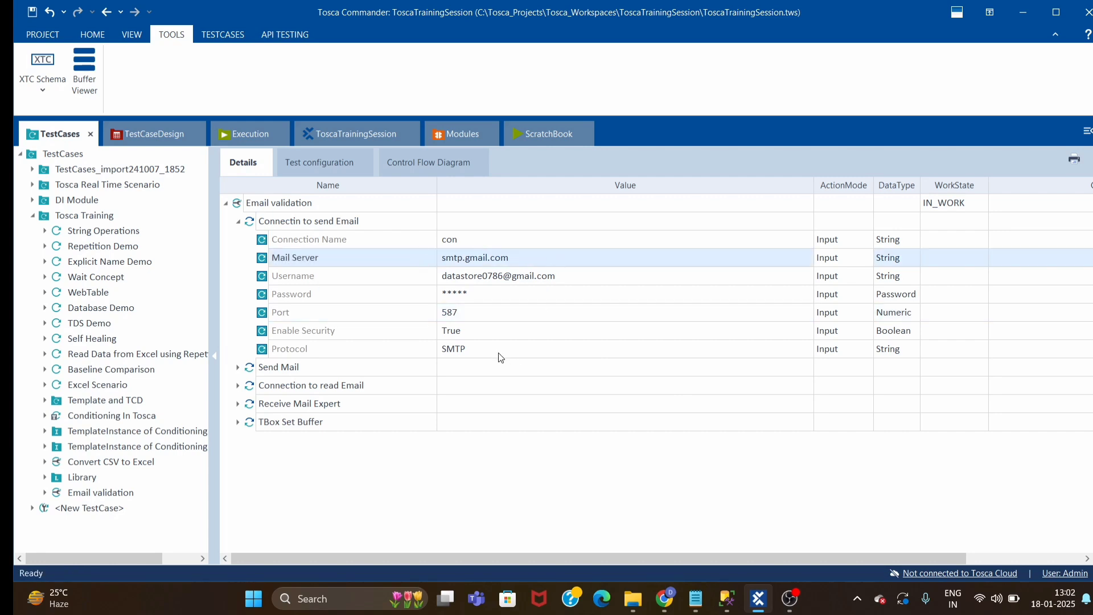
Expand the Send Mail step to review its connection, sender, subject and recipient values.
{"action": "left_click", "coordinate": [238, 367]}
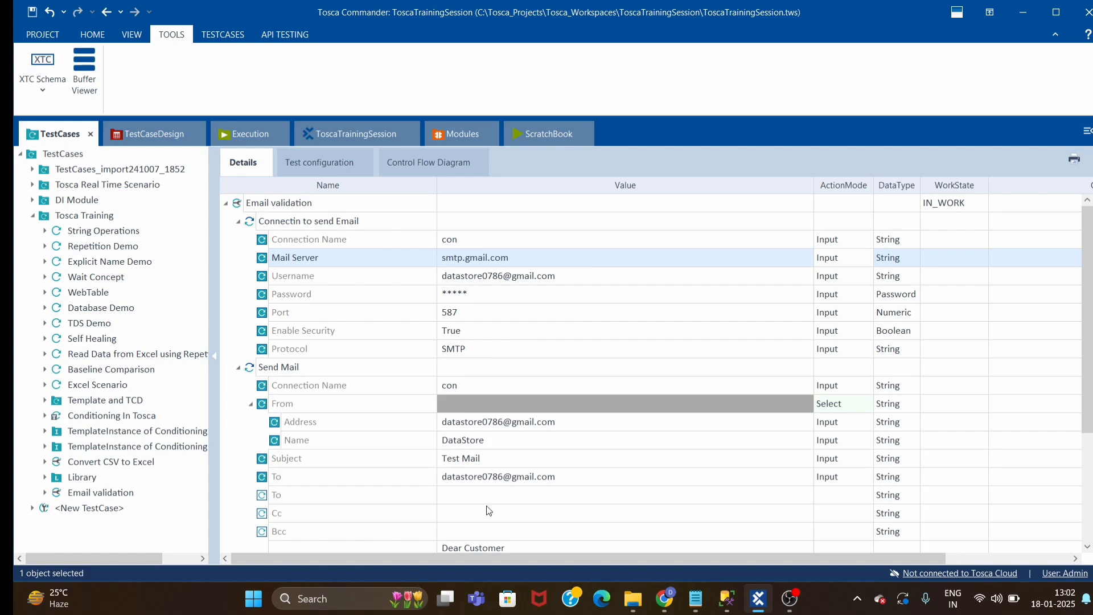